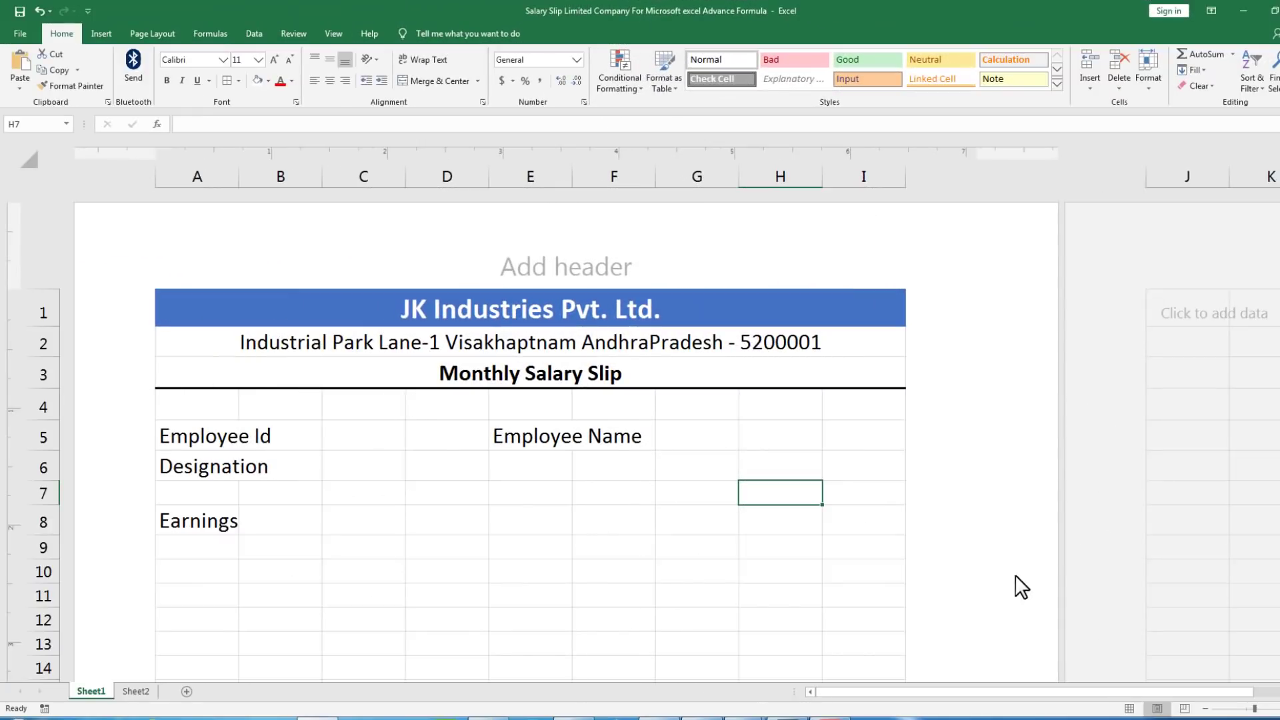
Step: Examine the salary slip's page layout and the merged, centred company title across columns A to I in row 1
scroll(860, 472, down, 5)
scroll(789, 466, up, 5)
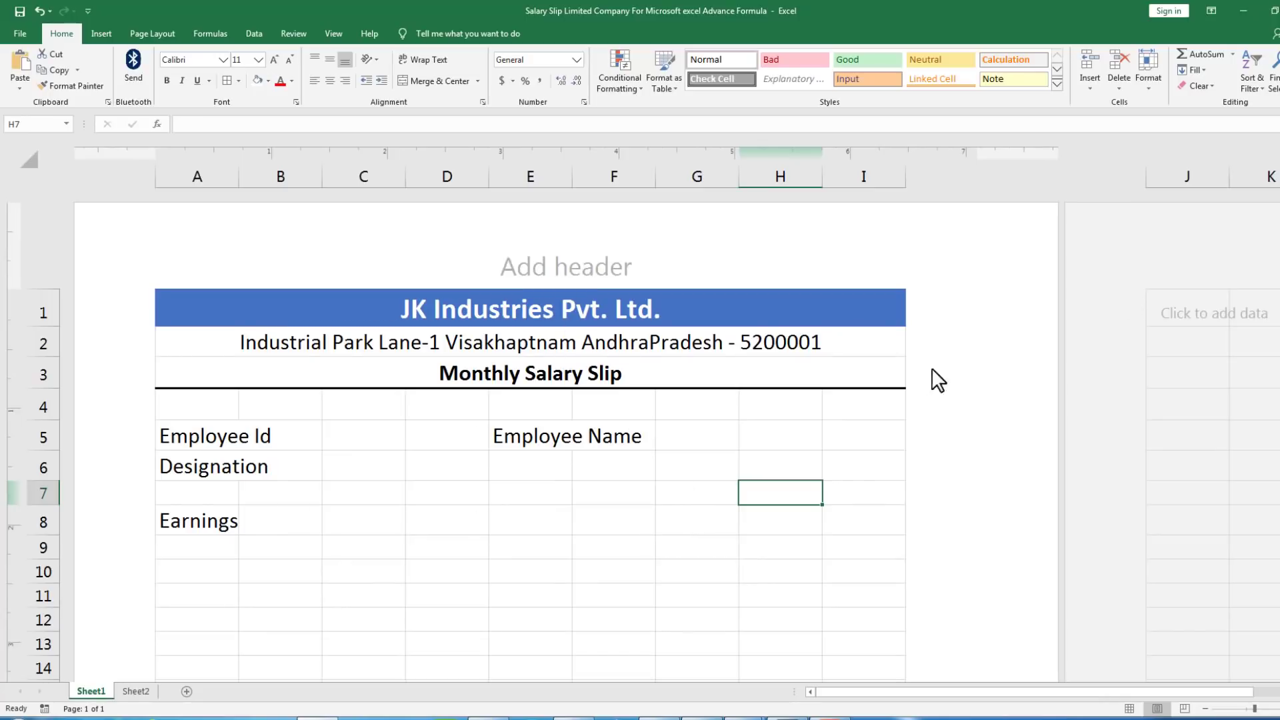
click(333, 33)
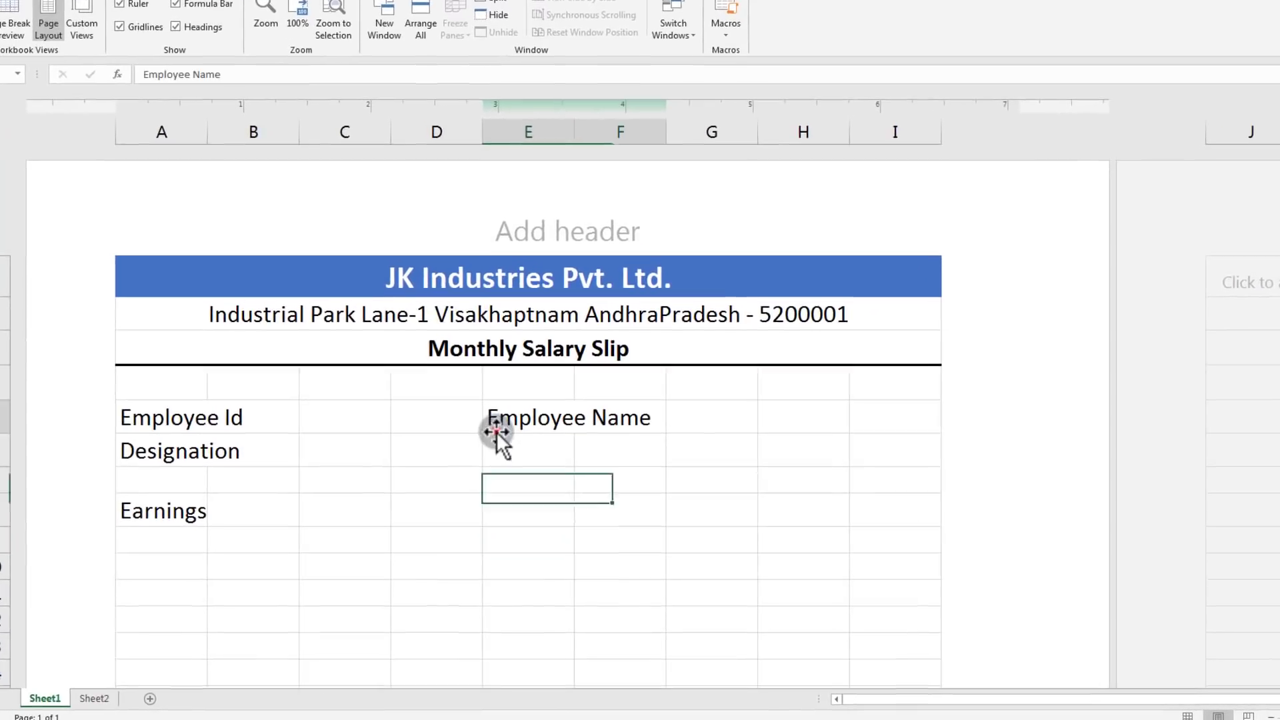
click(508, 450)
click(285, 275)
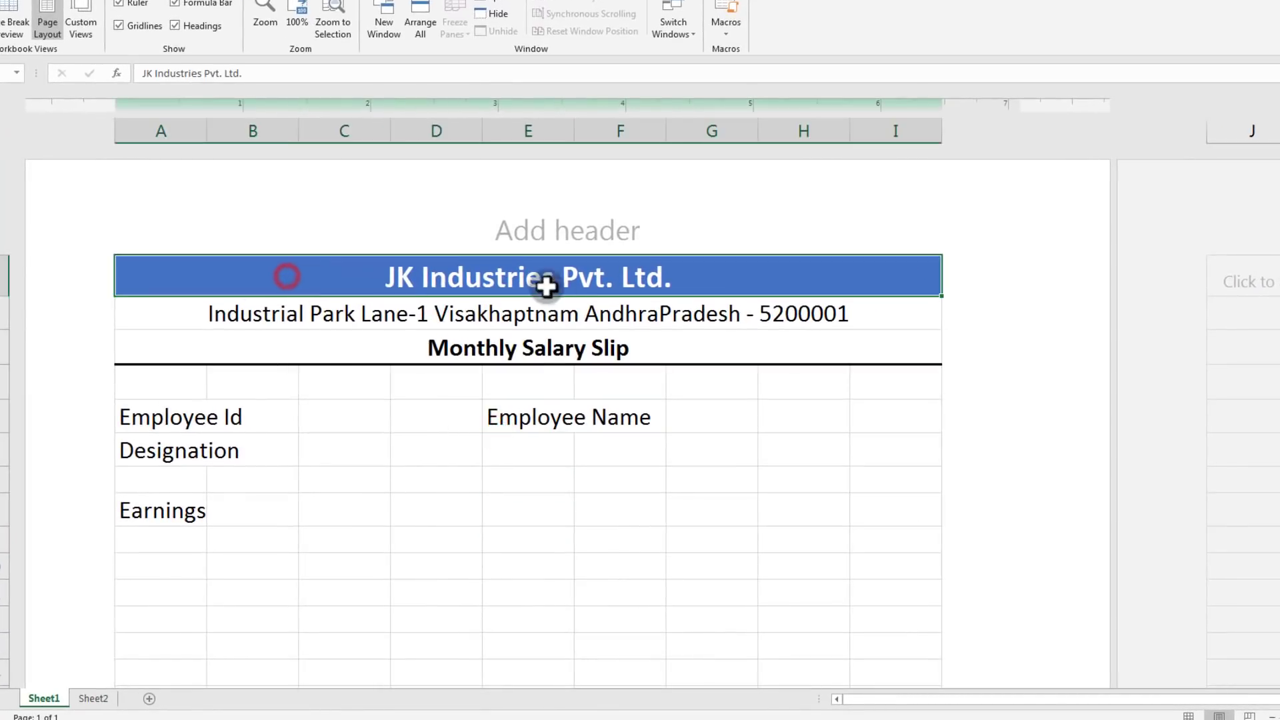
click(863, 176)
click(783, 602)
click(160, 279)
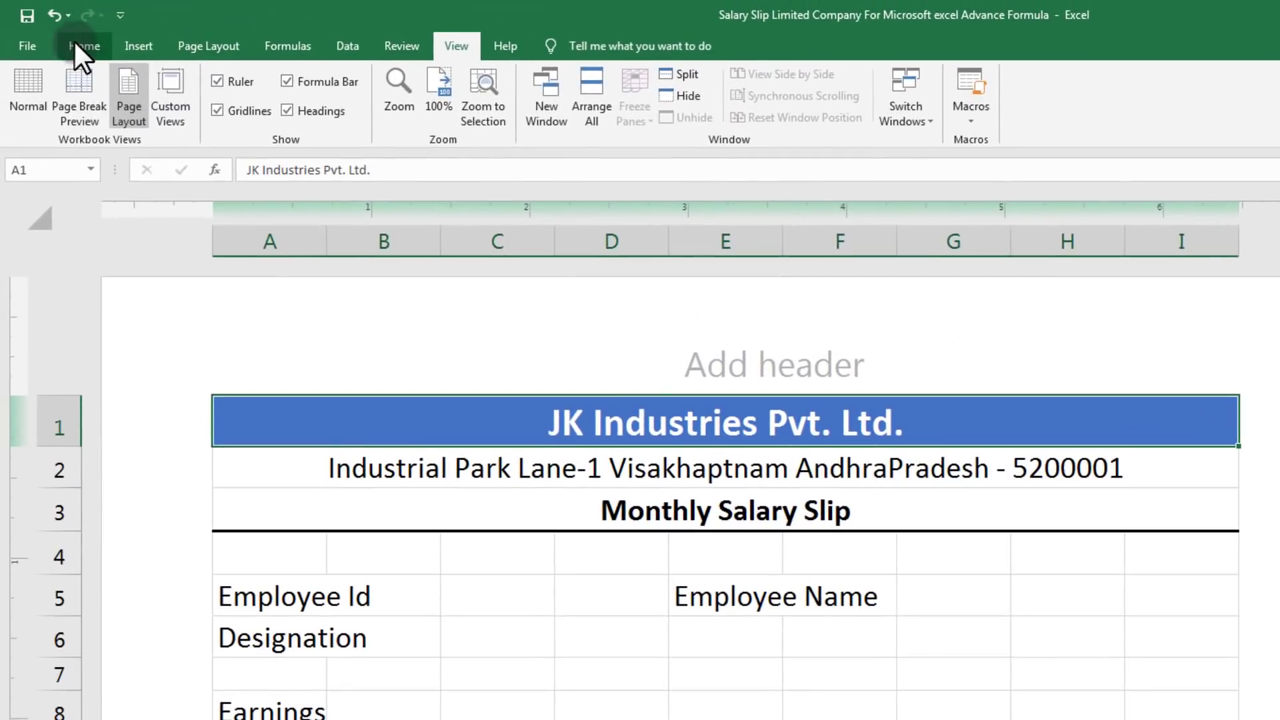
click(74, 42)
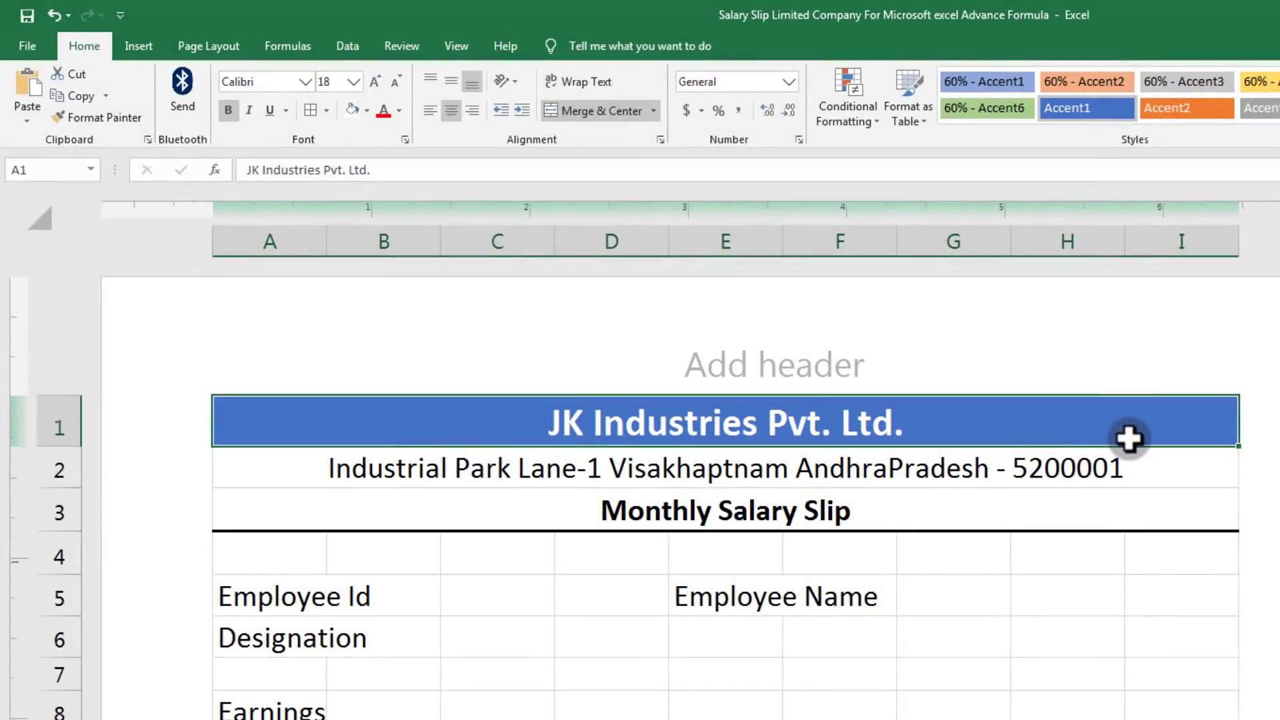
click(394, 425)
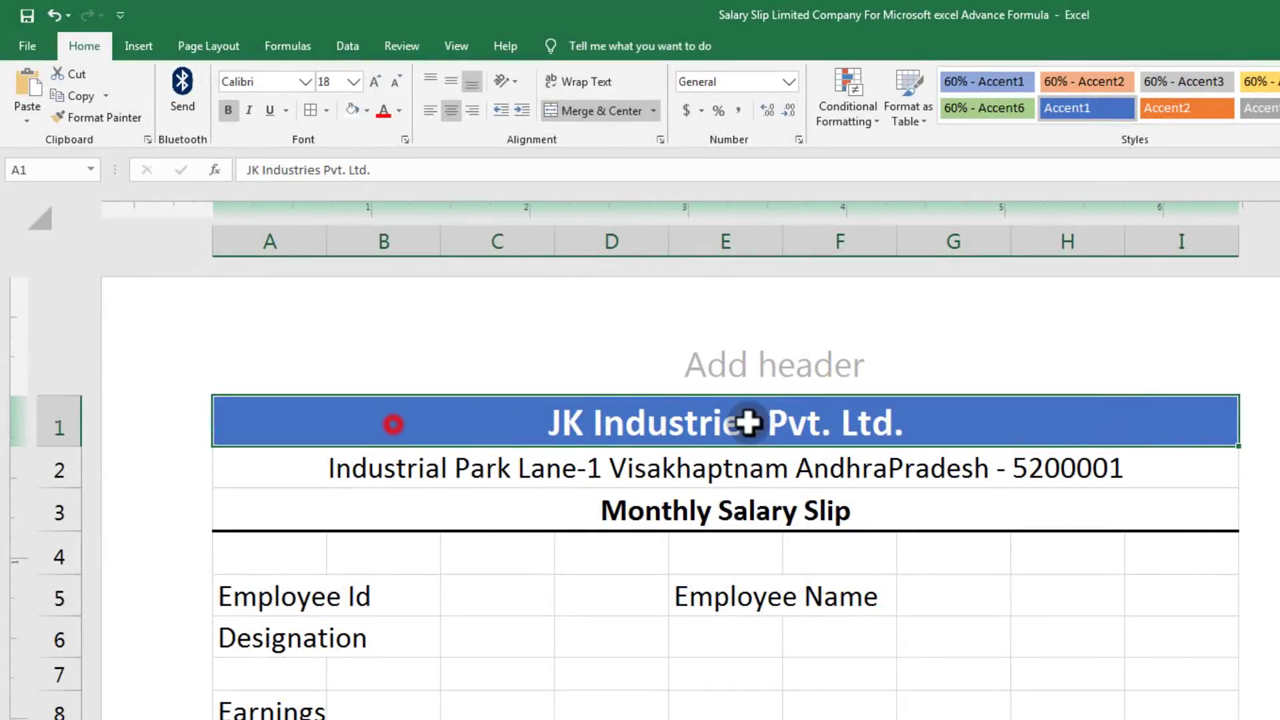
click(244, 418)
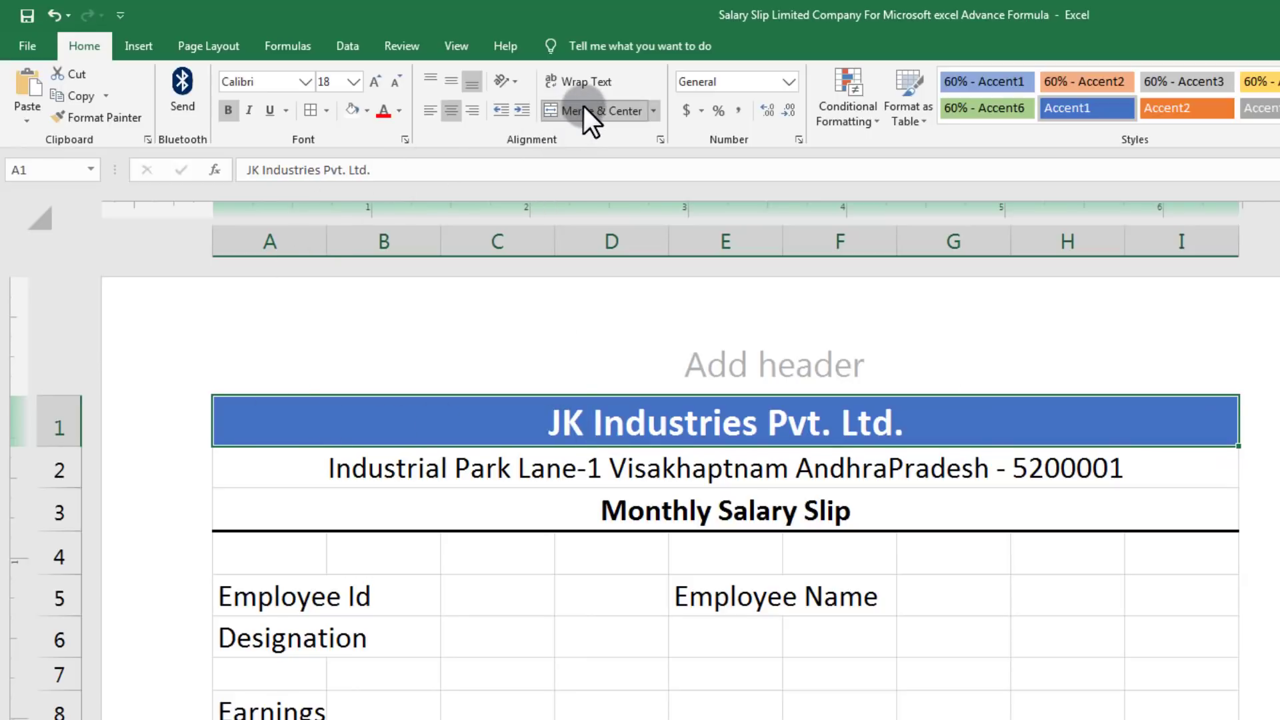
click(907, 423)
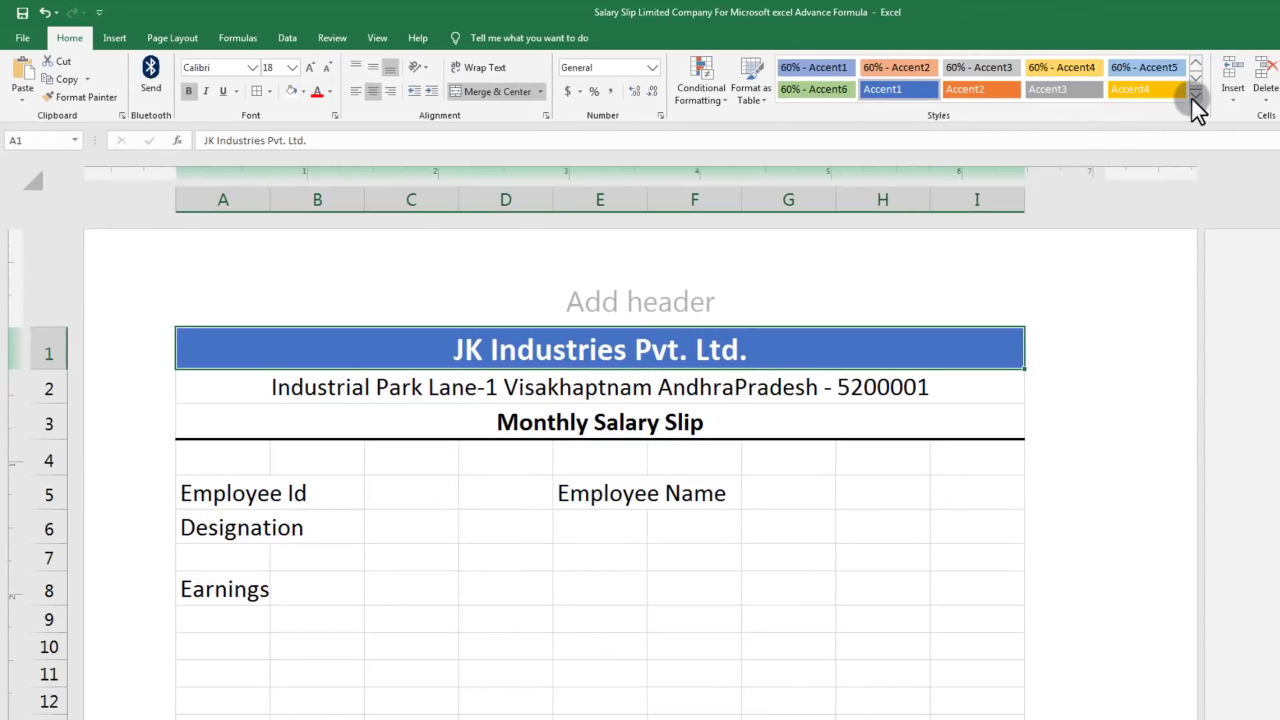
Step: Apply the Accent1 themed cell style to the merged company title in row 1
click(1195, 95)
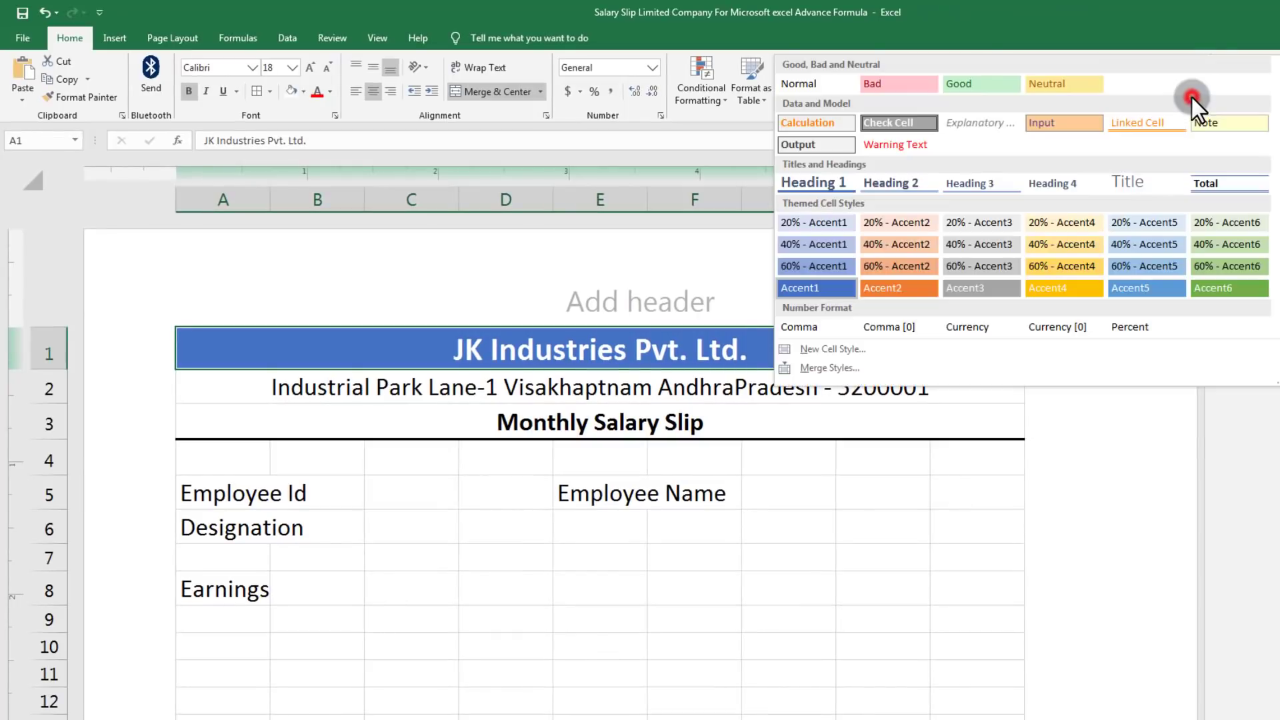
click(801, 285)
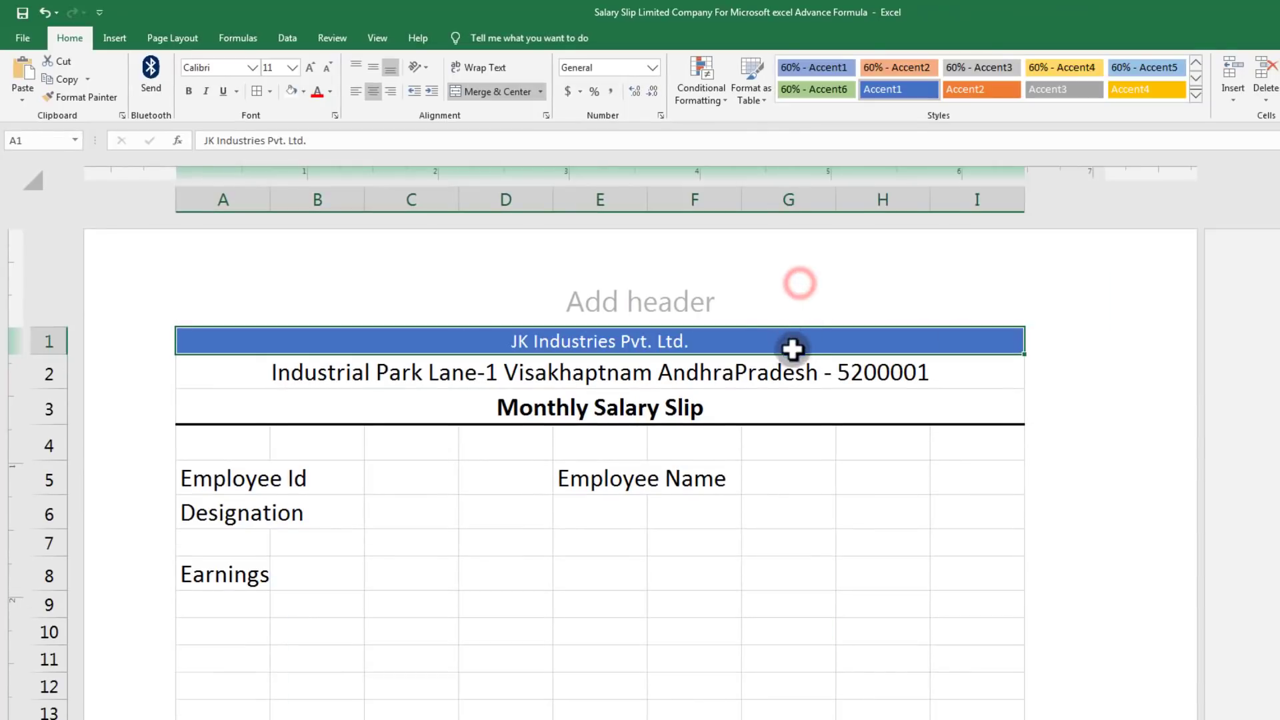
click(665, 526)
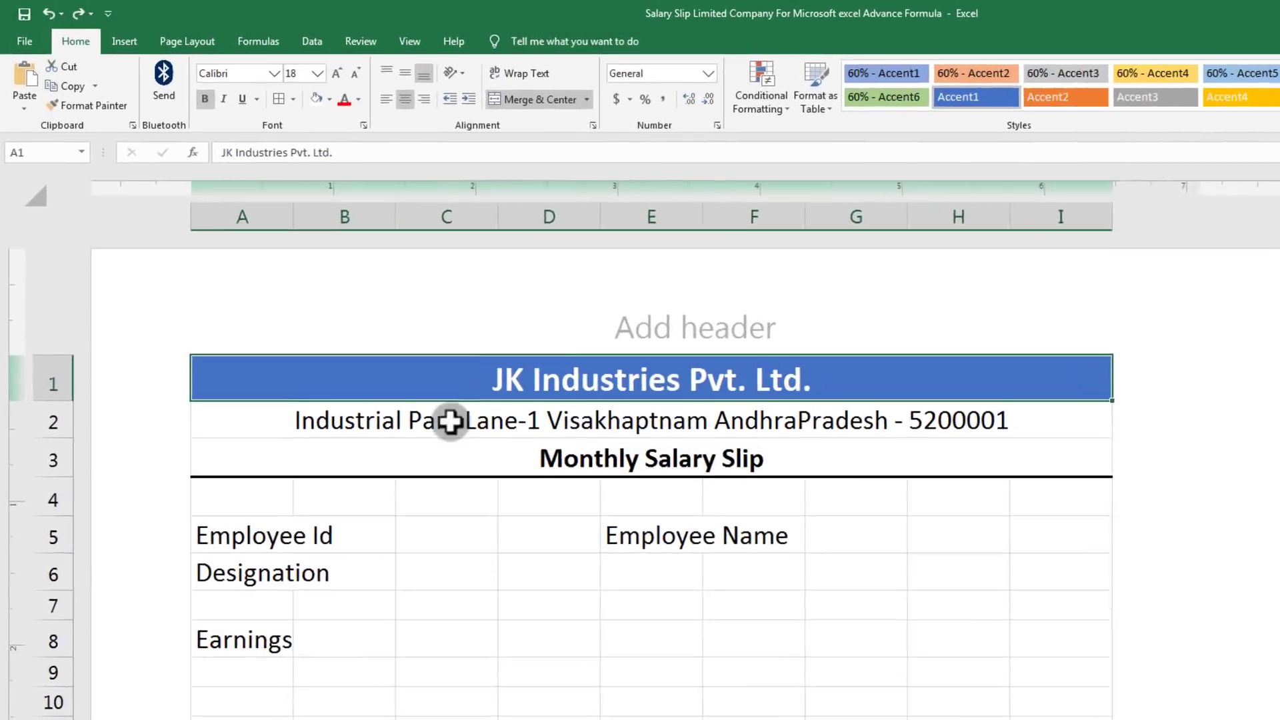
Step: Examine the merged address row and the Monthly Salary Slip heading row with the line beneath it
click(221, 393)
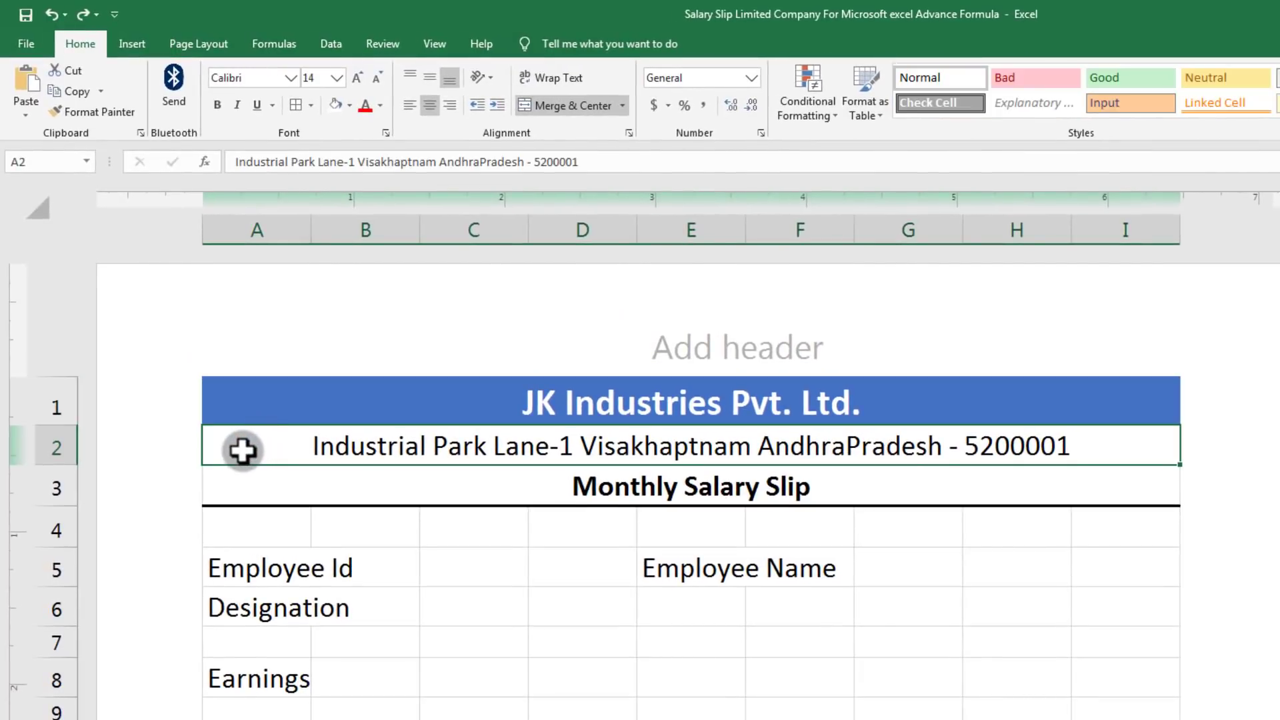
drag(238, 451, 1083, 455)
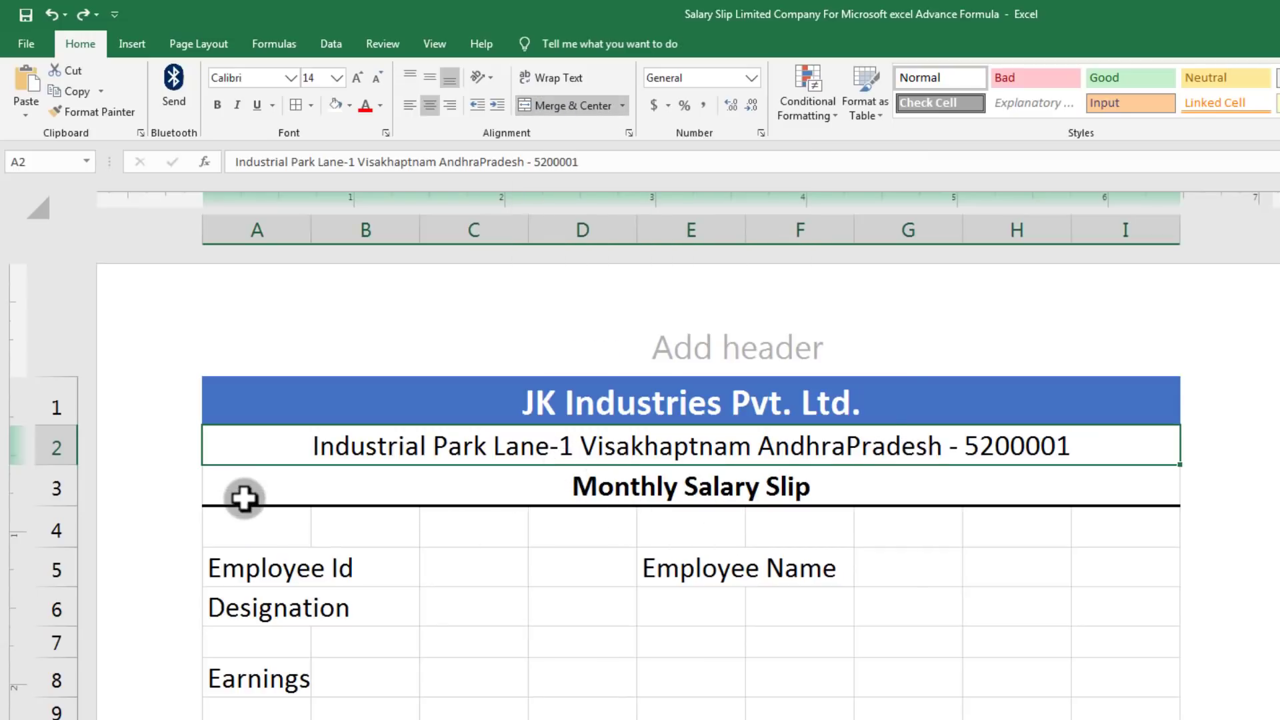
drag(248, 491, 1080, 490)
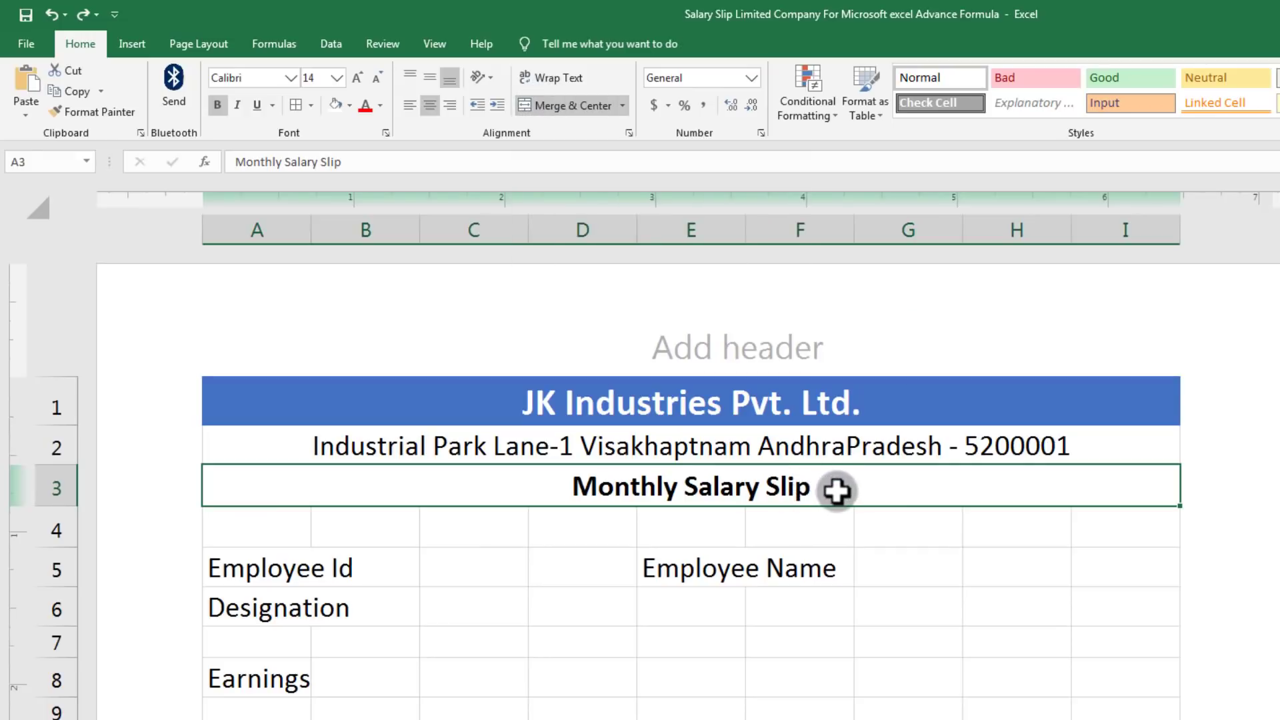
click(957, 628)
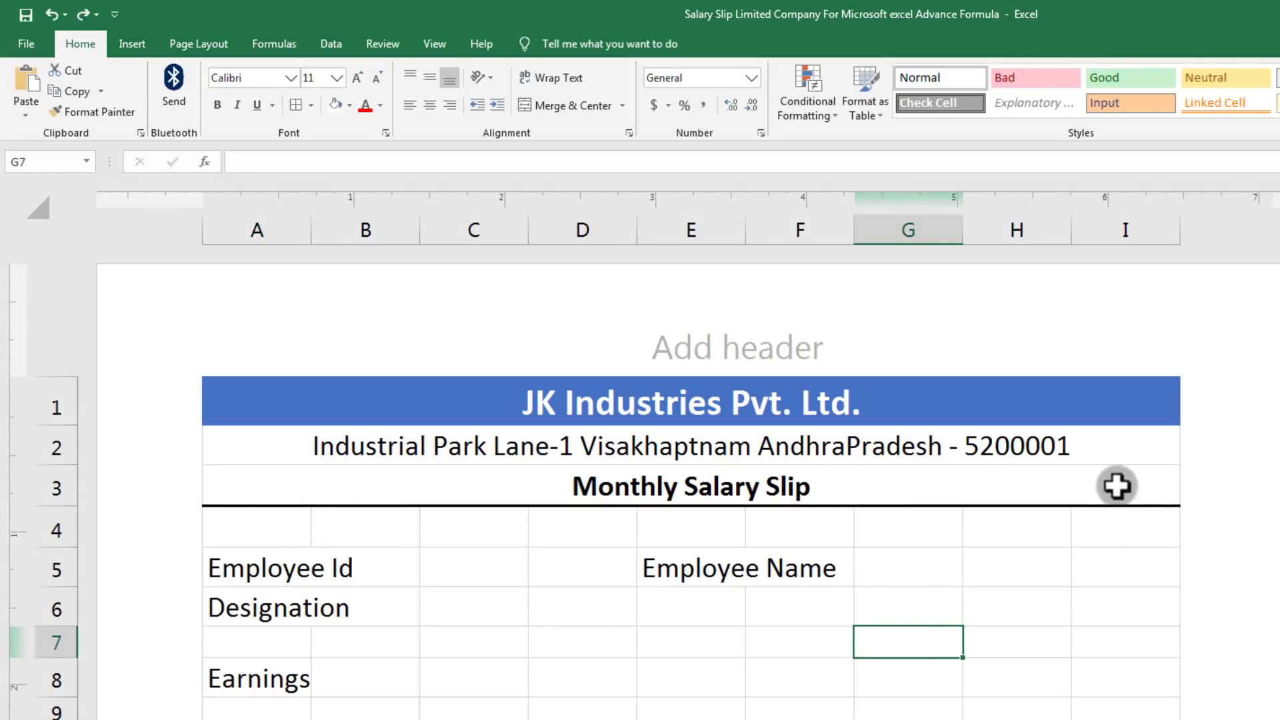
click(1159, 491)
click(1110, 560)
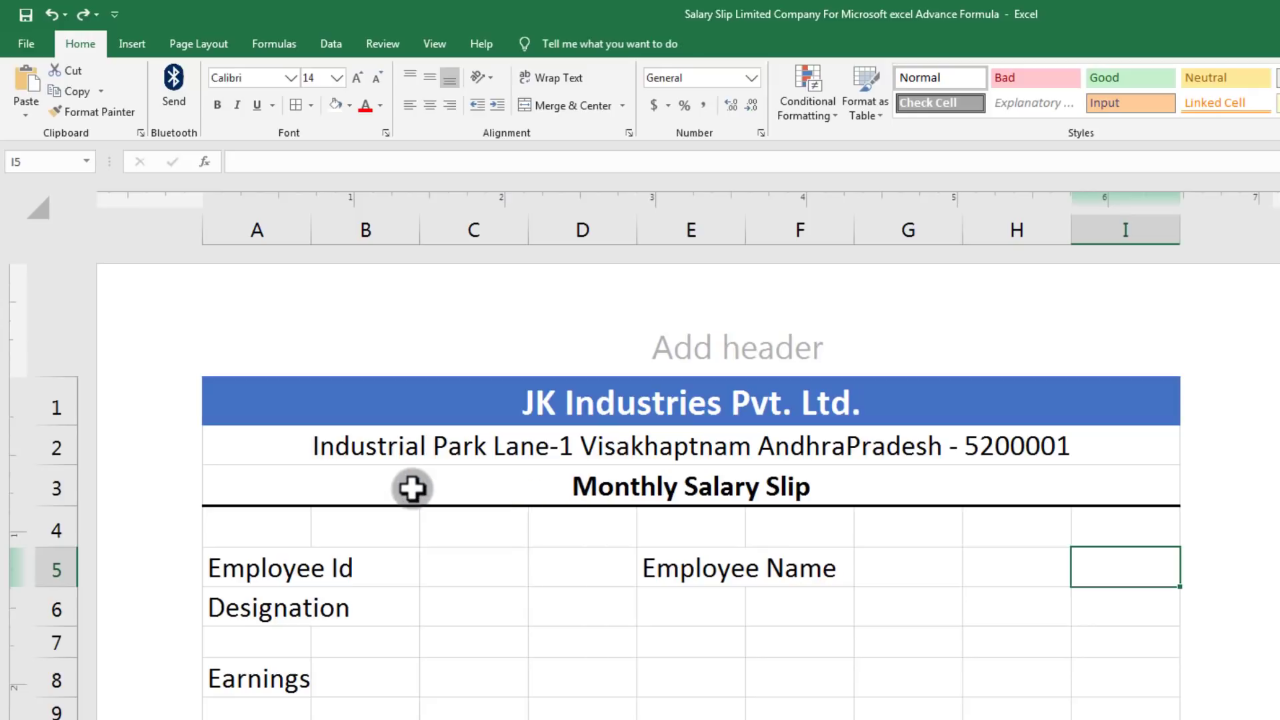
Step: Try a bottom border with the thickest solid line style on the Monthly Salary Slip heading row
click(269, 485)
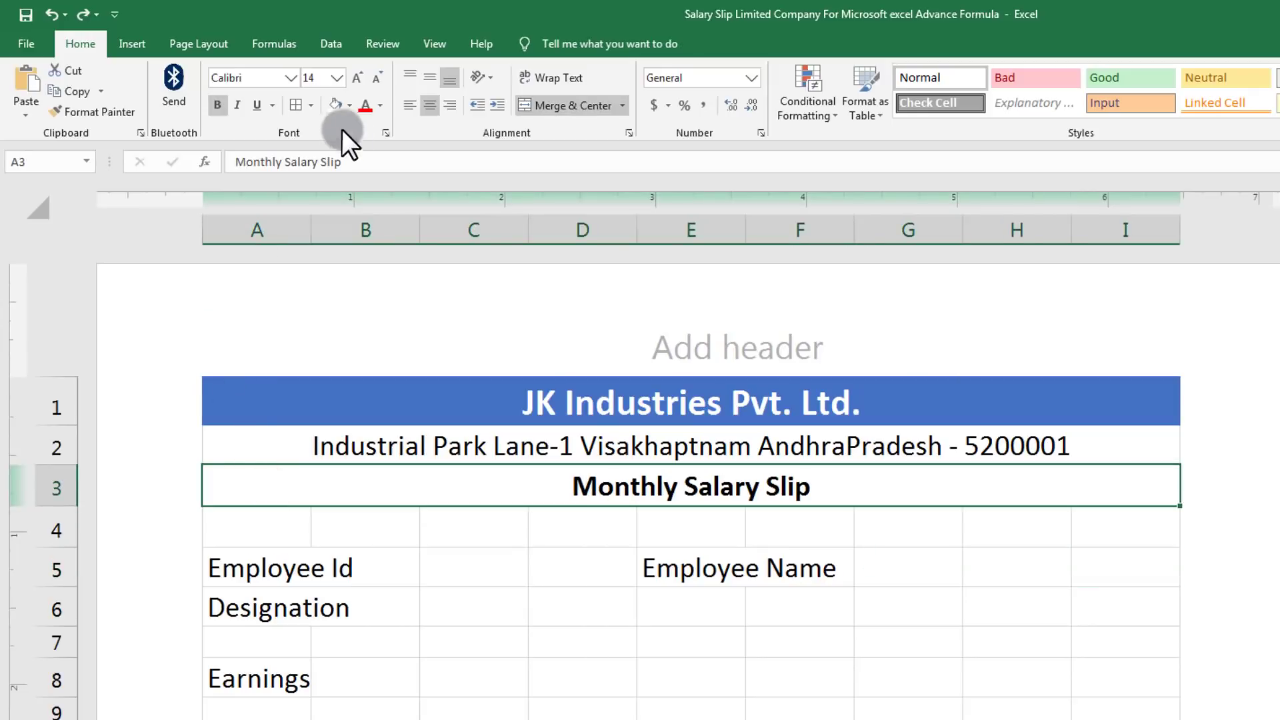
click(310, 106)
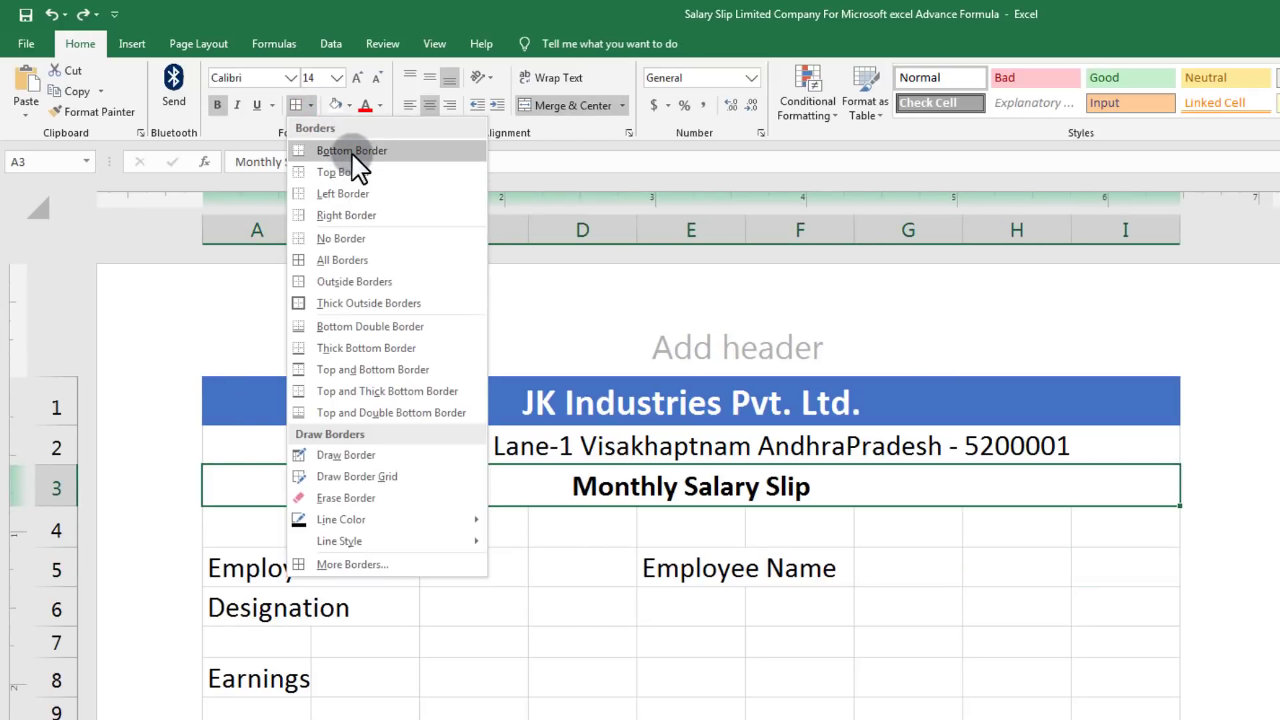
click(351, 150)
click(315, 105)
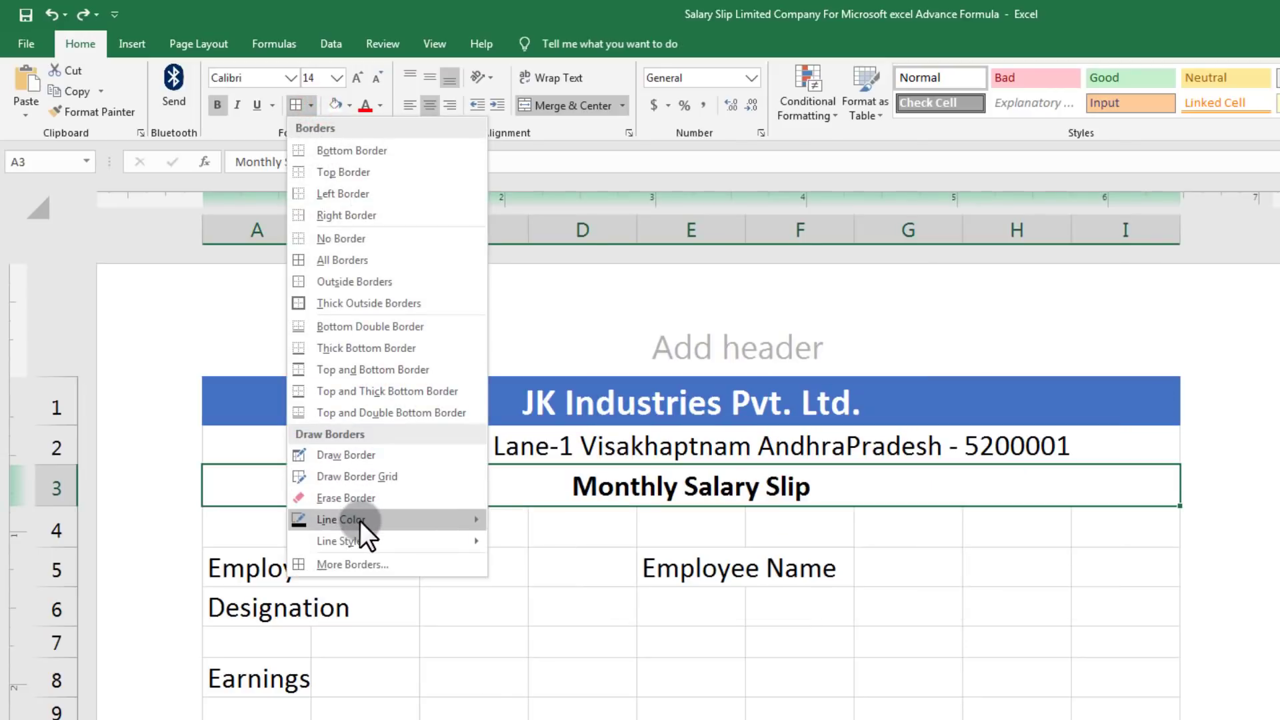
mouse_move(363, 539)
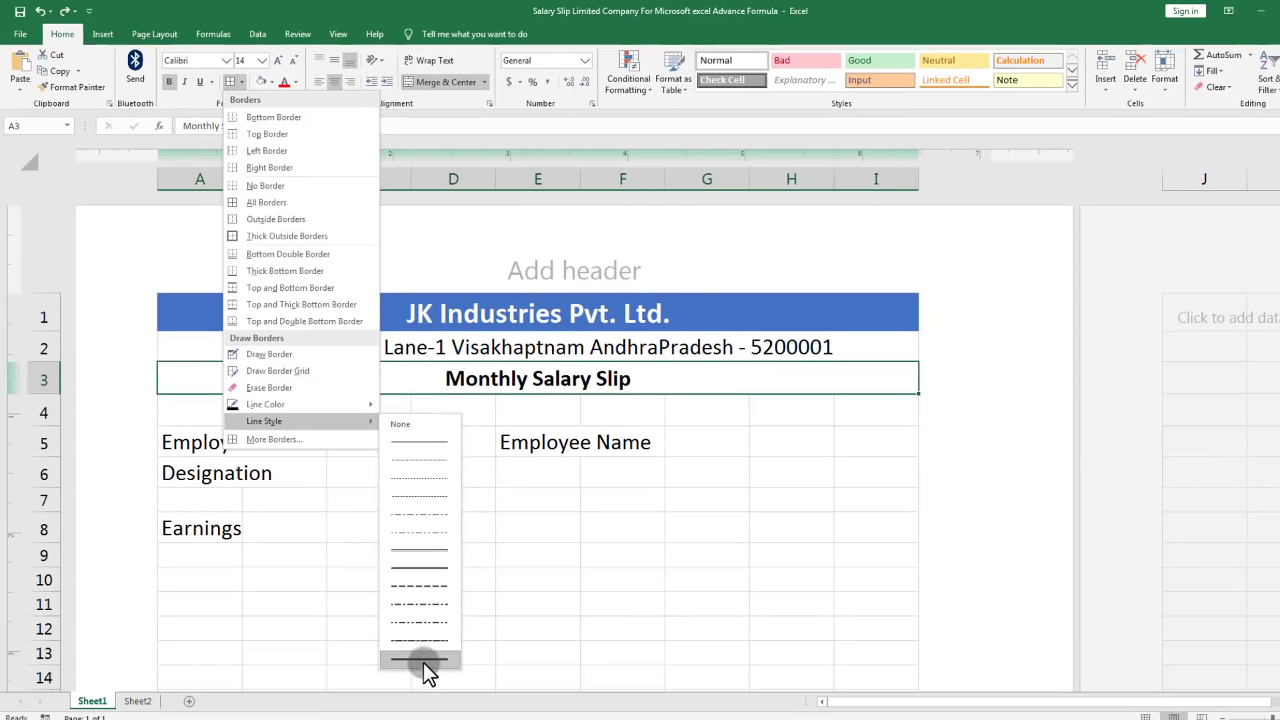
click(423, 660)
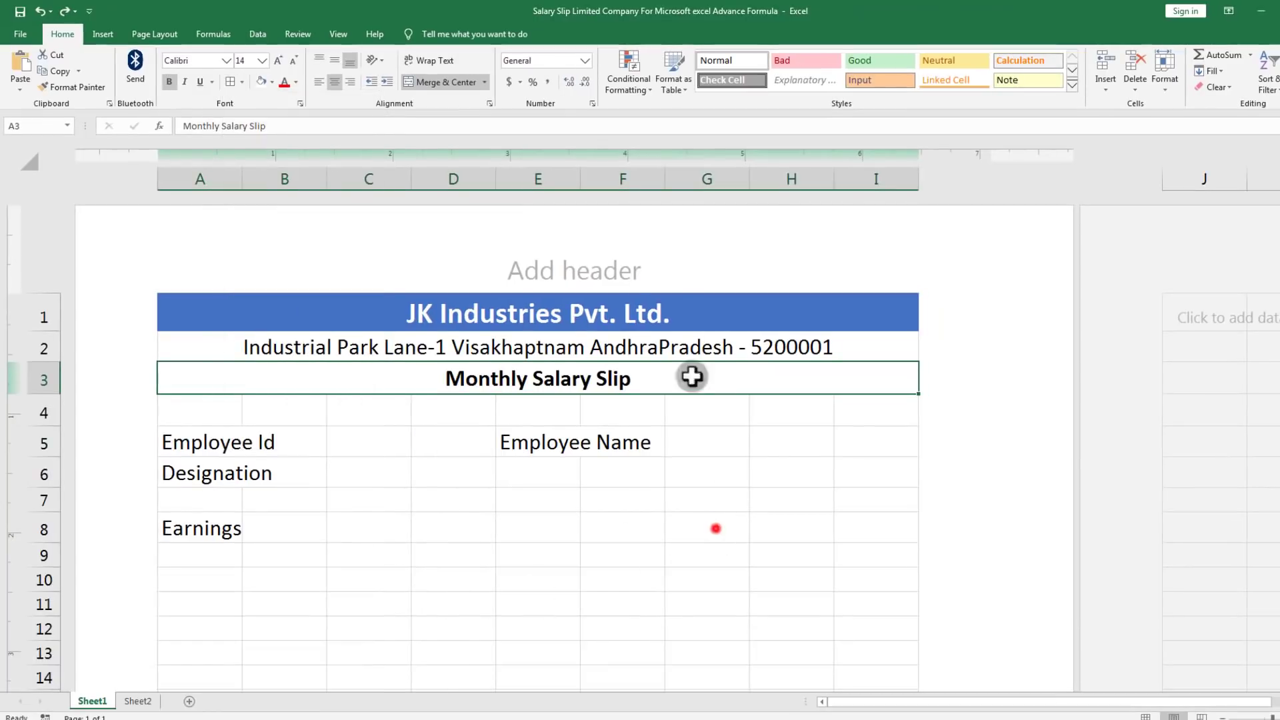
click(354, 409)
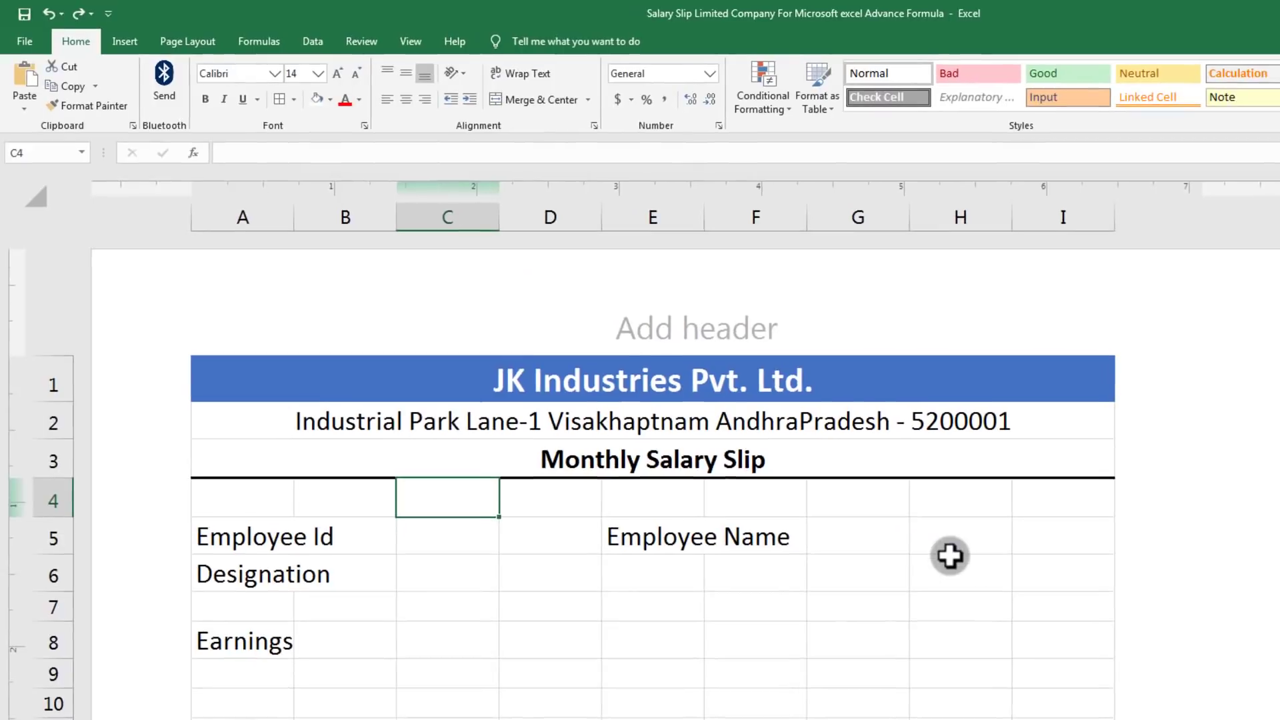
Step: Examine the empty row 4 and the merged Employee Id and Designation label cells in rows 5 and 6
scroll(776, 480, down, 2)
scroll(420, 474, up, 2)
drag(231, 498, 1089, 511)
click(807, 668)
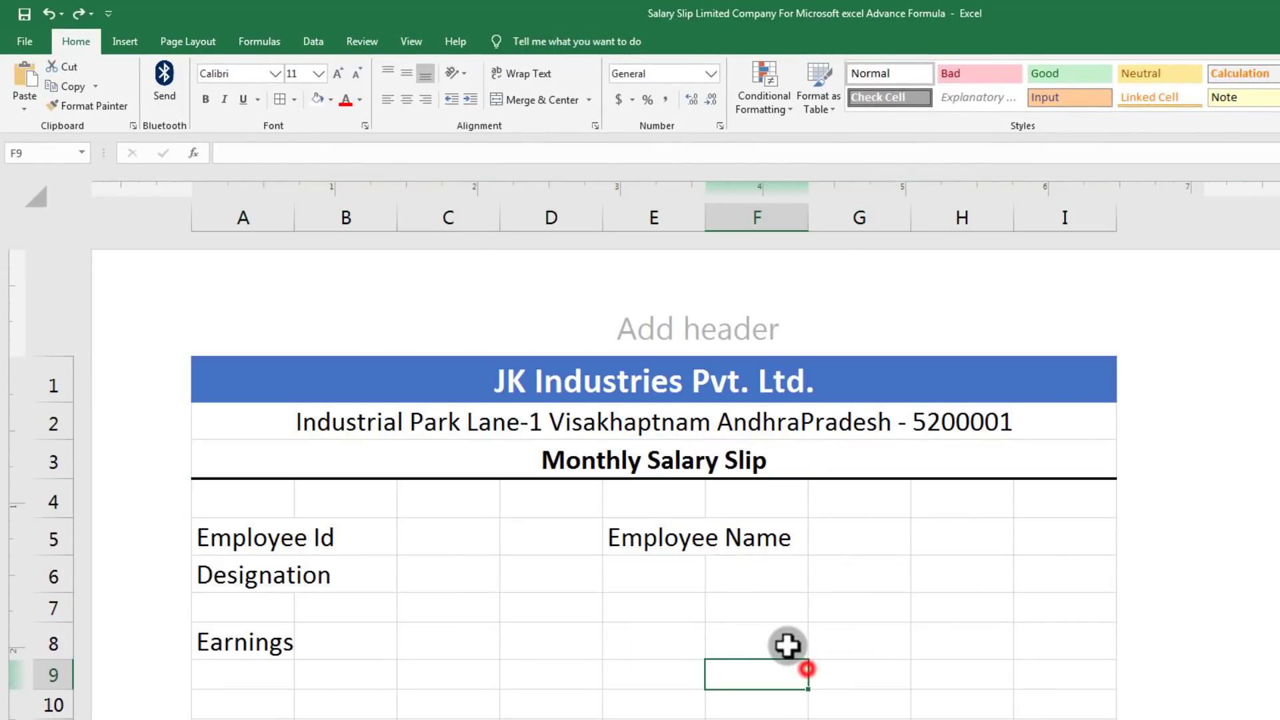
click(265, 552)
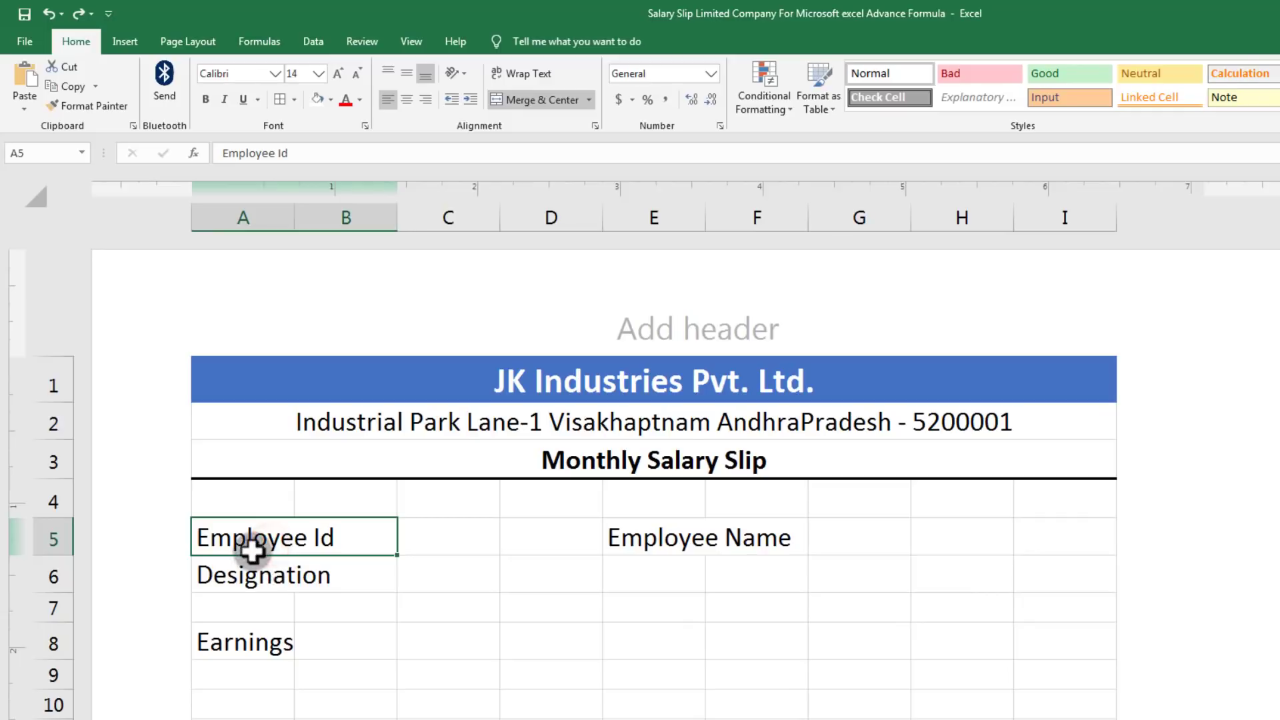
click(296, 618)
click(248, 534)
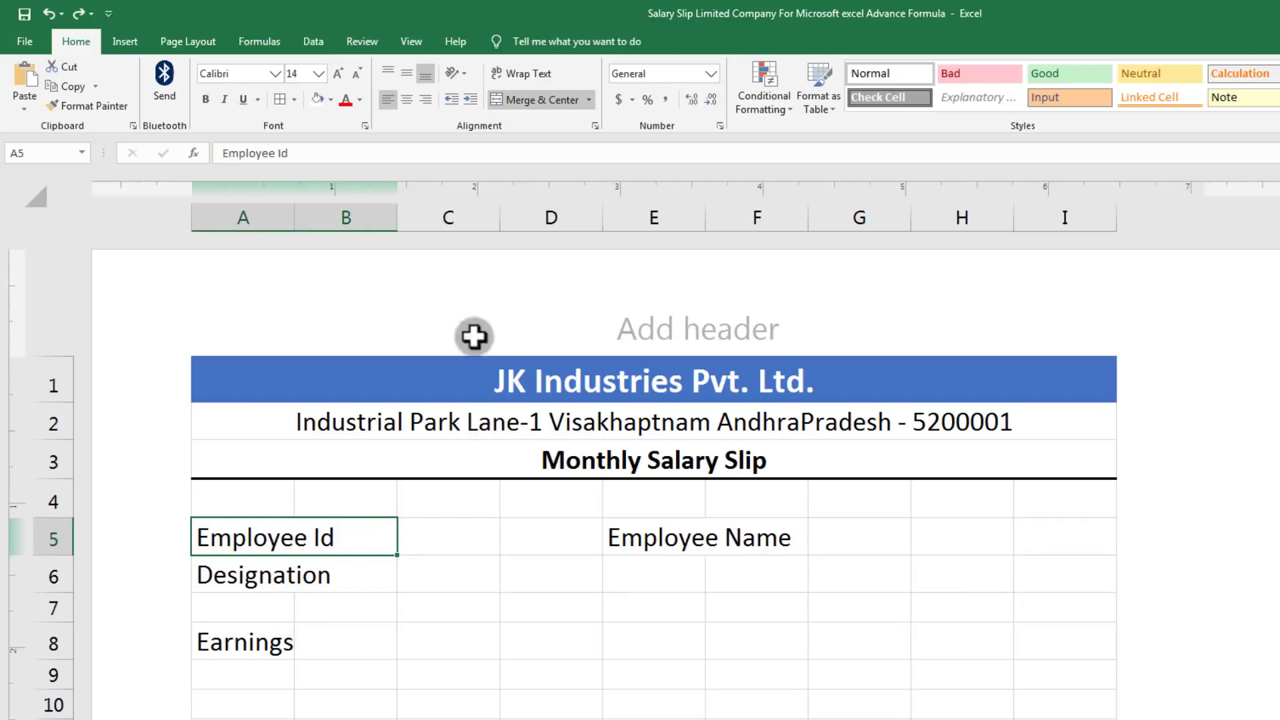
click(518, 100)
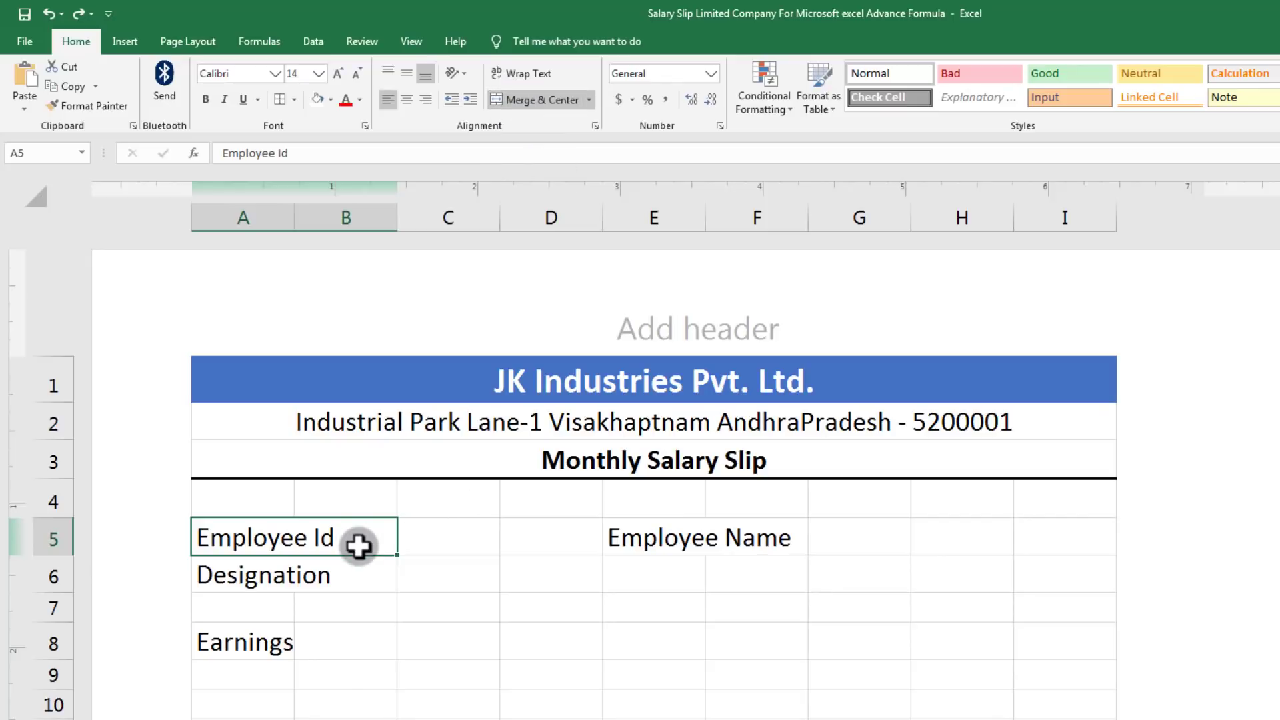
click(223, 577)
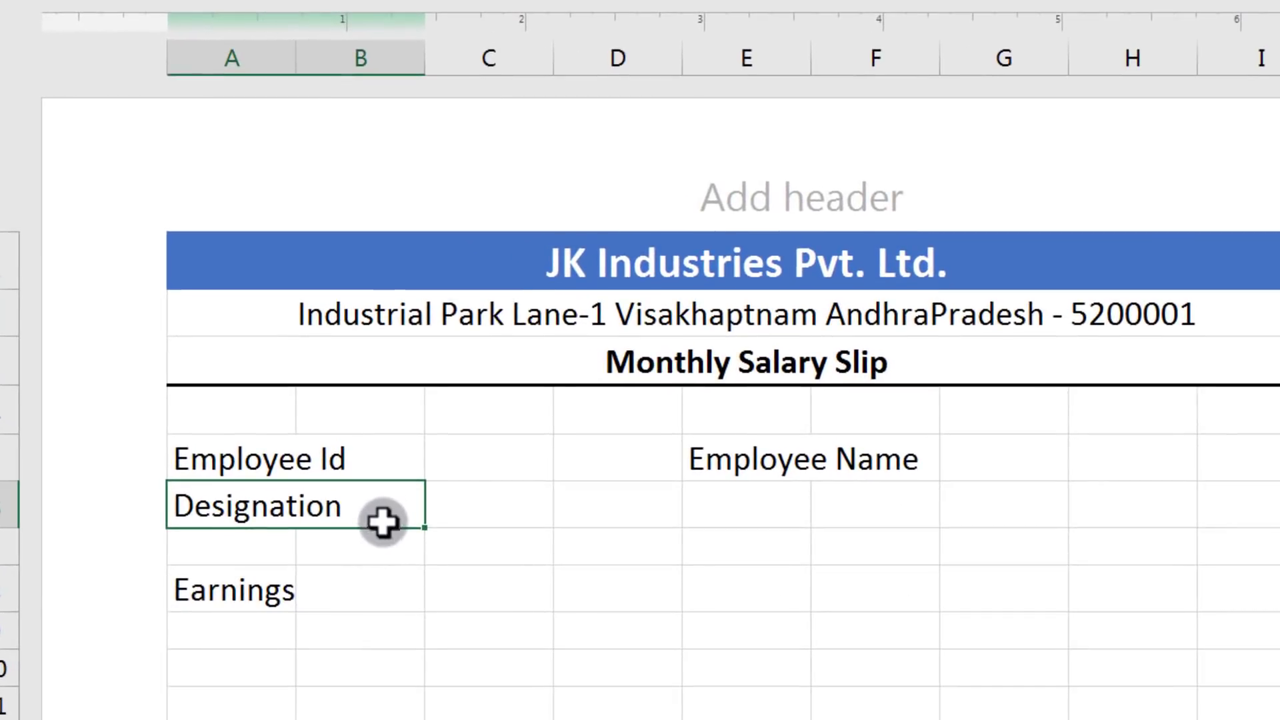
click(514, 449)
click(606, 448)
click(492, 457)
click(589, 455)
click(252, 458)
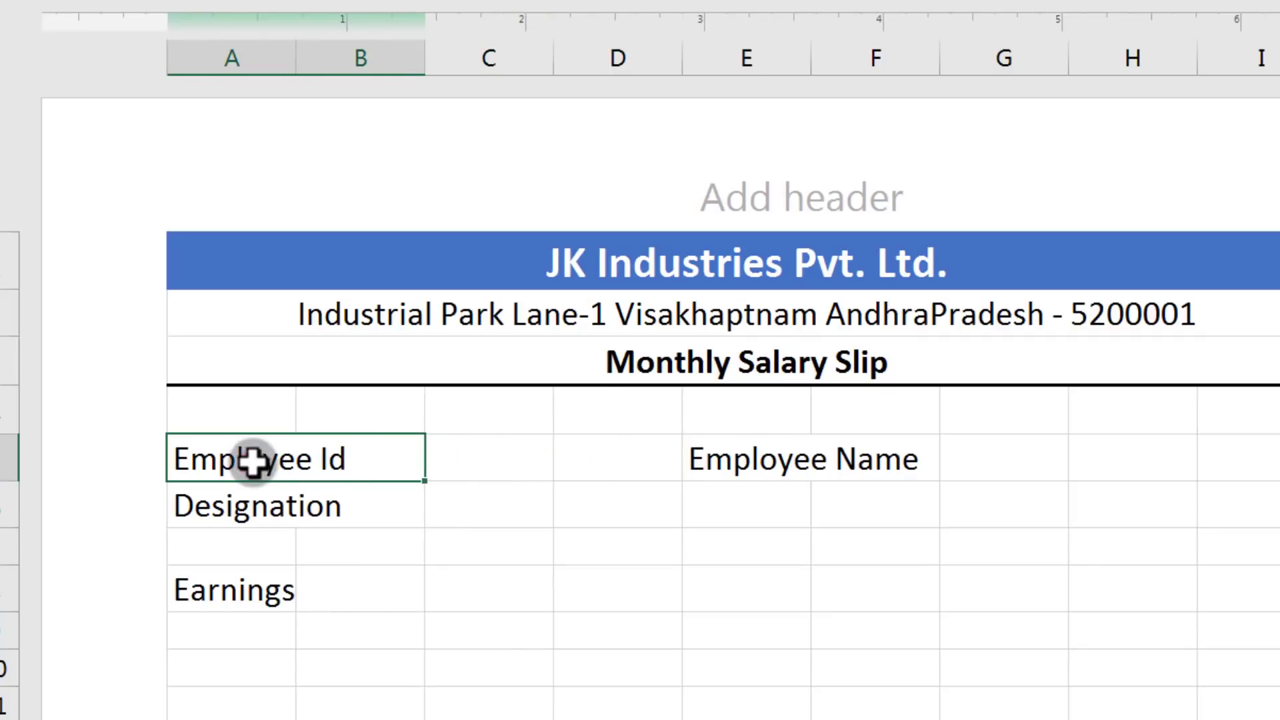
Step: Merge and center cells C5:D5 beside the Employee Id label
click(504, 461)
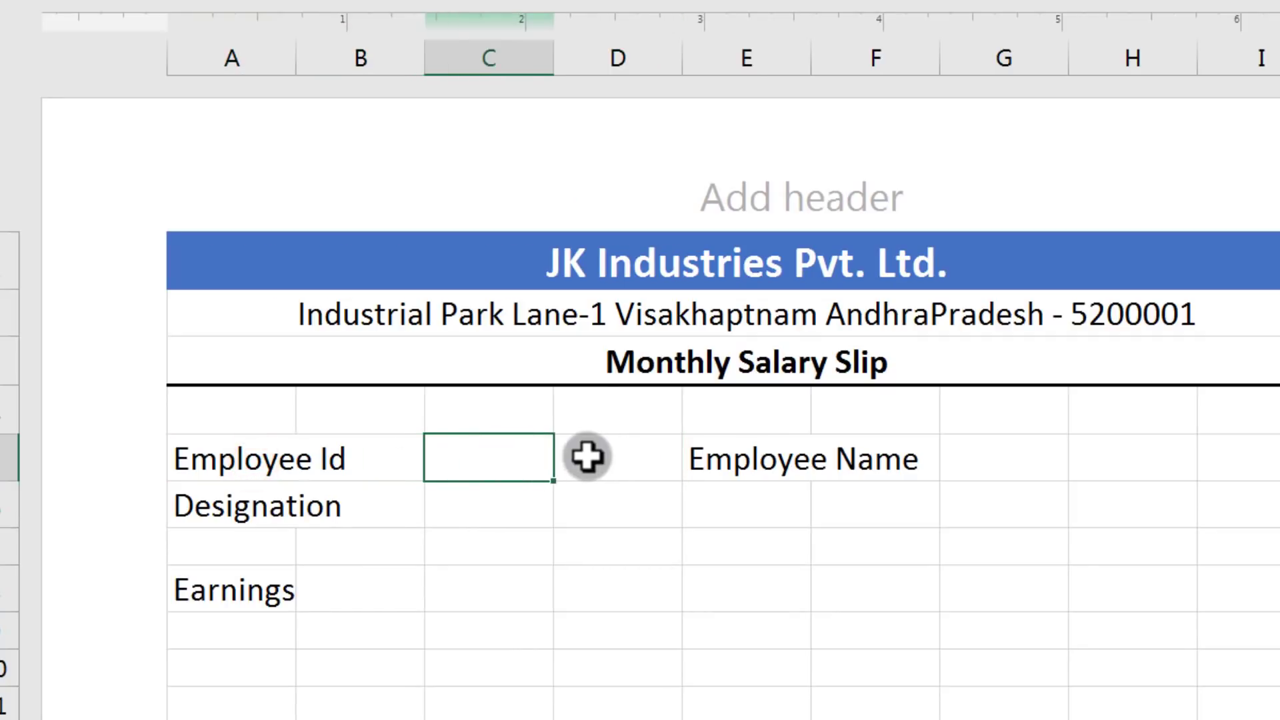
drag(467, 463, 587, 462)
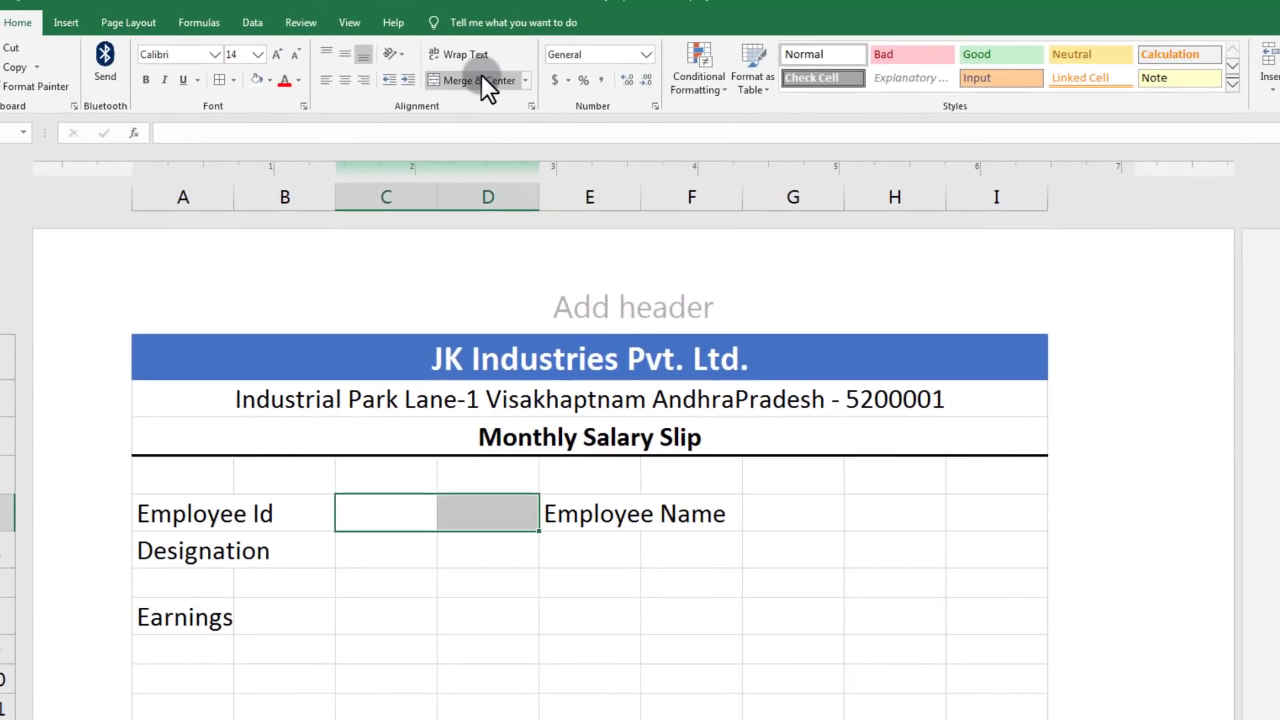
click(483, 78)
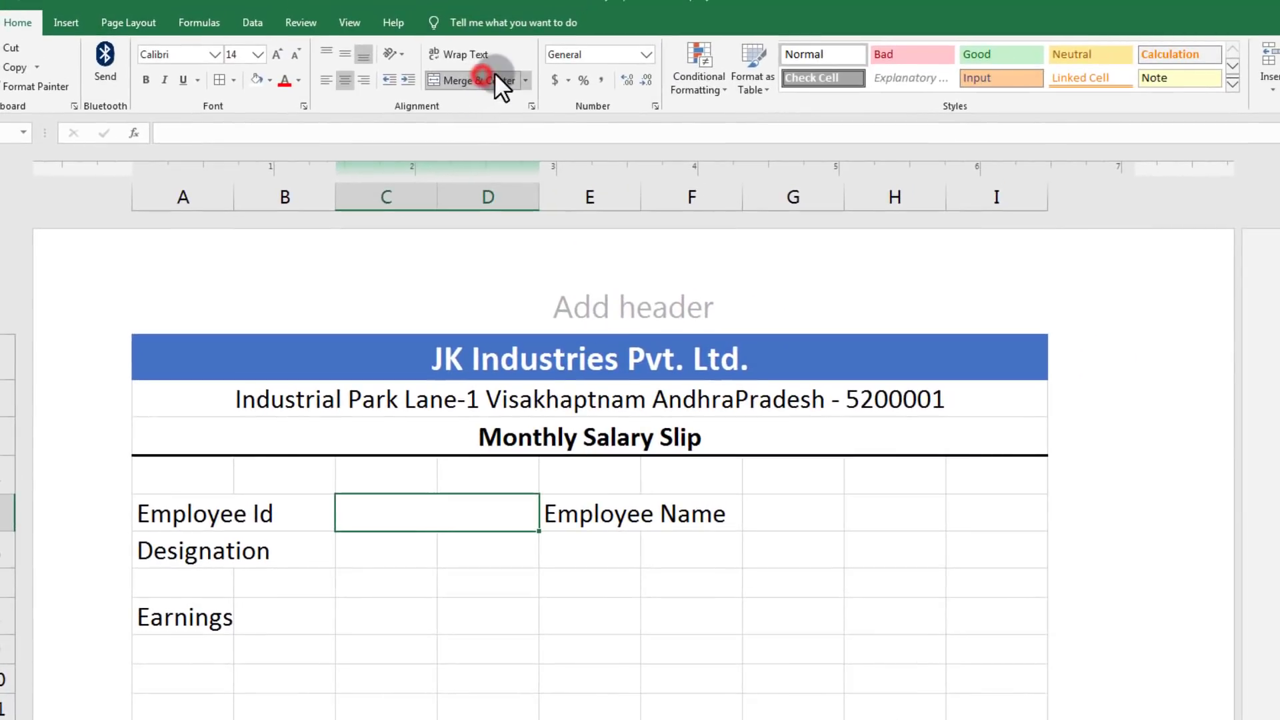
Step: Merge and center cells C6:D6 beside the Designation label
click(348, 554)
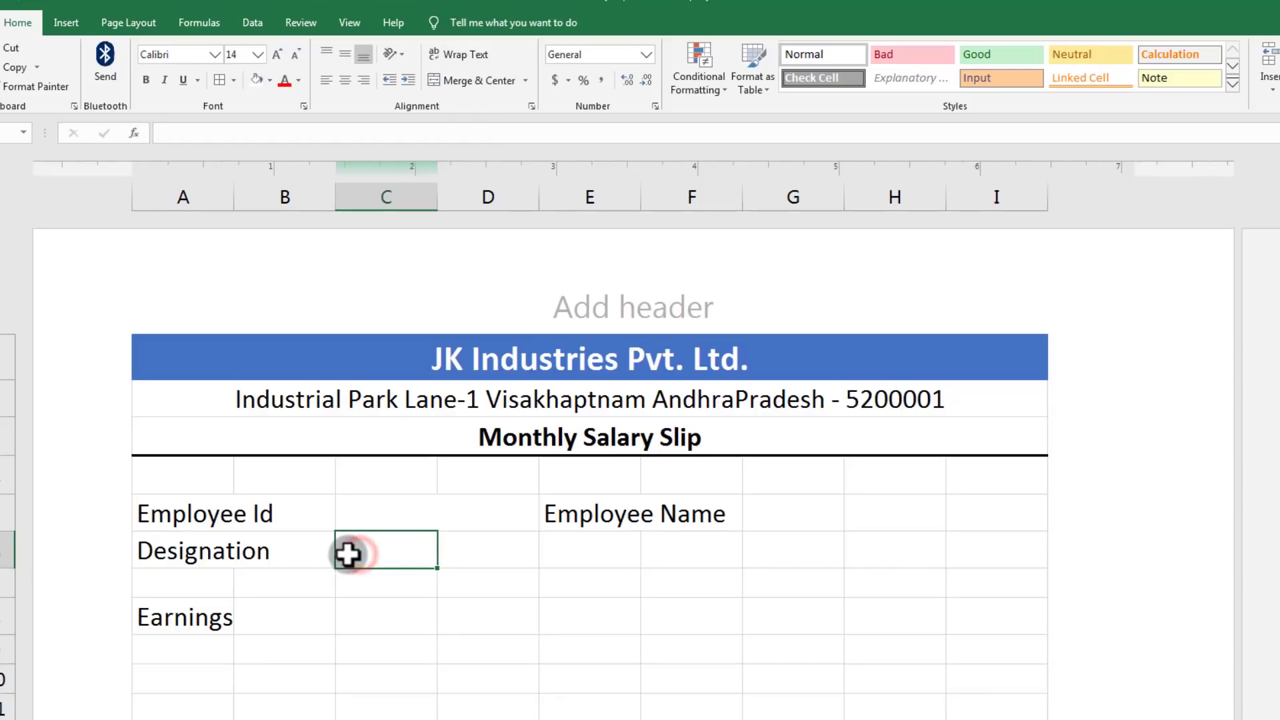
drag(348, 554, 532, 556)
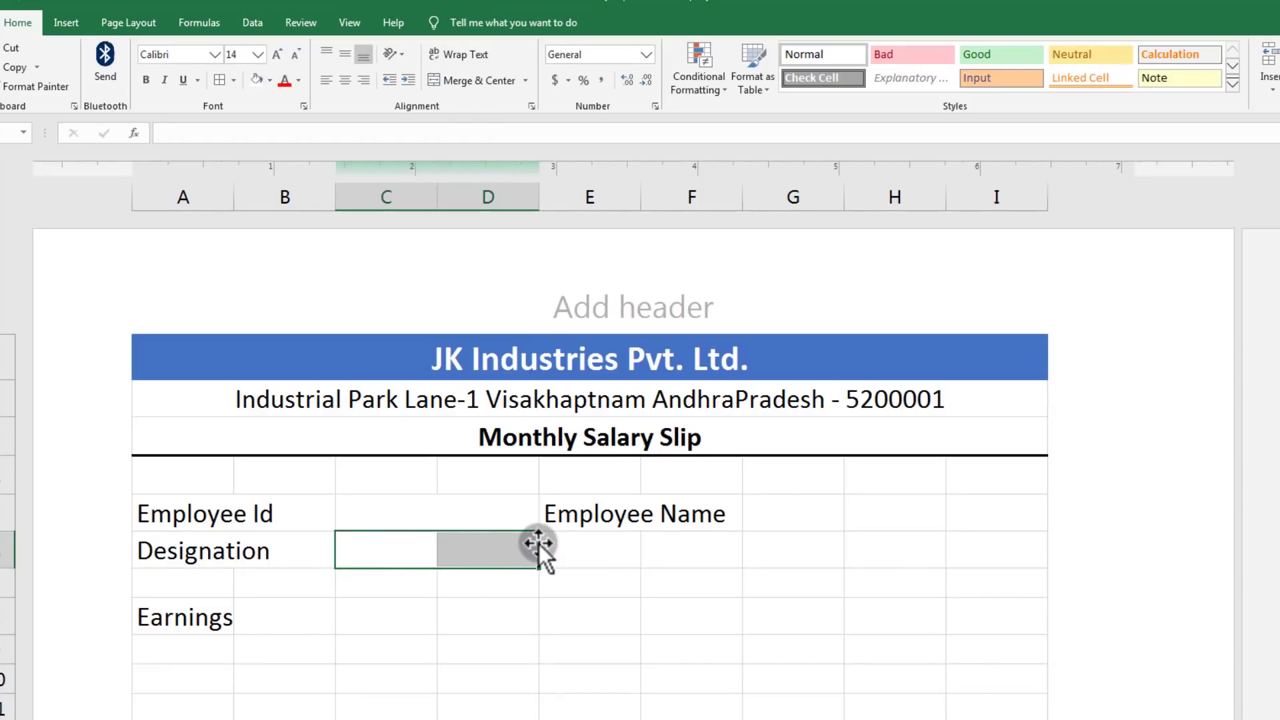
click(490, 81)
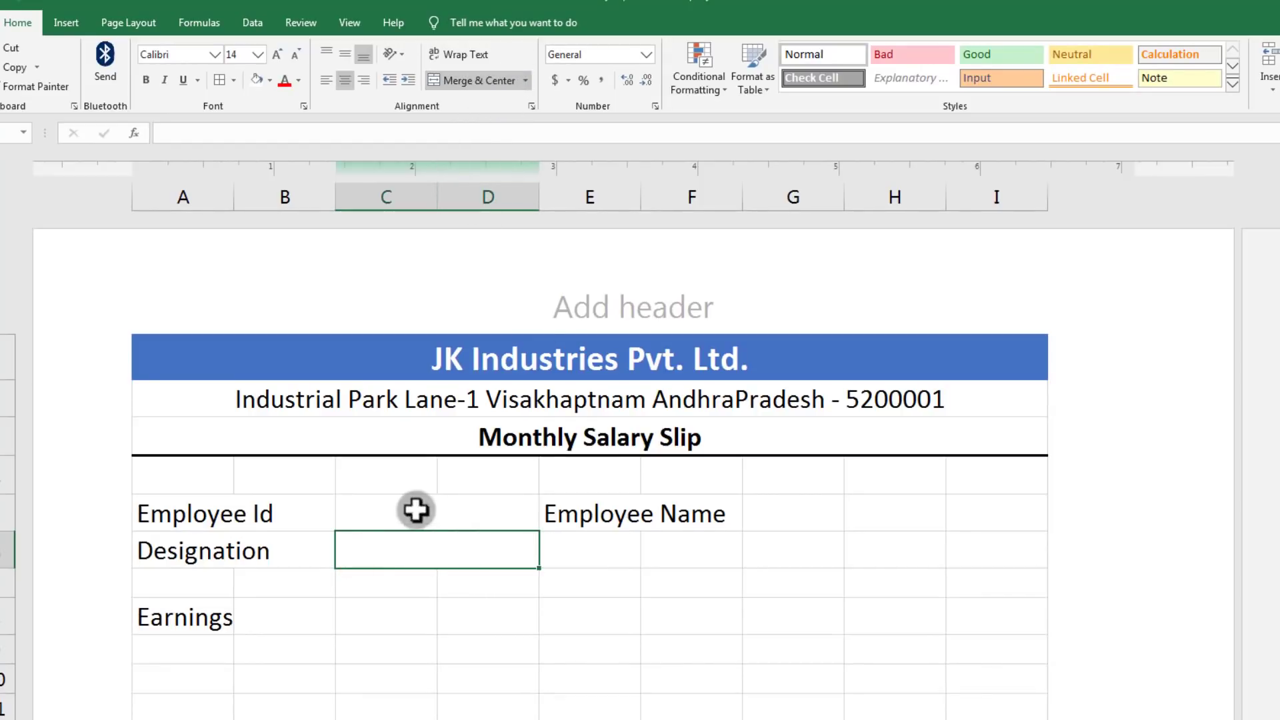
click(459, 560)
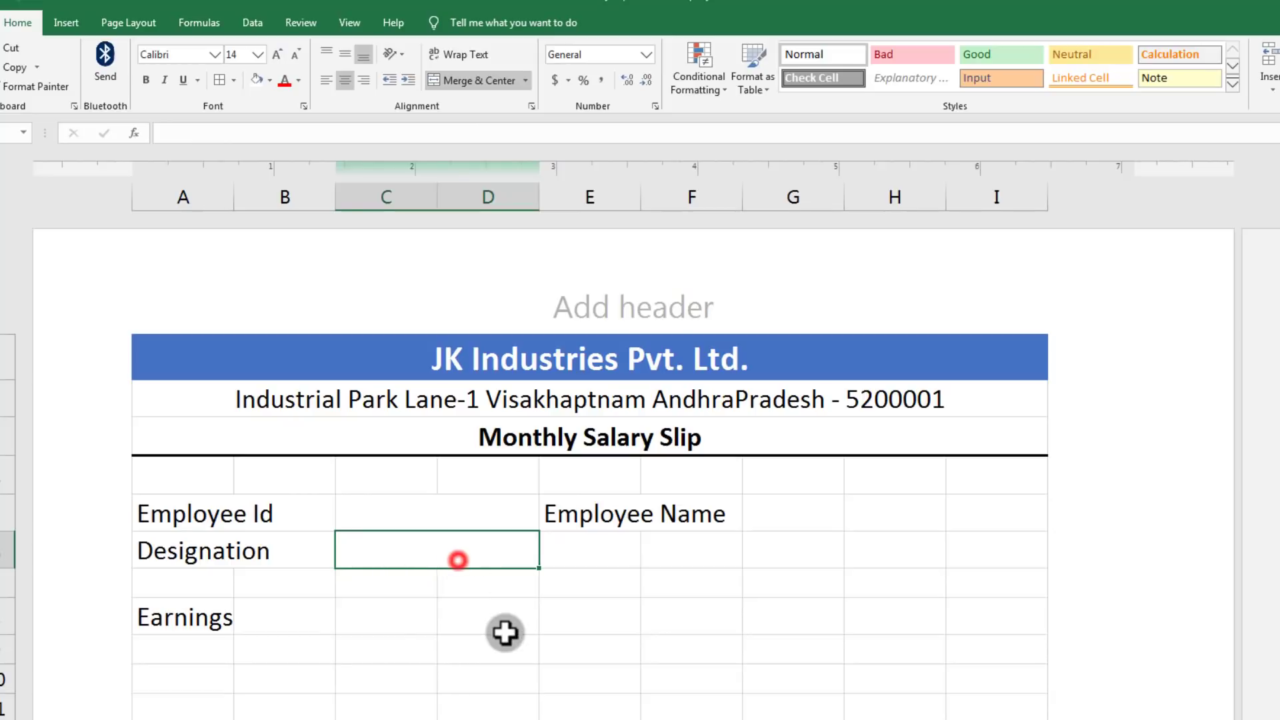
Step: Merge and center cells E6:F6 directly below the Employee Name label
click(500, 642)
click(420, 560)
click(373, 512)
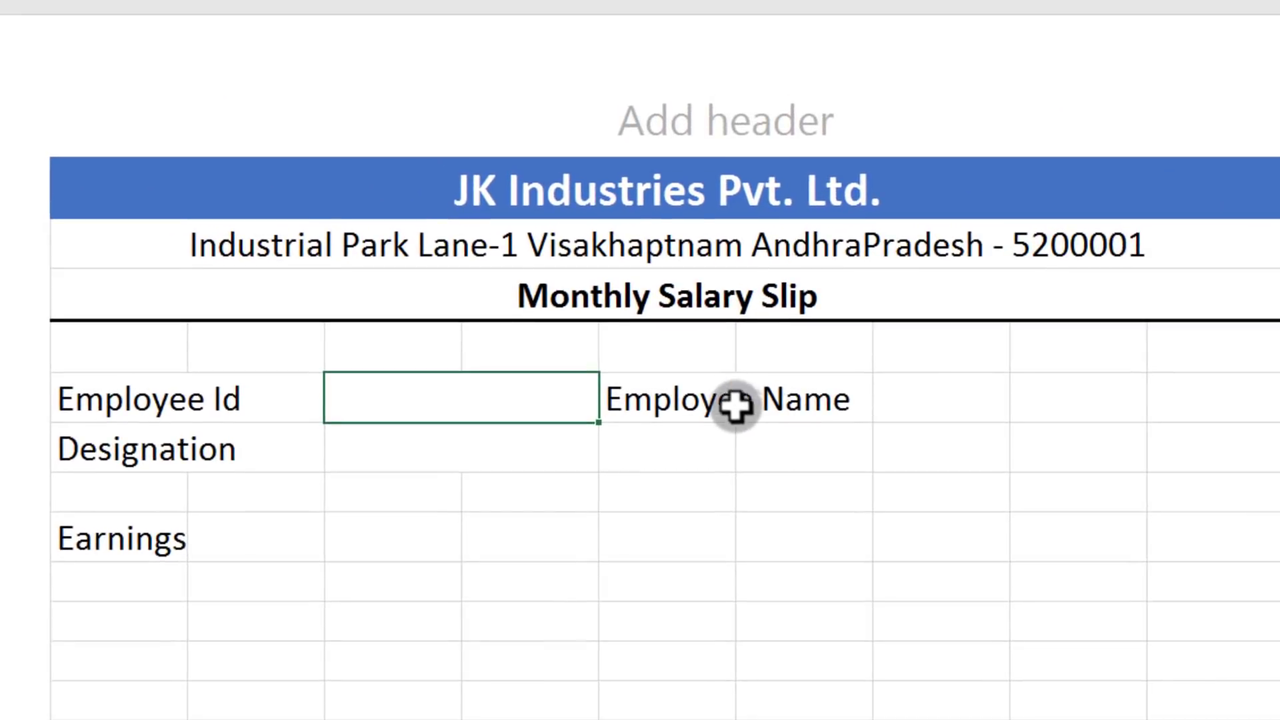
click(712, 400)
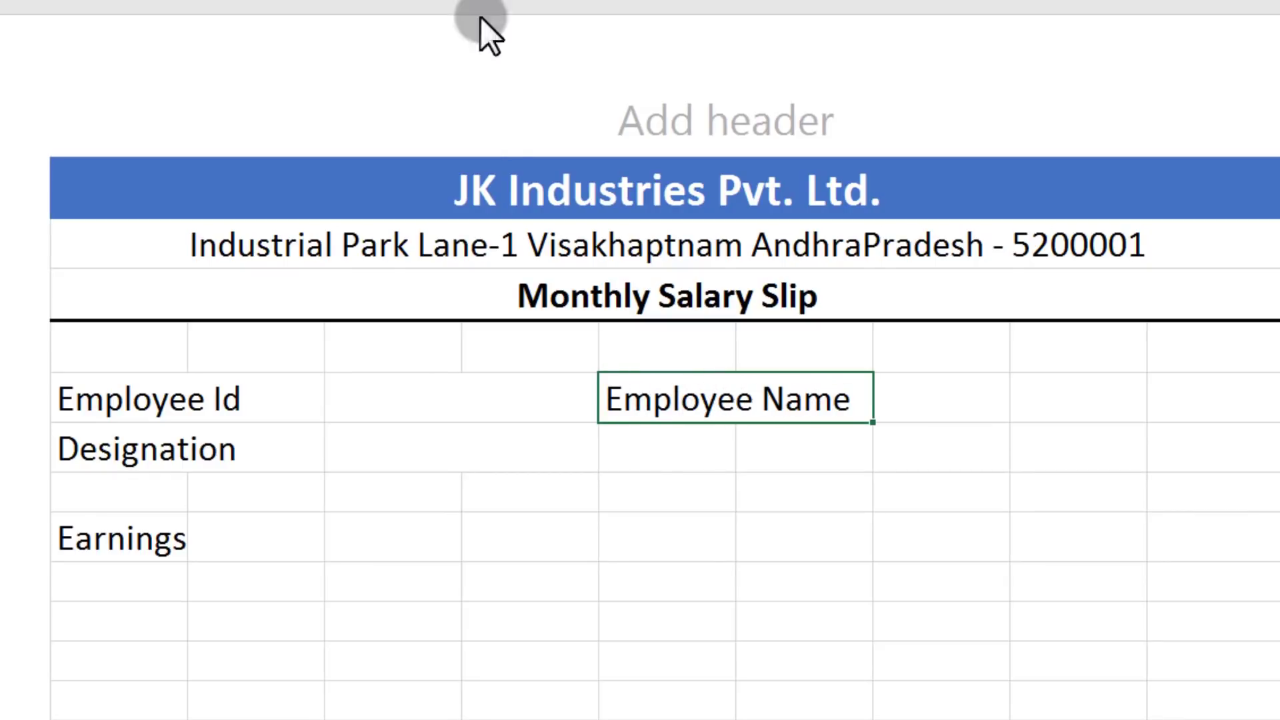
click(732, 460)
click(657, 458)
drag(649, 453, 800, 453)
key(F4)
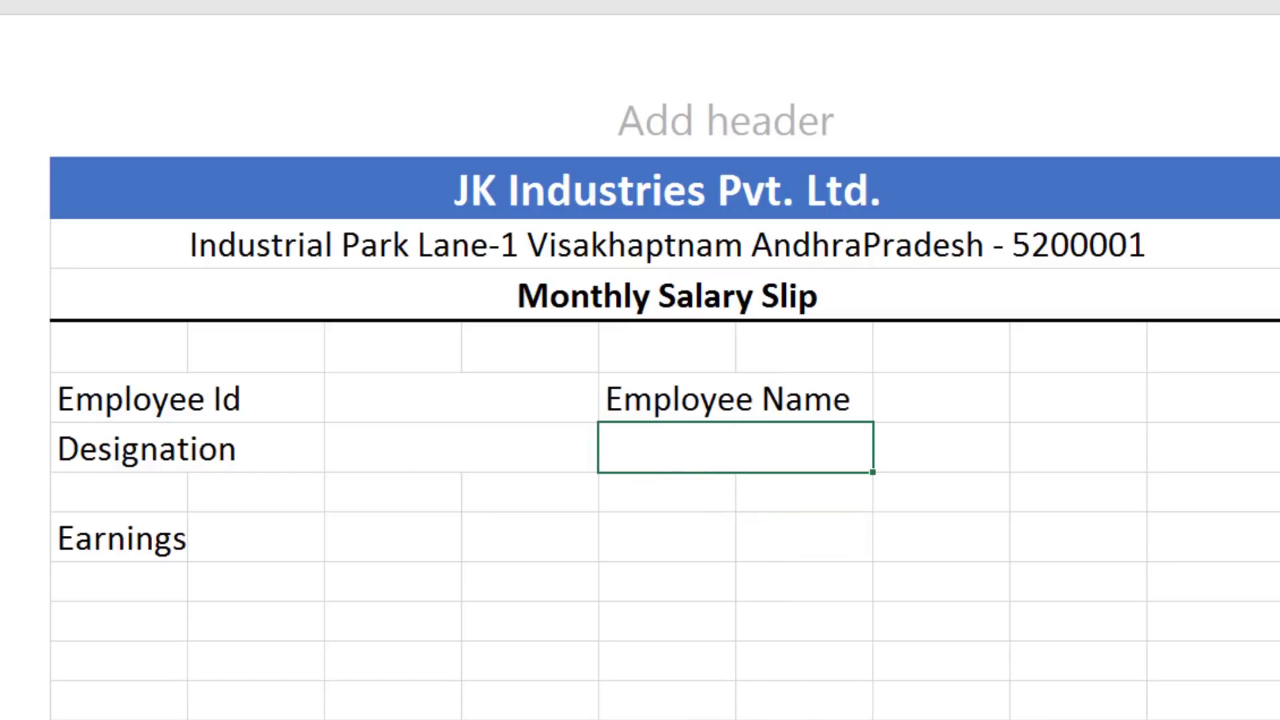
Step: Enter the label "Month & Year" in merged cell E6 and left-align it
text(Month & Year)
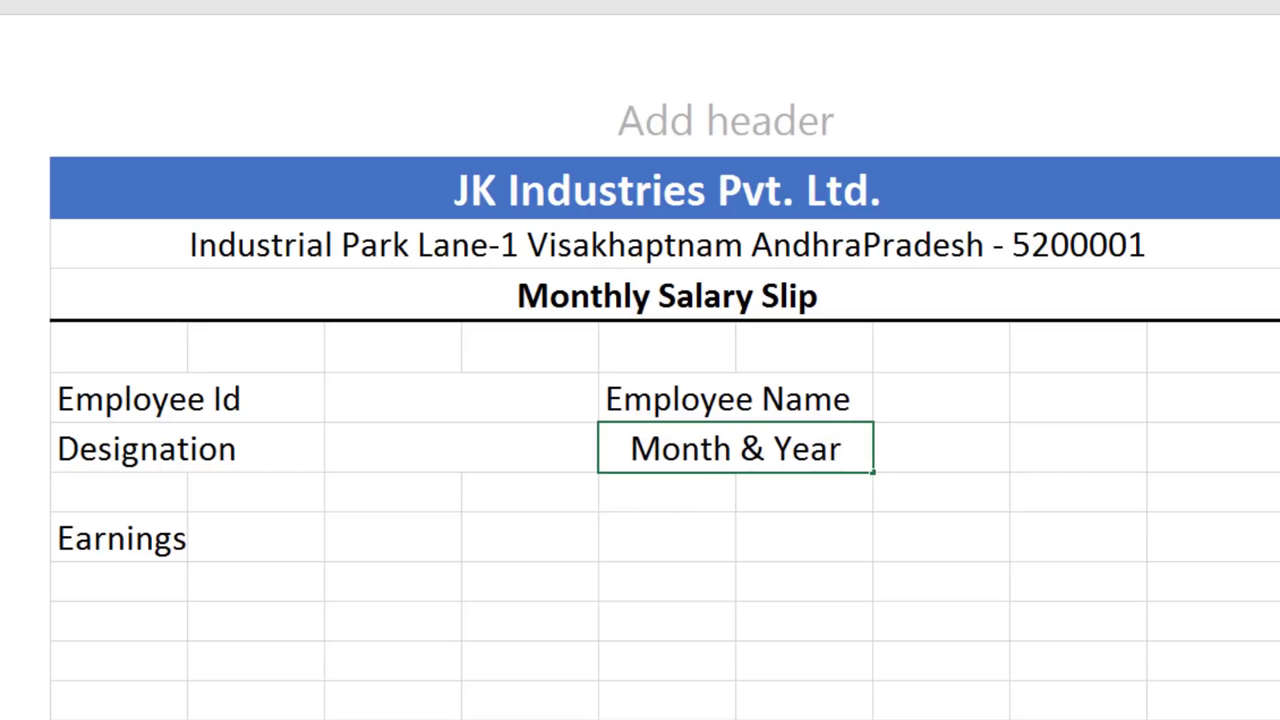
key(Return)
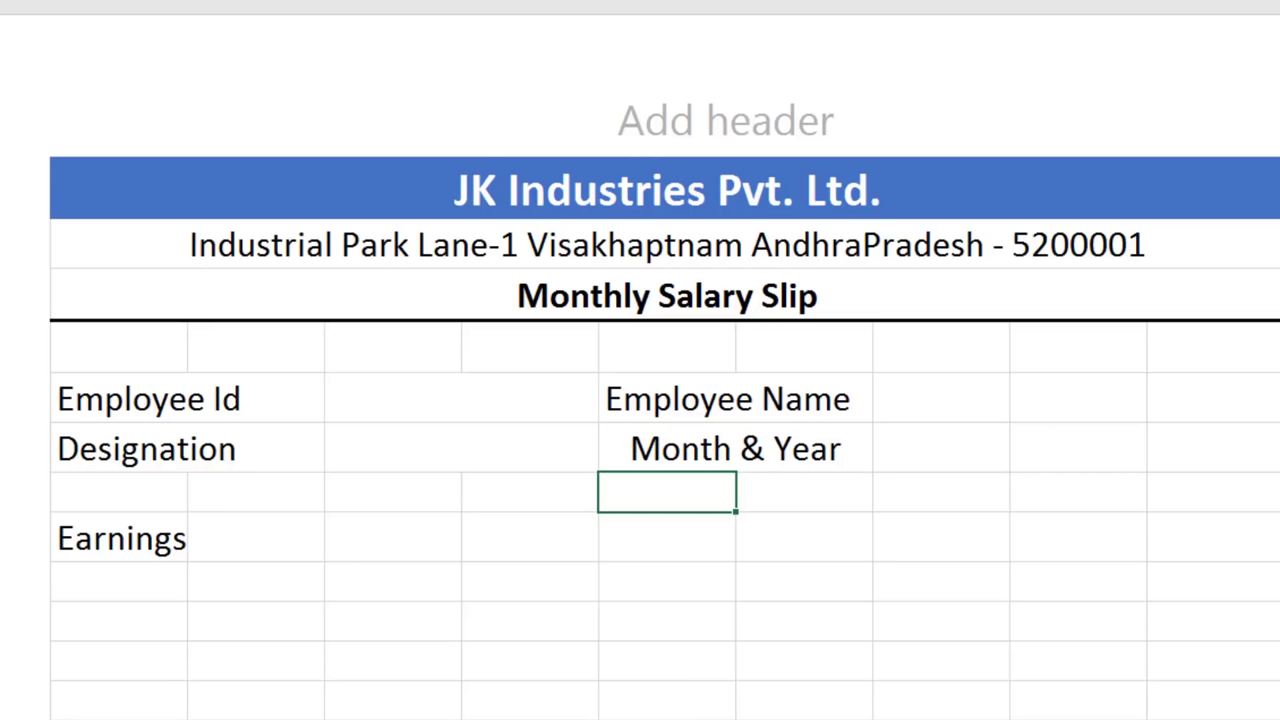
click(653, 450)
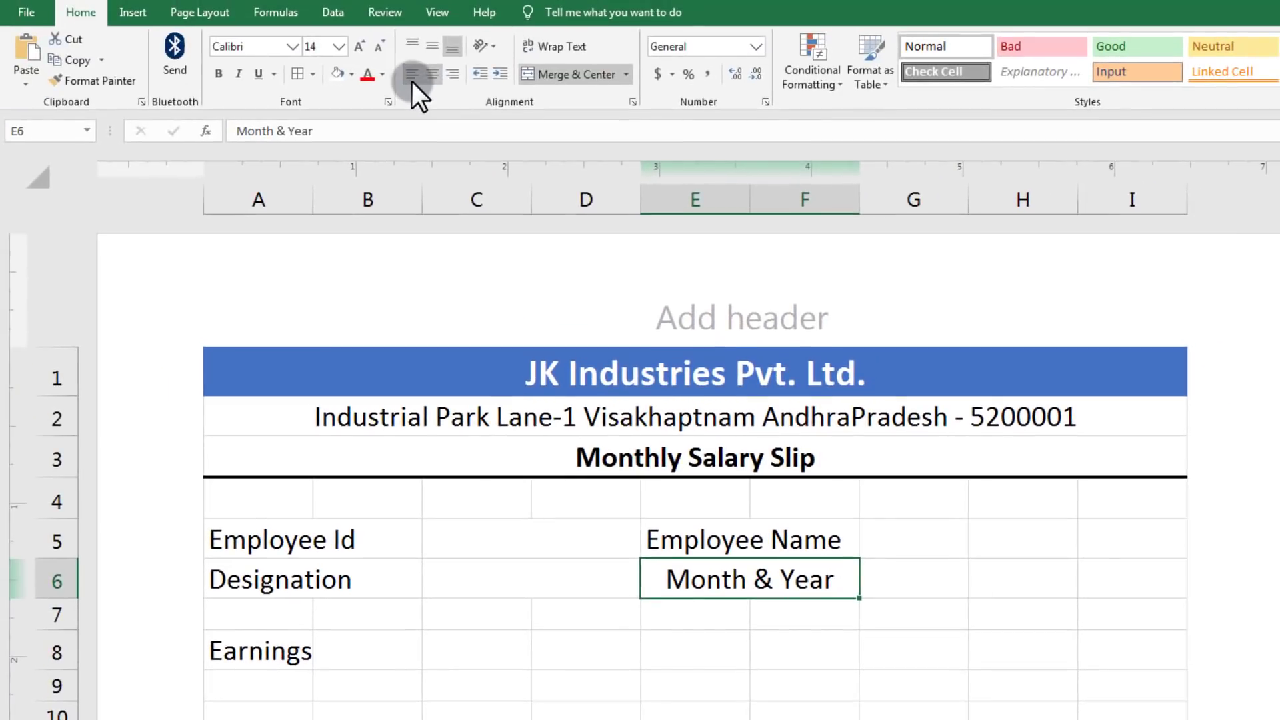
click(417, 83)
click(725, 572)
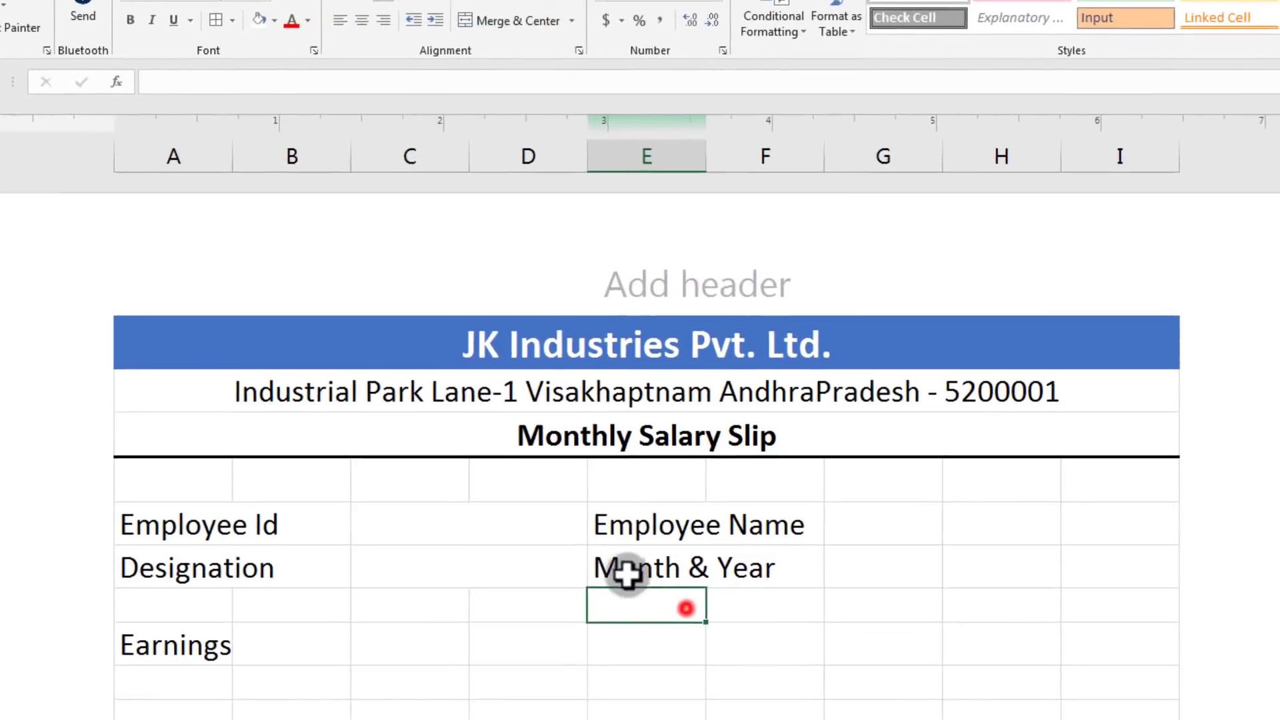
click(627, 570)
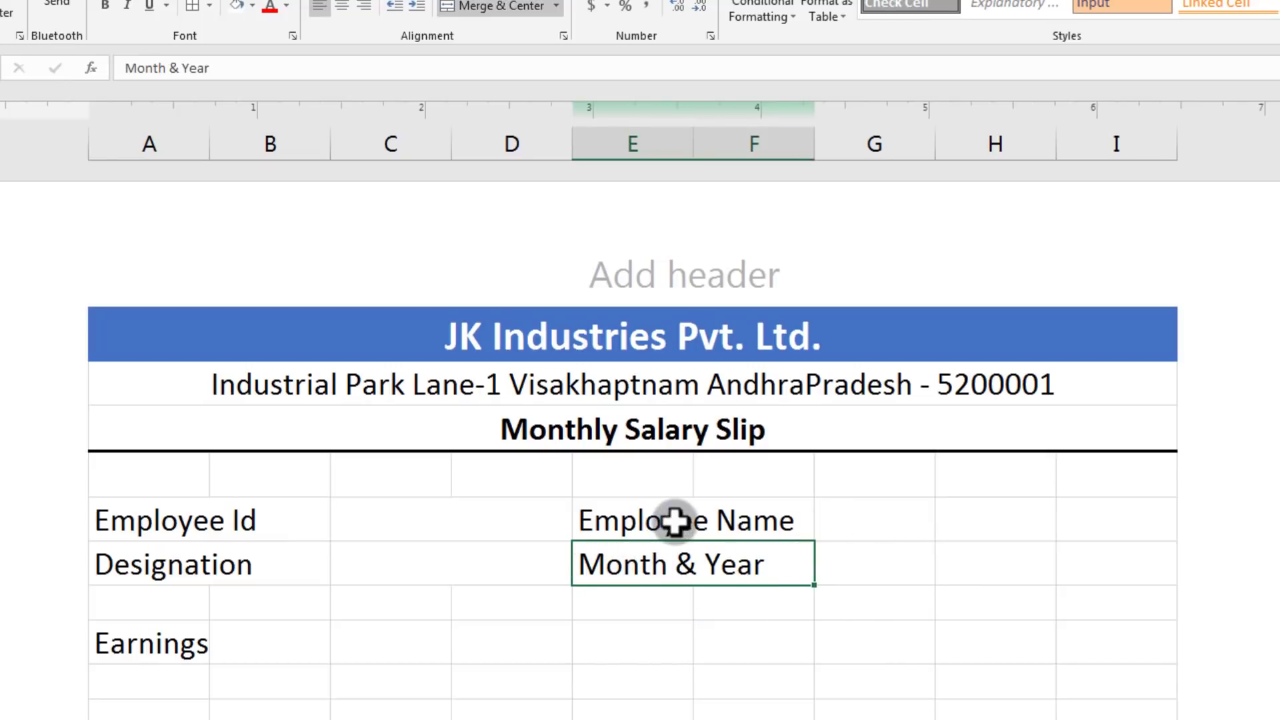
Step: Merge cells G5:I5 beside the Employee Name label and left-align the merged cell
drag(863, 509, 1103, 520)
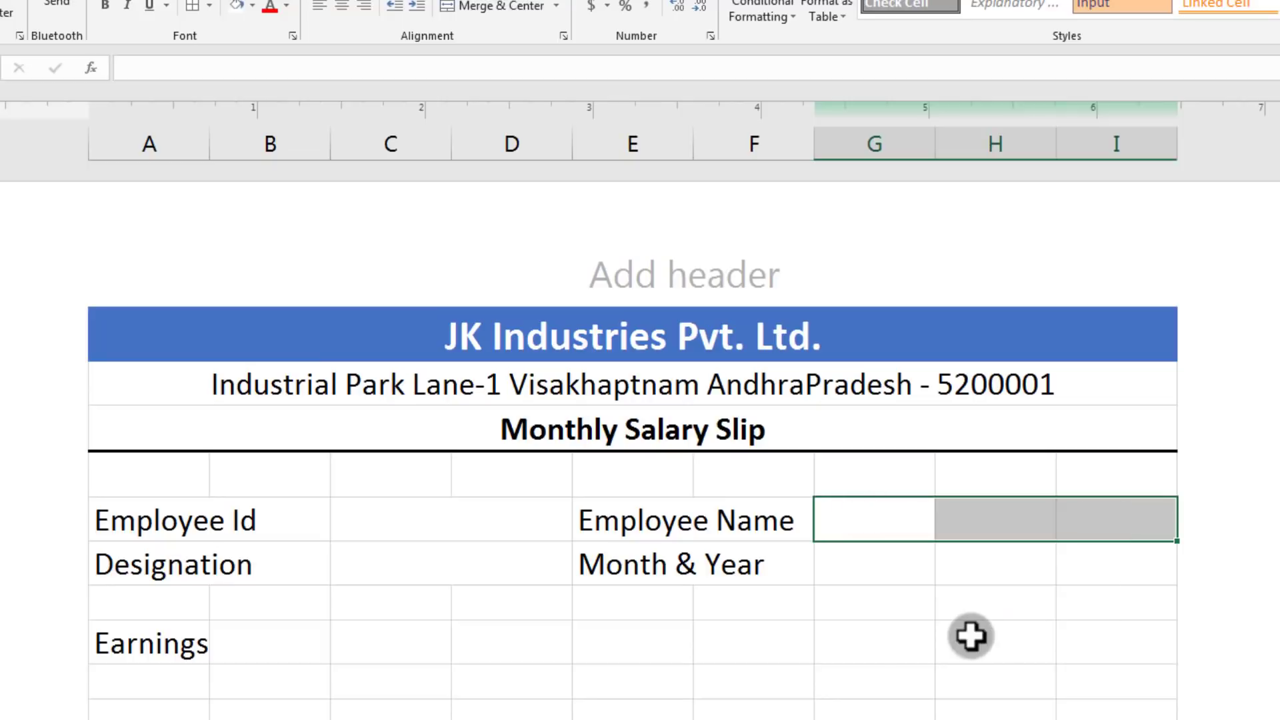
click(933, 644)
drag(854, 525, 1132, 524)
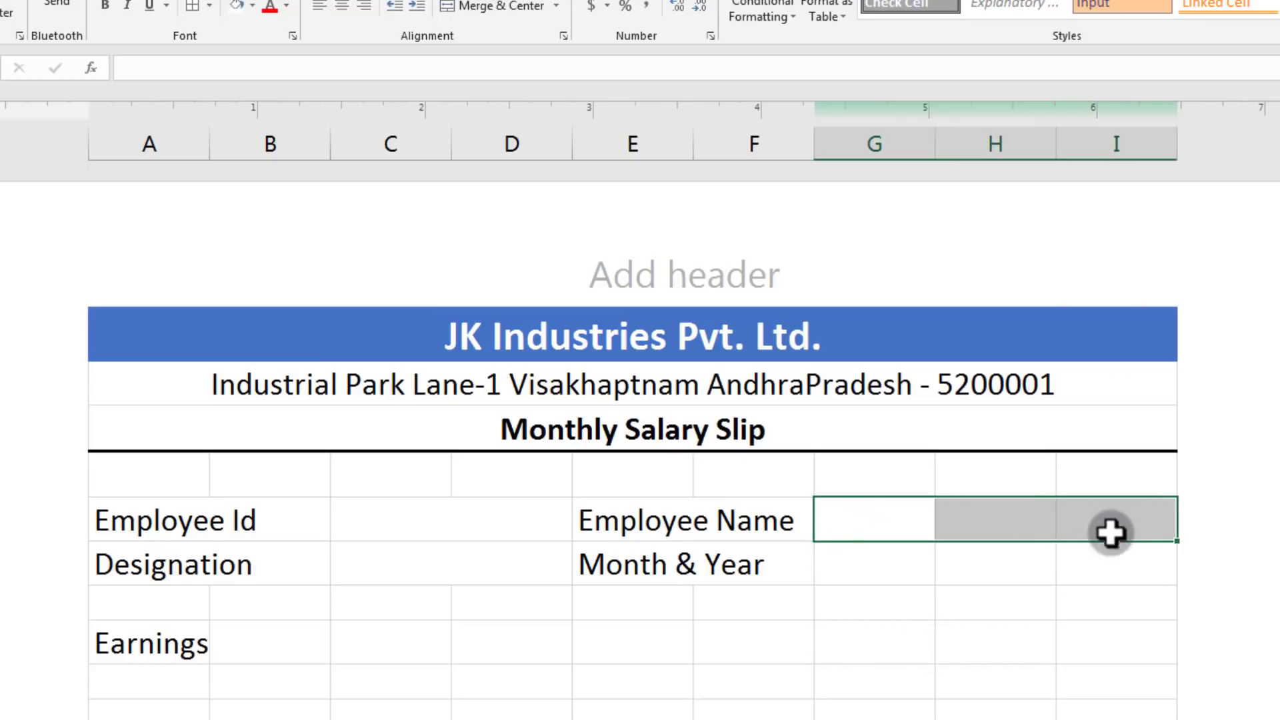
click(466, 6)
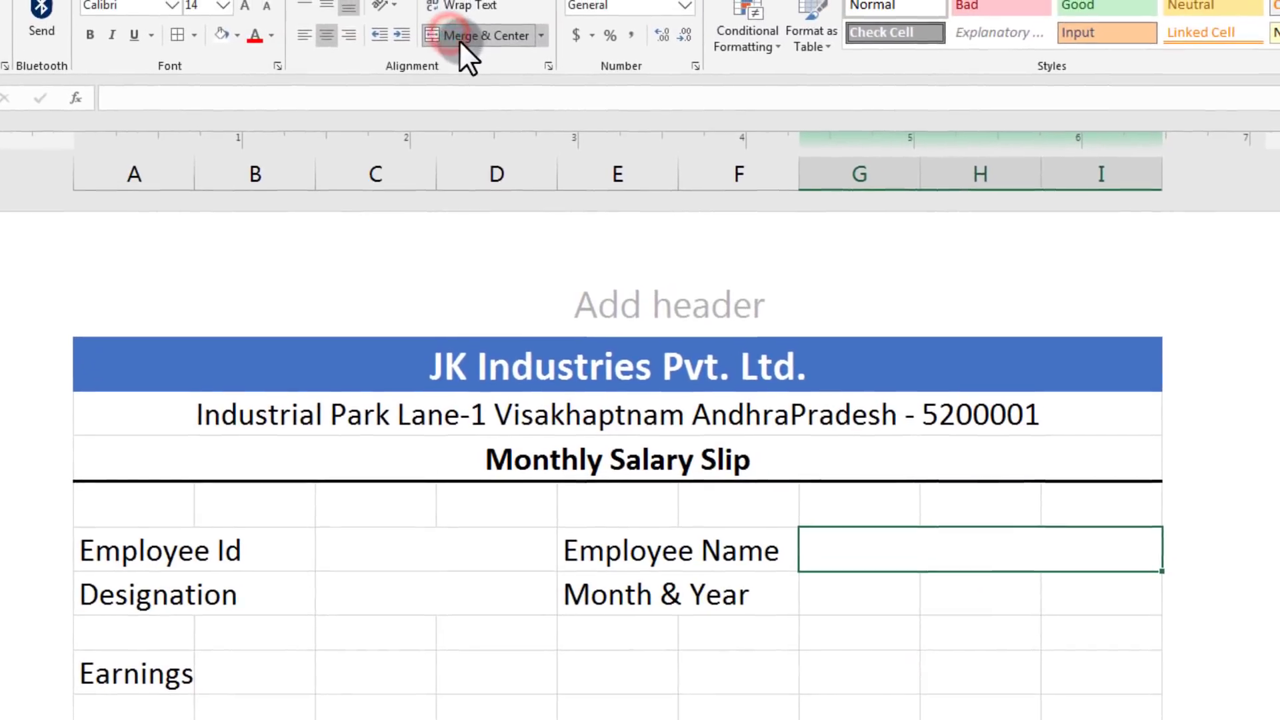
click(304, 34)
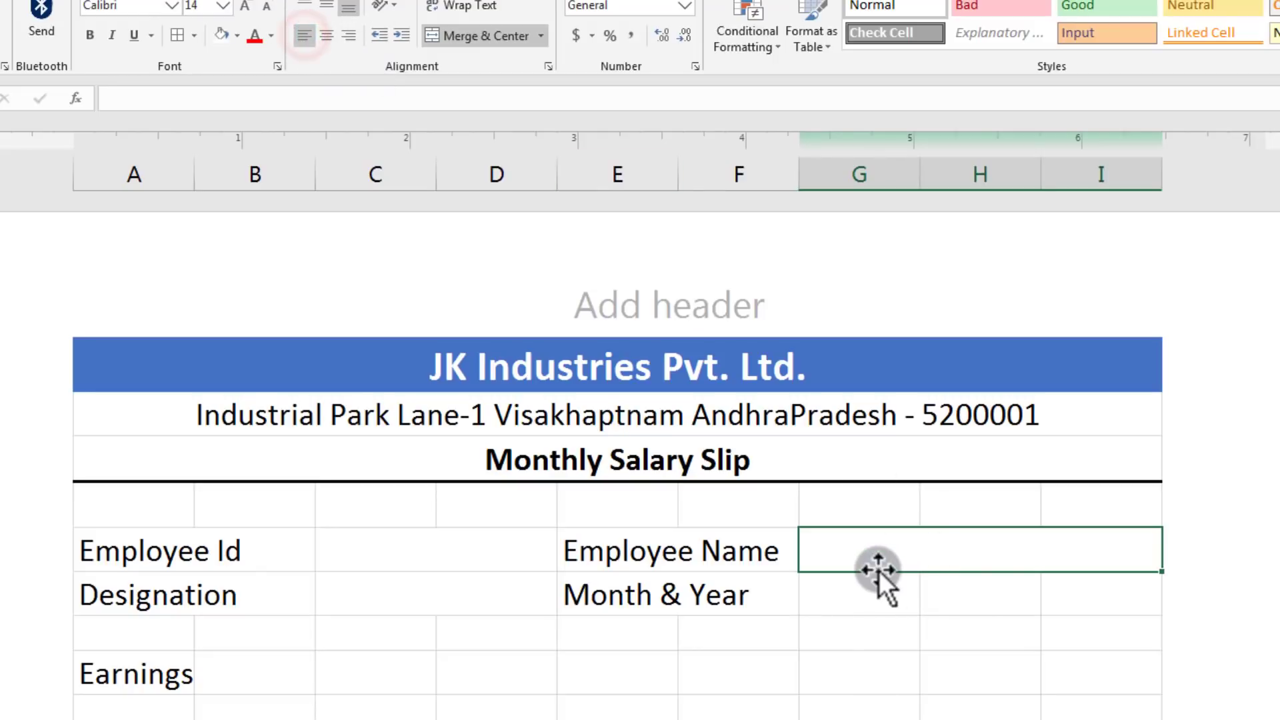
Step: Merge cells G6:I6 beside the Month & Year label and left-align the merged cell
drag(826, 606, 1112, 597)
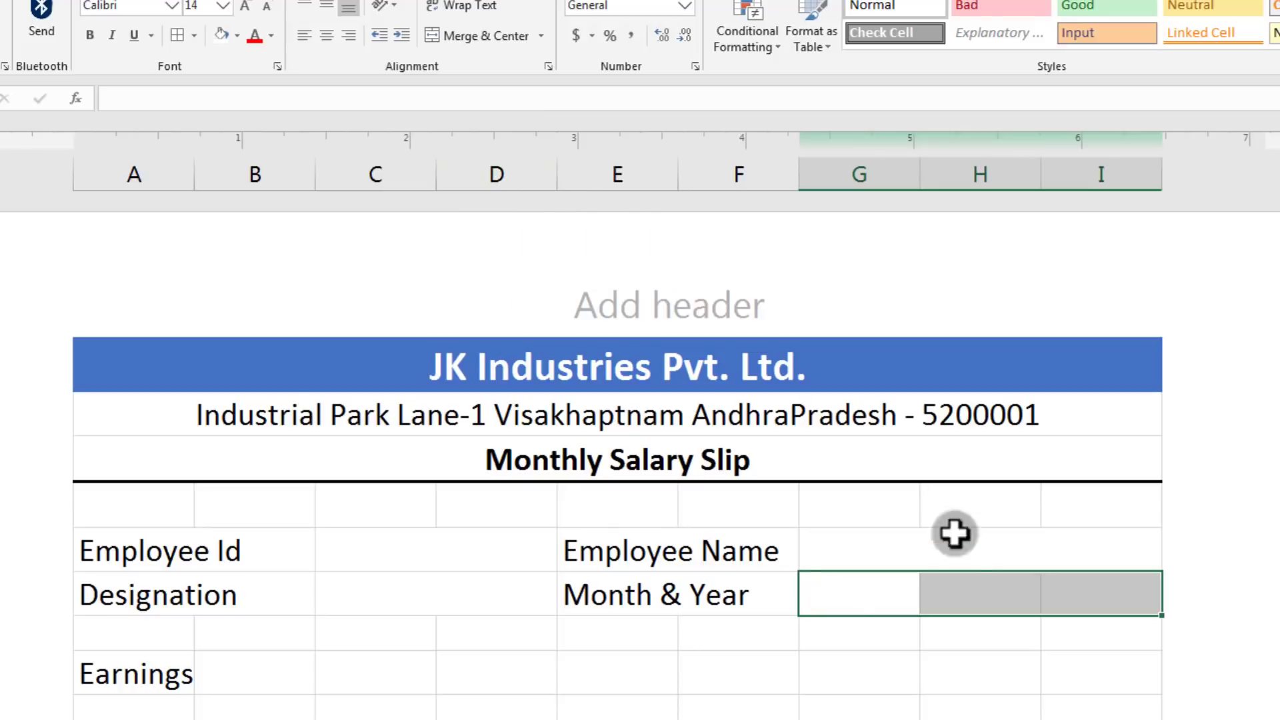
click(481, 37)
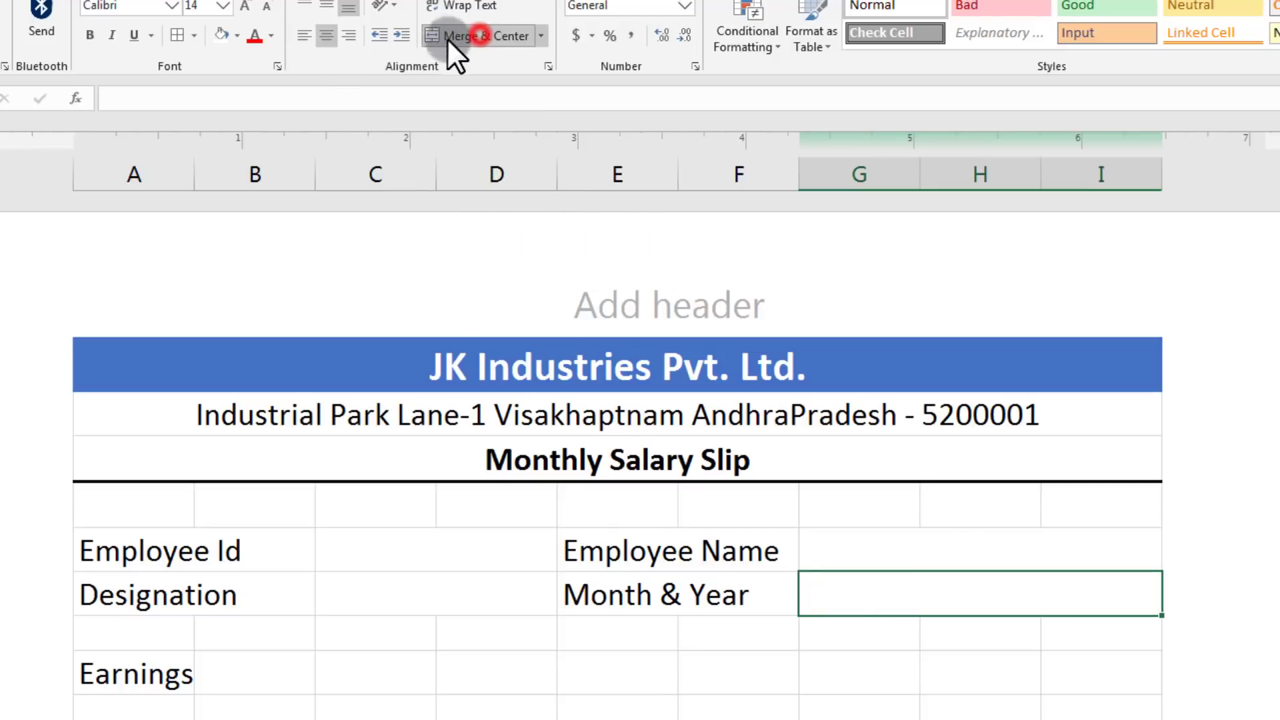
click(302, 37)
click(767, 708)
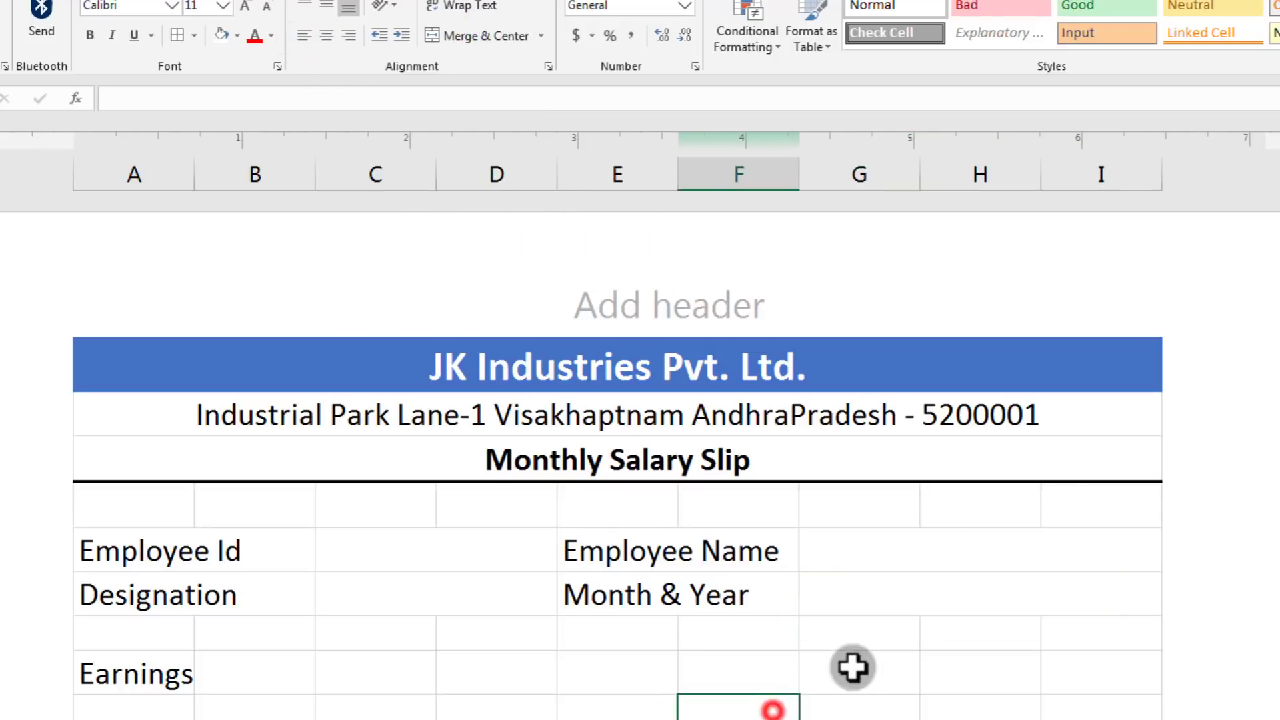
Step: Check the merged label cells and their blank value cells in rows 5 and 6
click(694, 555)
click(926, 550)
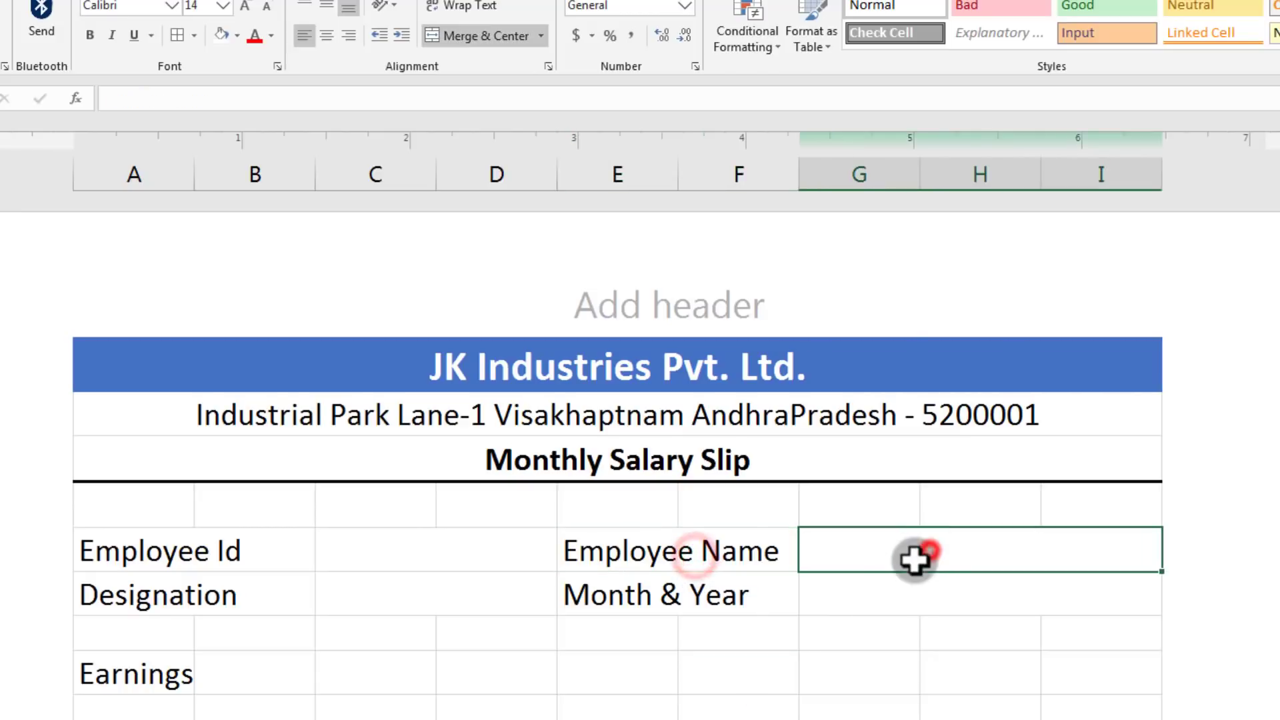
click(658, 598)
click(890, 597)
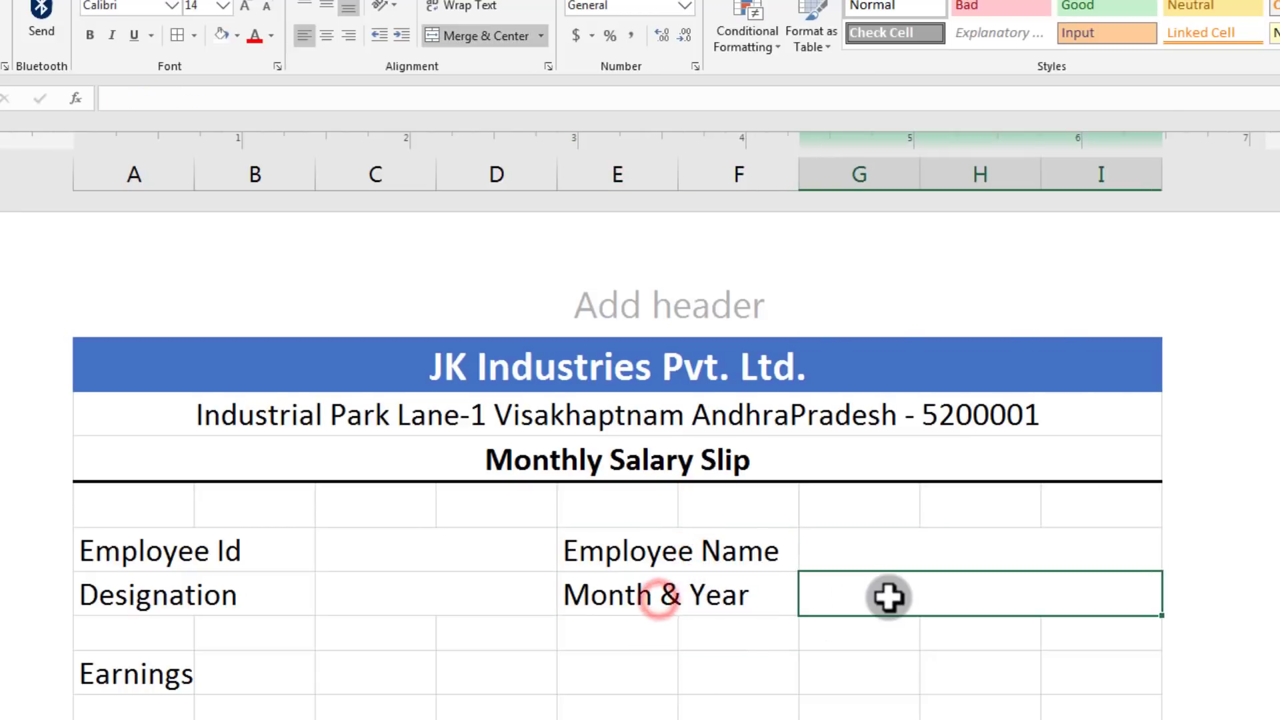
click(218, 554)
click(416, 539)
click(223, 598)
click(422, 595)
click(580, 686)
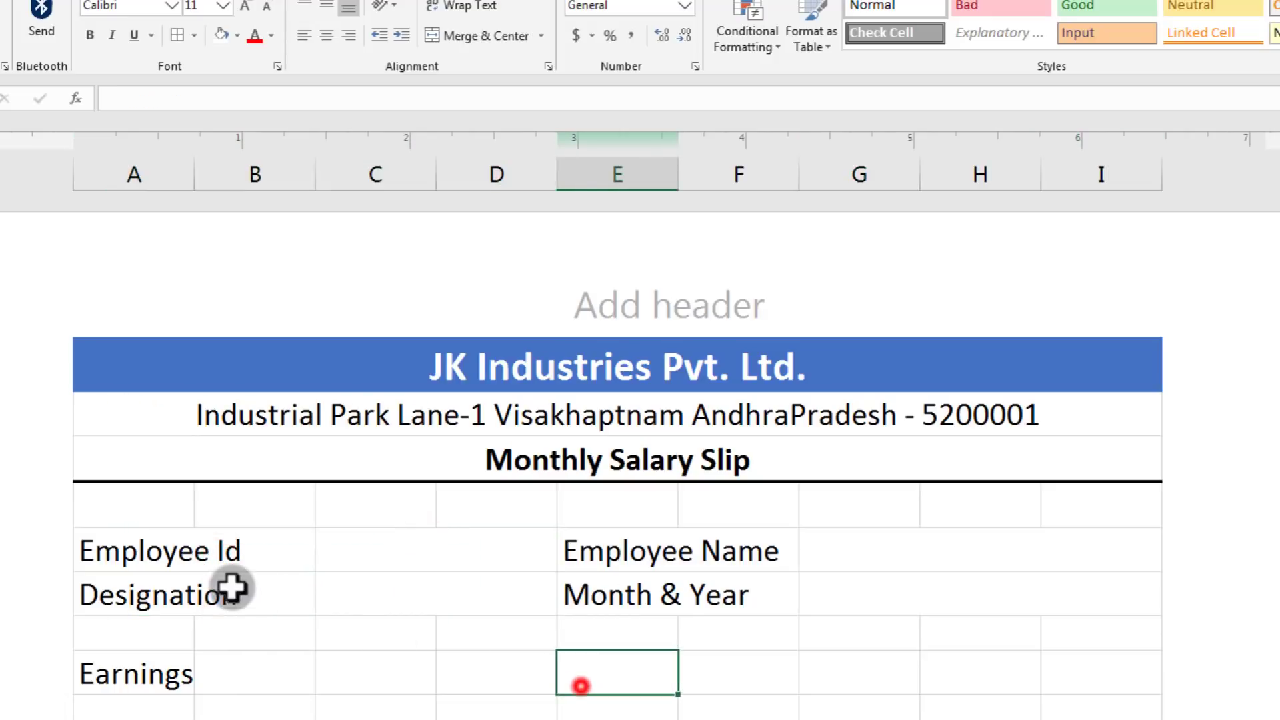
Step: Try all borders with the current thick line style on the employee detail block A5:I6
drag(106, 543, 1030, 599)
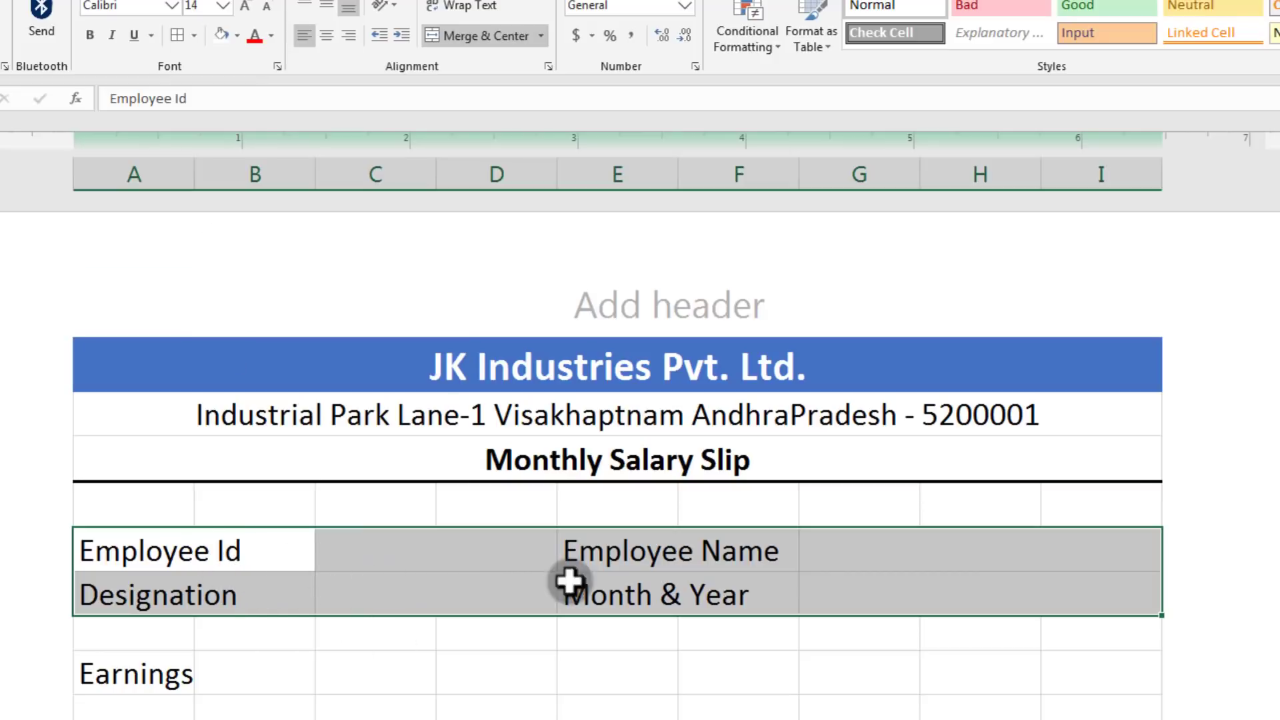
click(198, 38)
click(213, 208)
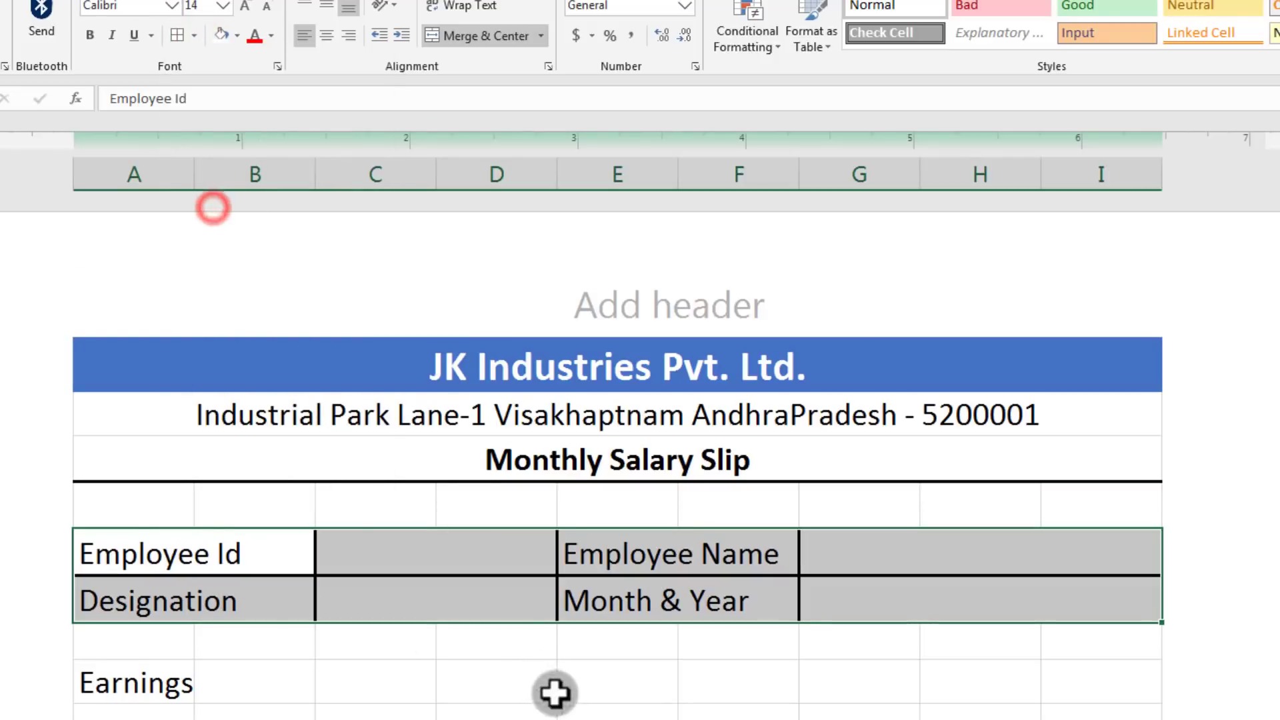
click(555, 693)
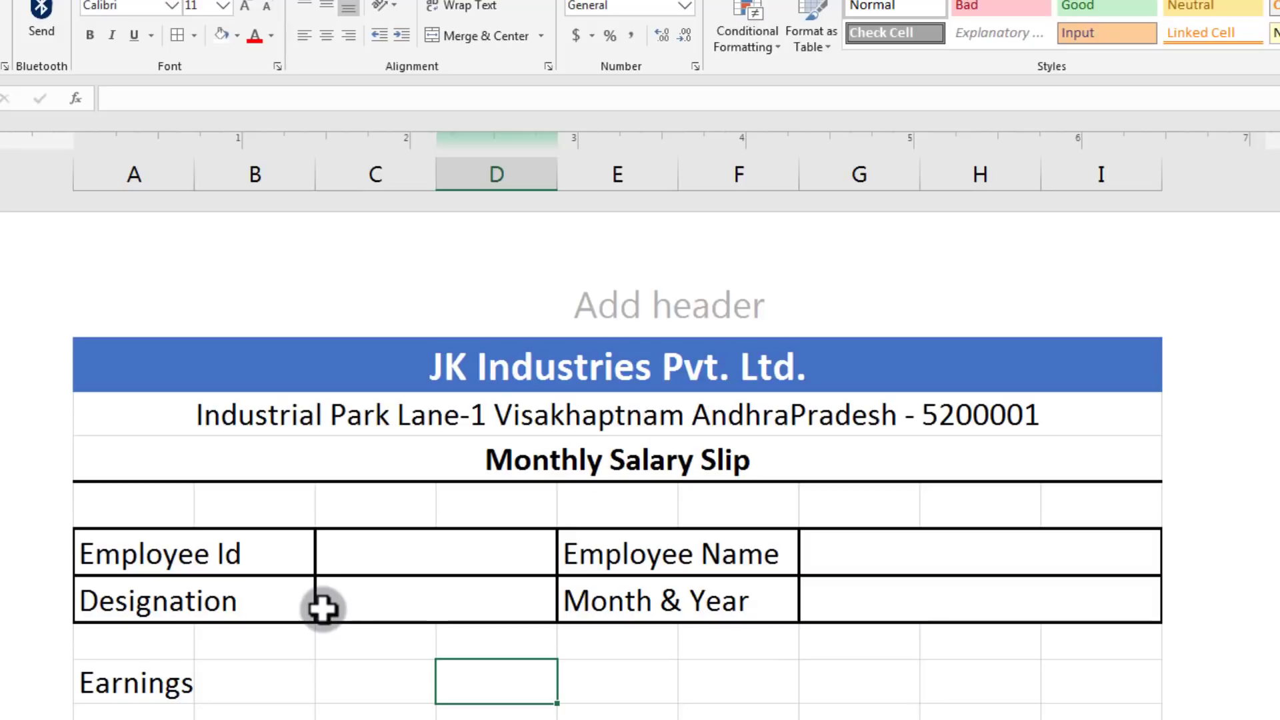
key(ctrl+z)
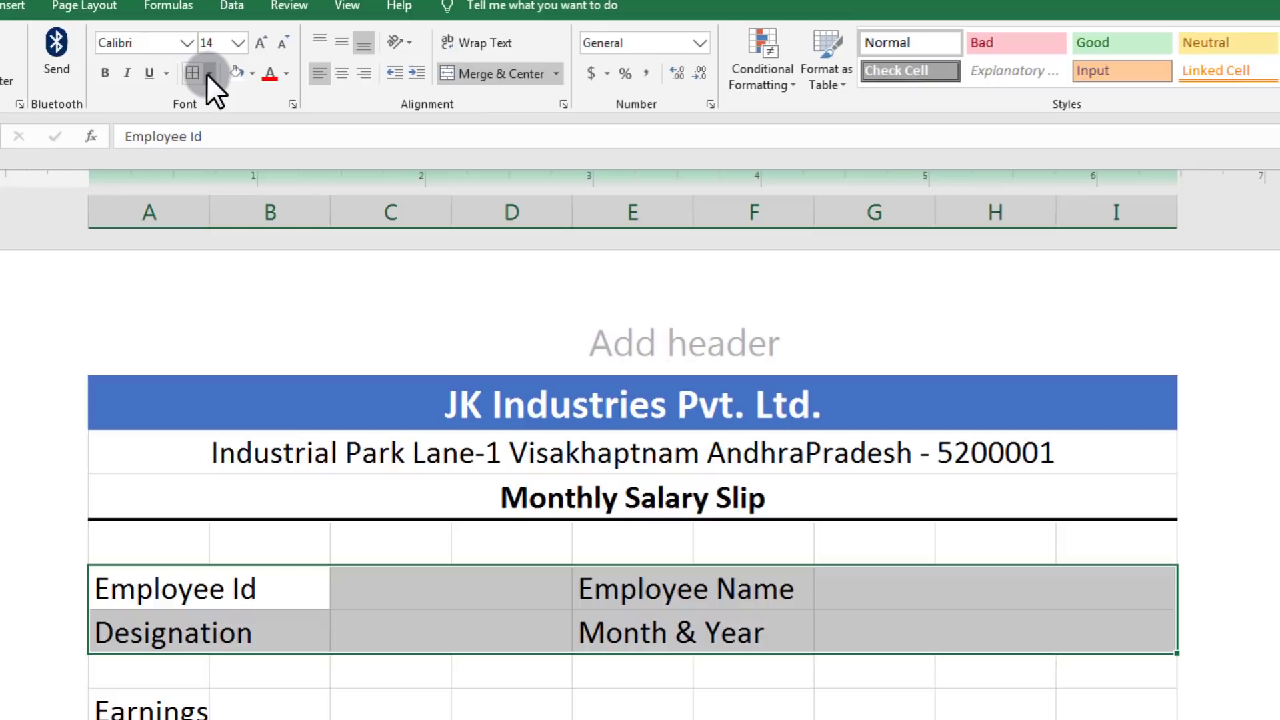
Step: Set the border line style to the thin solid line
click(206, 73)
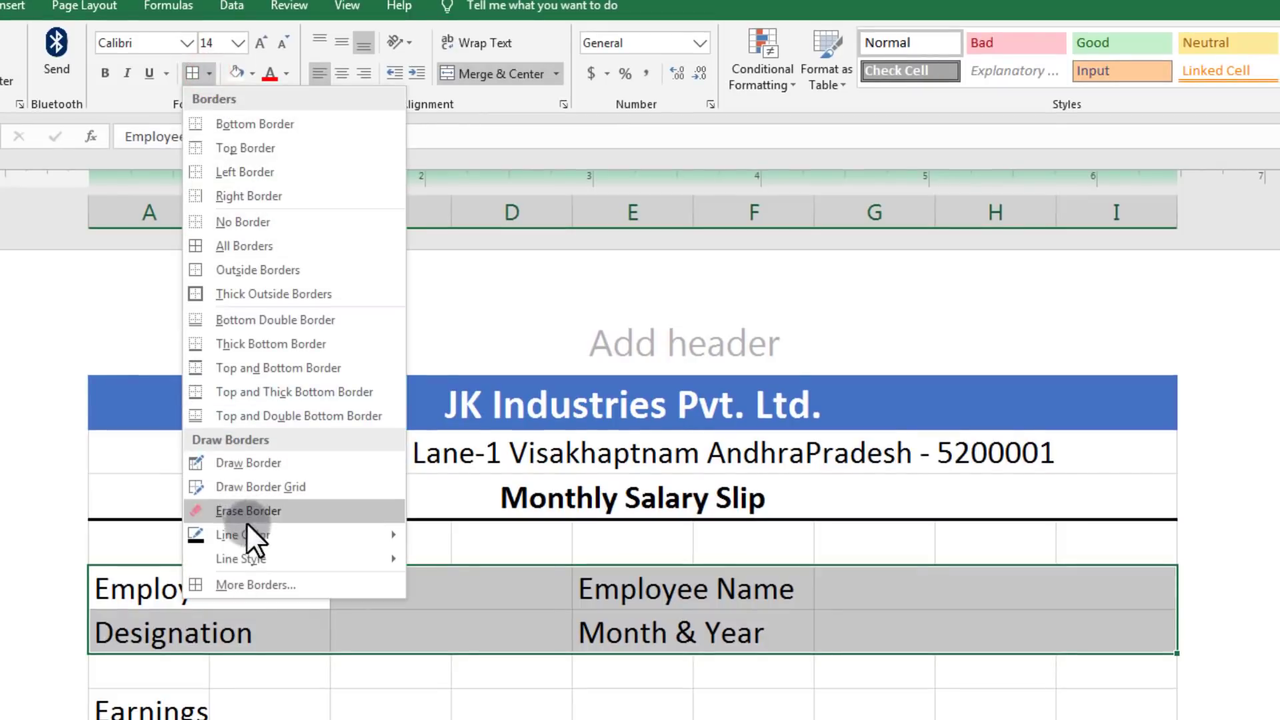
mouse_move(340, 557)
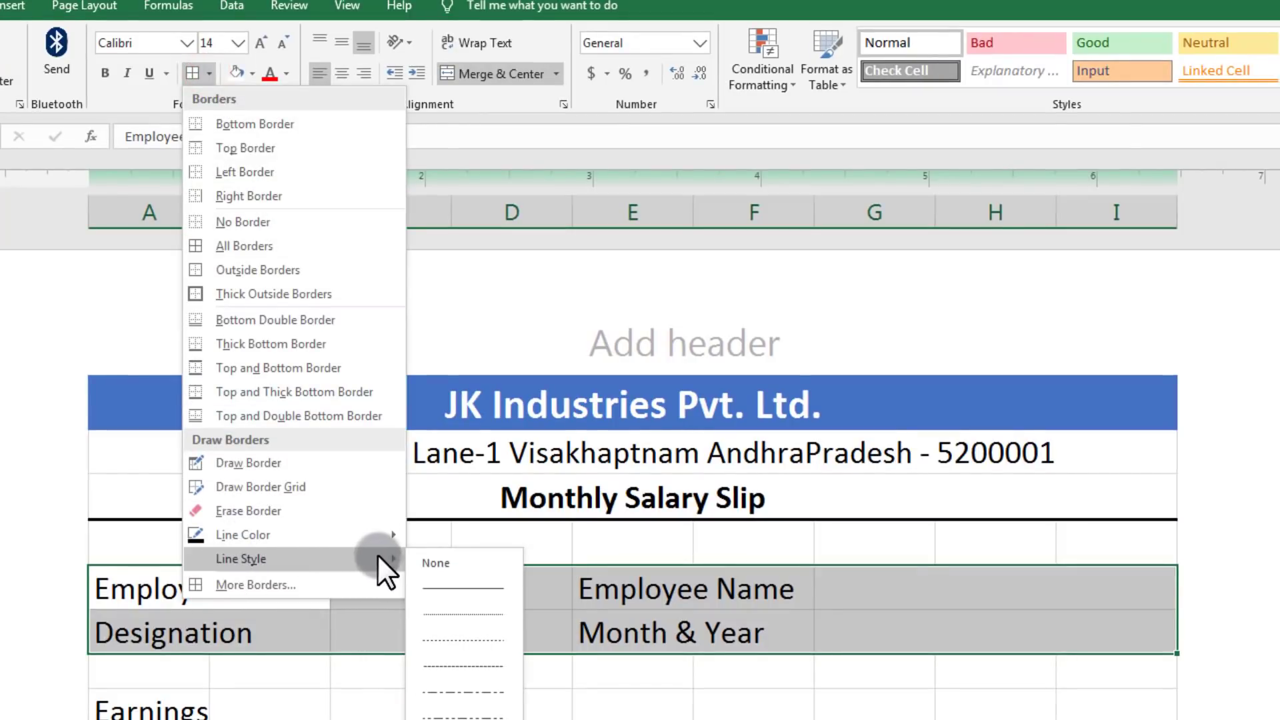
click(475, 592)
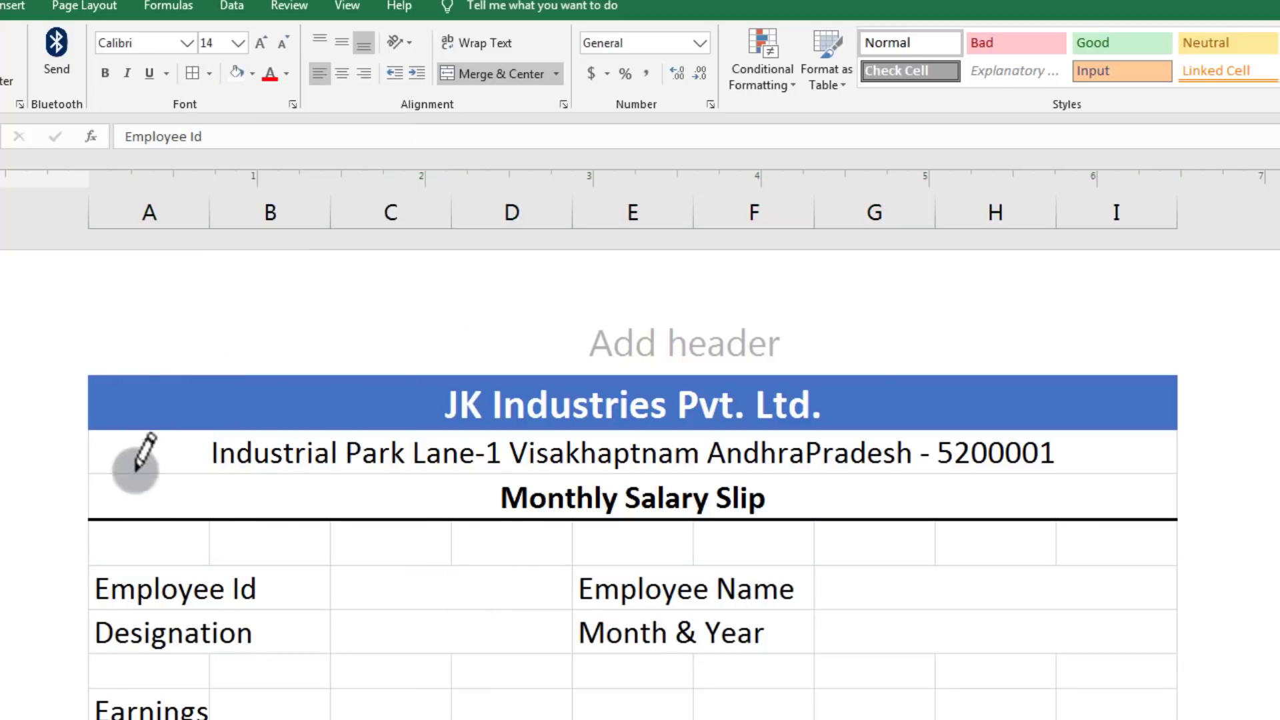
Step: Try drawing a border around the employee detail block A5:I6 and a vertical line between columns B and C
mouse_move(145, 584)
mouse_down()
mouse_move(451, 650)
mouse_move(1111, 606)
mouse_up()
drag(330, 570, 338, 675)
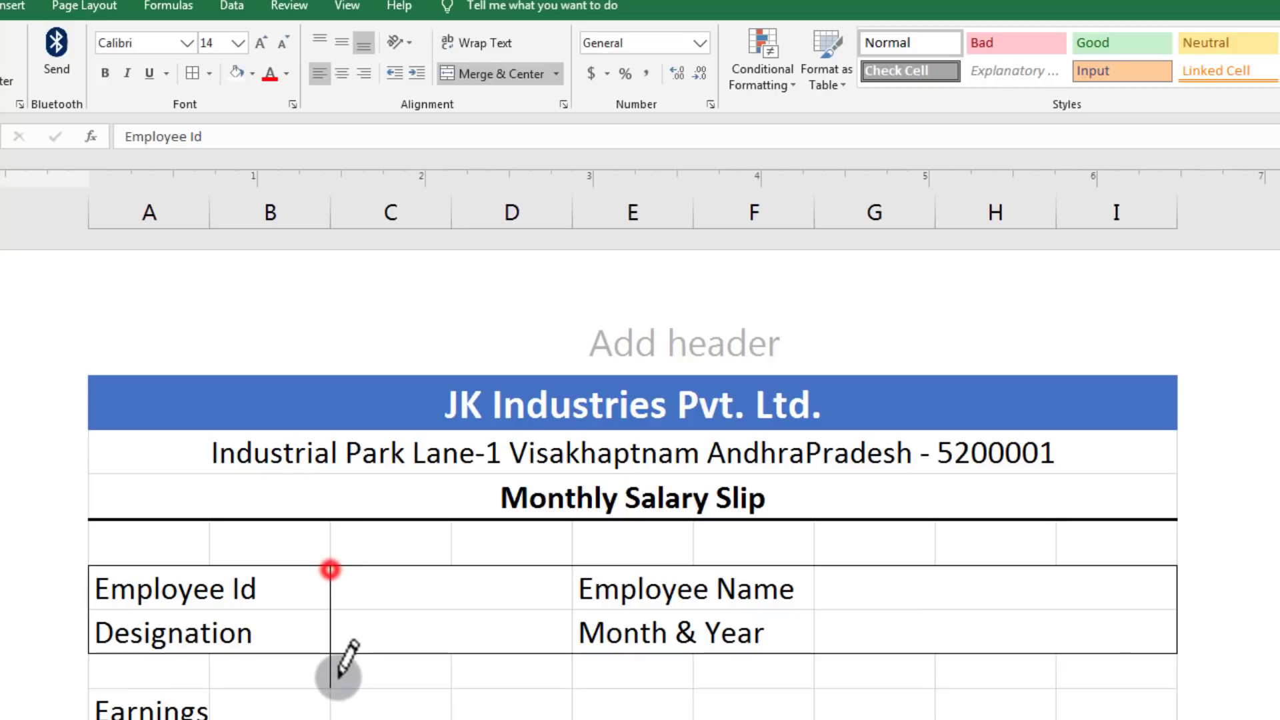
key(ctrl+z)
key(ctrl+z)
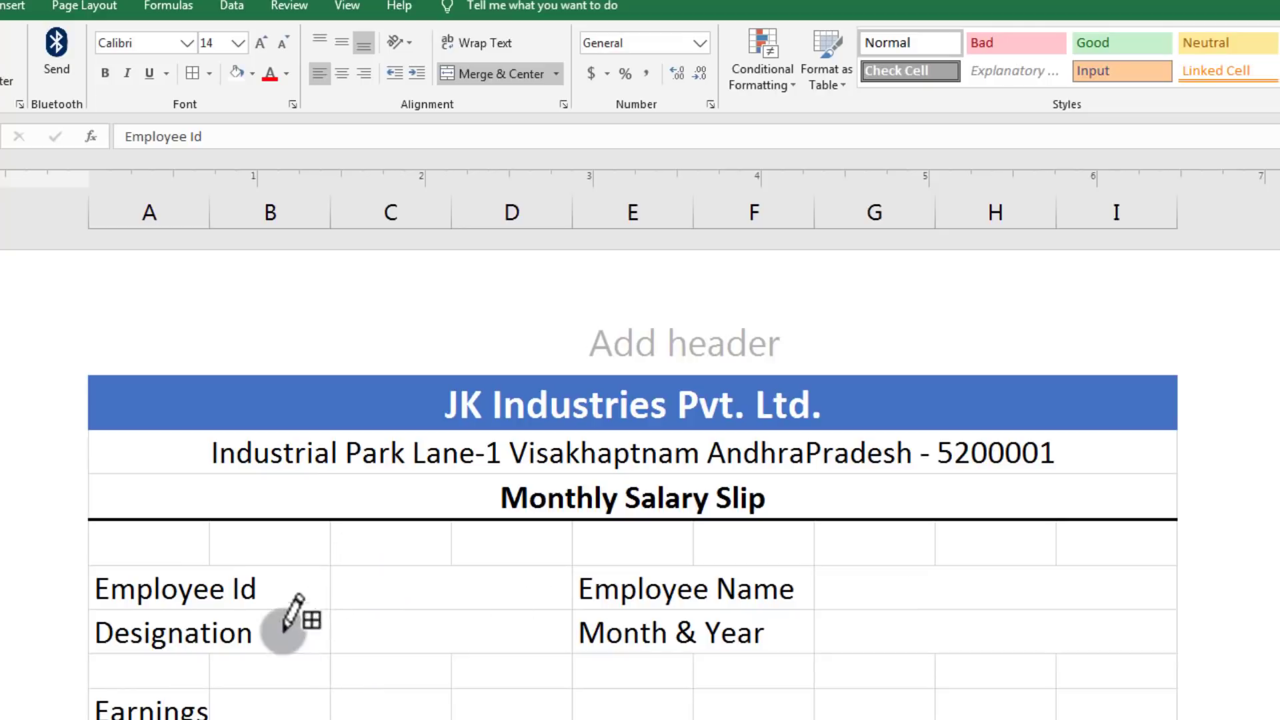
key(Escape)
Step: Apply thin borders to all cells of the employee detail block A5:I6
drag(136, 587, 1129, 632)
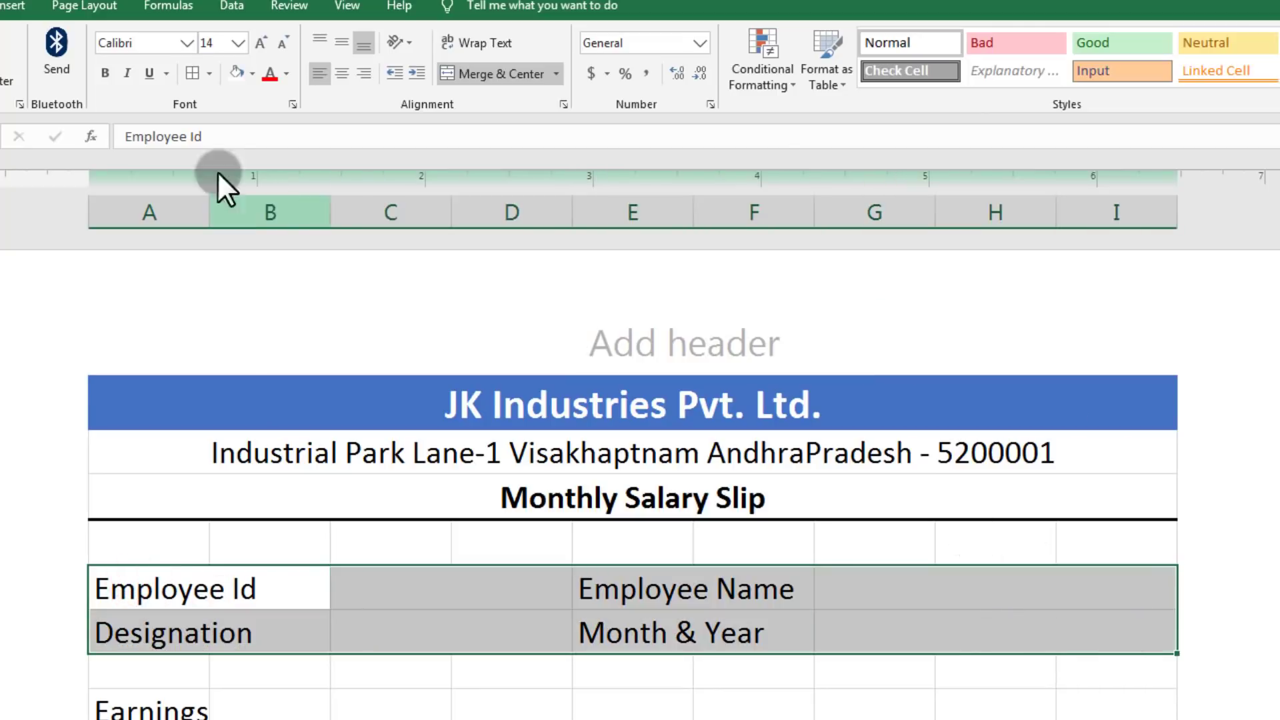
click(192, 74)
click(454, 594)
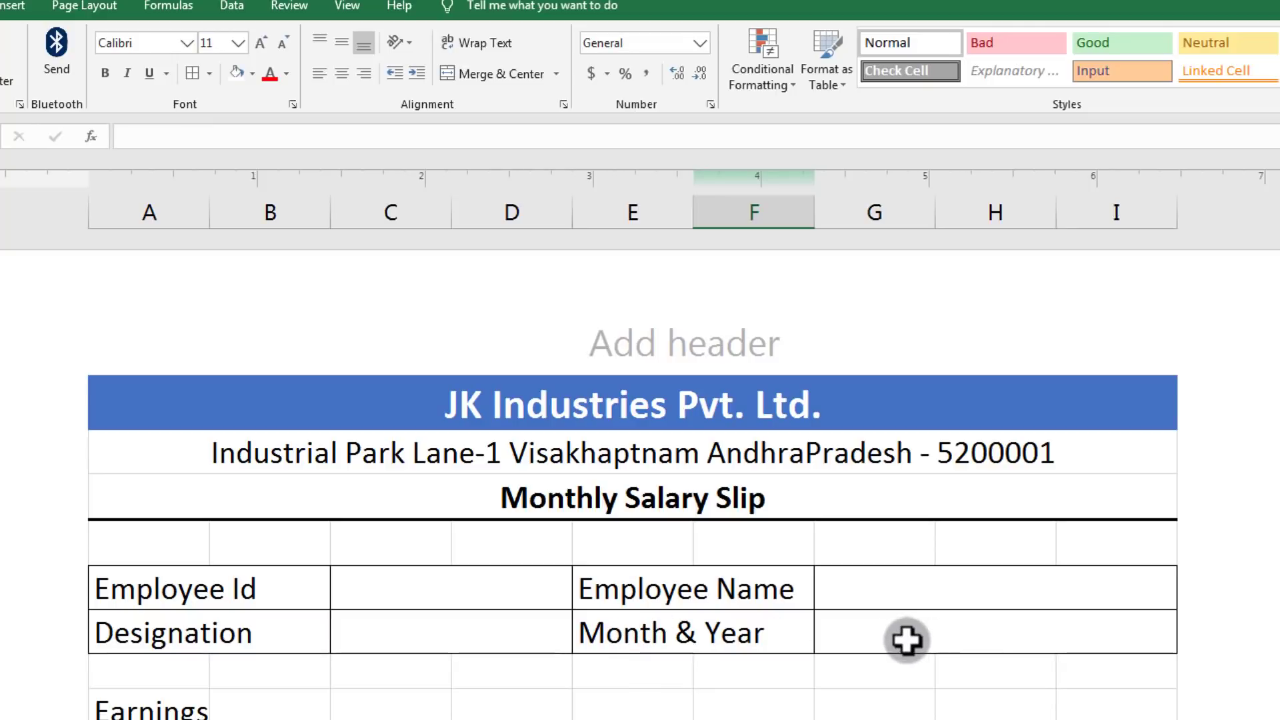
click(173, 632)
drag(166, 586, 896, 637)
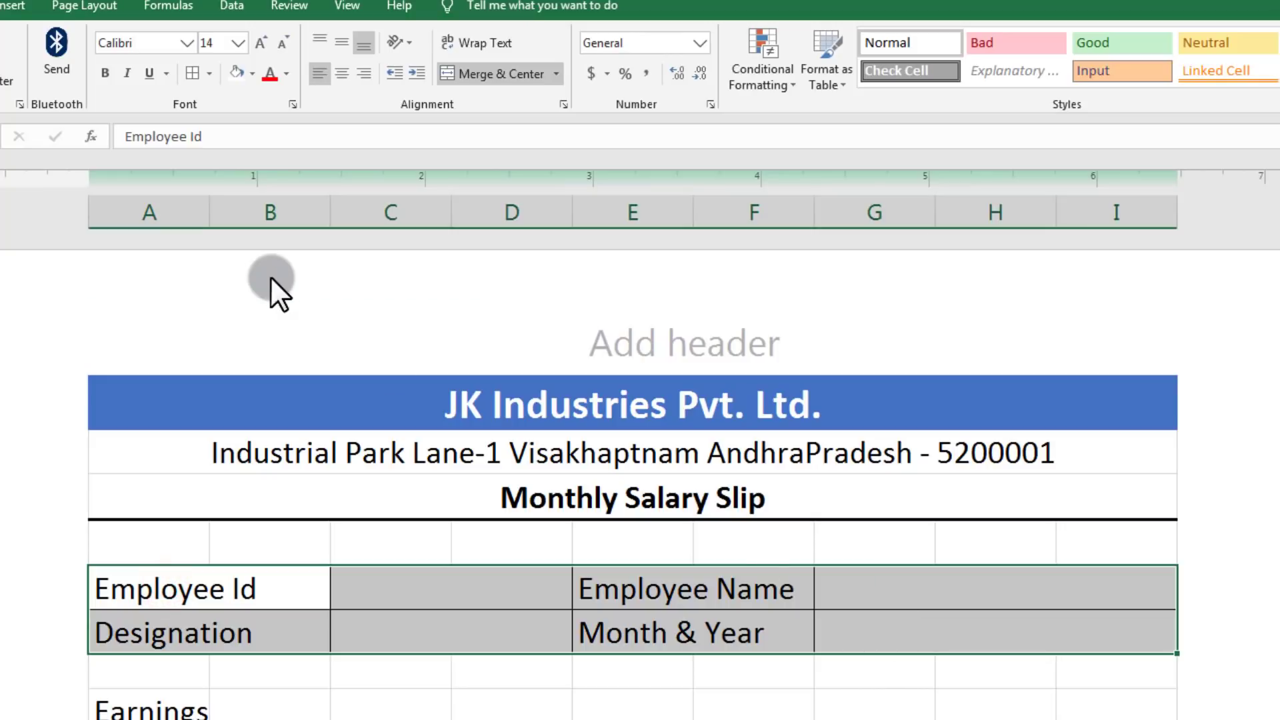
click(209, 73)
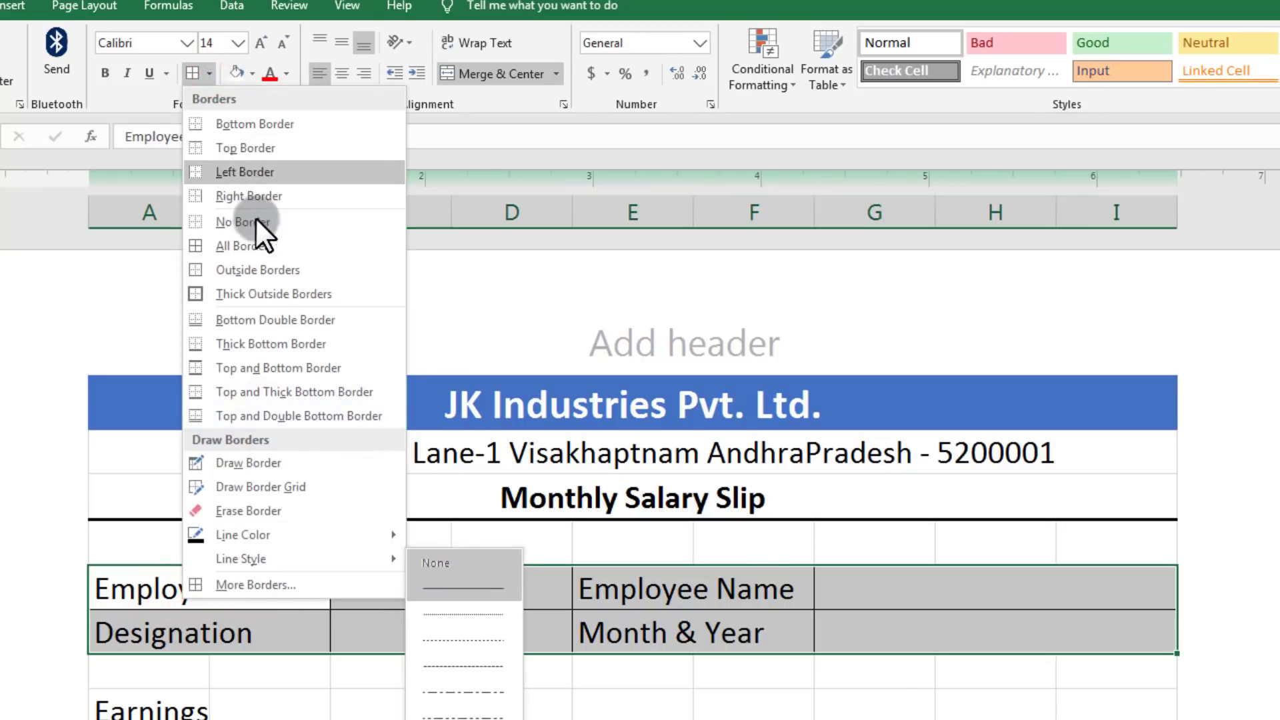
key(Escape)
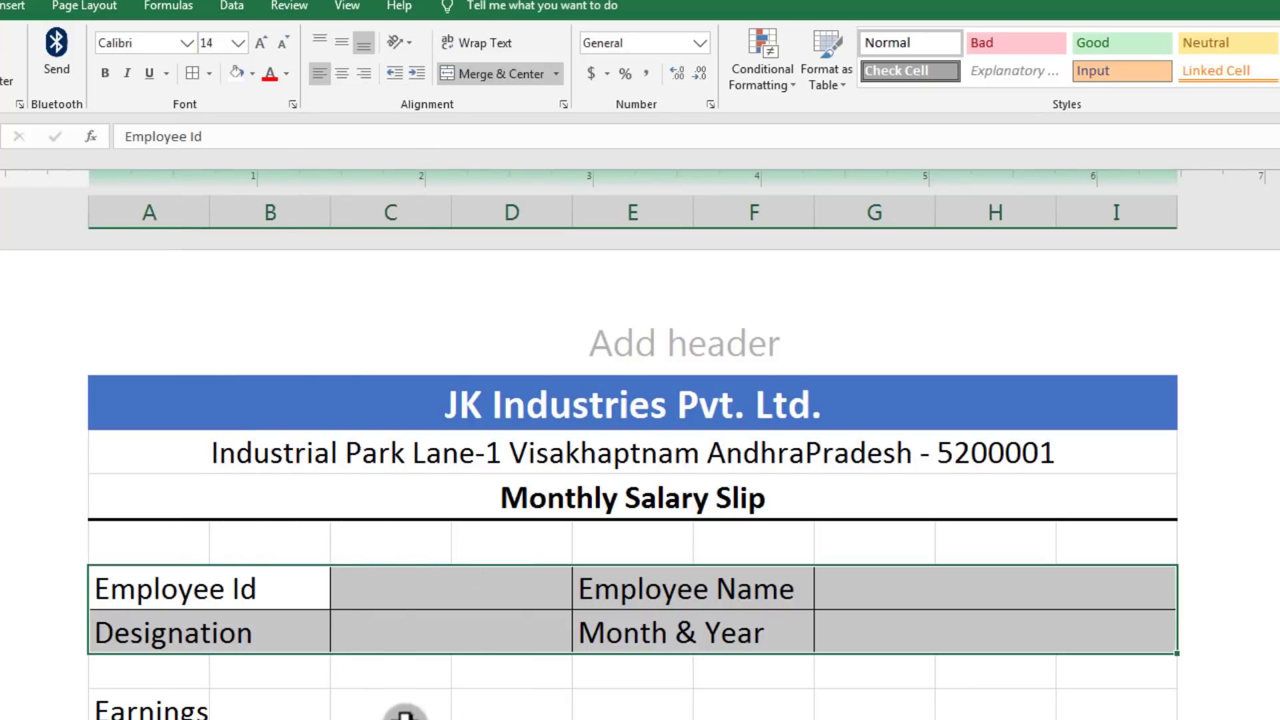
scroll(311, 717, down, 1)
click(180, 432)
scroll(203, 426, up, 1)
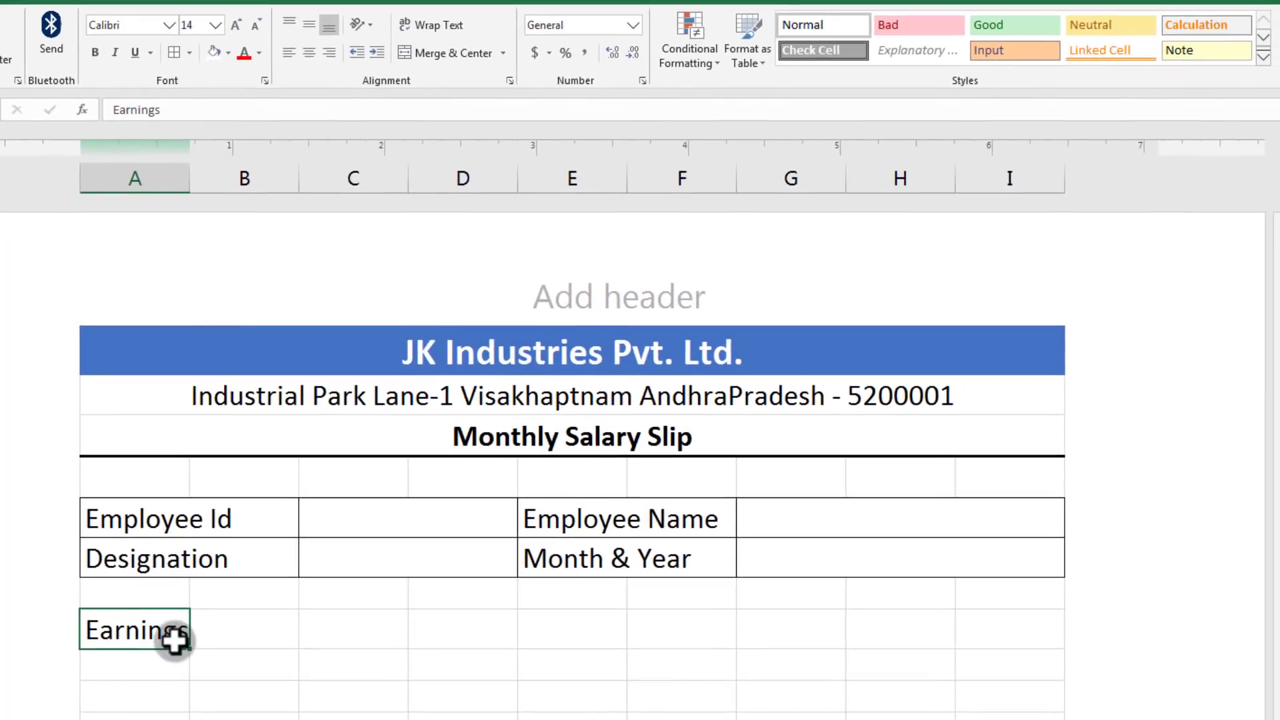
drag(153, 597, 1001, 594)
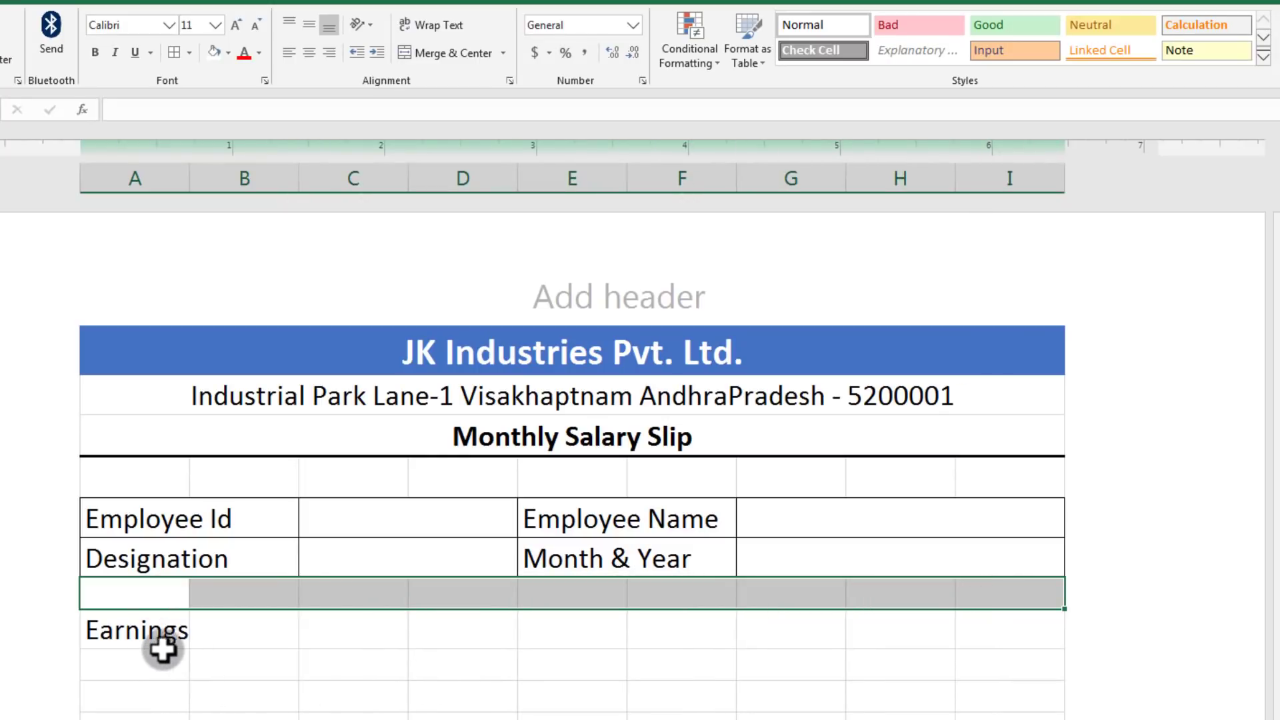
Step: Enter the heading Deductions in cell E8, on the same row as the Earnings heading
click(140, 634)
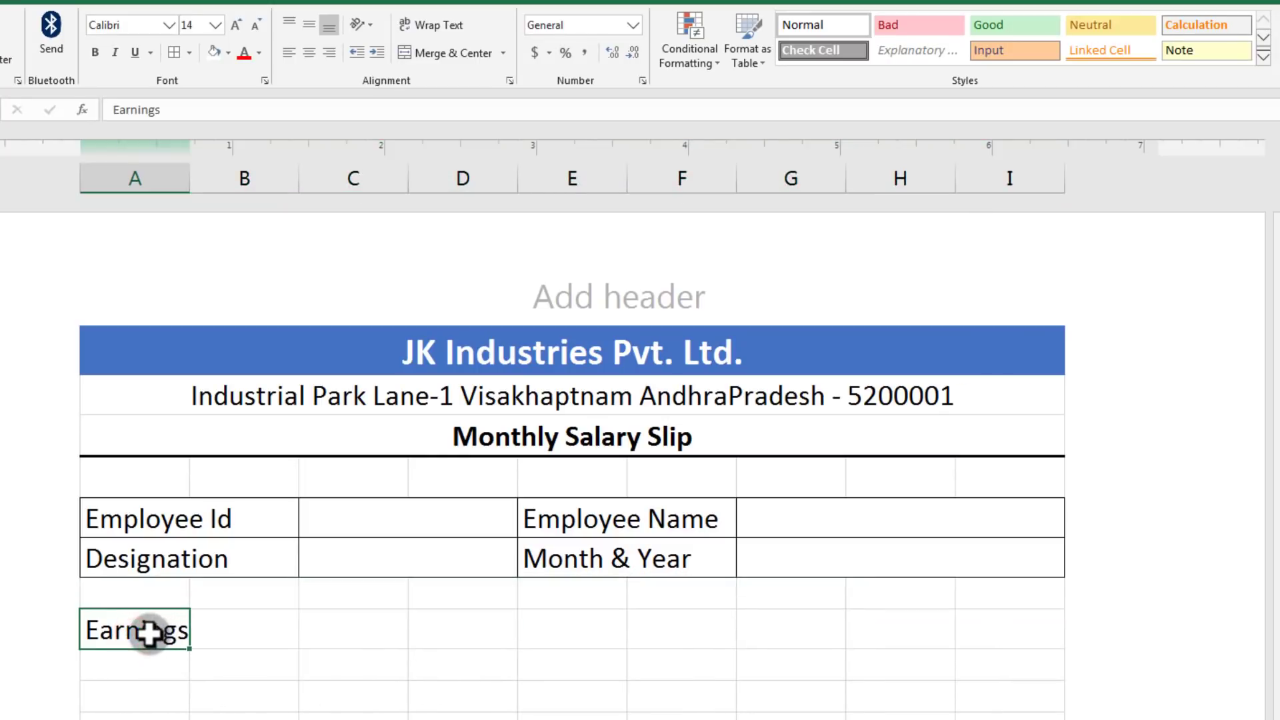
click(580, 635)
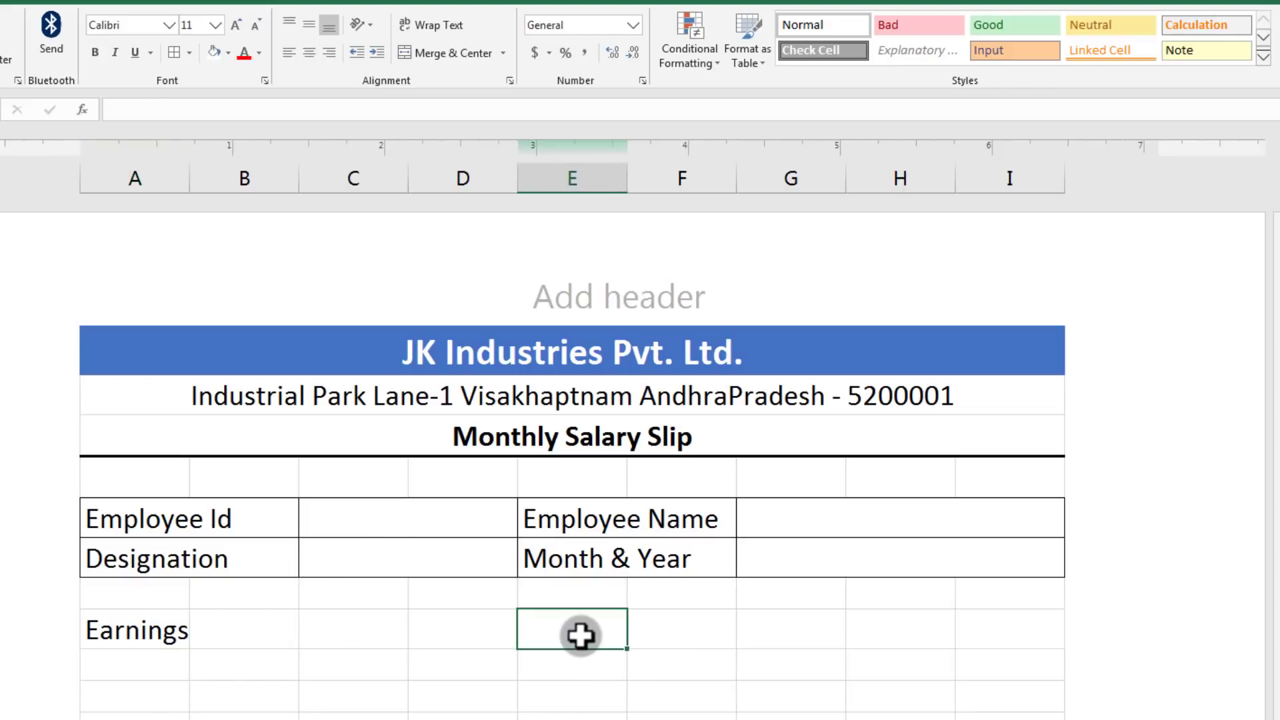
text(Deductions)
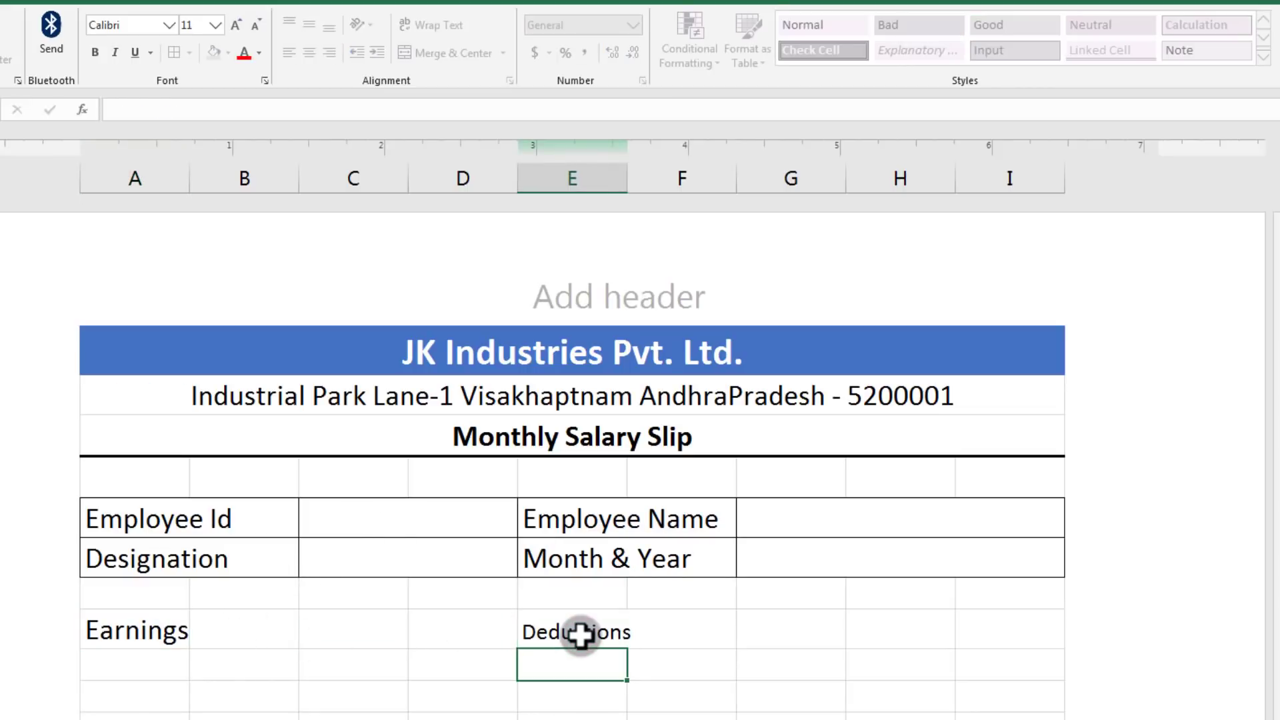
Step: Merge A8:B8 for the Earnings heading and E8:F8 for the Deductions heading, both left-aligned
click(123, 633)
drag(185, 634, 268, 642)
click(575, 631)
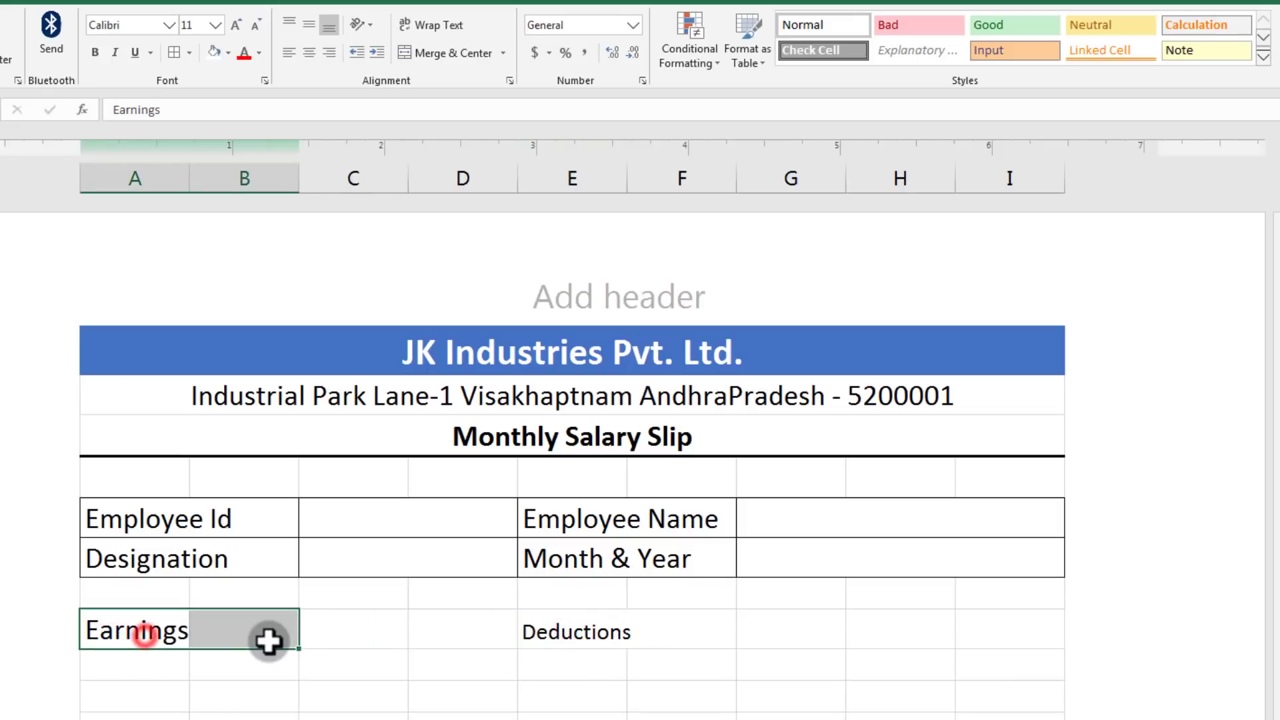
click(447, 54)
click(288, 53)
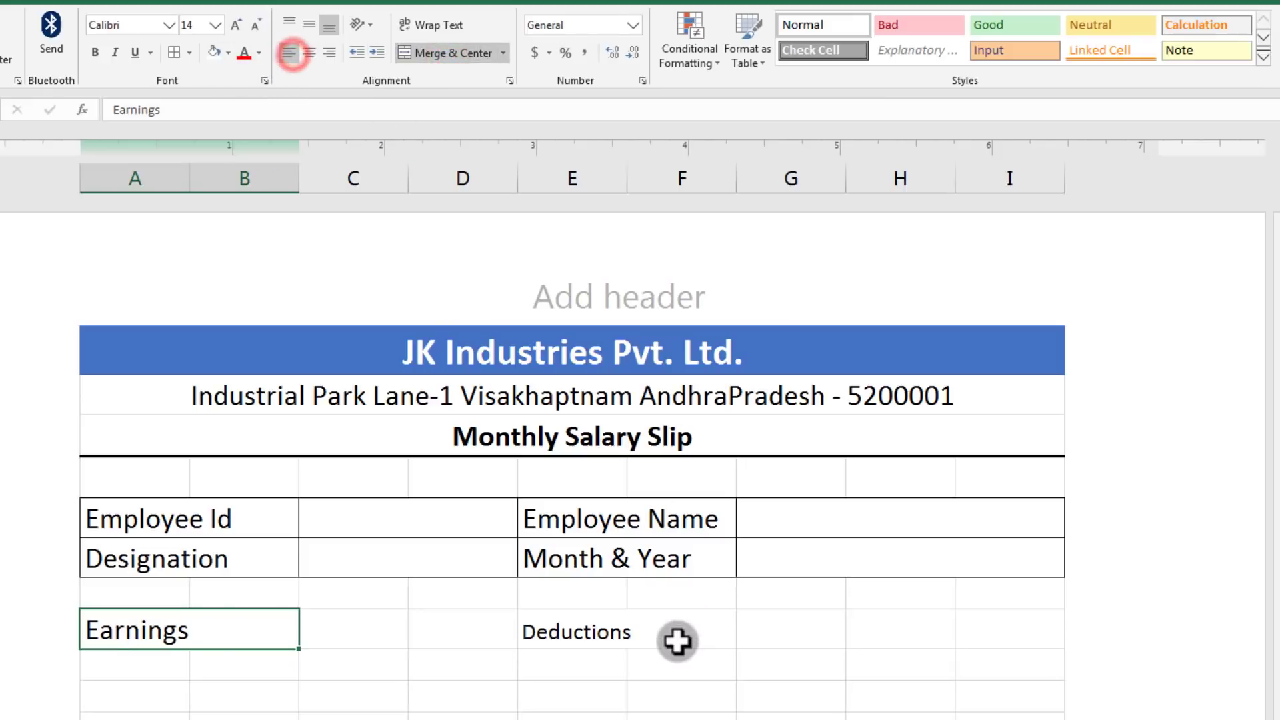
drag(575, 632, 681, 634)
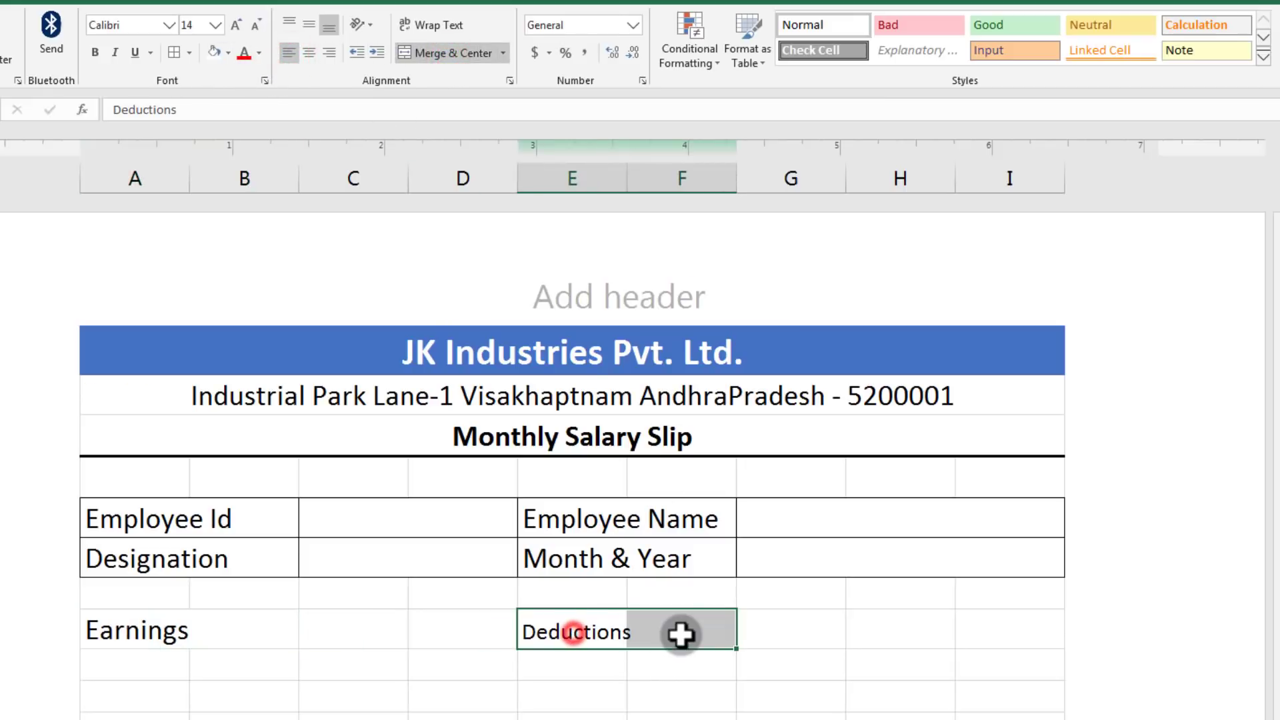
click(434, 53)
click(288, 52)
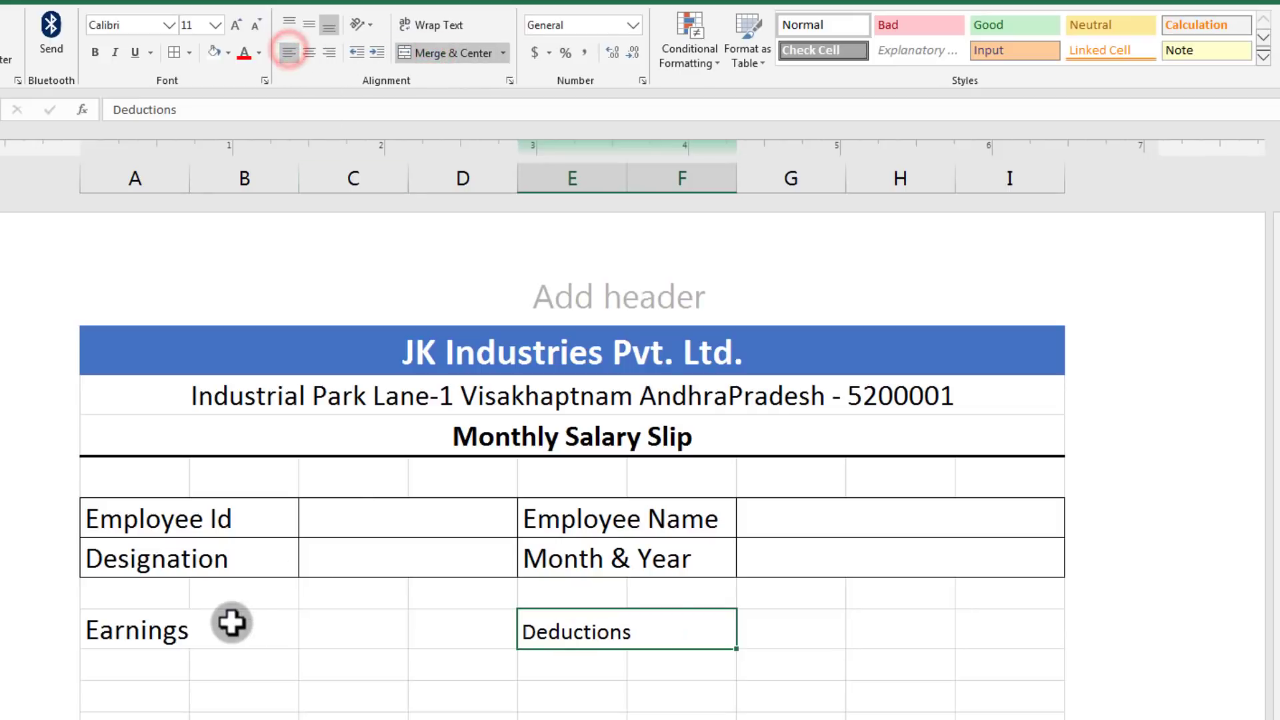
Step: Set the font size of the Deductions heading to 14 to match the Earnings heading
click(138, 639)
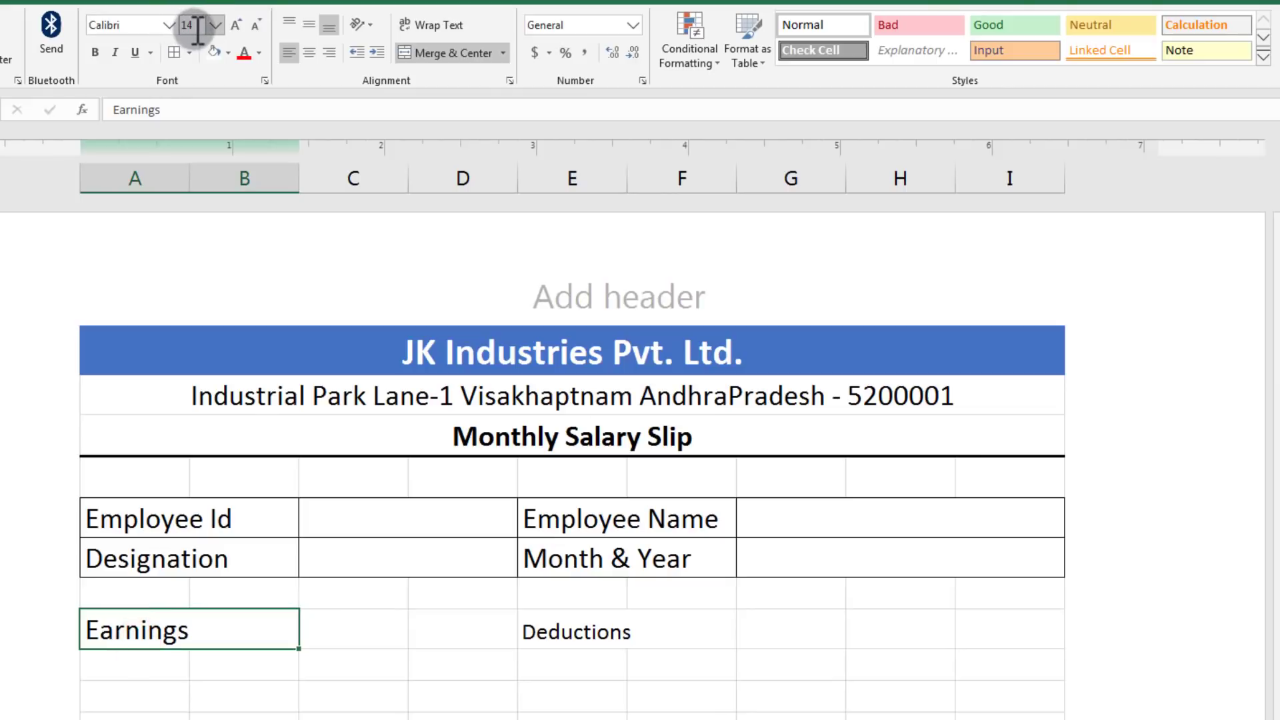
click(563, 631)
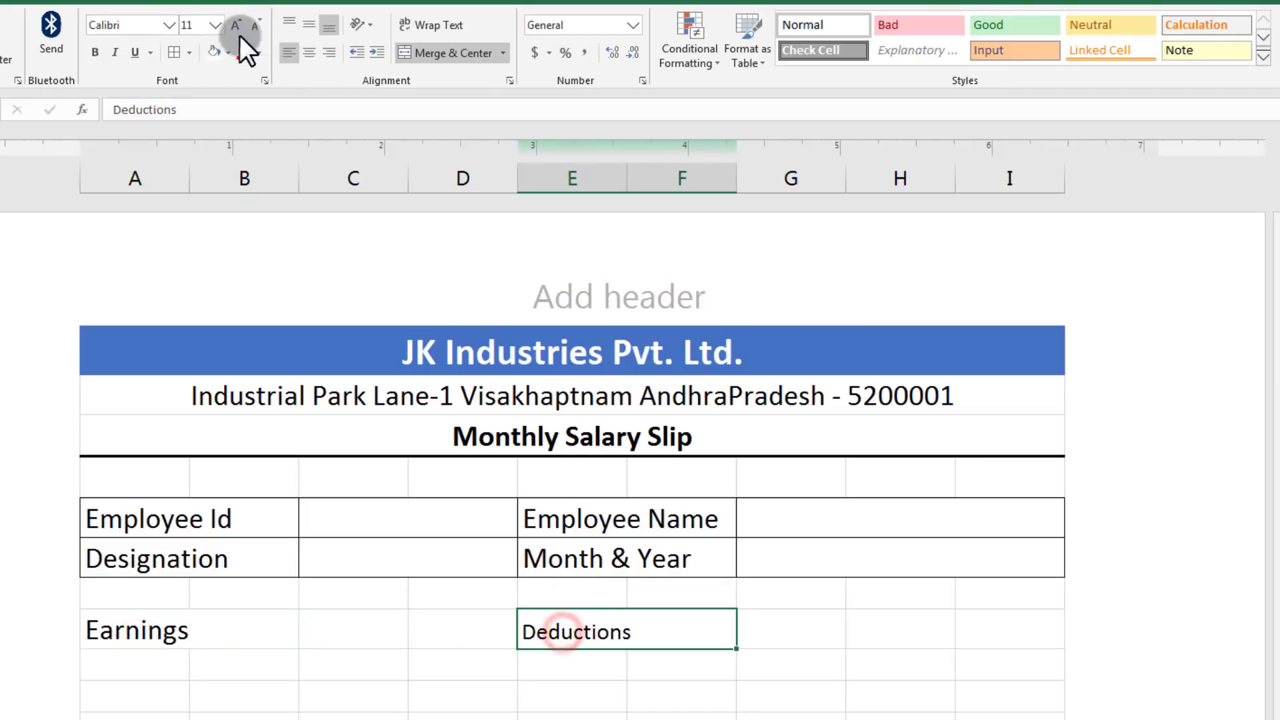
click(215, 23)
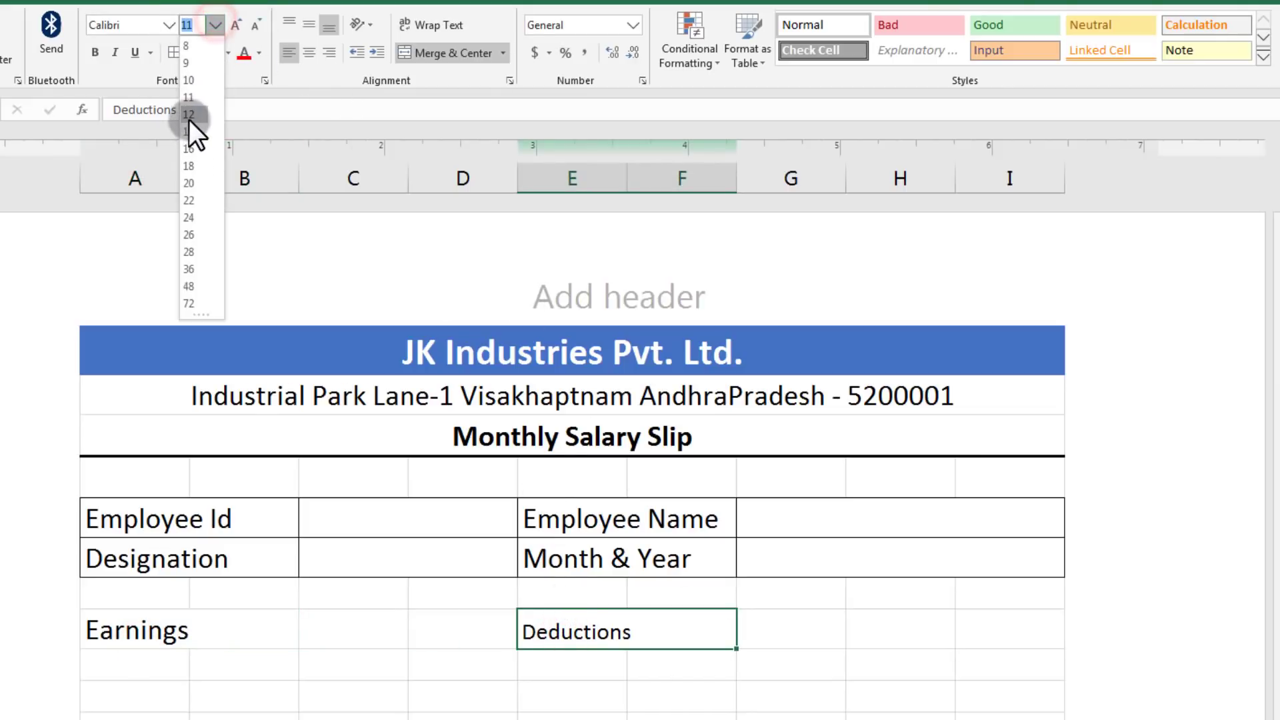
click(189, 131)
click(663, 687)
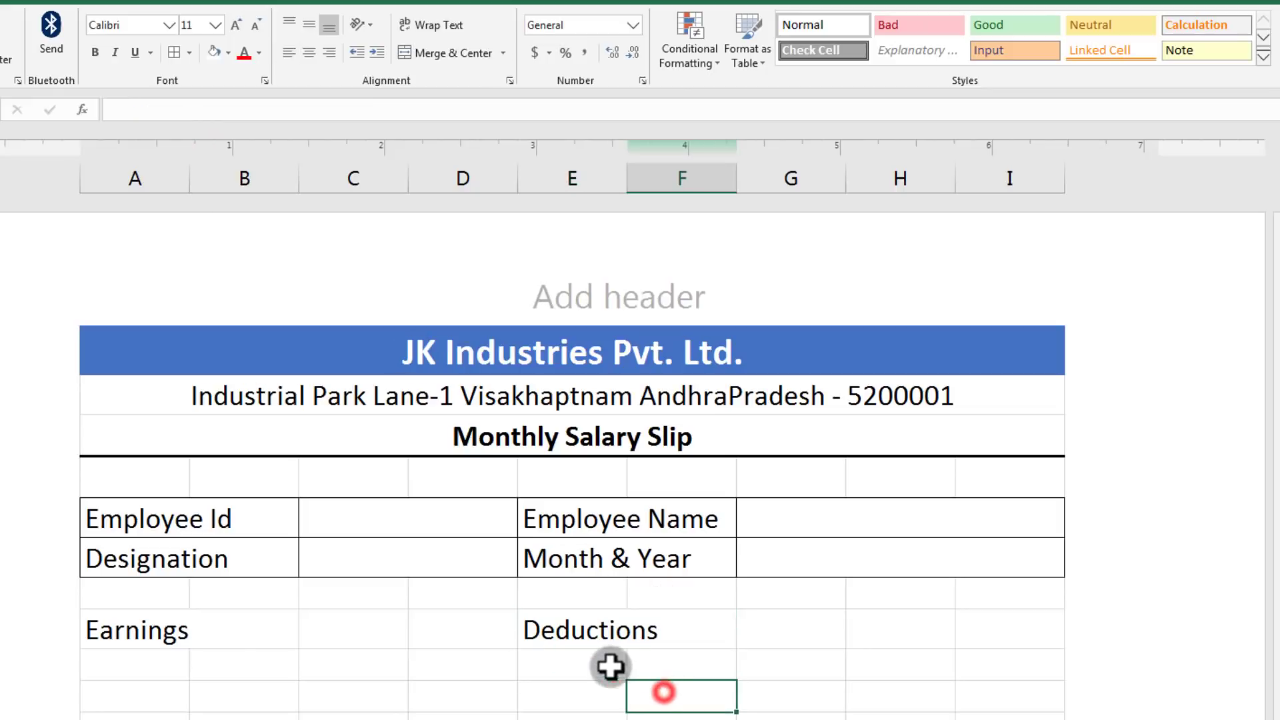
scroll(251, 643, down, 2)
scroll(251, 643, up, 3)
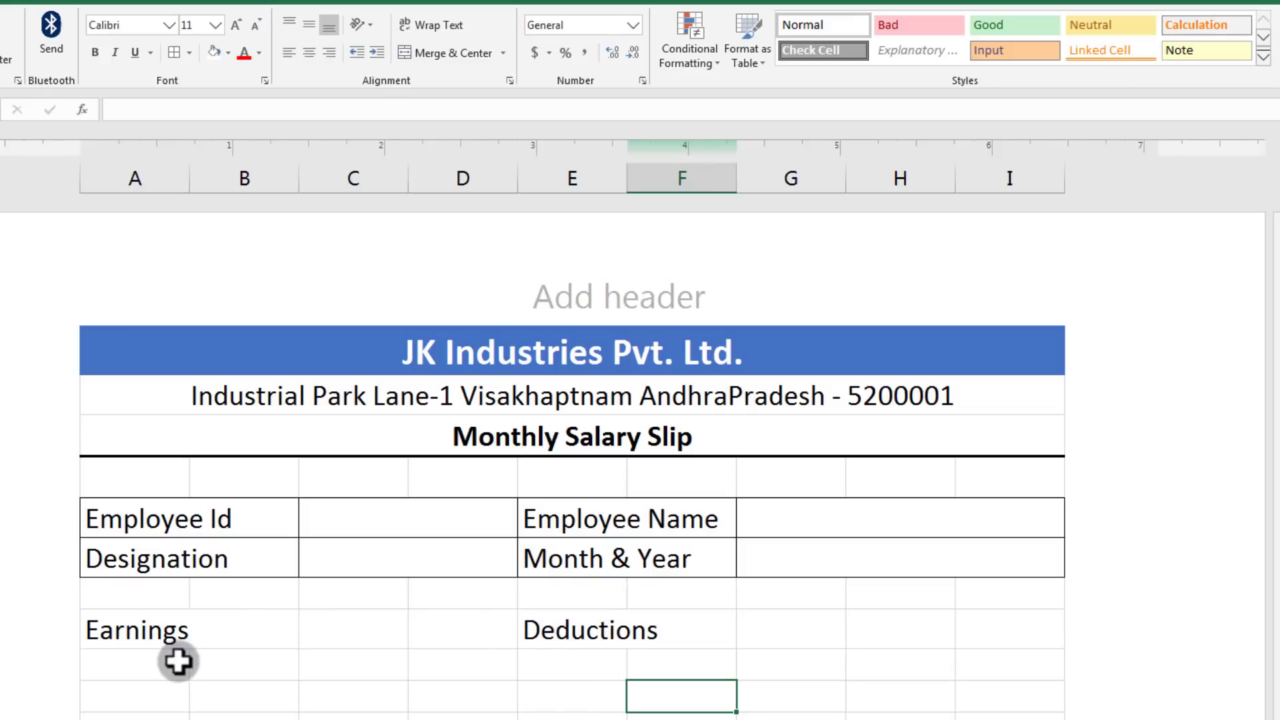
click(126, 632)
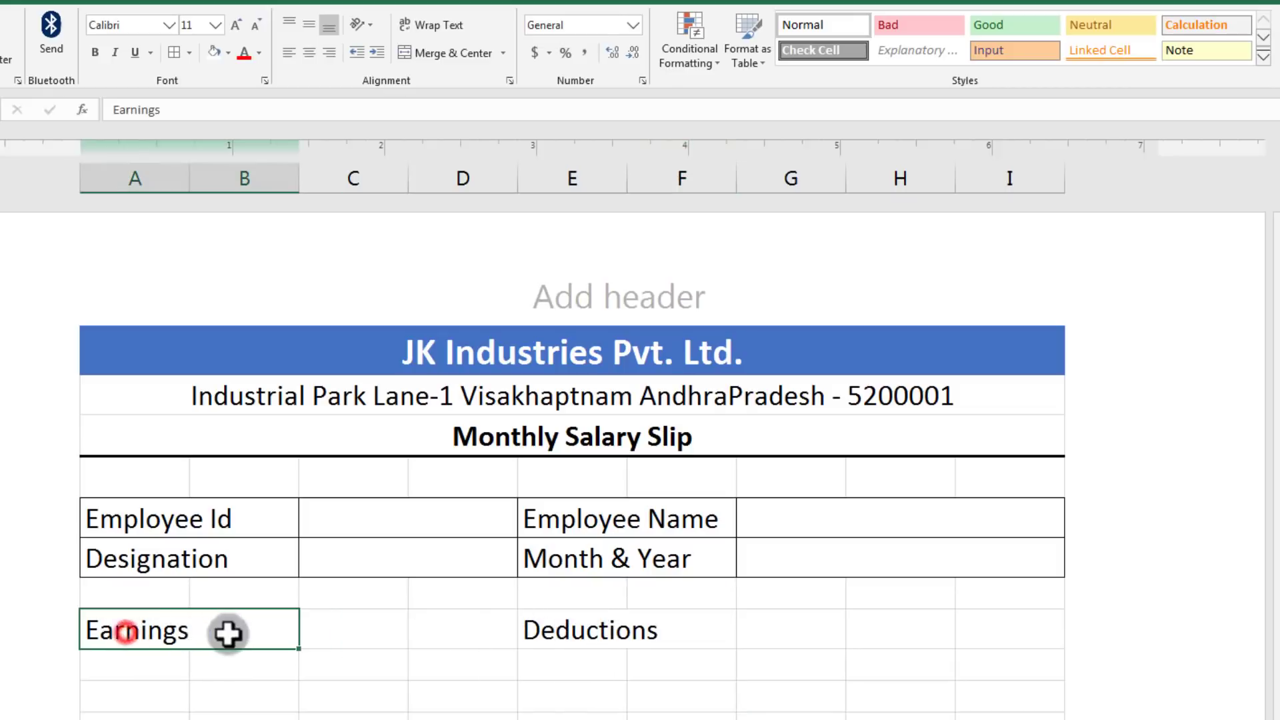
click(559, 630)
scroll(314, 680, down, 2)
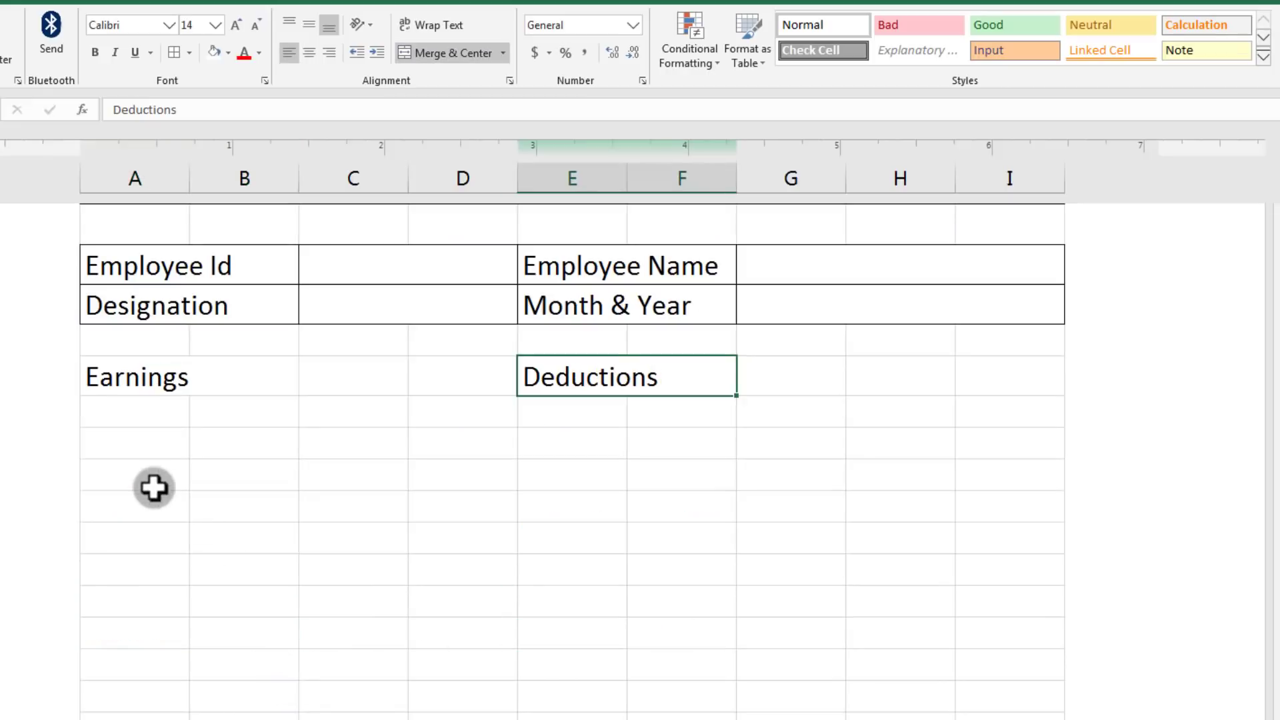
Step: List Basic, Overtime, Conveyance, Extra Income and Total Addition in A9:A13 under the Earnings heading
click(132, 410)
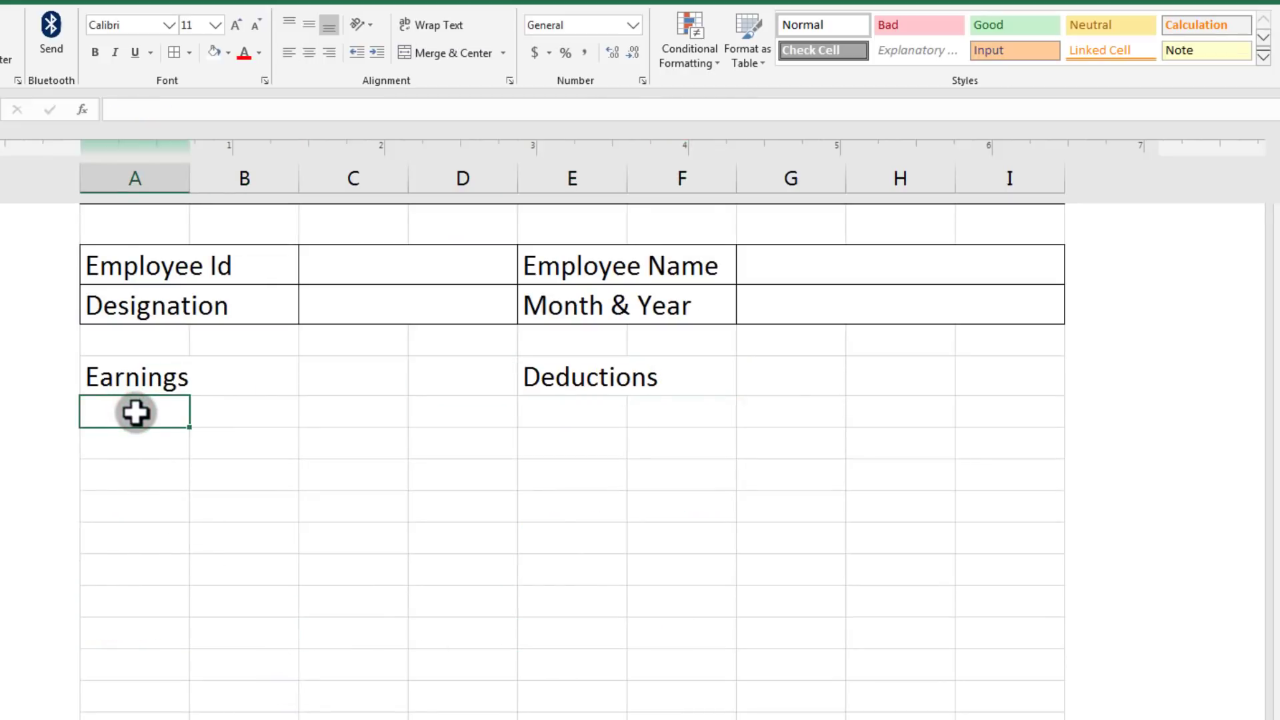
scroll(135, 412, up, 2)
text(Basic)
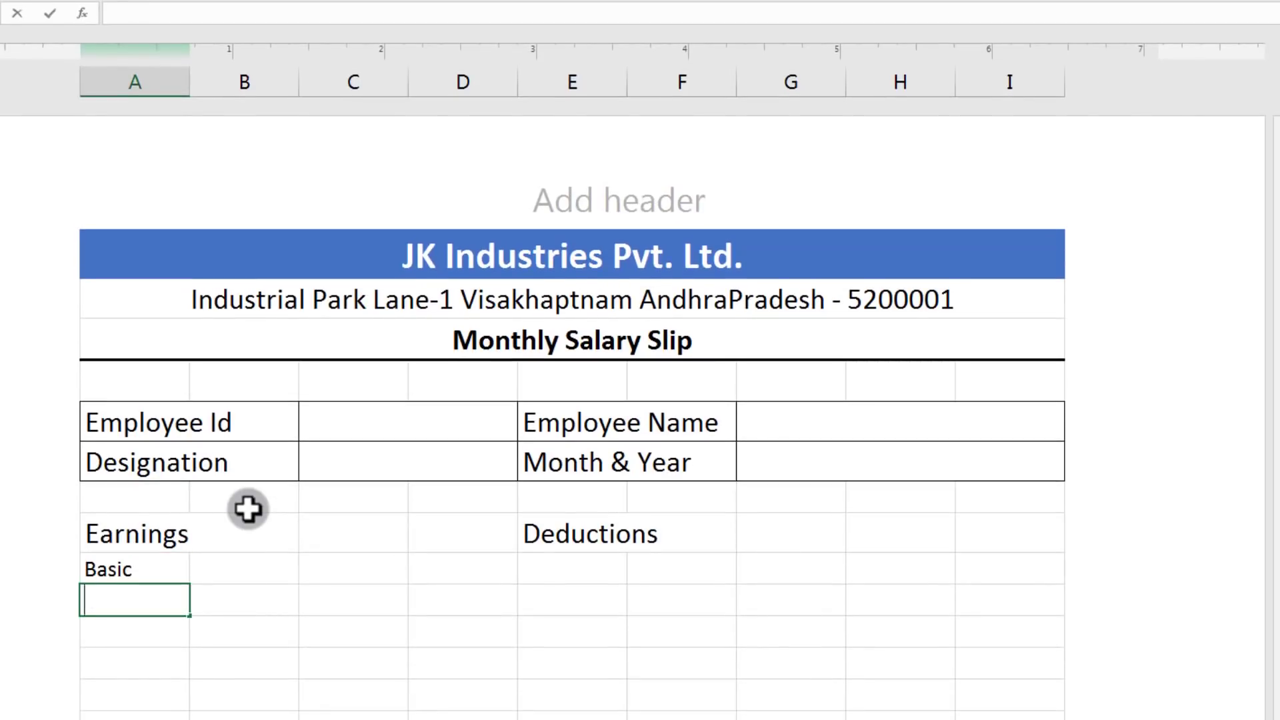
text(Conveyance)
key(Return)
text(Ex)
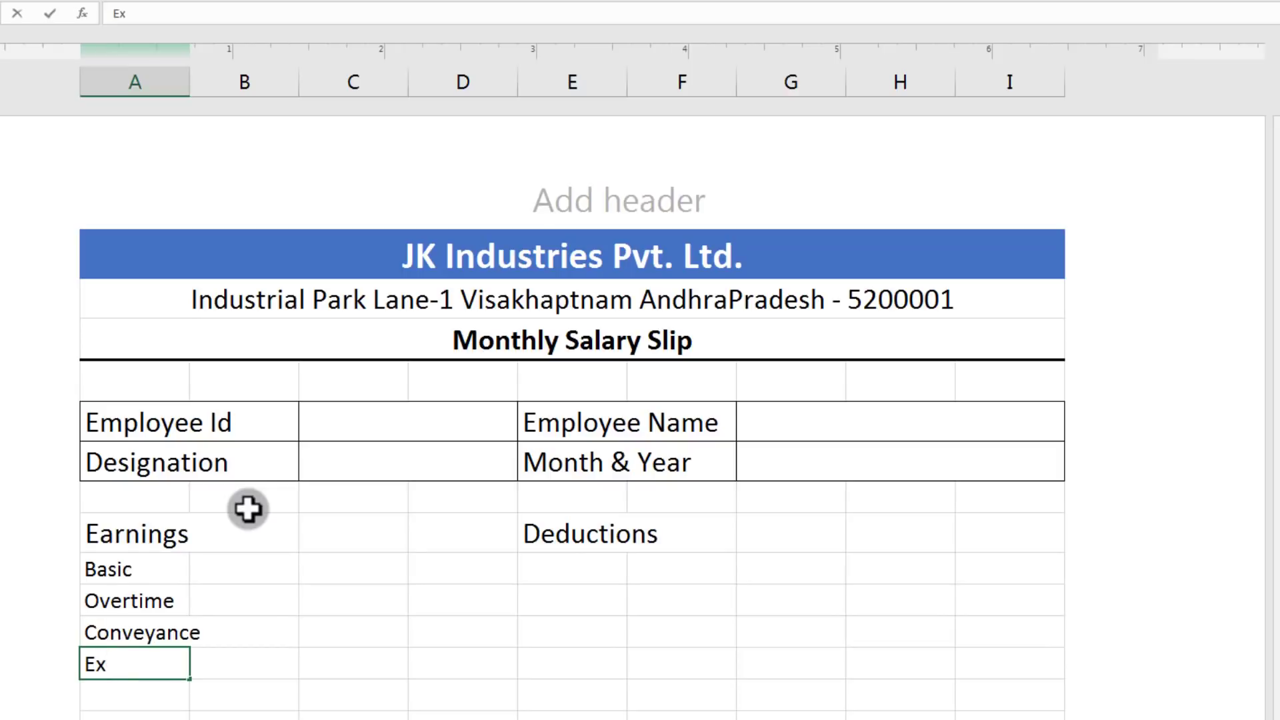
text(tra Income)
key(Return)
text(Too)
key(BackSpace)
text(tal Addition)
key(Return)
Step: Enter Provident Fund and E.S.I in E9:E10 under the Deductions heading
click(570, 561)
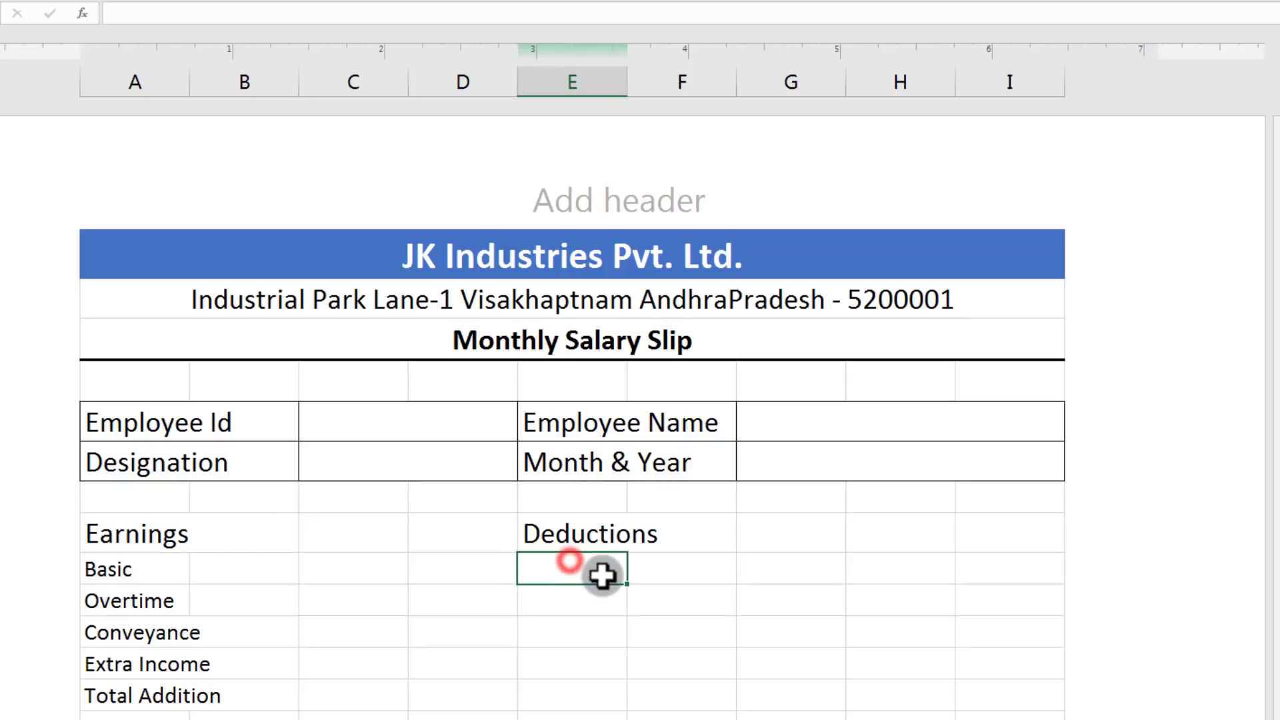
scroll(636, 592, down, 3)
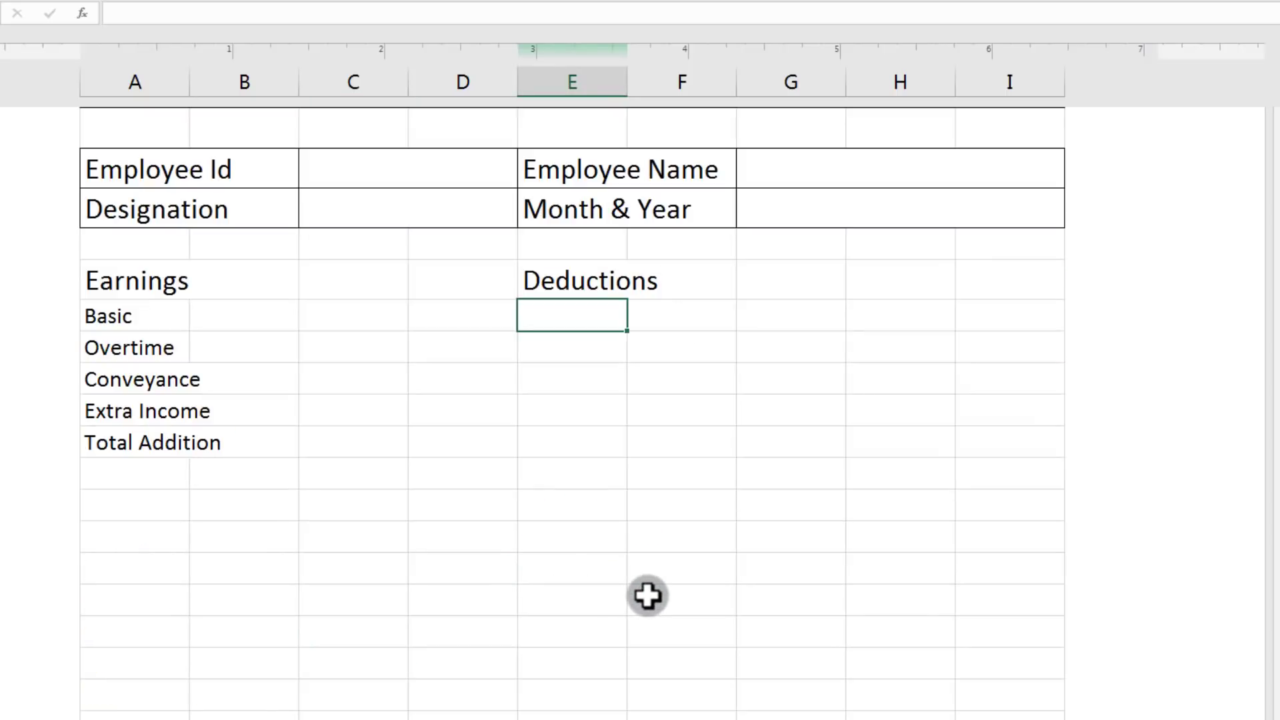
text(Provident Fund)
key(Return)
text(E.S.I)
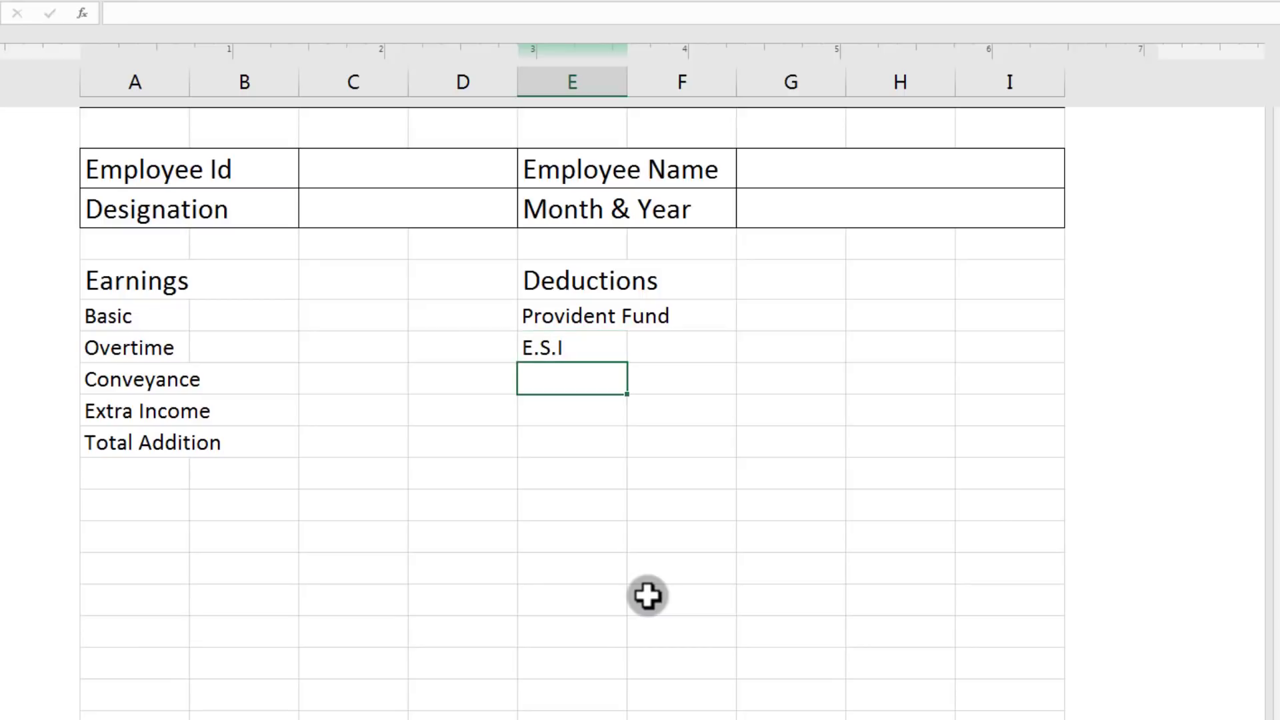
click(565, 350)
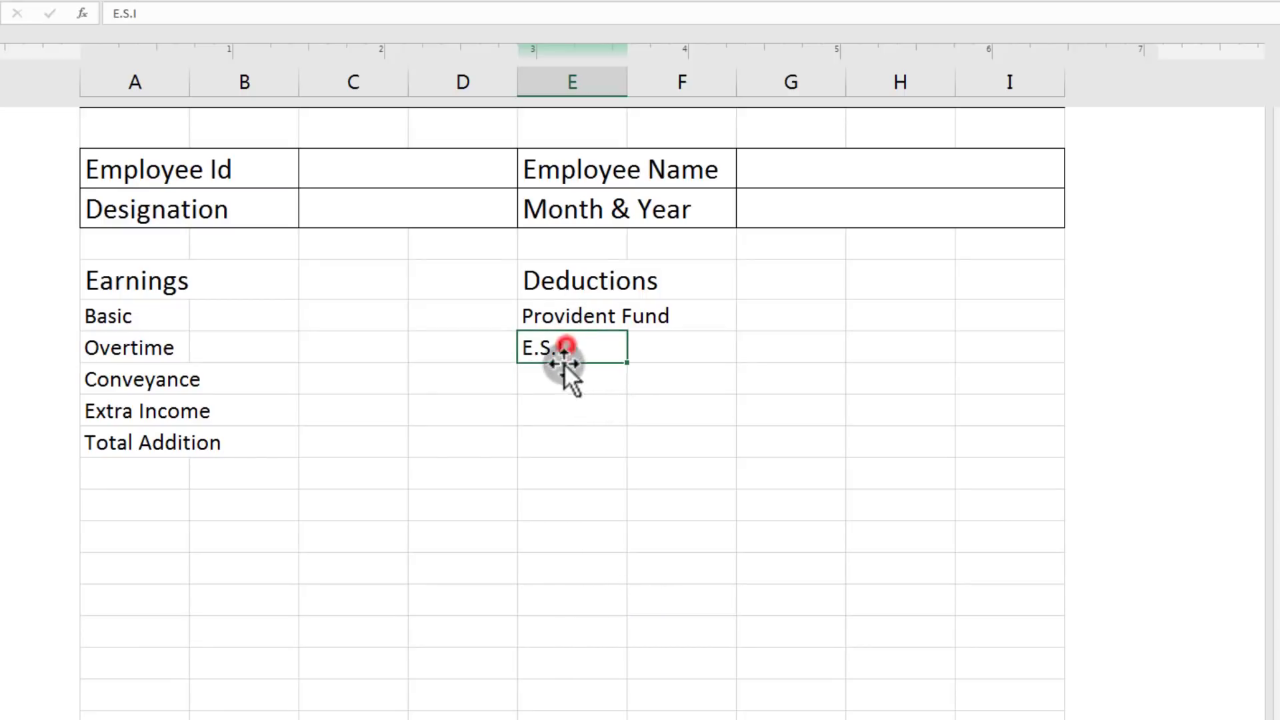
click(556, 375)
click(560, 350)
click(560, 368)
click(561, 355)
click(566, 381)
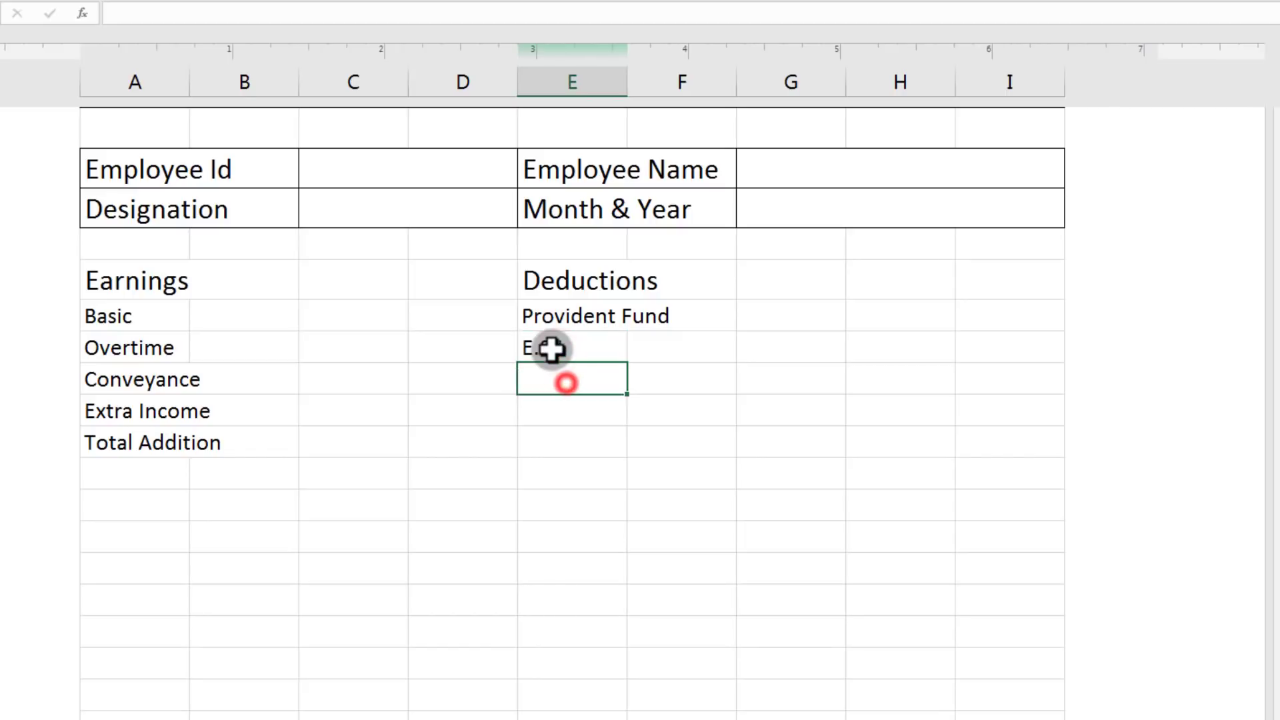
click(586, 317)
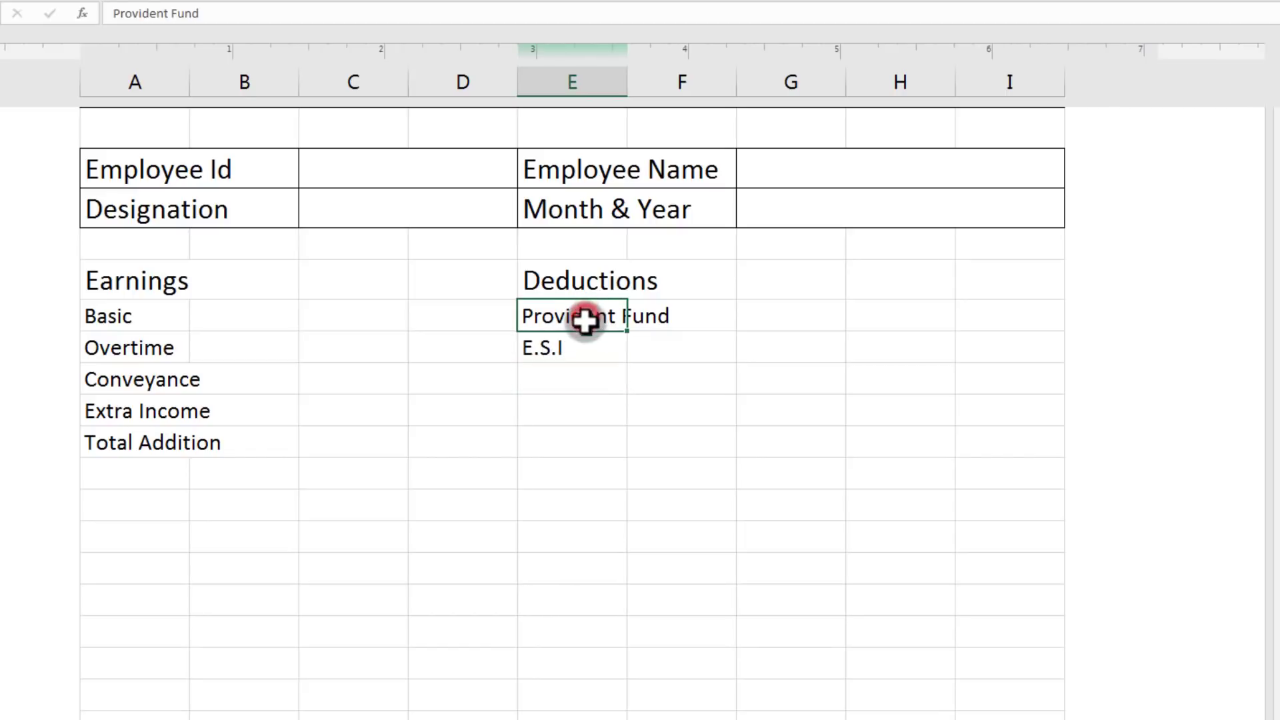
Step: Complete the deductions list with Loan, Tax and Total Deduction in E11:E13
click(586, 379)
text(Loan)
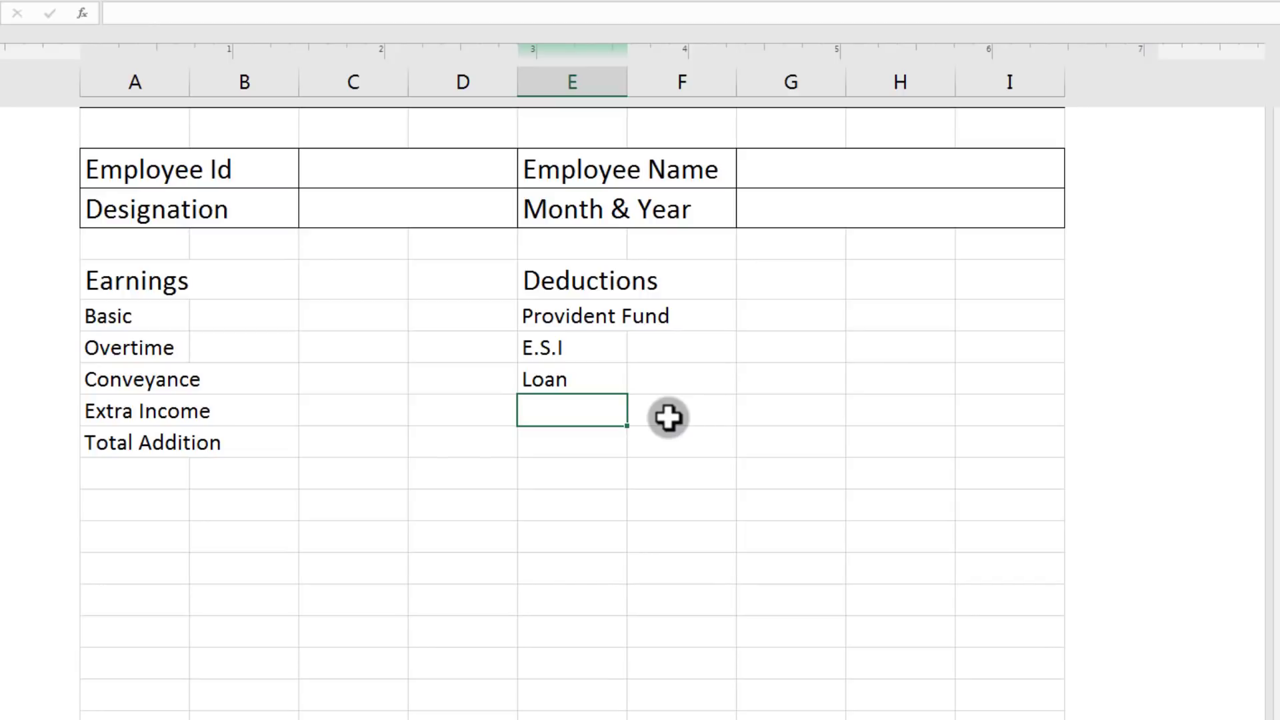
text(Tax)
key(Return)
text(To)
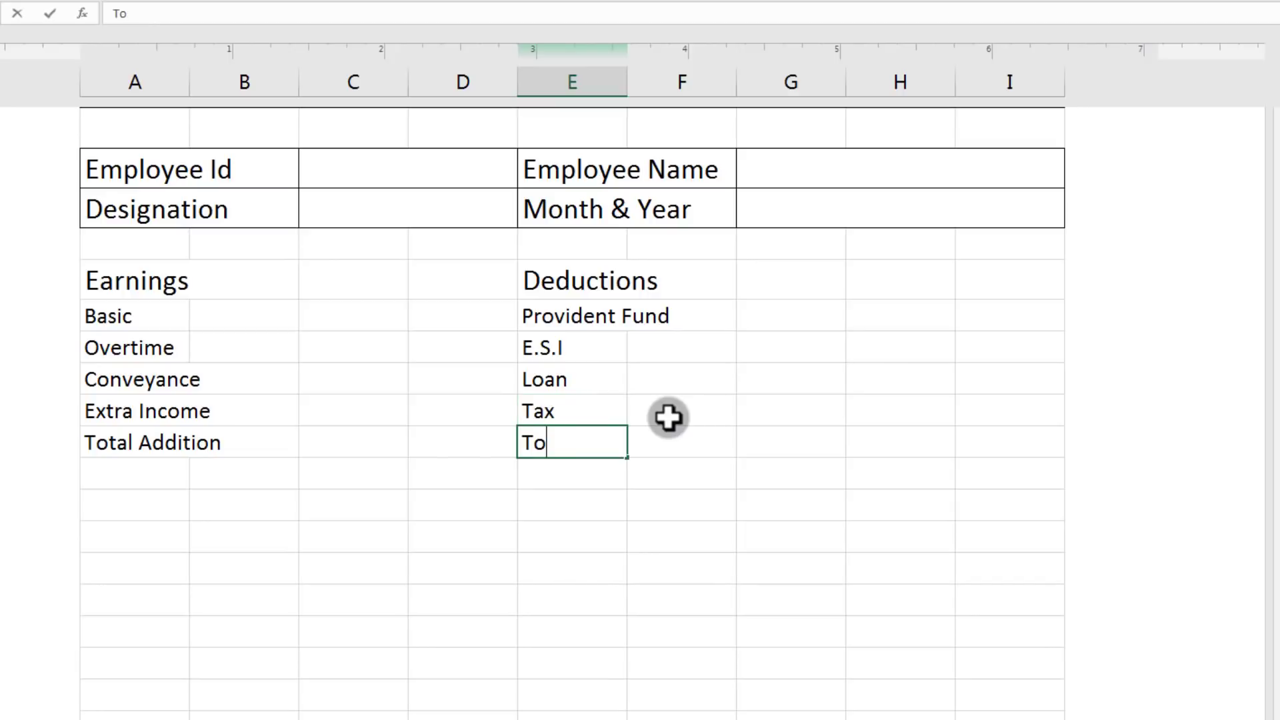
text(tal Deduction)
key(Return)
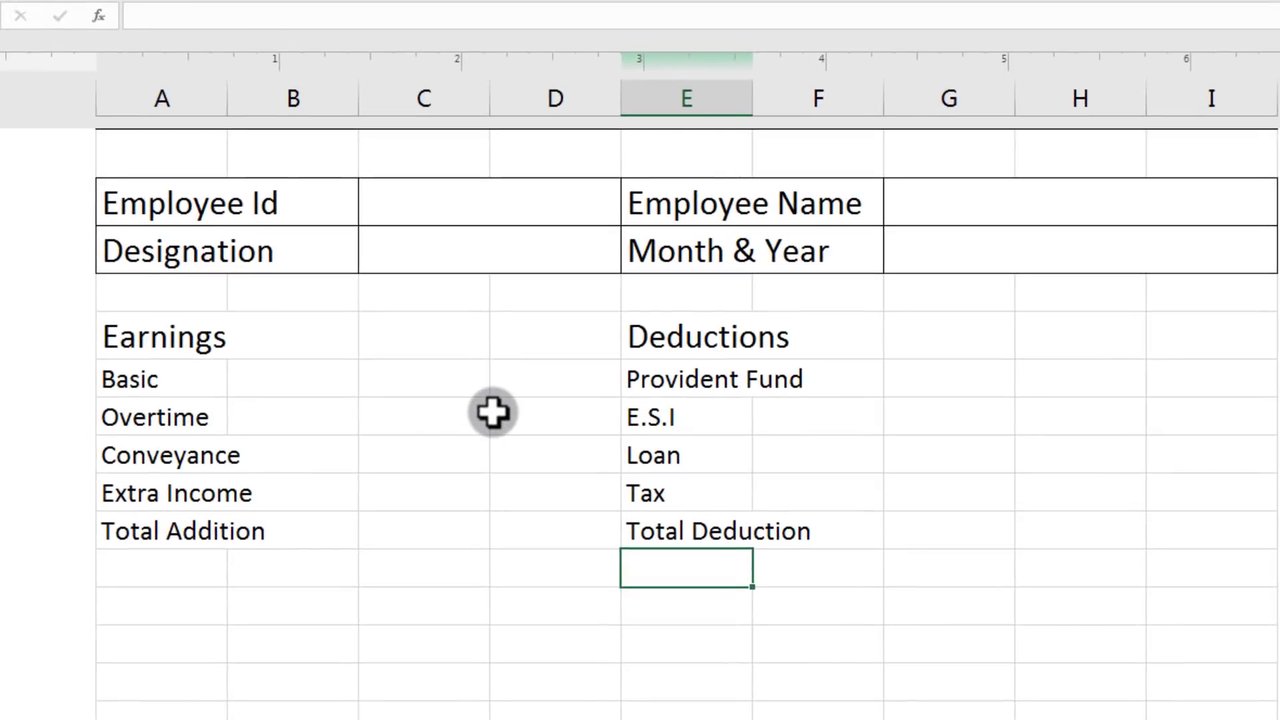
drag(140, 347, 504, 552)
drag(749, 337, 1204, 563)
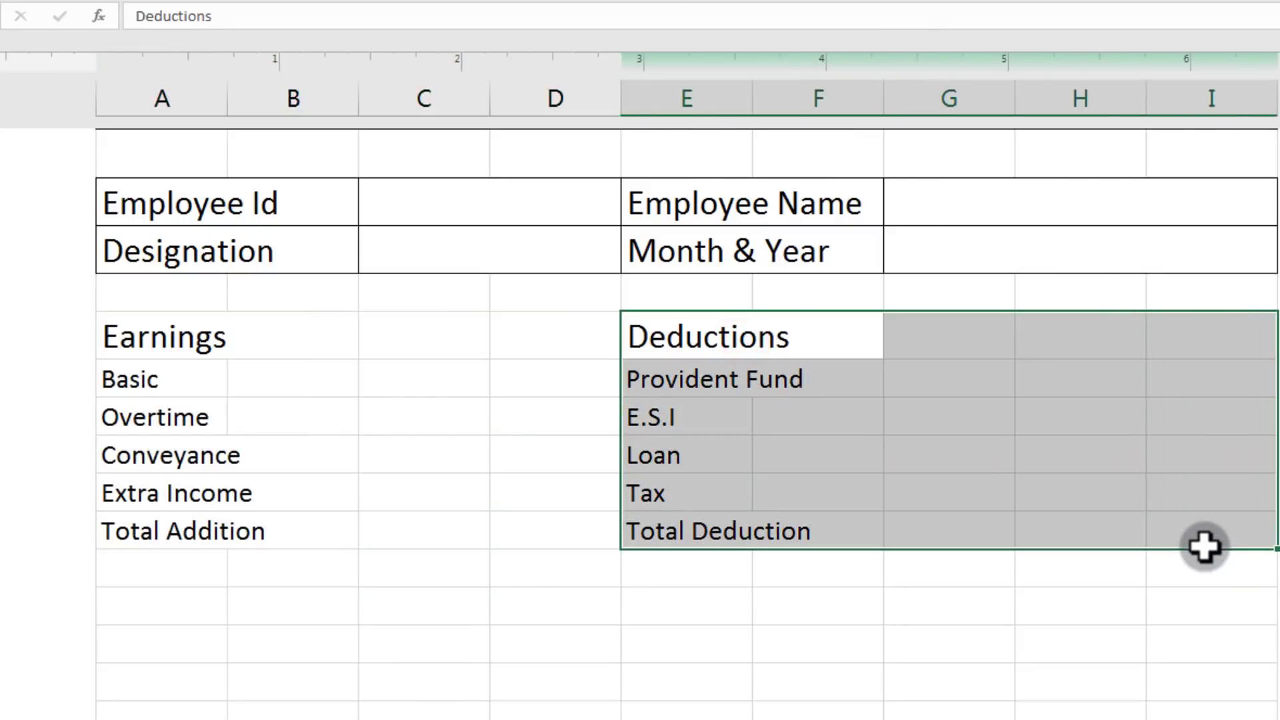
drag(406, 322, 457, 489)
click(1207, 413)
drag(1222, 501, 1211, 533)
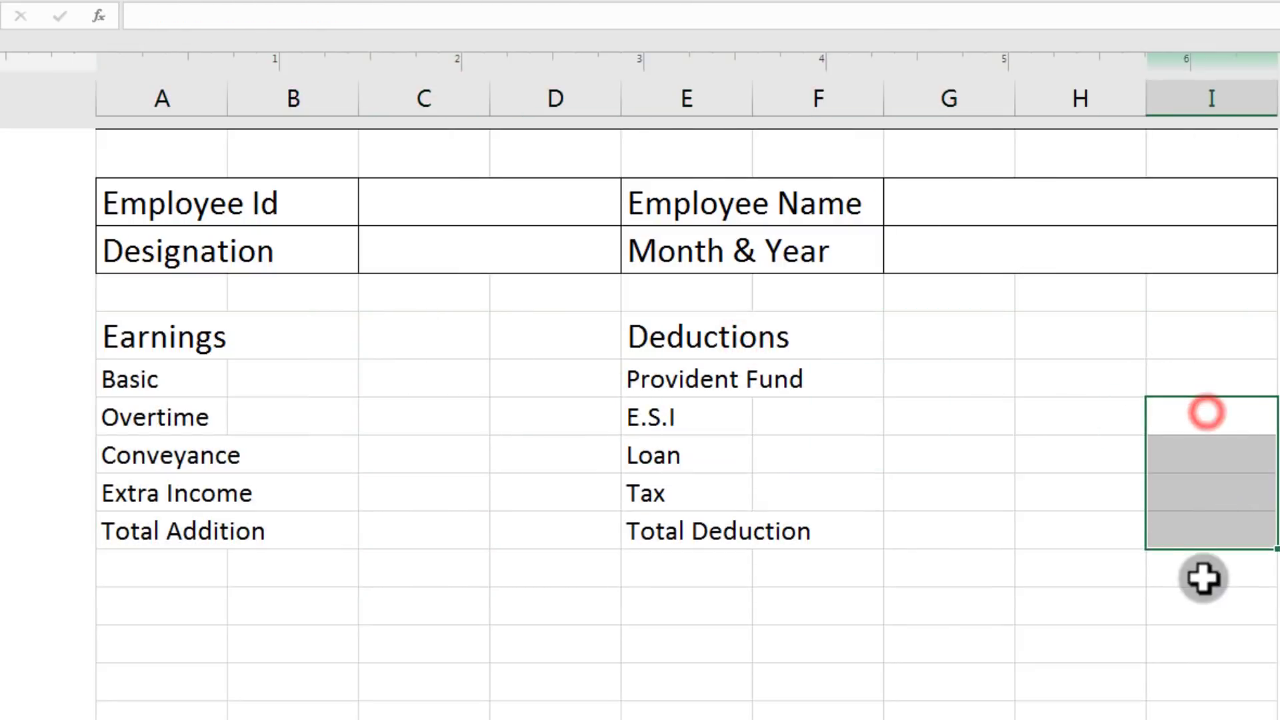
Step: Enter Net Salary in E14 and apply thin borders to all cells of the earnings and deductions block A8:I14
click(674, 623)
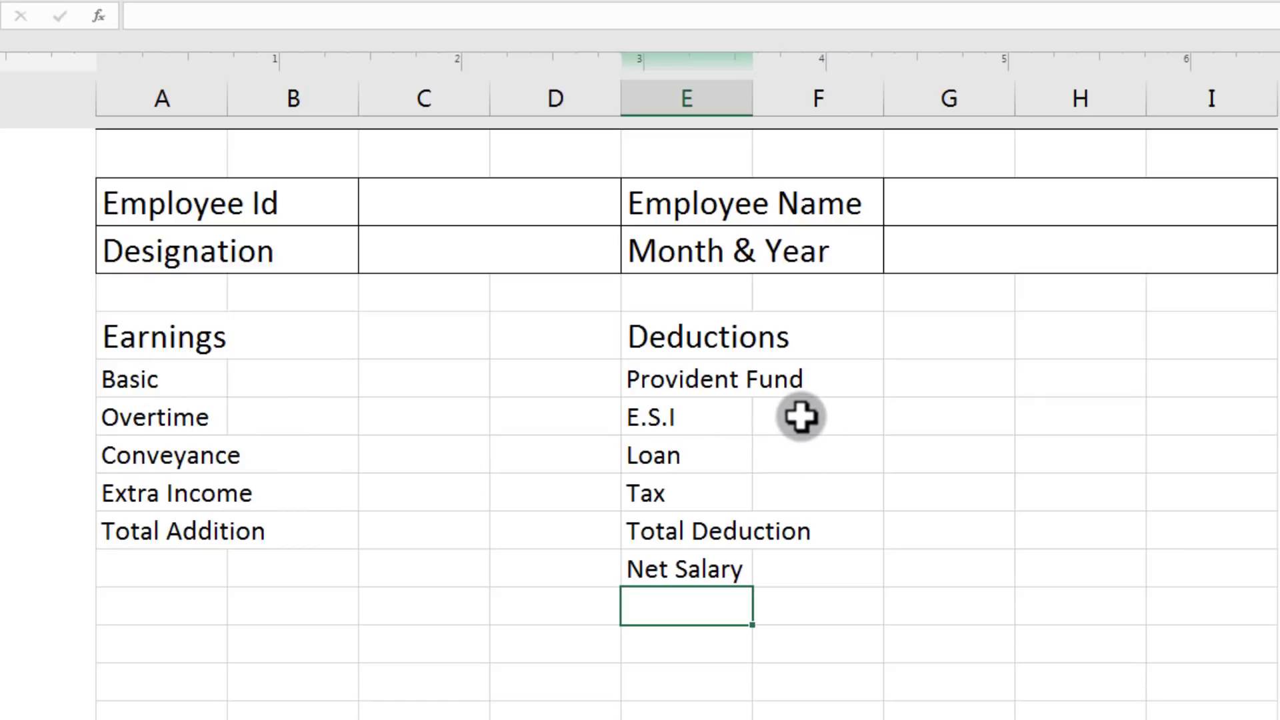
click(154, 336)
drag(245, 340, 1173, 569)
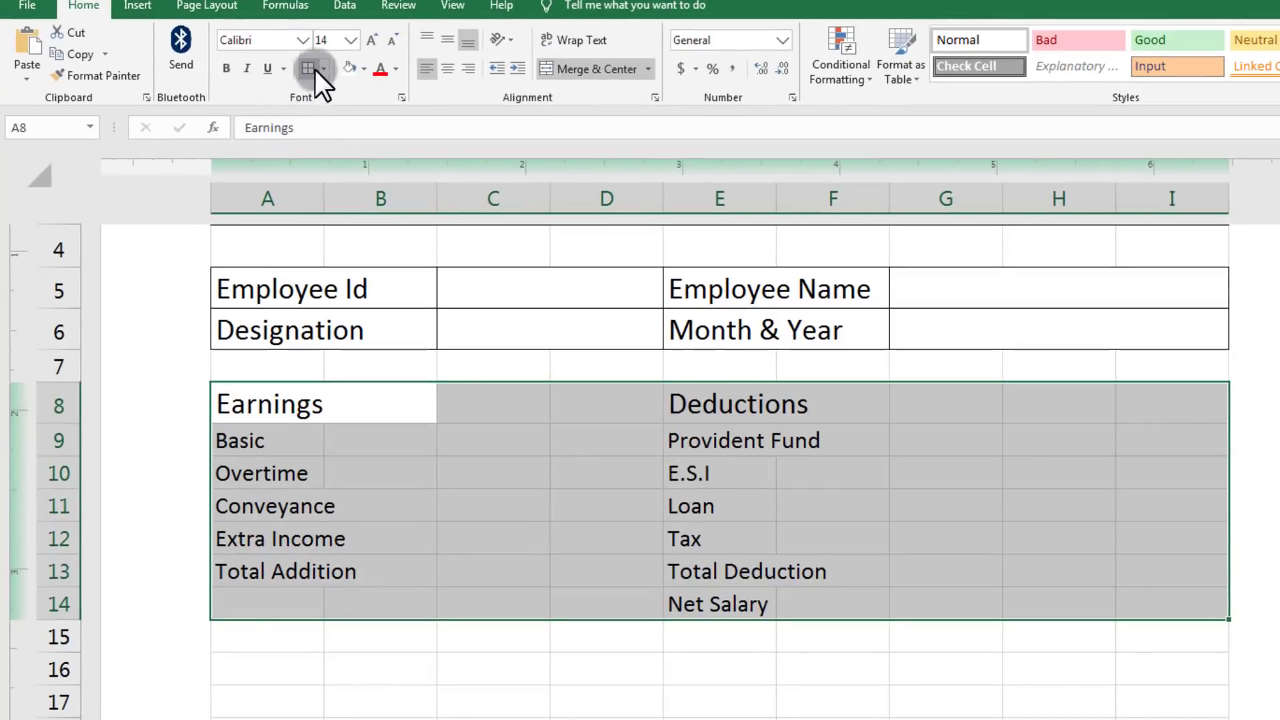
click(311, 68)
click(720, 668)
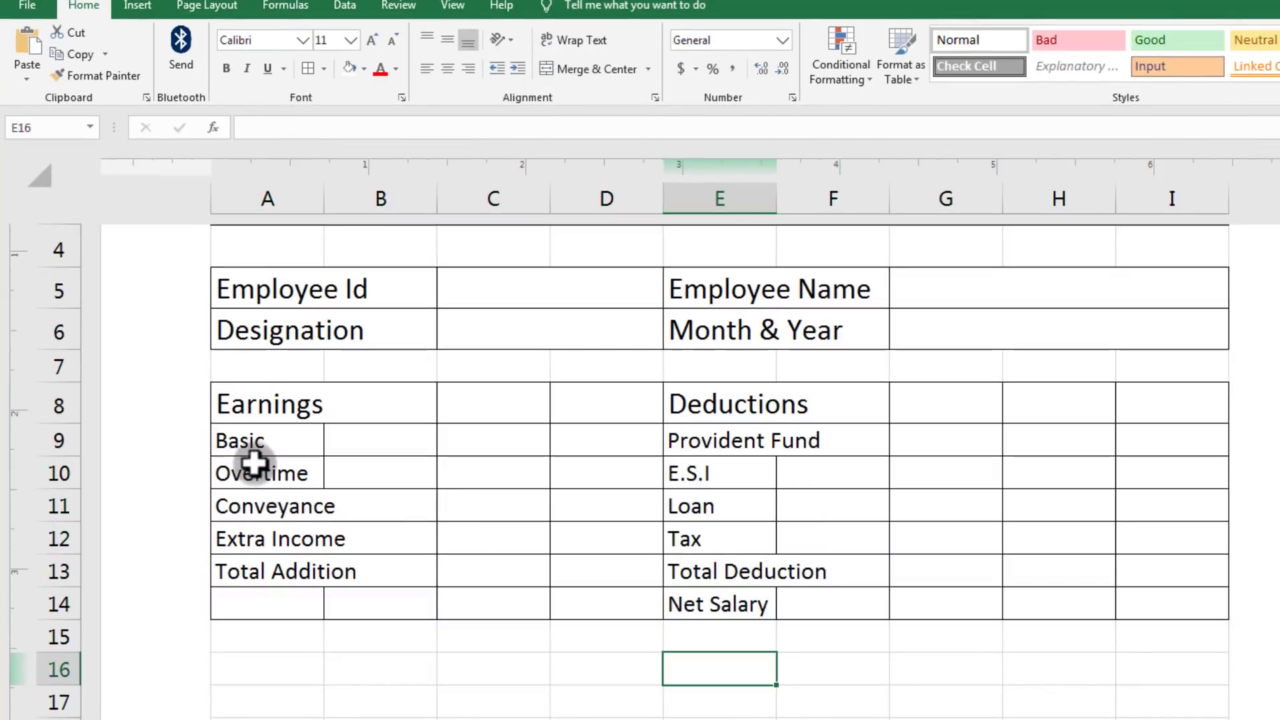
Step: Merge columns E and F in each of rows 10 to 14 and left-align the labels E.S.I to Net Salary
drag(712, 485, 875, 474)
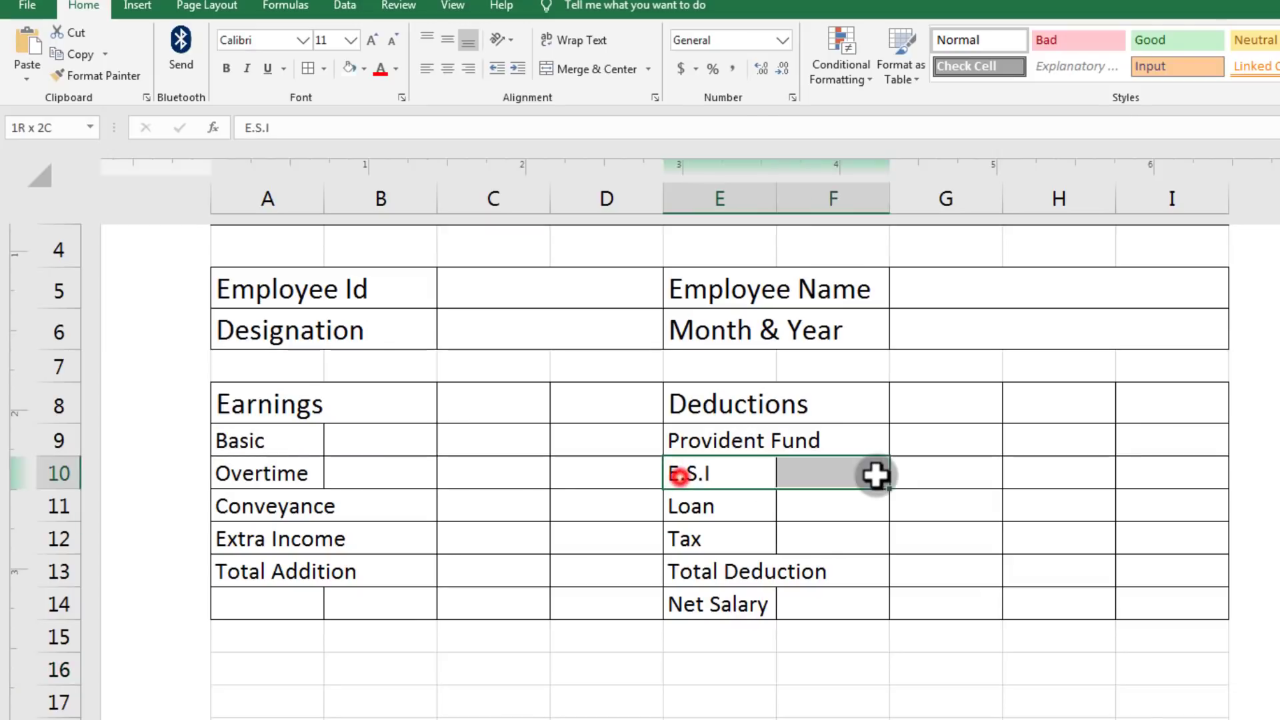
click(590, 69)
drag(749, 509, 866, 509)
click(604, 69)
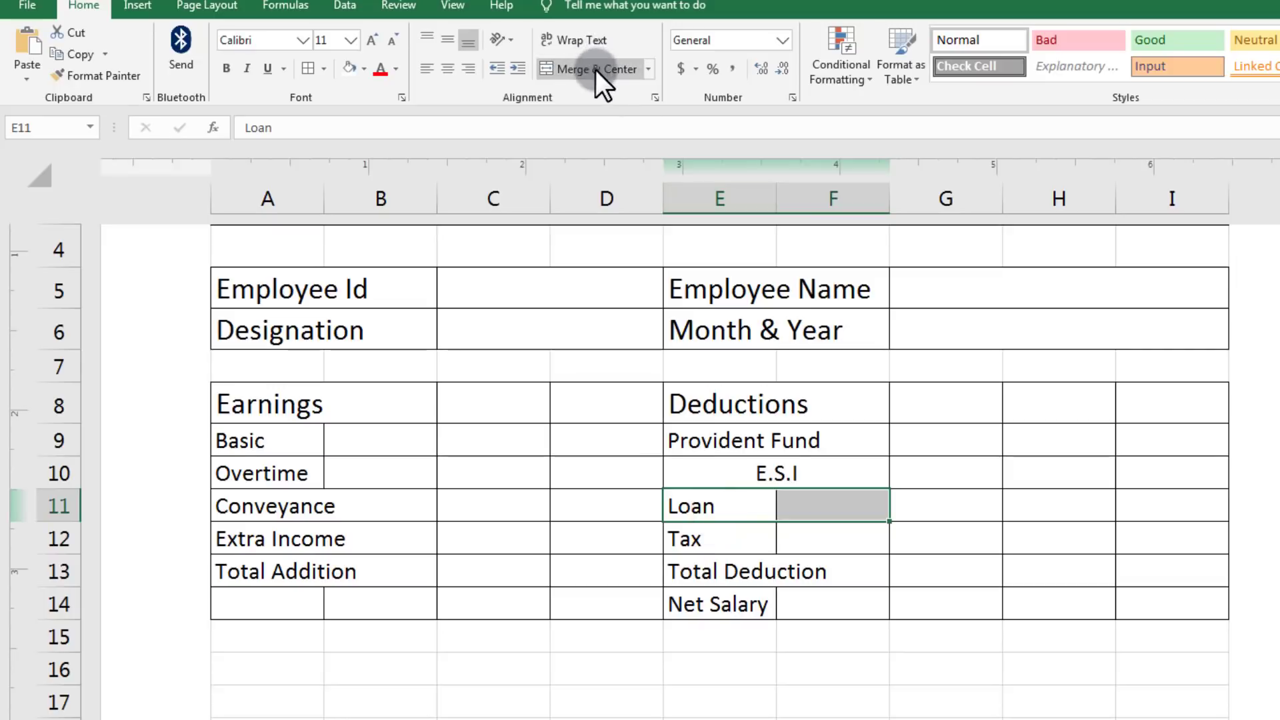
drag(721, 535, 780, 538)
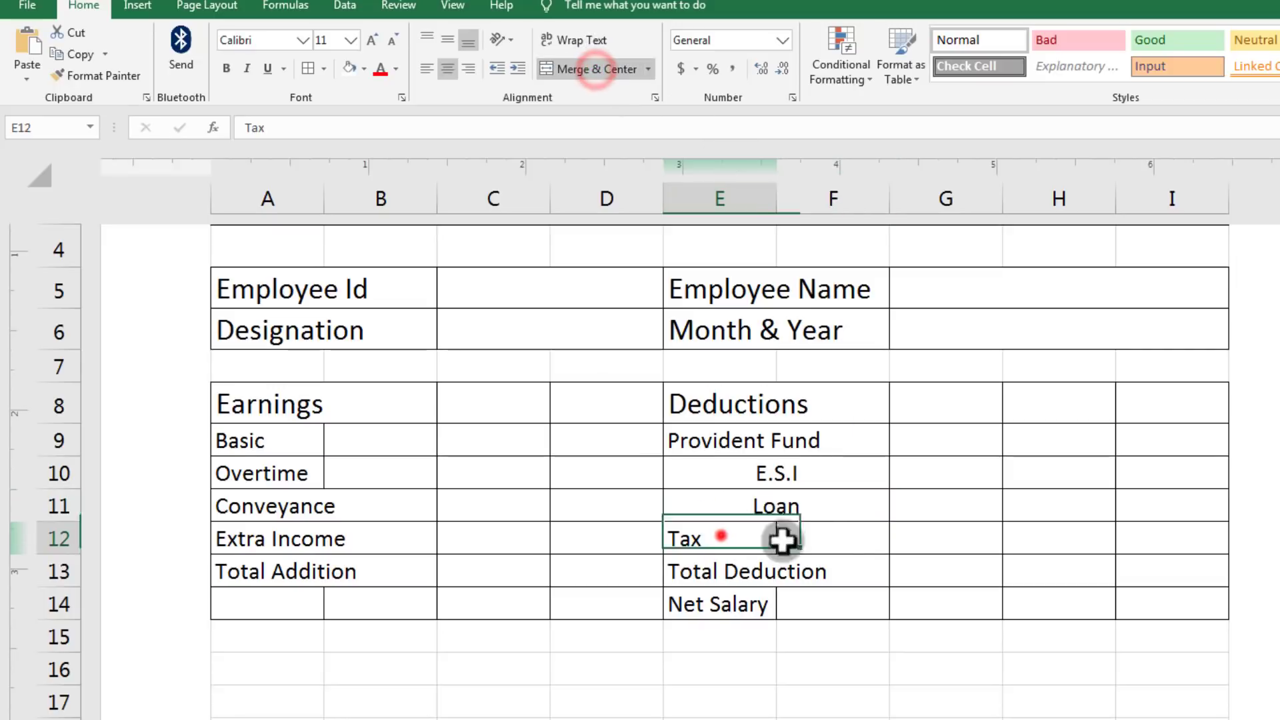
click(567, 70)
drag(717, 580, 834, 578)
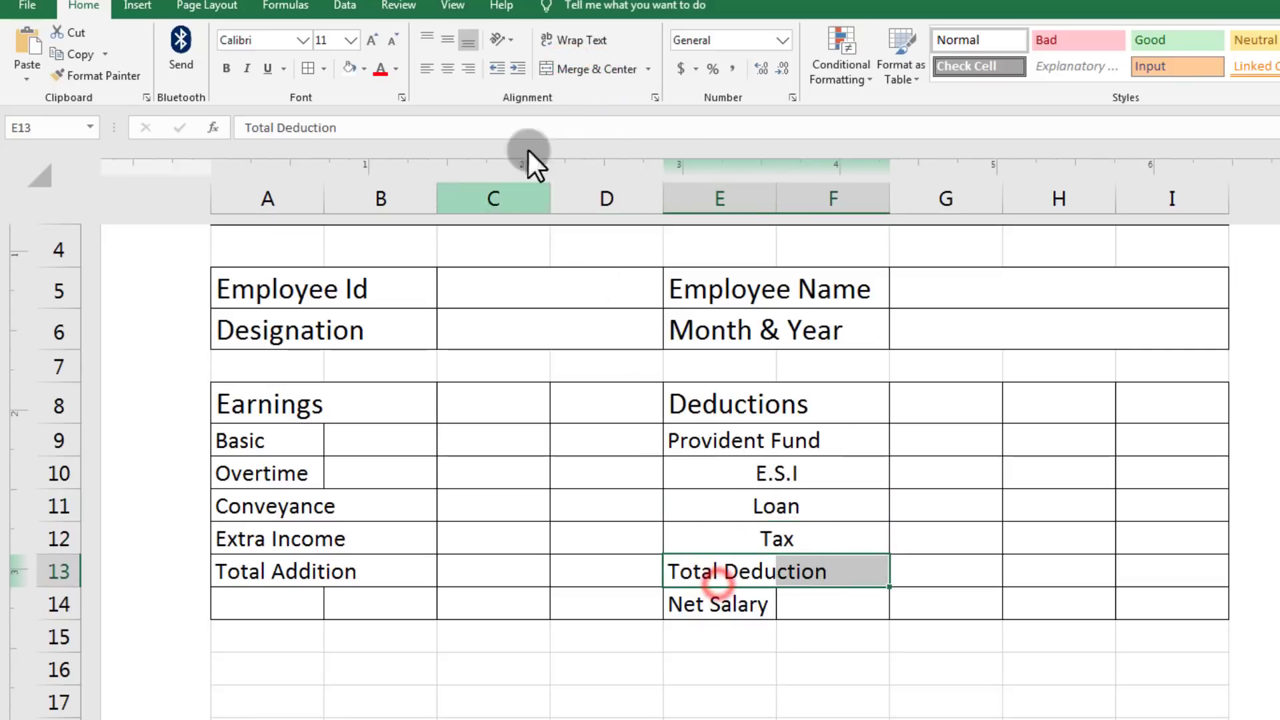
click(571, 69)
drag(719, 605, 884, 610)
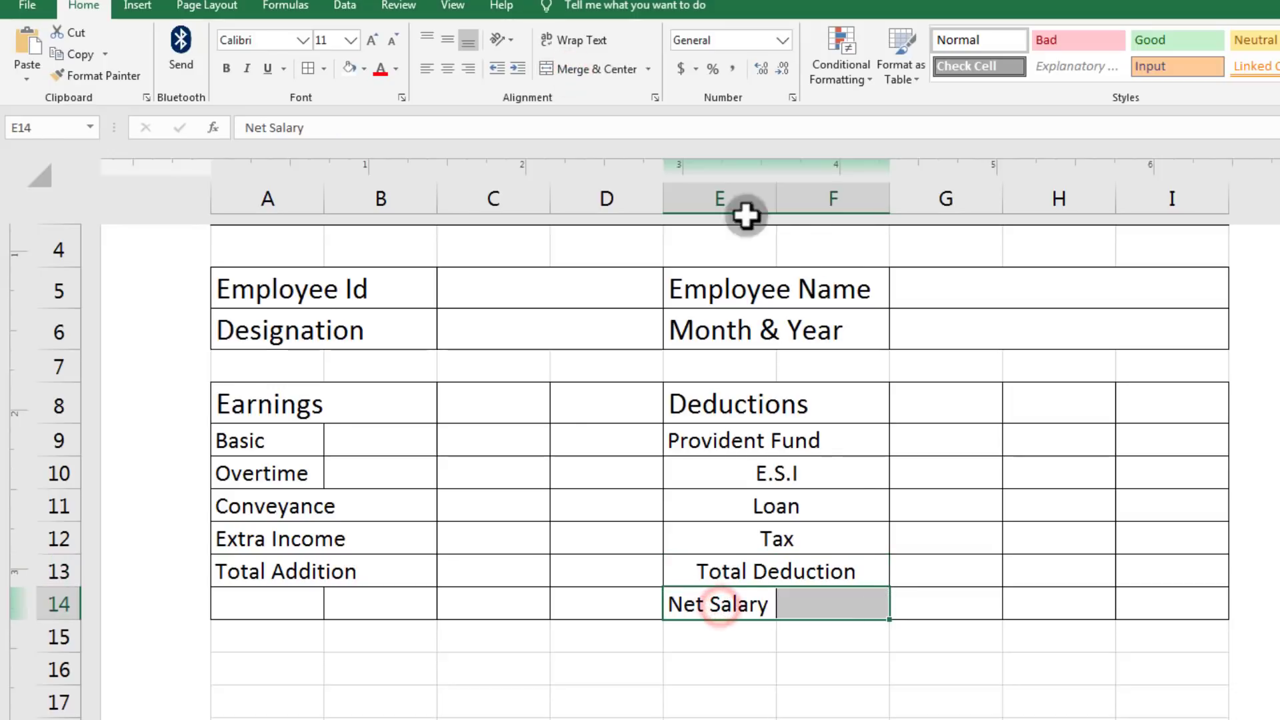
click(590, 70)
drag(741, 473, 780, 606)
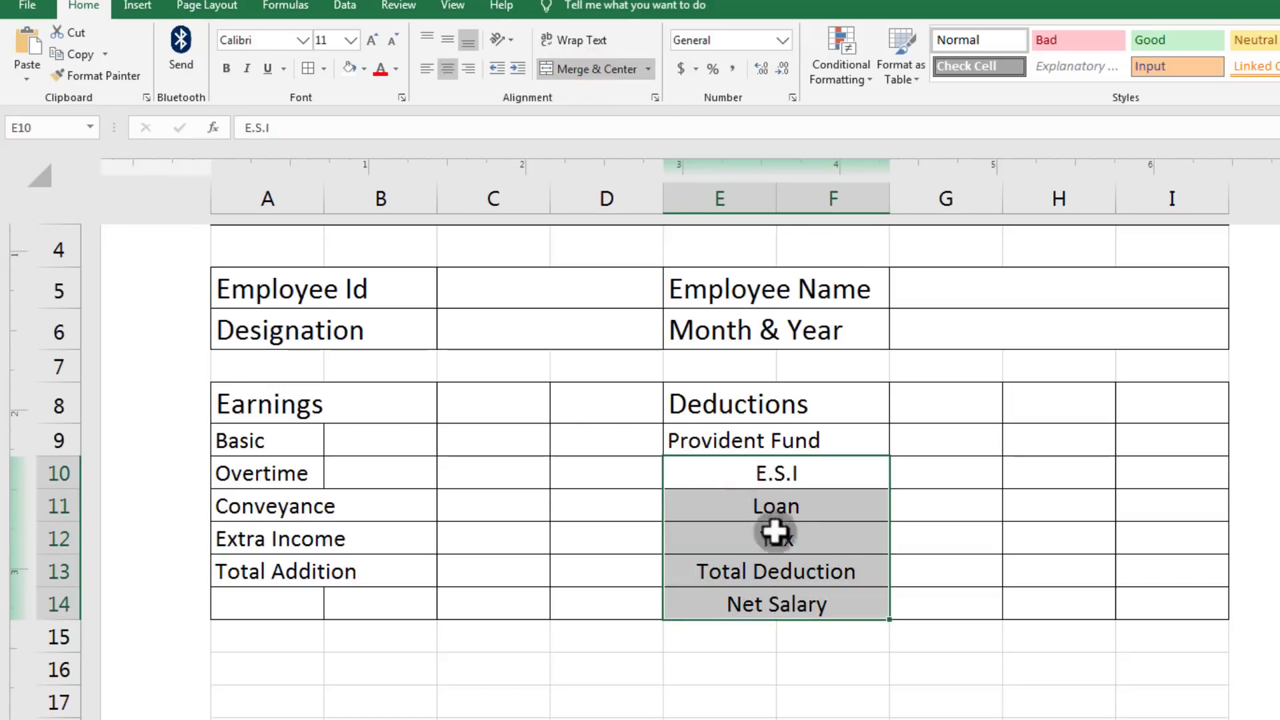
click(423, 75)
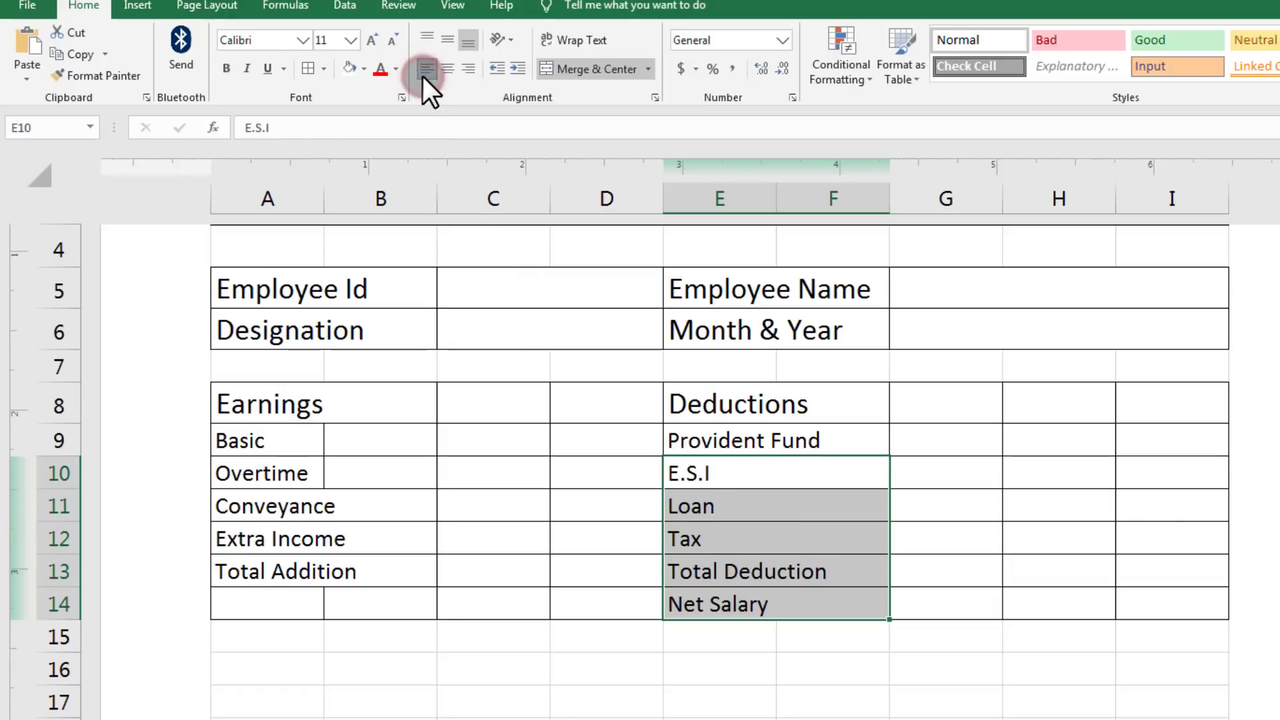
Step: Merge and center columns A and B in each of rows 9 to 14, and merge C8:D8 beside Earnings
drag(253, 441, 374, 440)
click(562, 69)
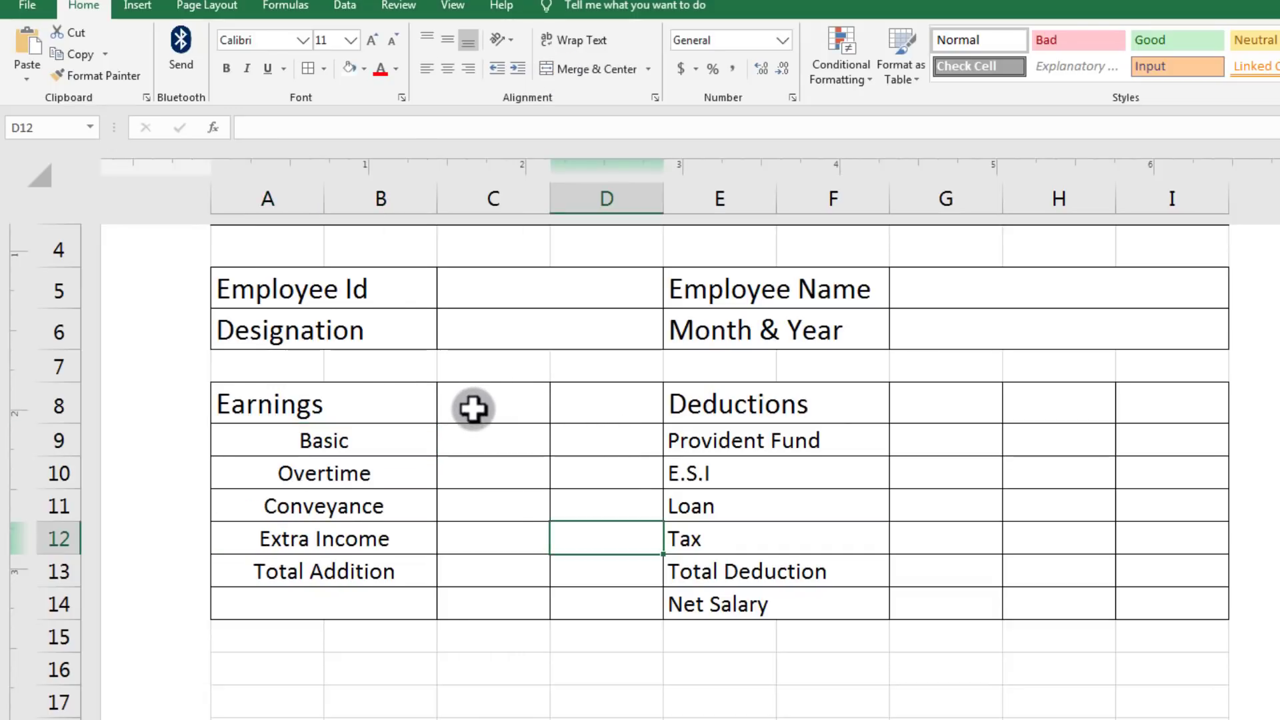
drag(473, 408, 580, 409)
click(526, 451)
click(601, 447)
drag(503, 414, 594, 400)
click(579, 64)
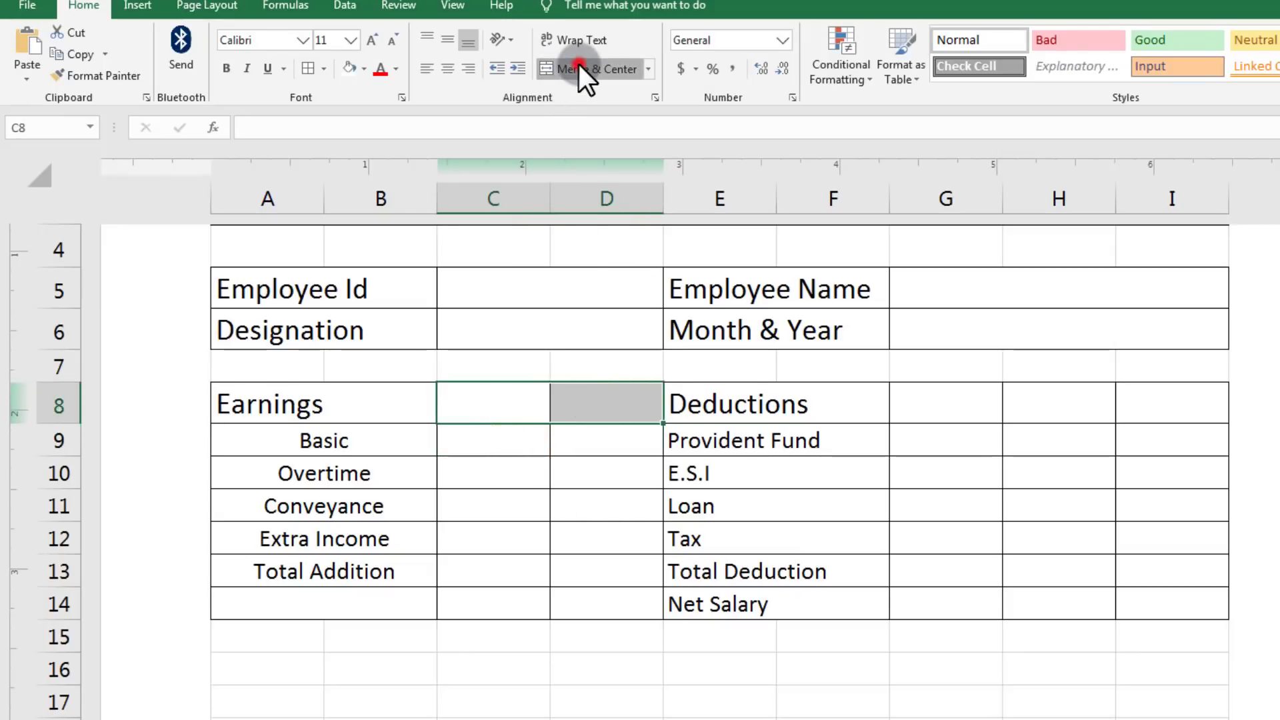
Step: Merge and center columns C and D separately in each row from 9 to 14 for the earnings amounts
drag(491, 446, 594, 445)
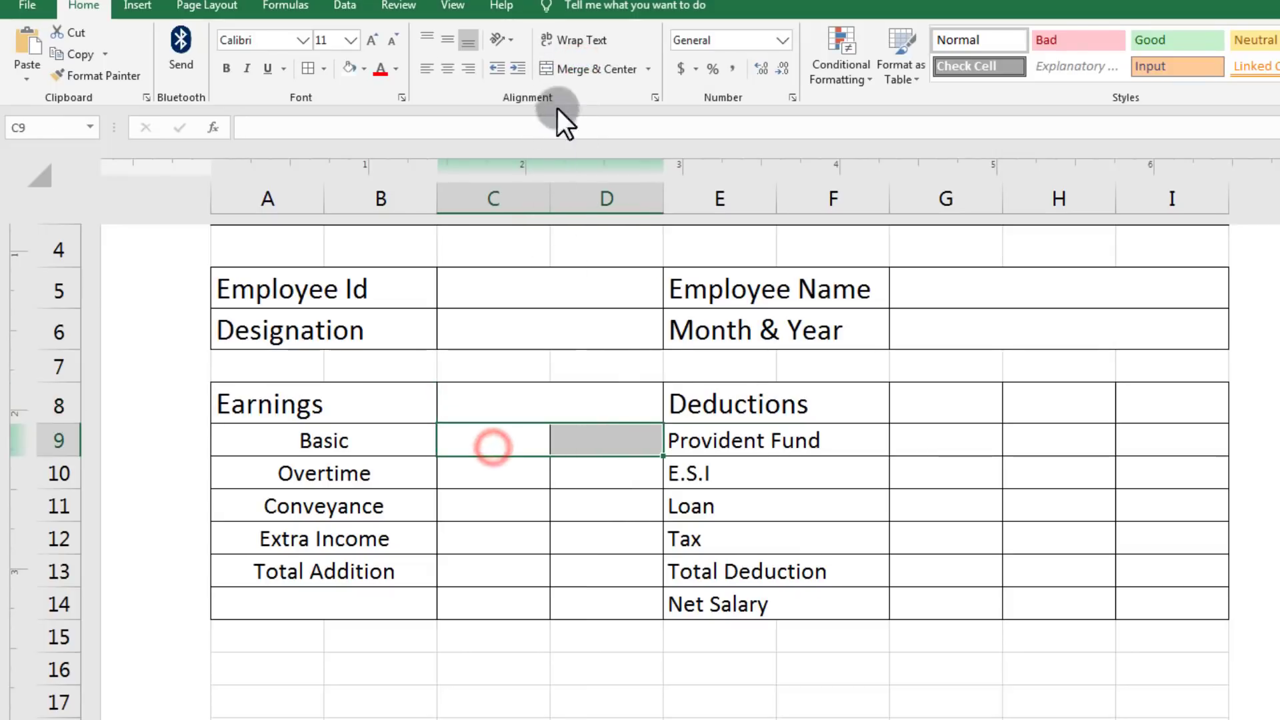
click(579, 66)
drag(497, 475, 593, 476)
click(579, 65)
drag(509, 506, 593, 506)
click(581, 66)
drag(483, 535, 590, 538)
click(593, 67)
drag(484, 575, 590, 573)
click(586, 72)
drag(496, 604, 594, 604)
click(577, 69)
click(582, 72)
Step: Merge and center columns G to I separately in each row from 8 to 14 beside the deductions labels
drag(965, 403, 1160, 404)
click(578, 70)
drag(949, 470, 1160, 472)
click(578, 62)
click(1053, 593)
drag(982, 506, 1160, 506)
click(586, 68)
drag(943, 541, 1160, 540)
click(618, 69)
drag(957, 574, 1161, 574)
click(553, 70)
drag(935, 610, 1160, 608)
click(609, 69)
click(920, 557)
scroll(871, 591, up, 2)
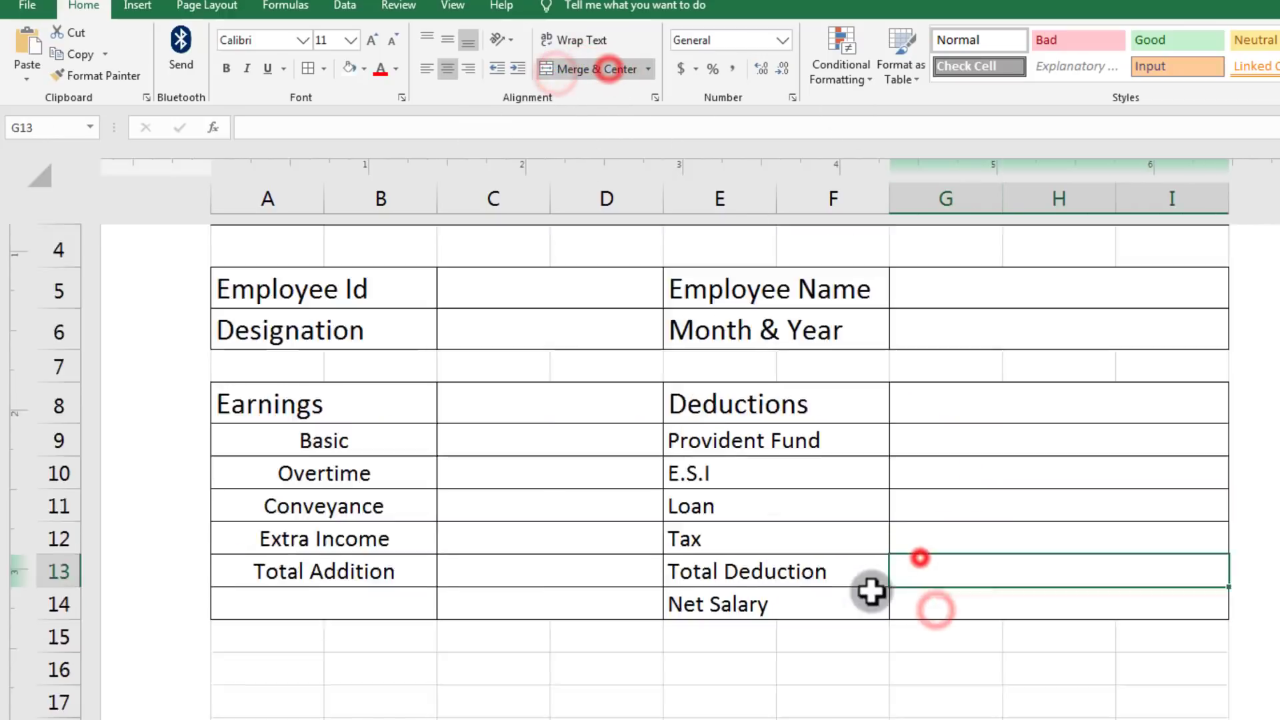
scroll(1018, 642, down, 2)
click(826, 562)
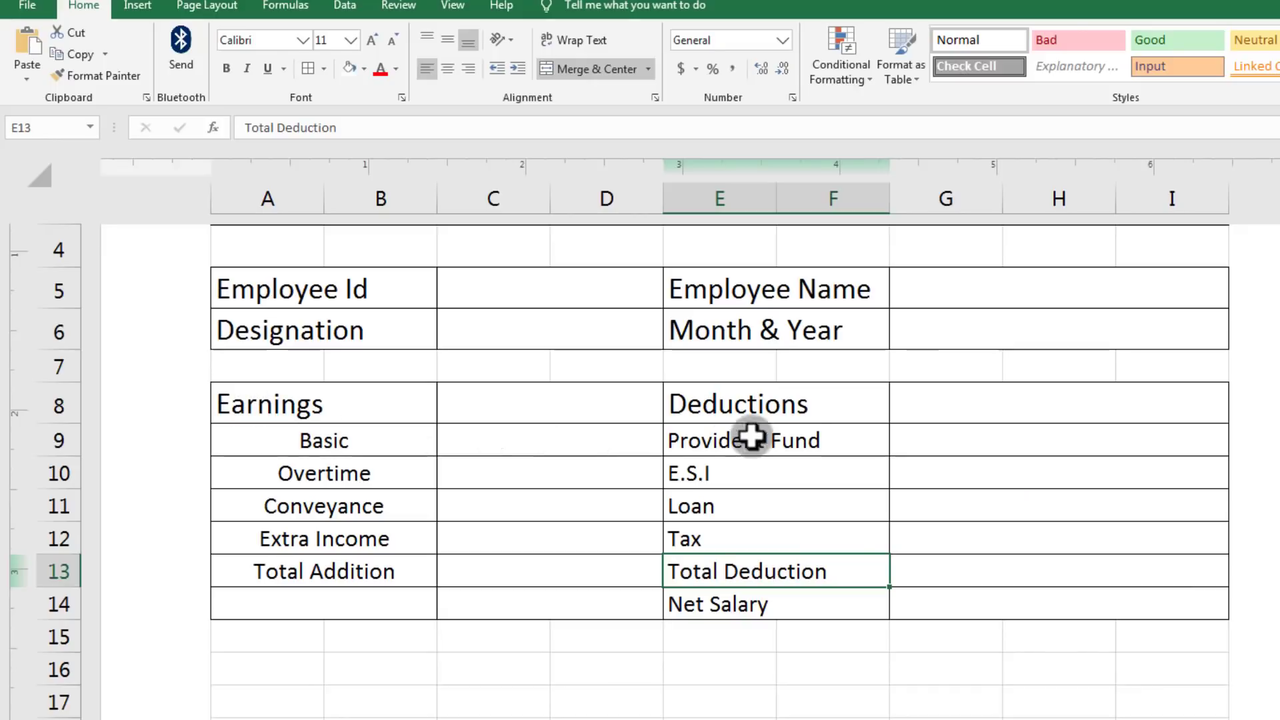
Step: Center the Deductions and Earnings headings within their merged cells in row 8
drag(274, 410, 939, 407)
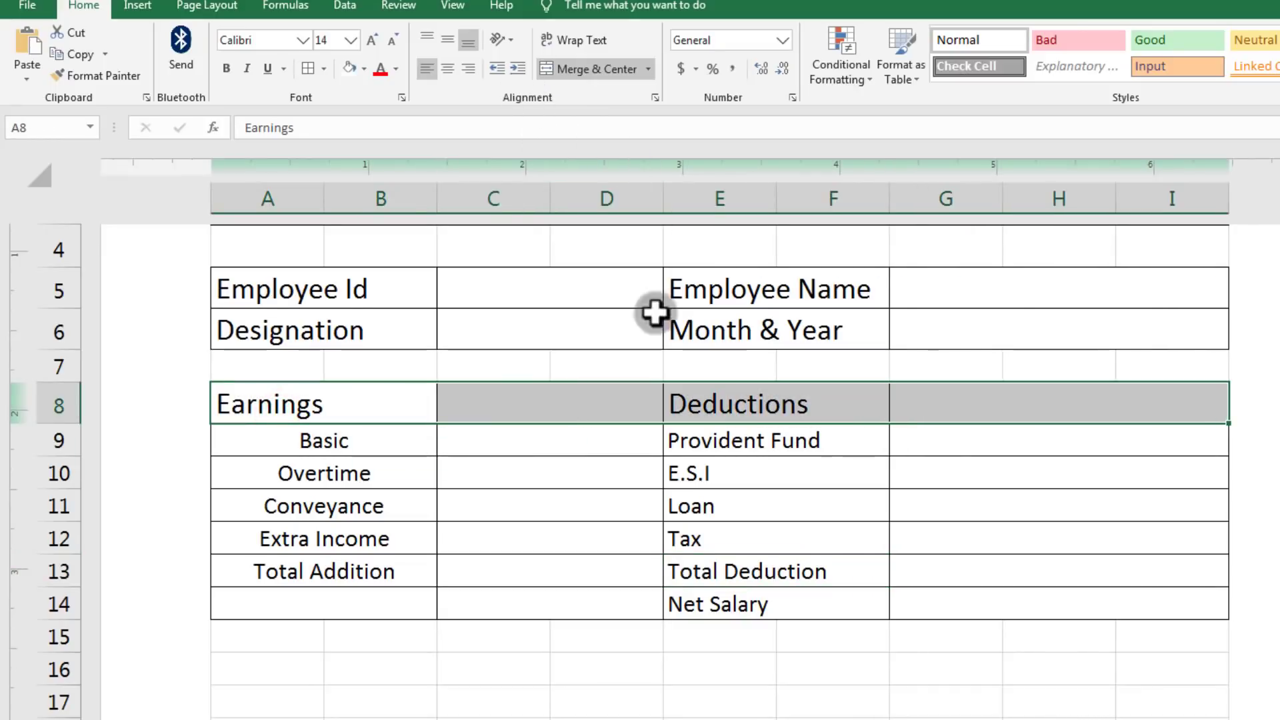
click(757, 413)
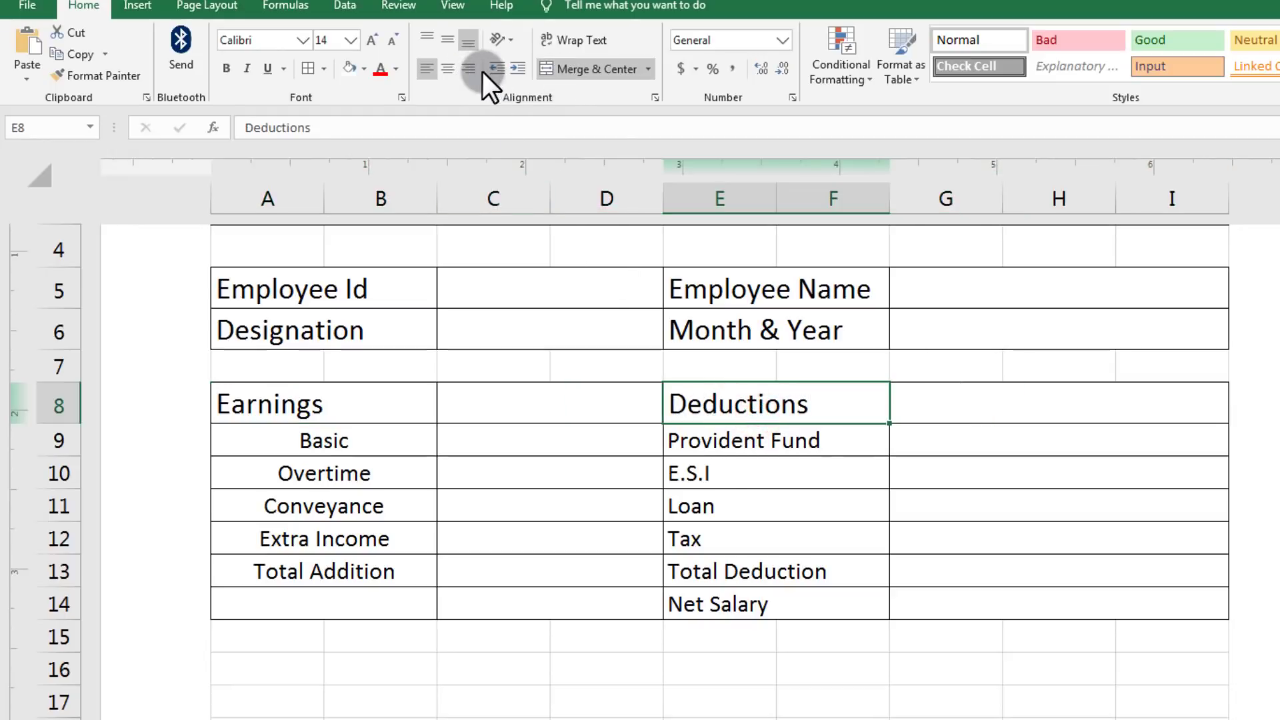
click(449, 69)
click(351, 400)
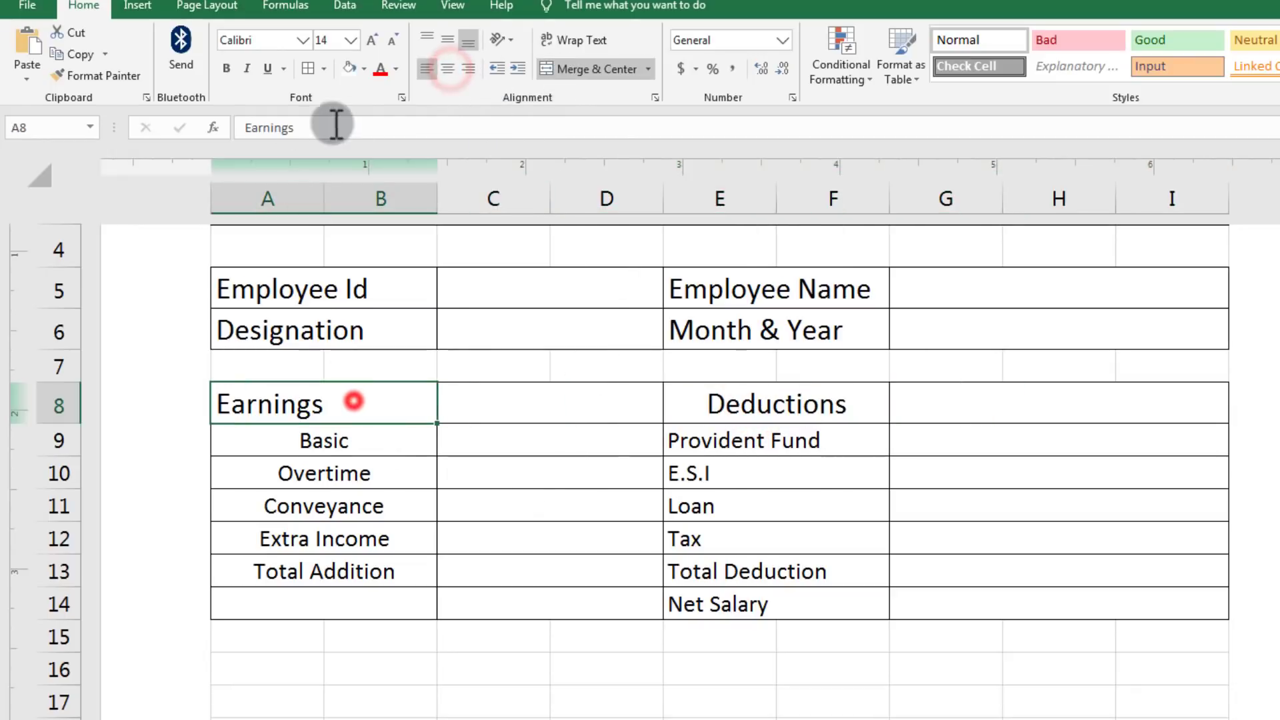
click(450, 69)
click(743, 627)
Step: Fill the heading row A8:I8 with a medium grey background
drag(337, 400, 1088, 408)
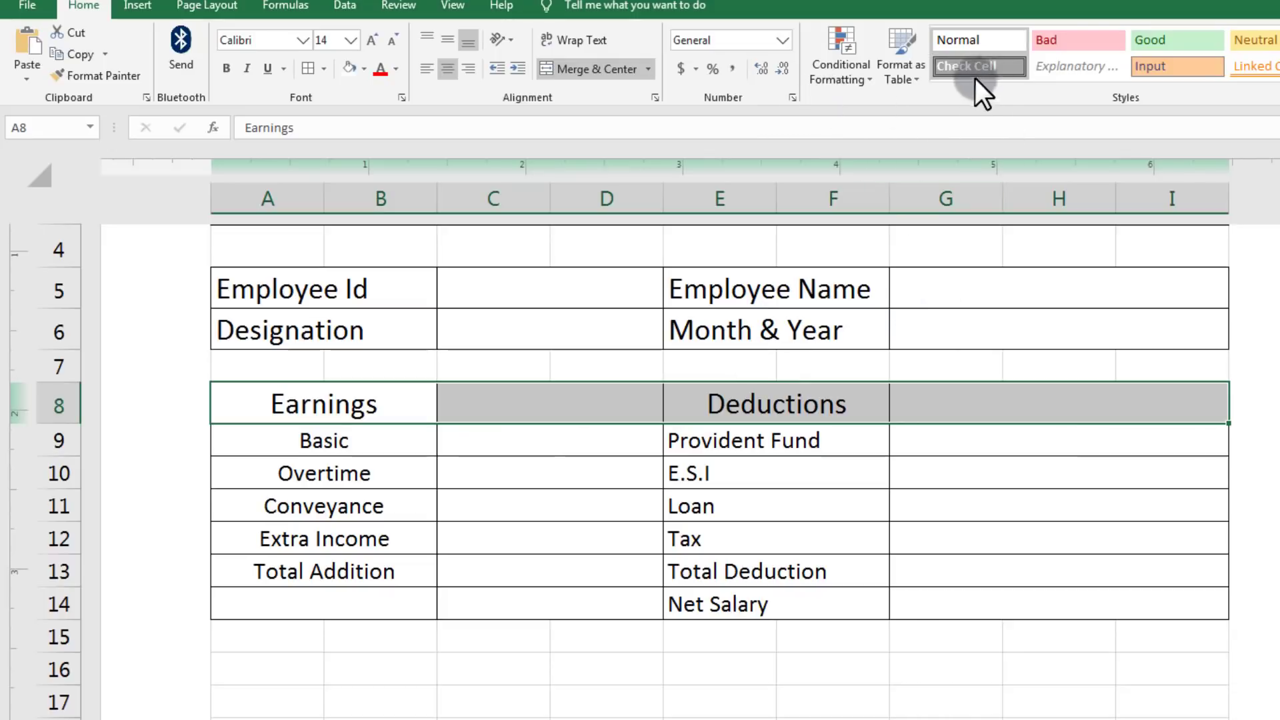
click(362, 71)
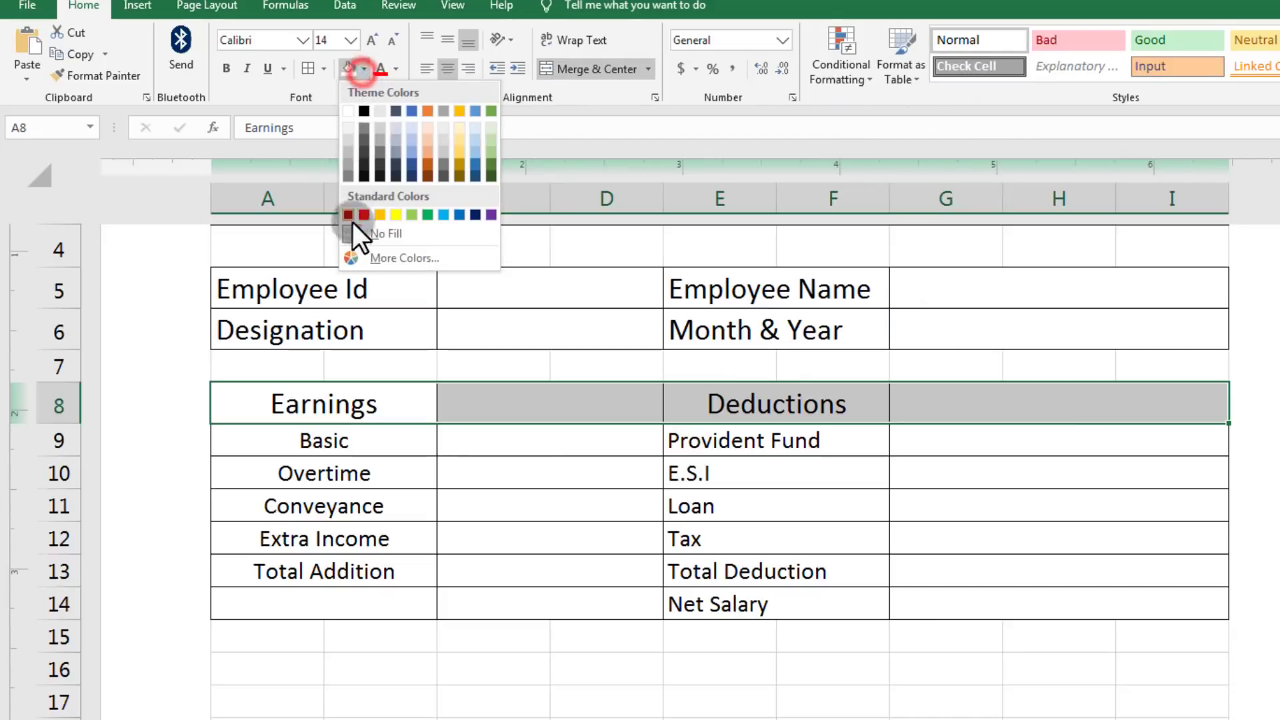
click(344, 154)
Step: Increase the font size of the earnings labels Basic to Total Addition in A9:A13 to 12
click(357, 432)
drag(339, 453, 352, 556)
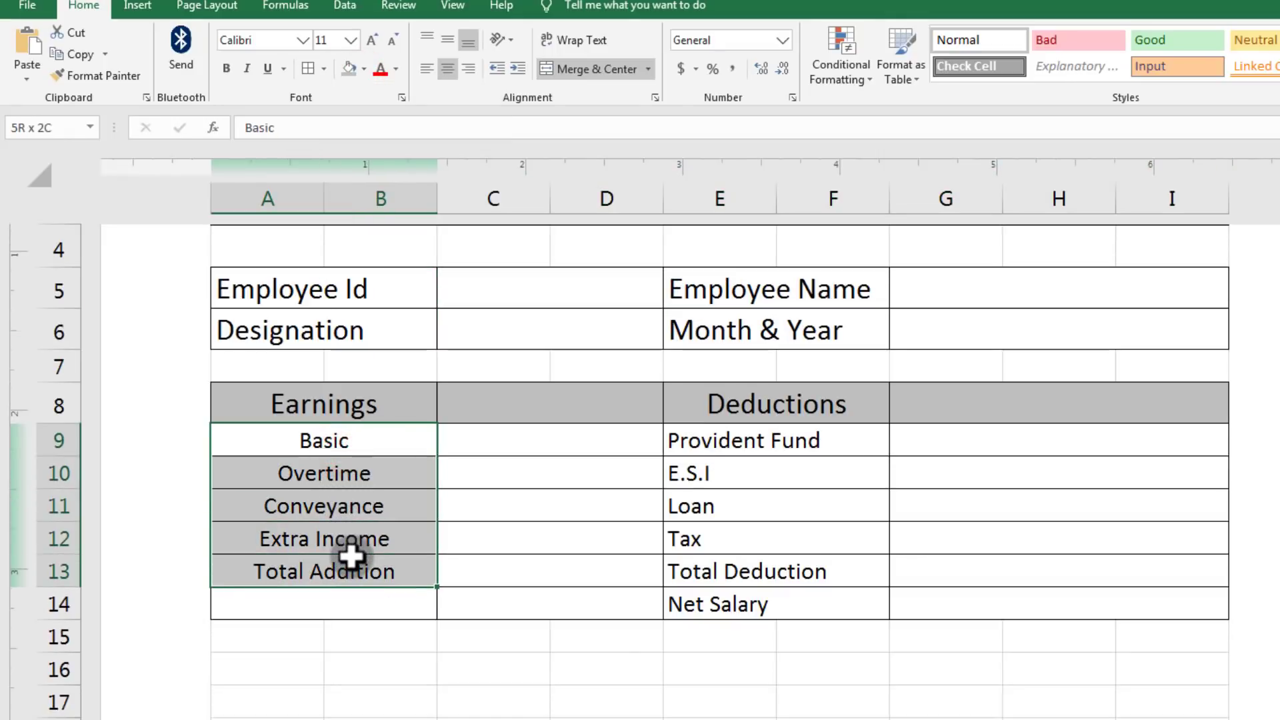
click(359, 37)
click(337, 142)
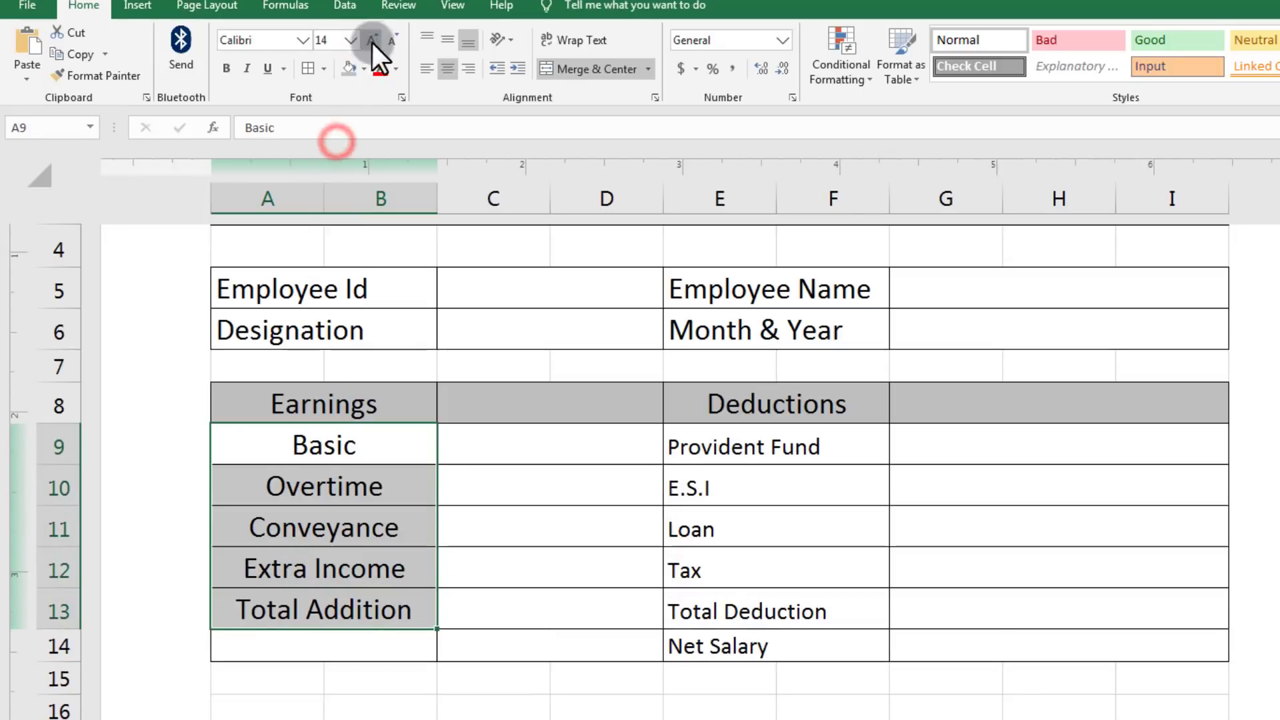
key(ctrl+z)
Step: Increase the font size of the labels Provident Fund to Net Salary in E9:E14 to 12
drag(757, 446, 760, 580)
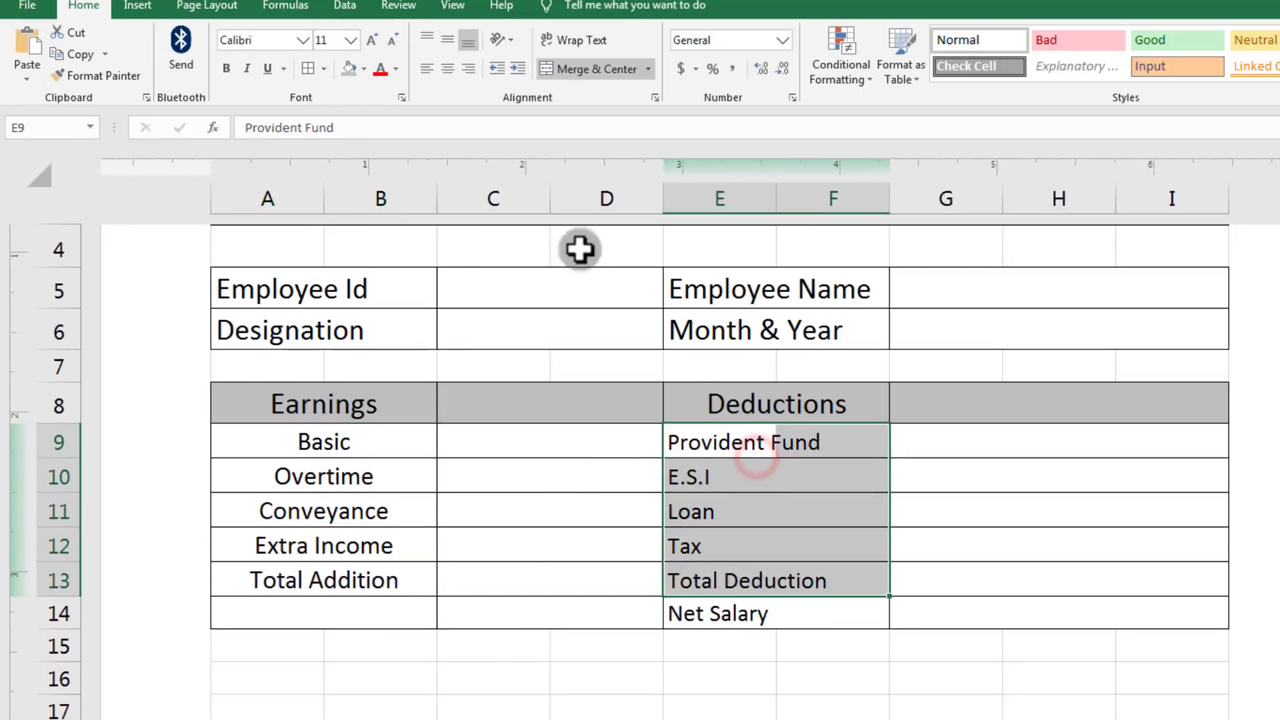
drag(787, 445, 790, 613)
click(372, 41)
click(914, 634)
Step: Make the Net Salary label and the Earnings and Deductions headings in row 8 bold
click(724, 621)
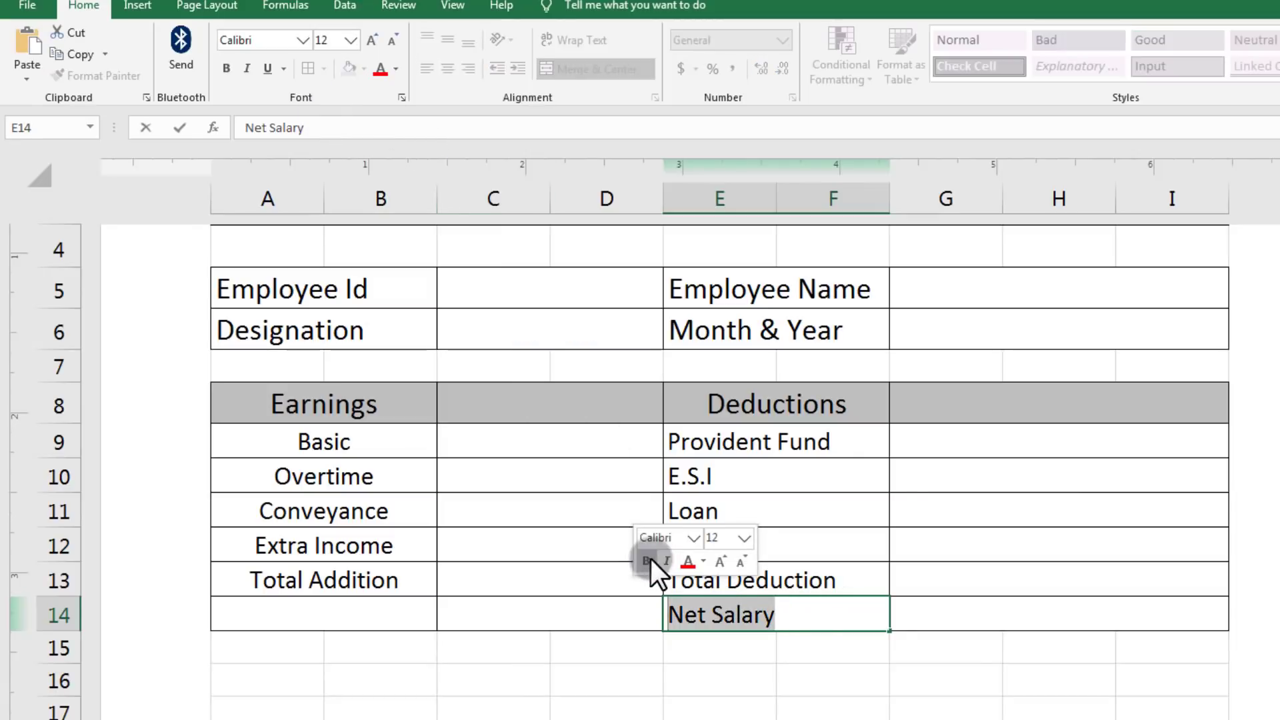
click(643, 564)
click(857, 696)
click(823, 614)
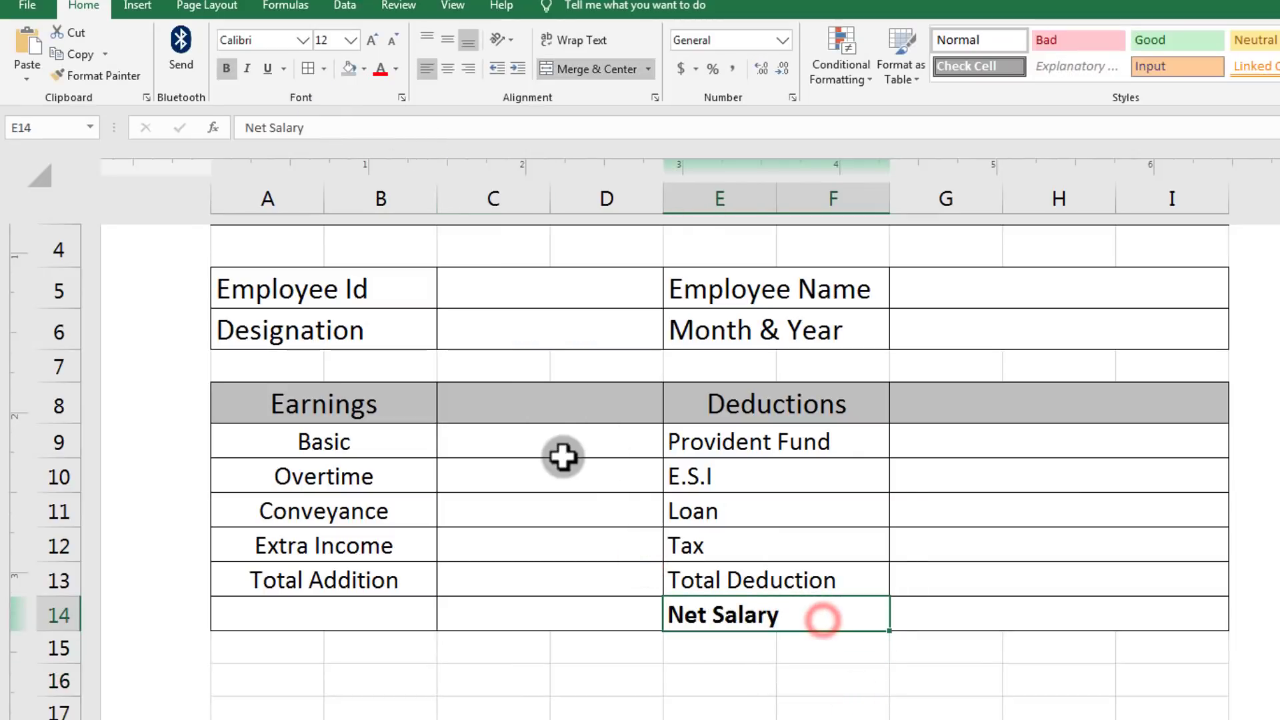
drag(336, 405, 855, 416)
click(226, 68)
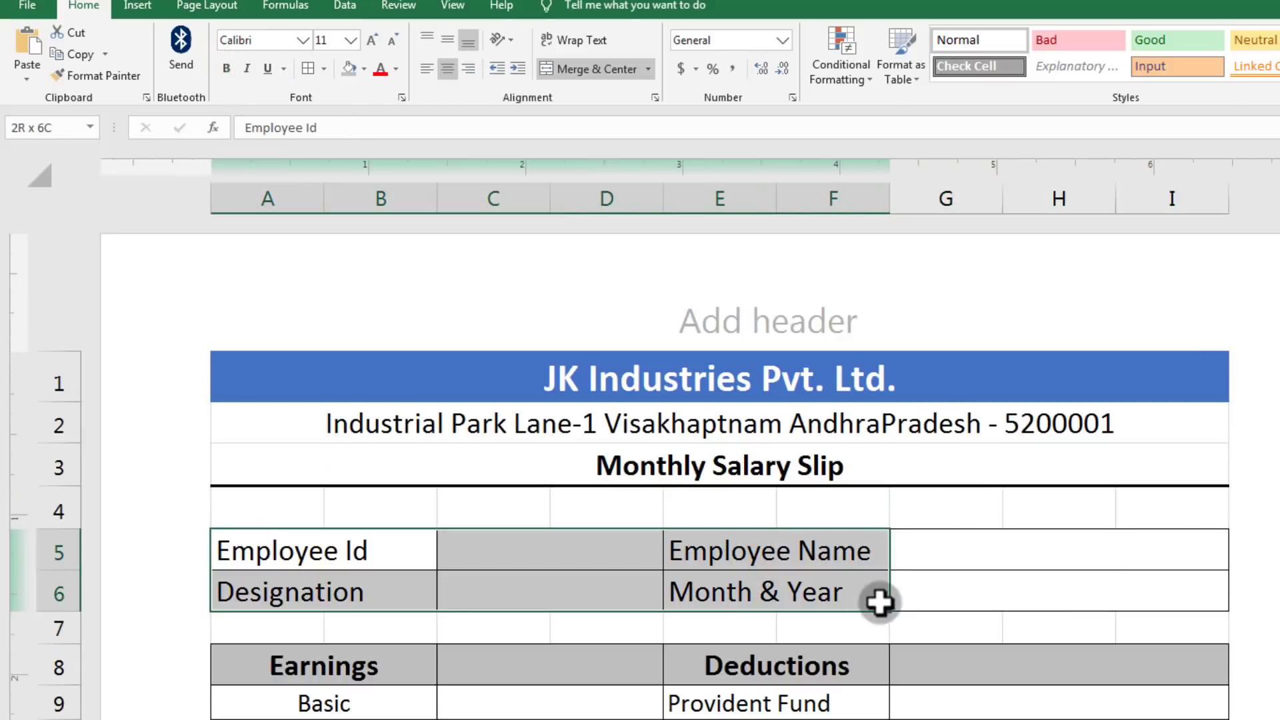
Step: Make the labels Employee Id, Designation, Employee Name and Month & Year in rows 5 and 6 bold
drag(880, 601, 1043, 596)
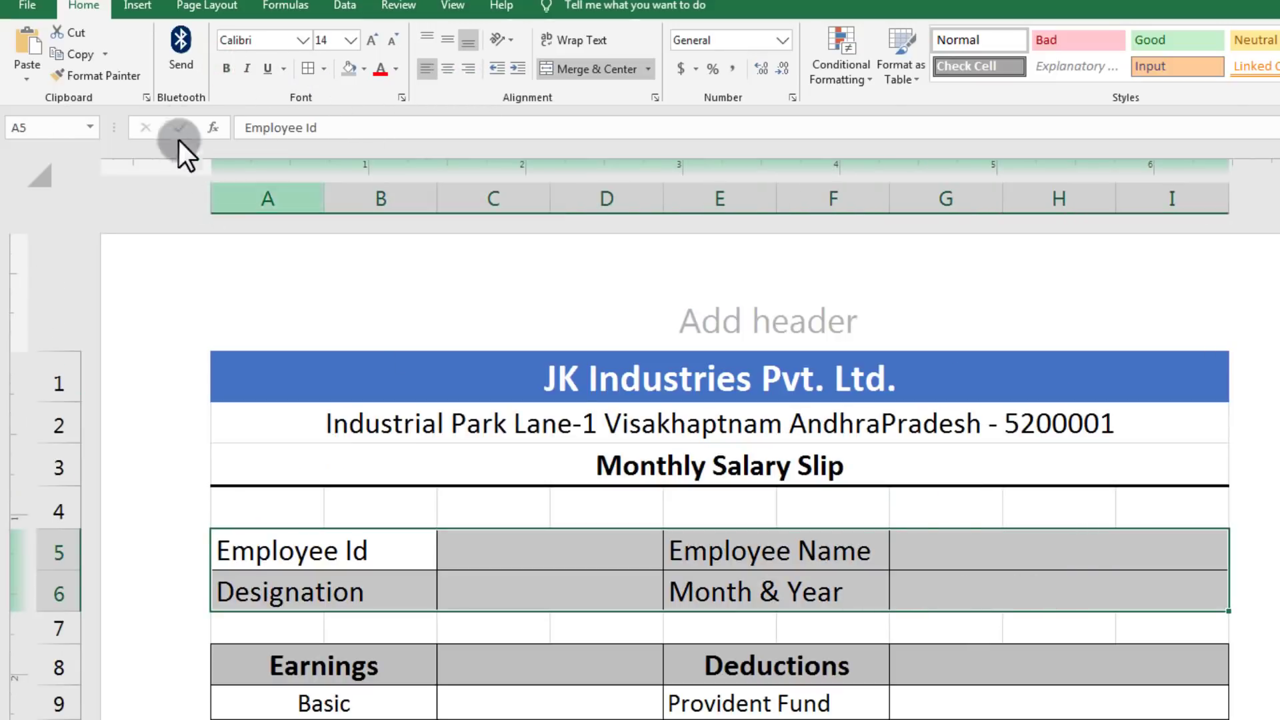
click(774, 517)
click(347, 533)
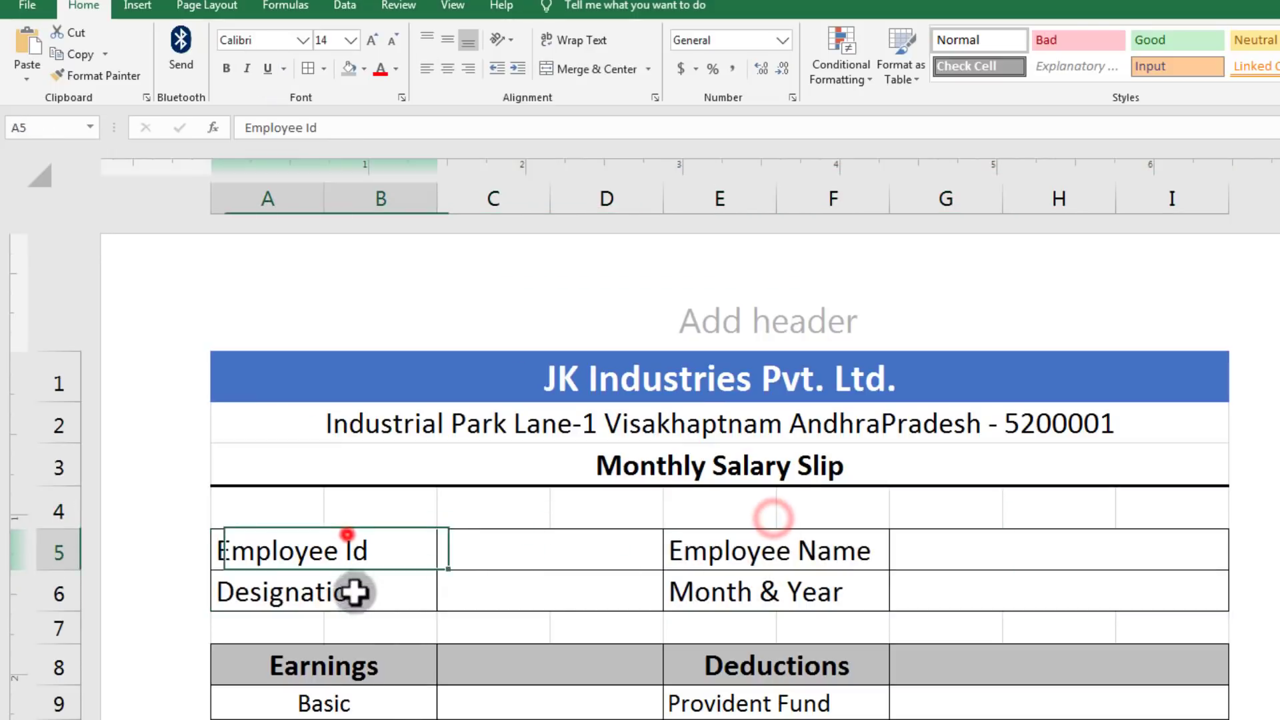
drag(353, 589, 354, 592)
click(228, 68)
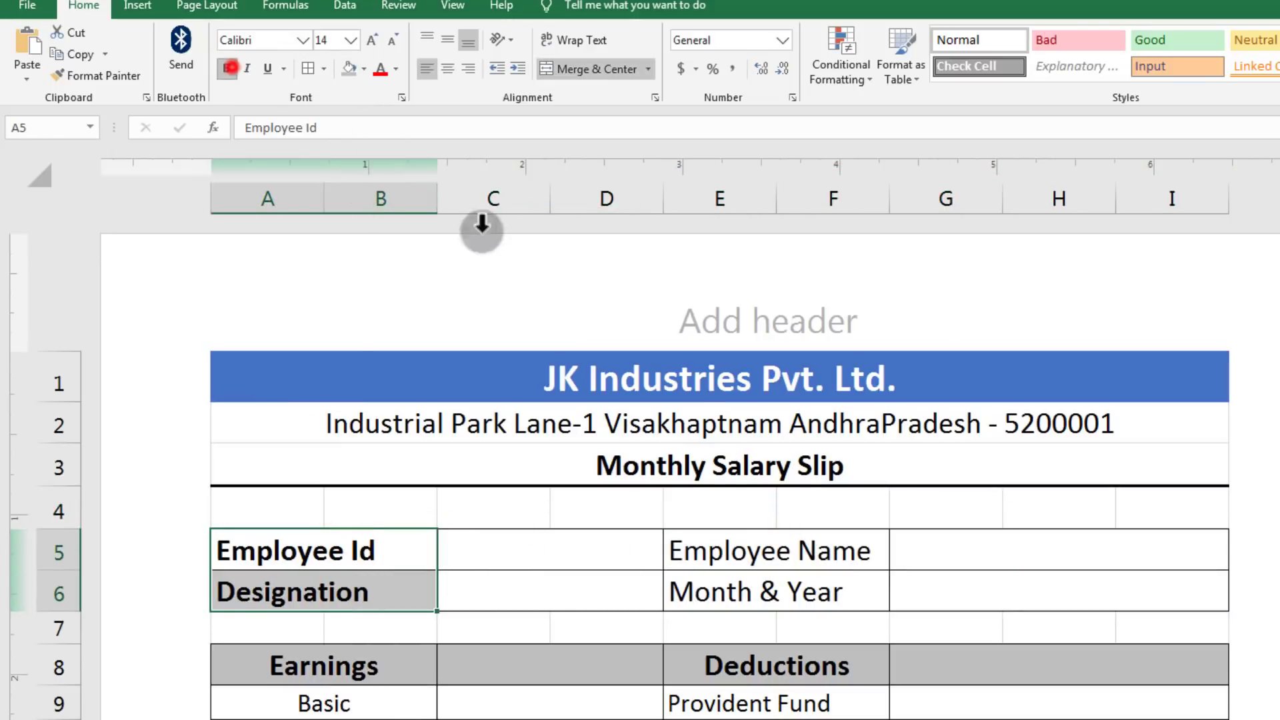
drag(772, 550, 772, 592)
click(227, 68)
Step: Merge and center A16:I16 below the salary table for a signature line
scroll(333, 466, down, 2)
click(334, 511)
click(298, 681)
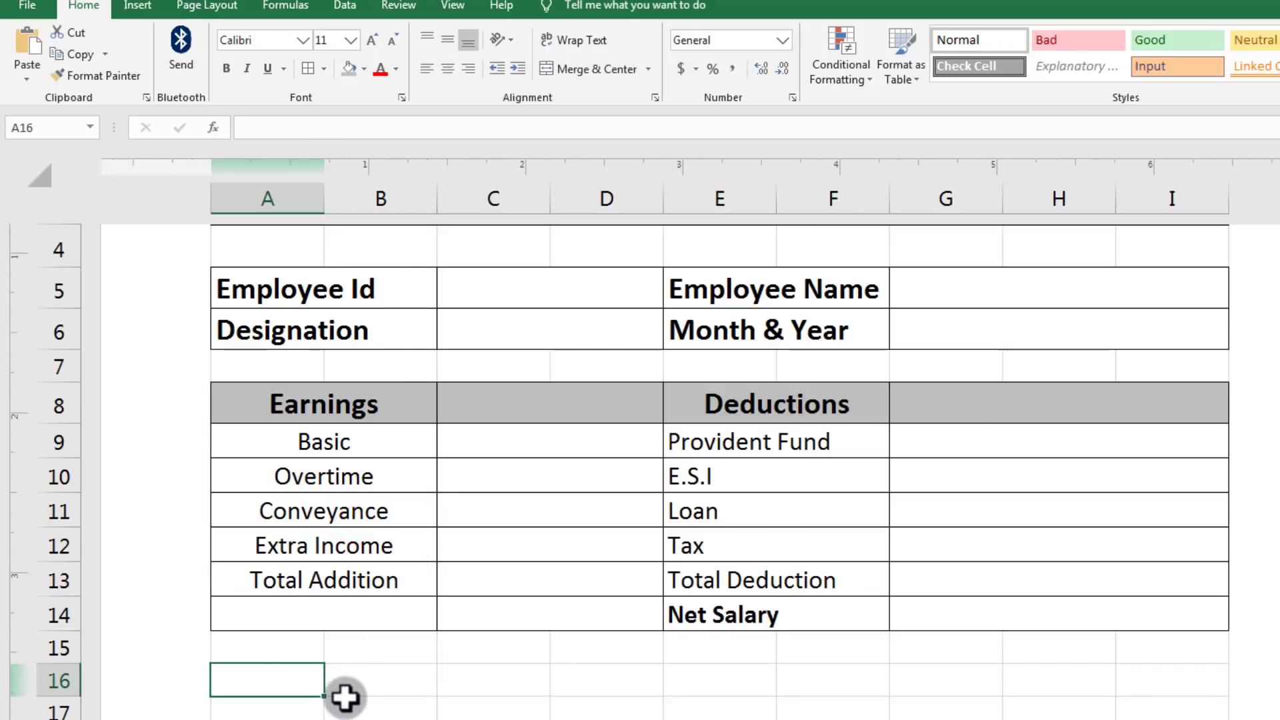
click(263, 671)
drag(278, 678, 1172, 680)
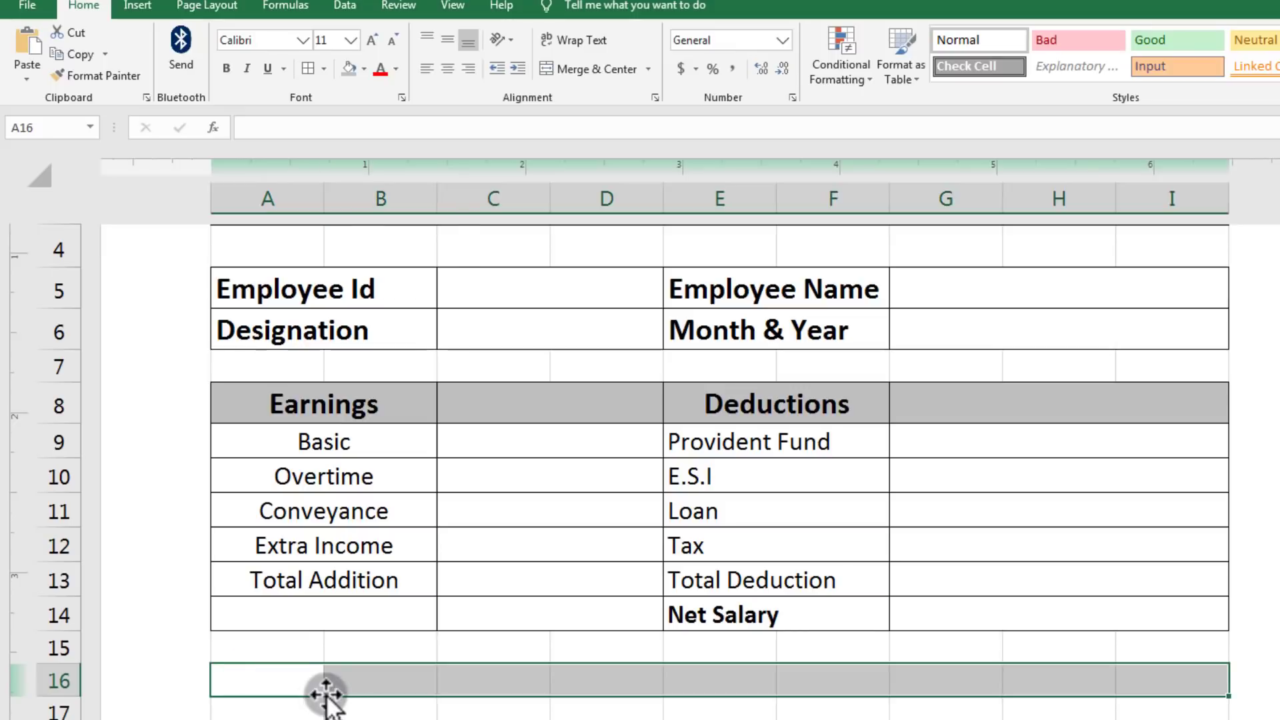
click(593, 69)
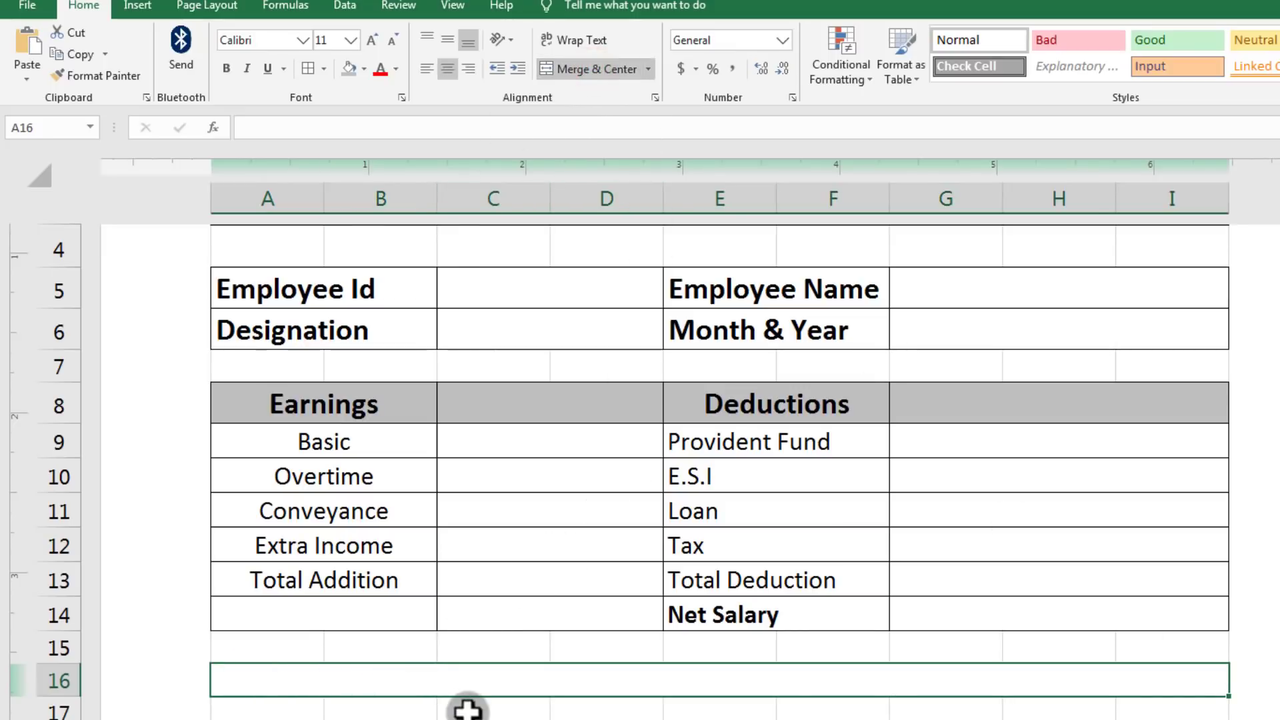
Step: Enter "Signature of the Employee" and "Director" in the merged row 16, each followed by a long underscore line
text(s)
text(Signatu)
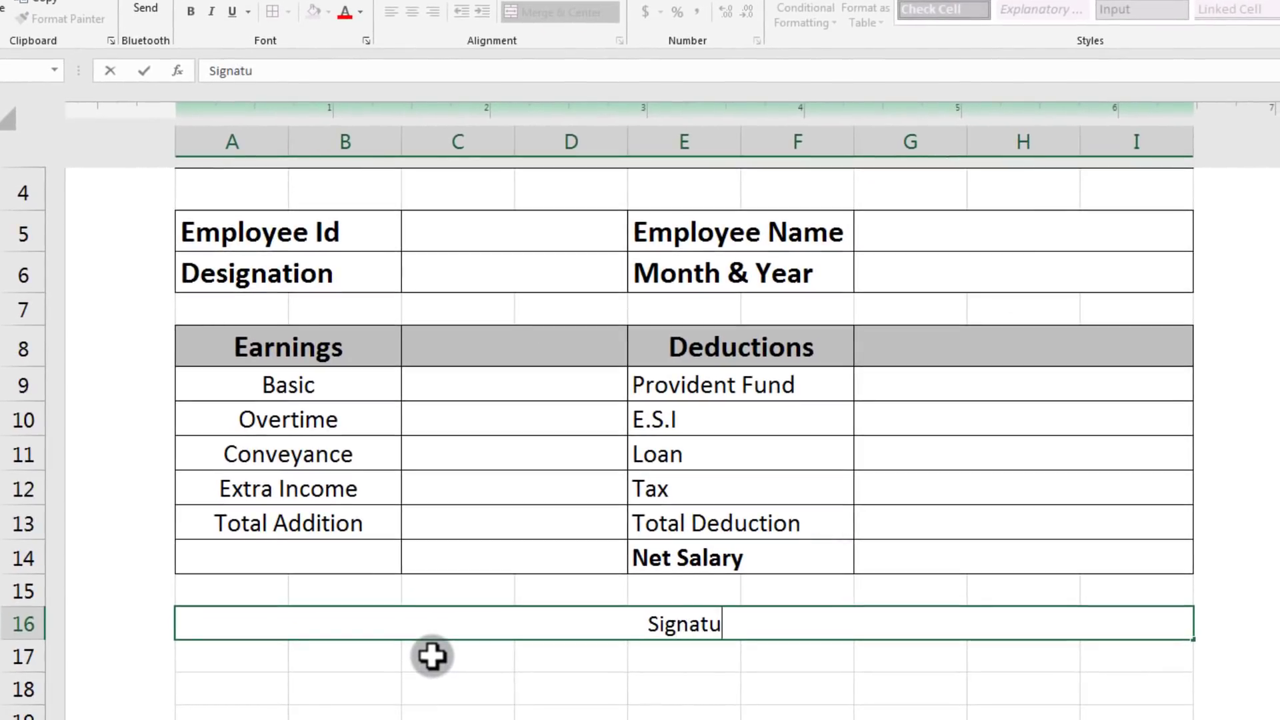
text(re of the Employee)
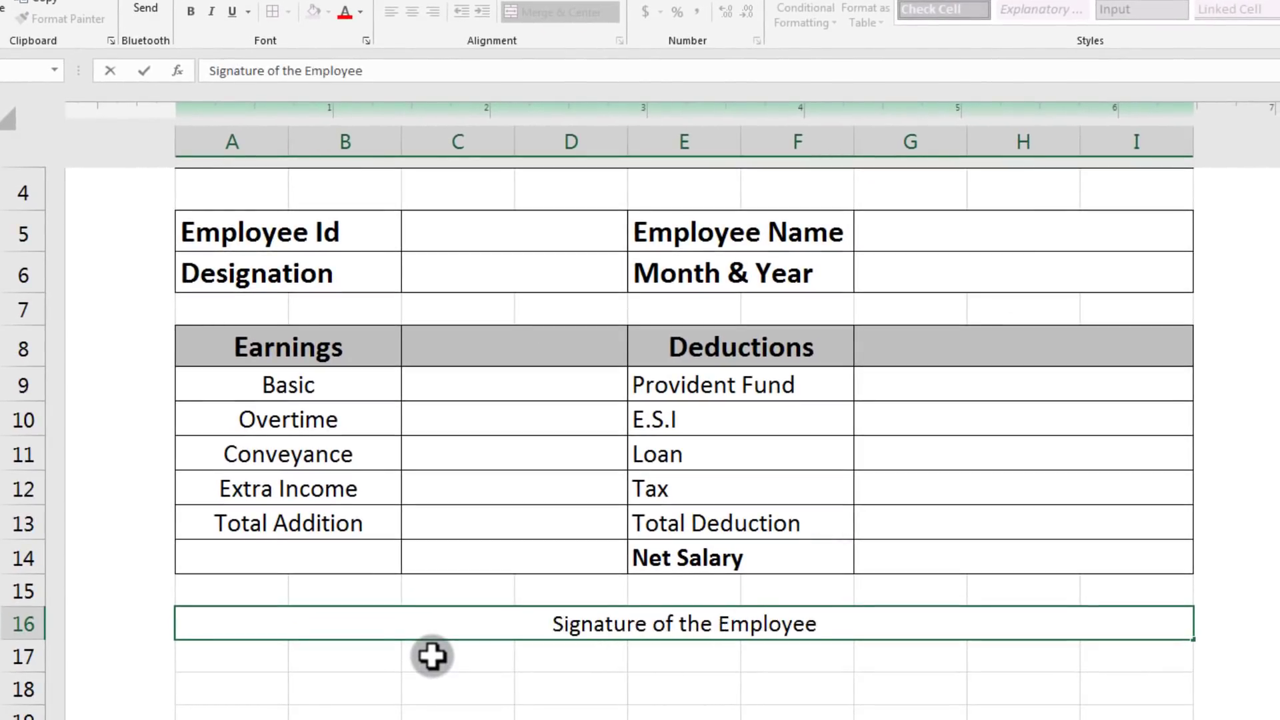
text(__)
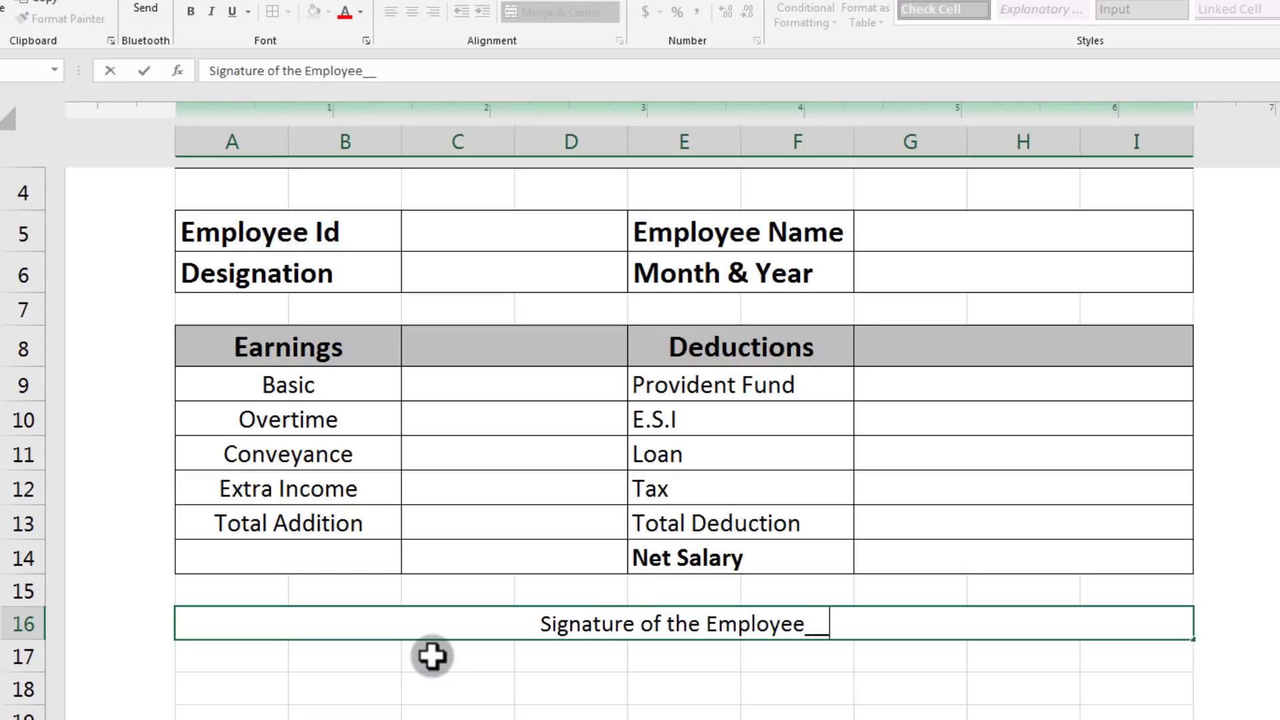
text(____________________________)
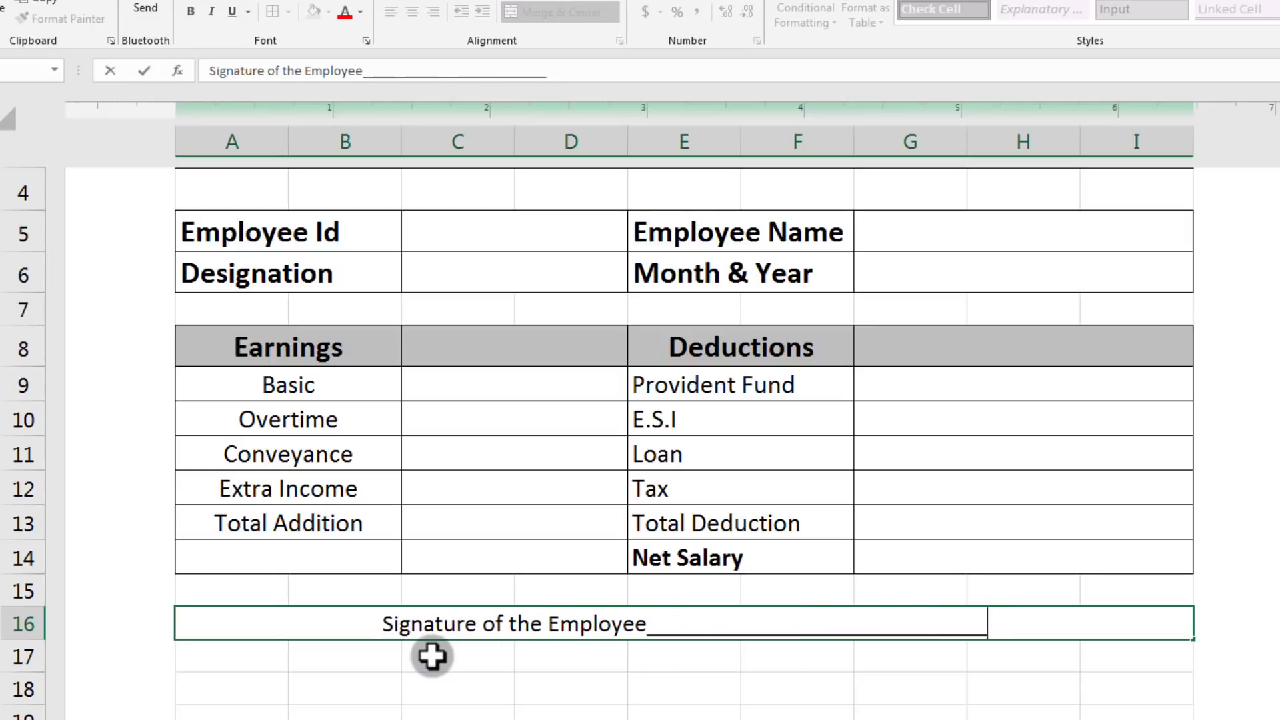
key(BackSpace)
key(BackSpace)
key(BackSpace)
key(BackSpace)
key(BackSpace)
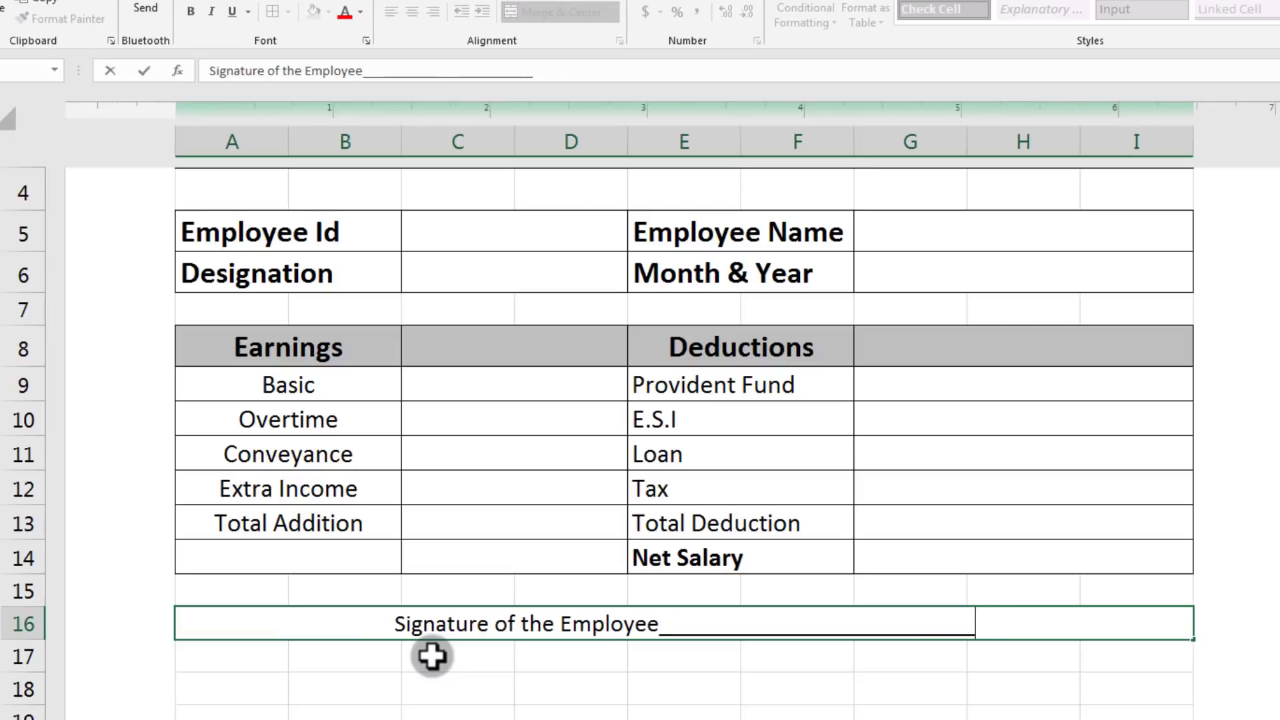
text(Director______________)
key(Return)
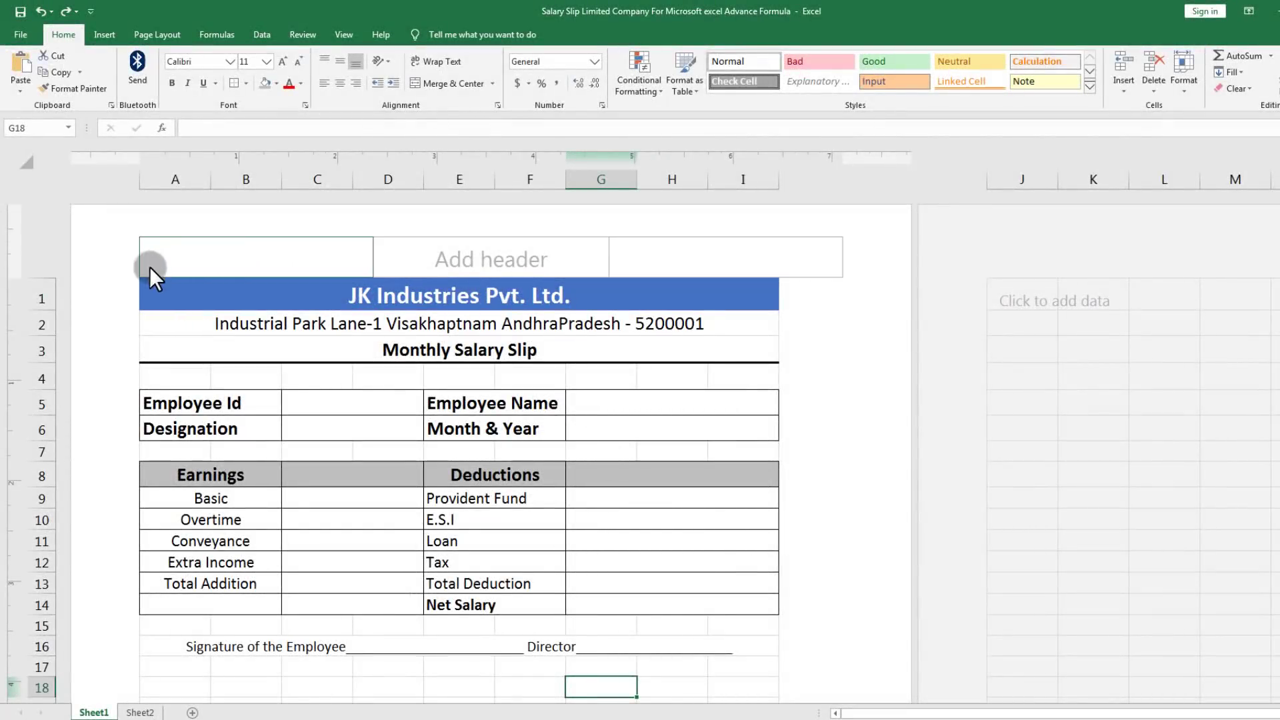
Step: Apply outside borders around the whole salary slip, A1:I17
drag(148, 288, 644, 672)
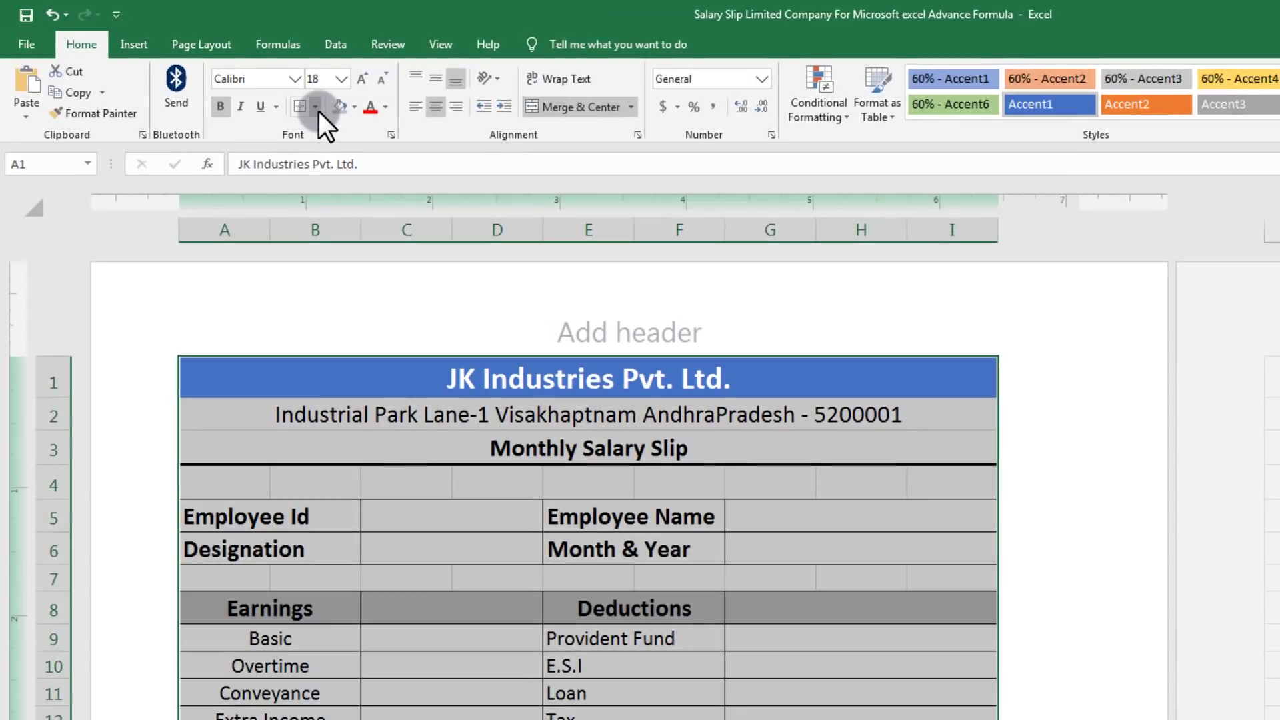
click(246, 83)
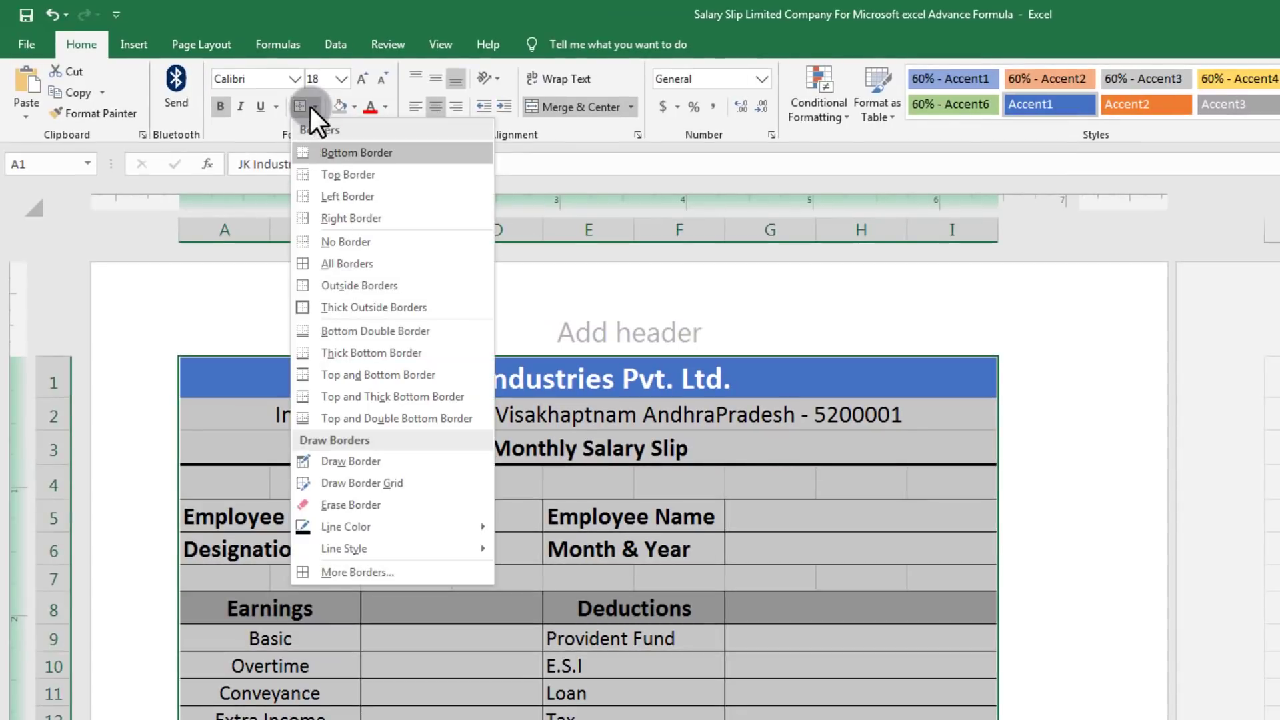
click(312, 105)
click(312, 106)
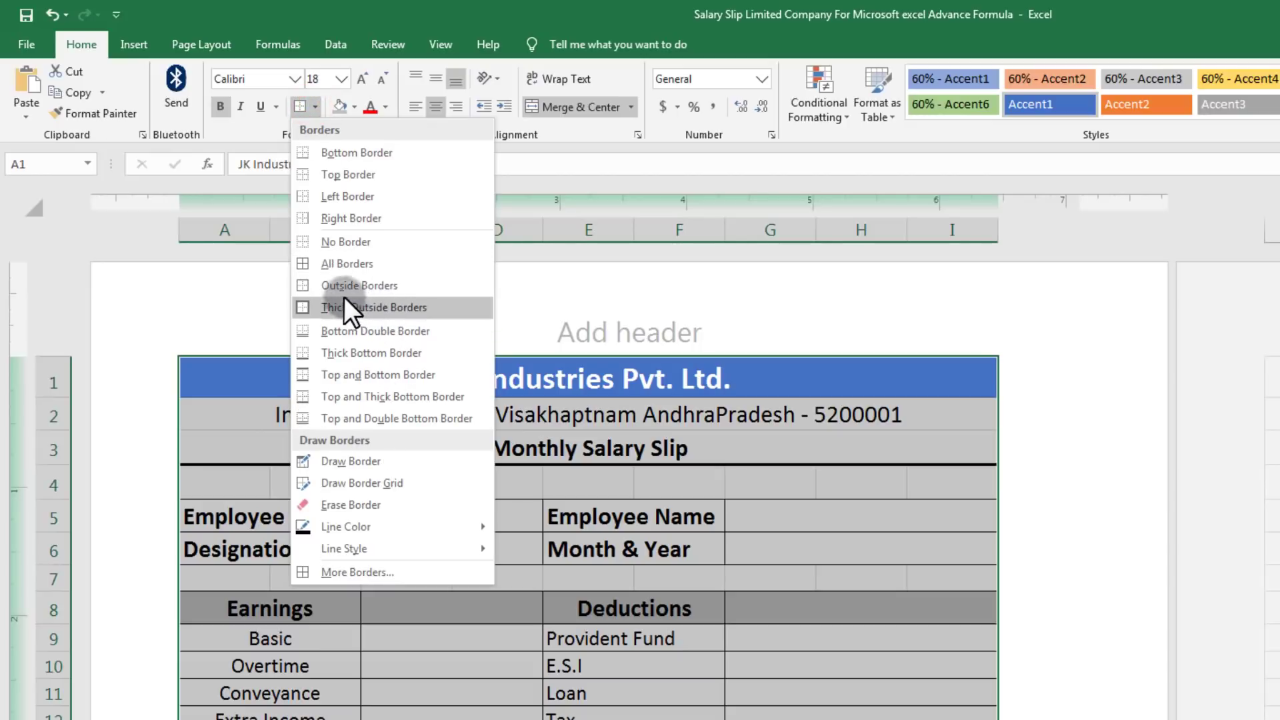
click(366, 286)
click(812, 558)
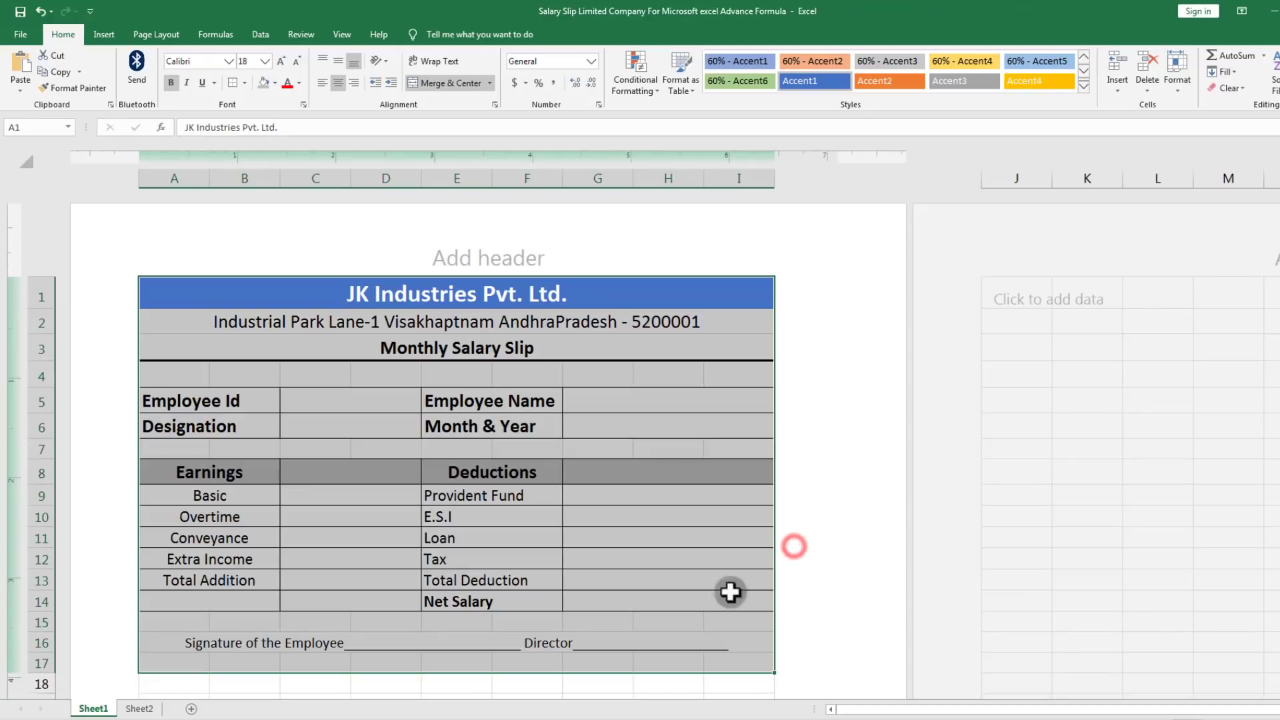
click(650, 618)
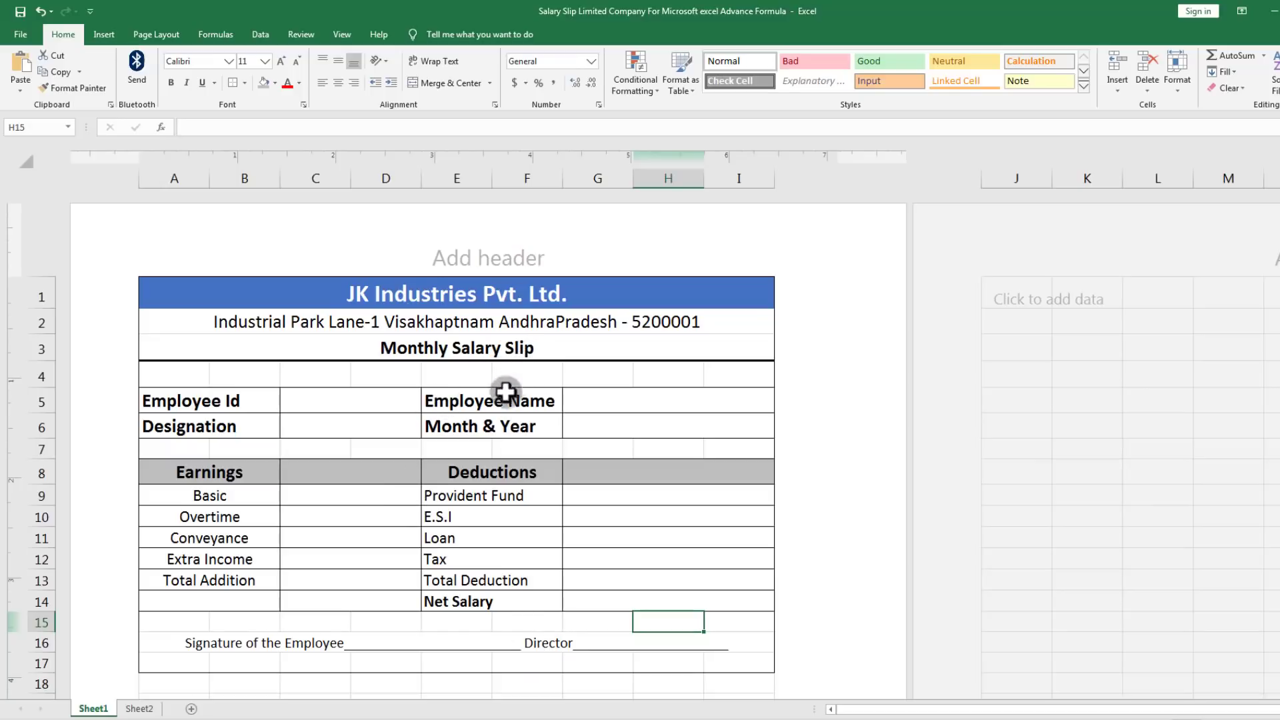
click(339, 402)
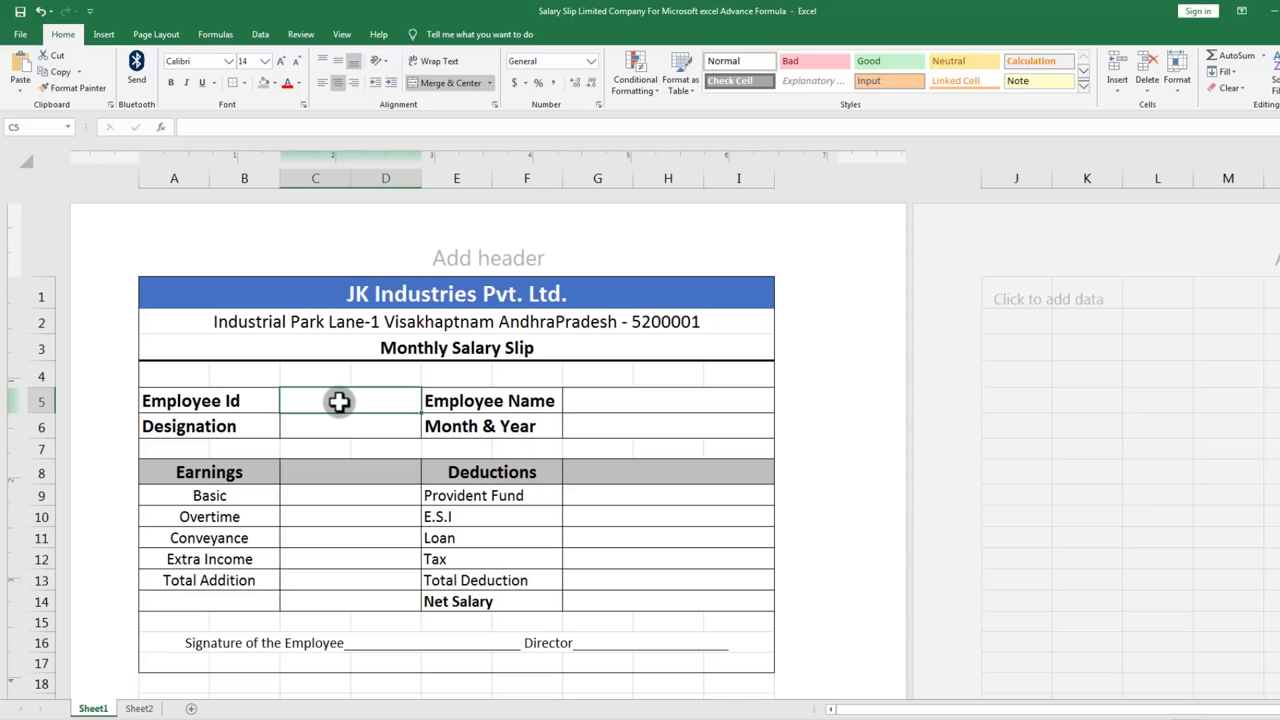
click(626, 396)
click(327, 400)
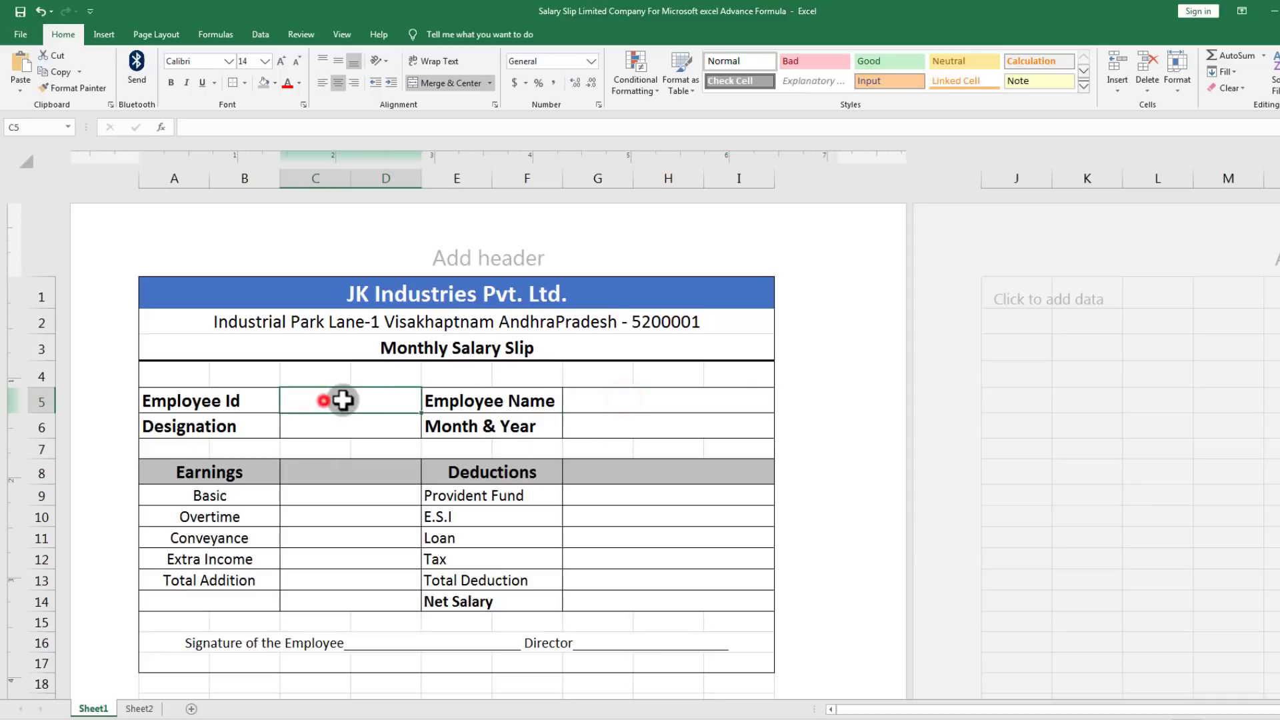
click(608, 401)
click(348, 428)
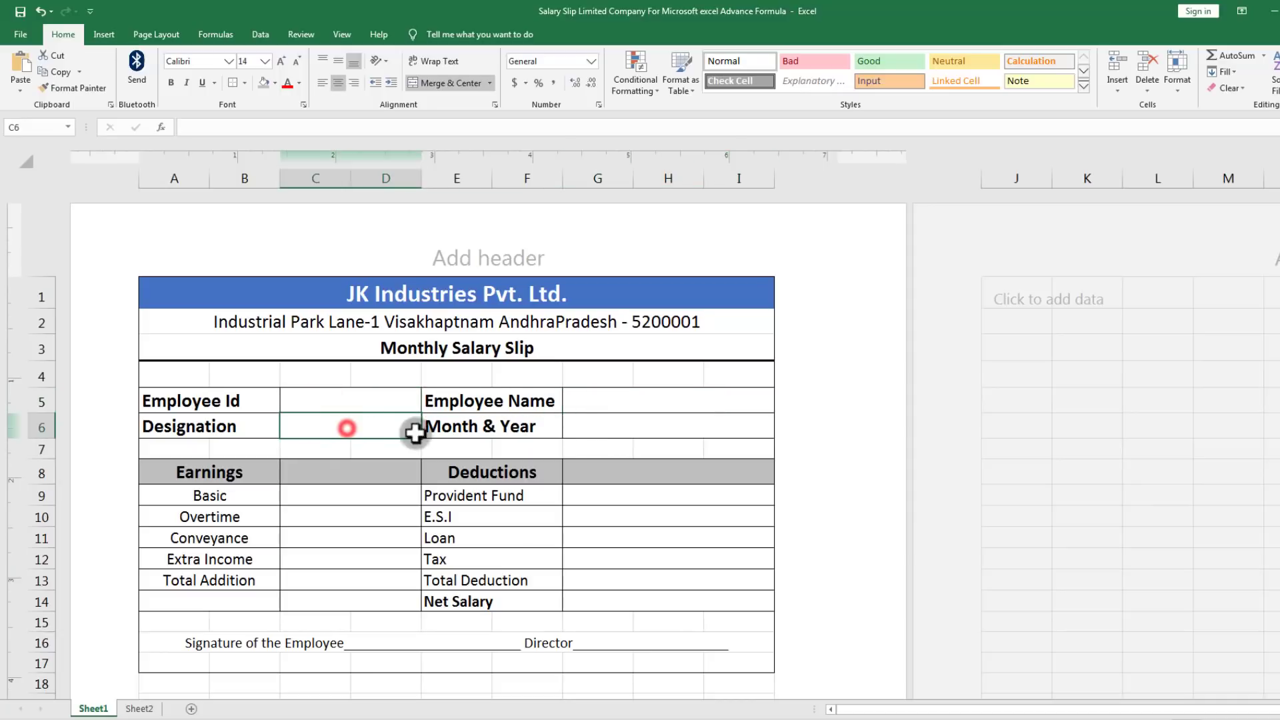
click(604, 428)
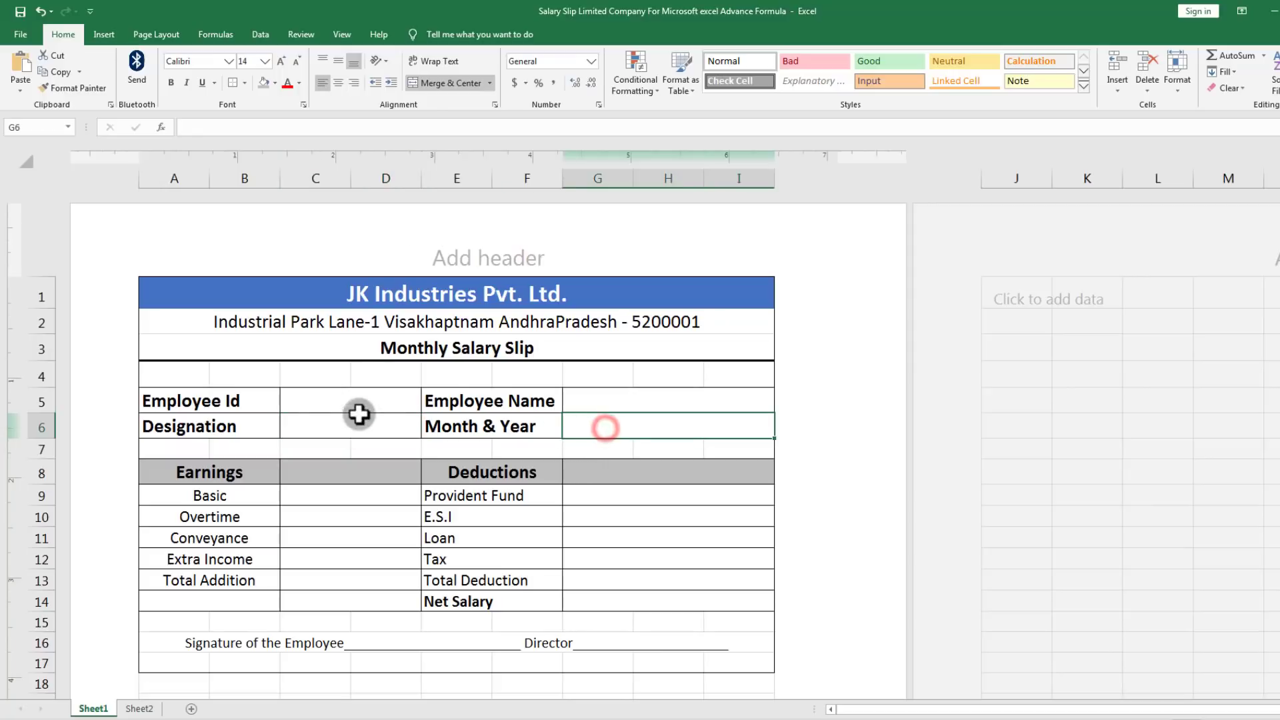
Step: Fill in the slip's sample employee details: an employee ID, designation Manager, the employee's name and month Dec-20
click(320, 398)
text(A)
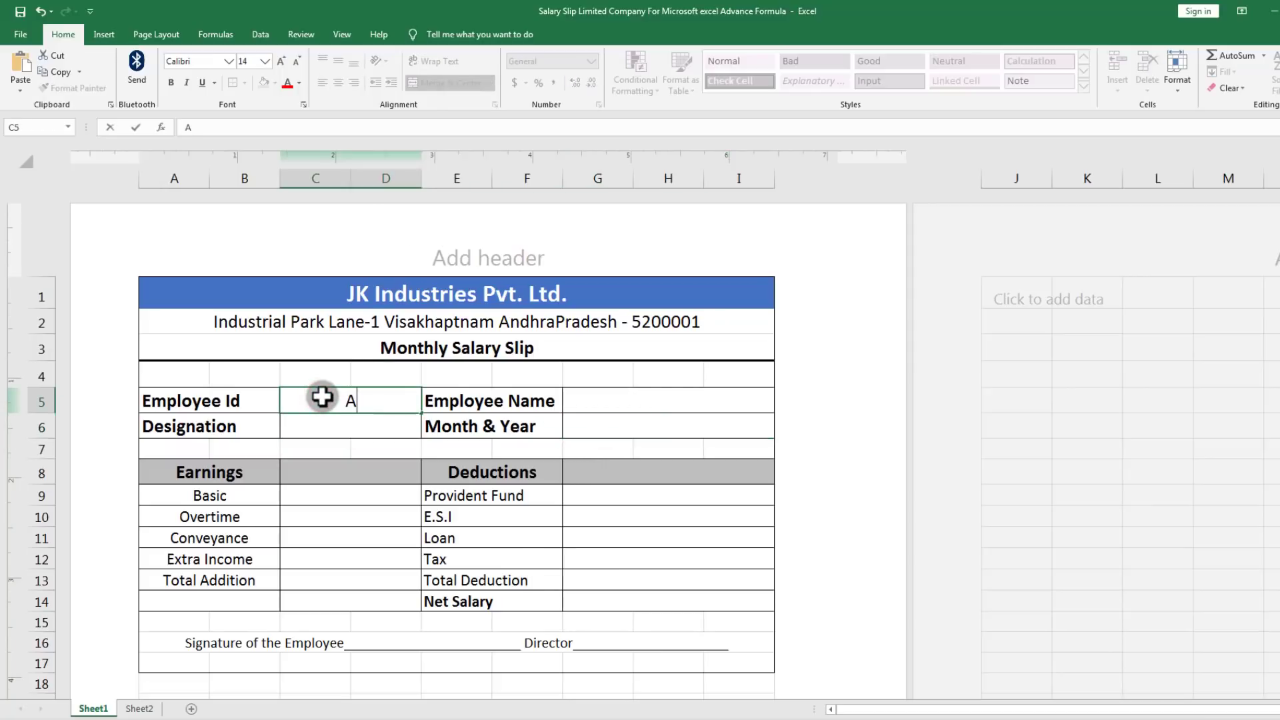
key(BackSpace)
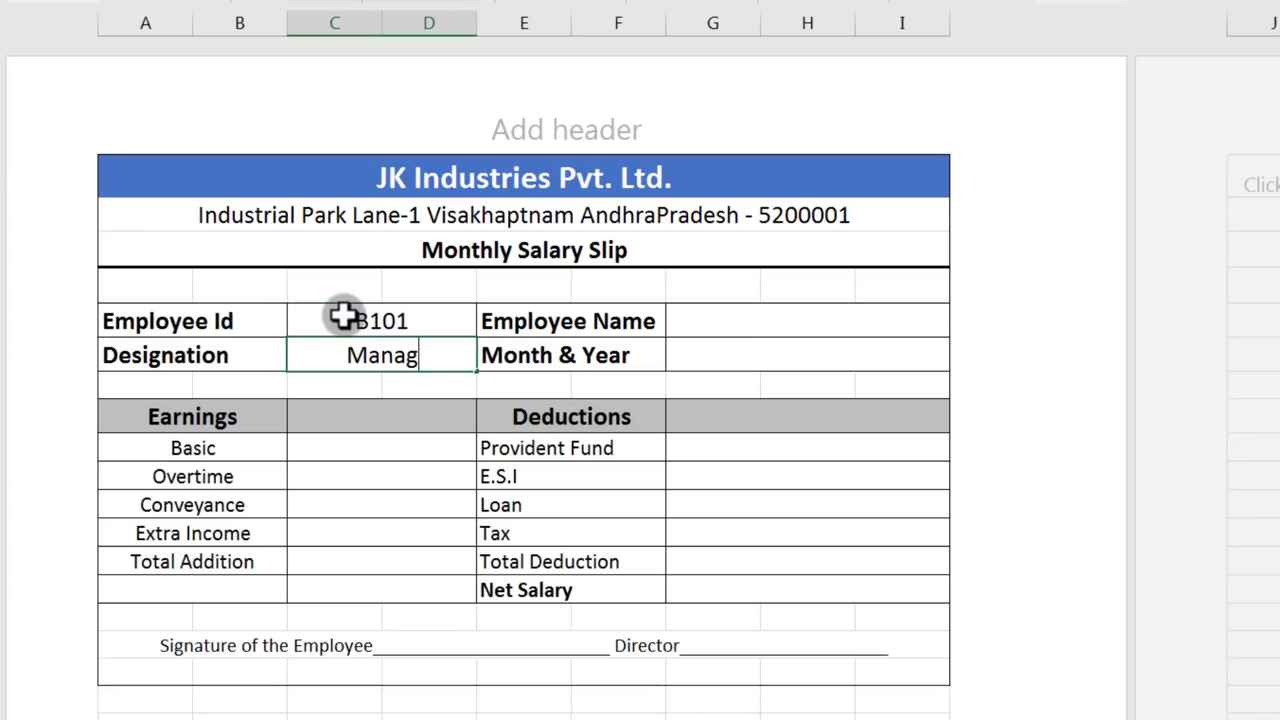
key(Return)
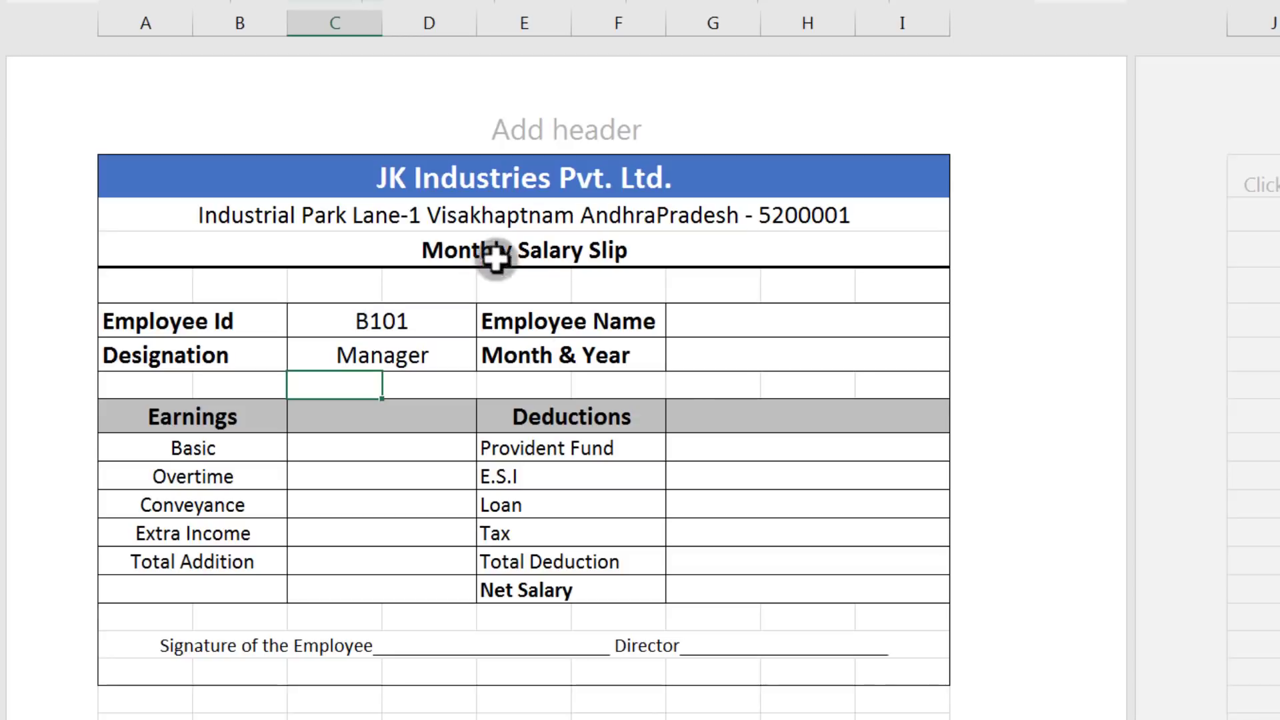
click(747, 322)
text(Mohan)
click(728, 355)
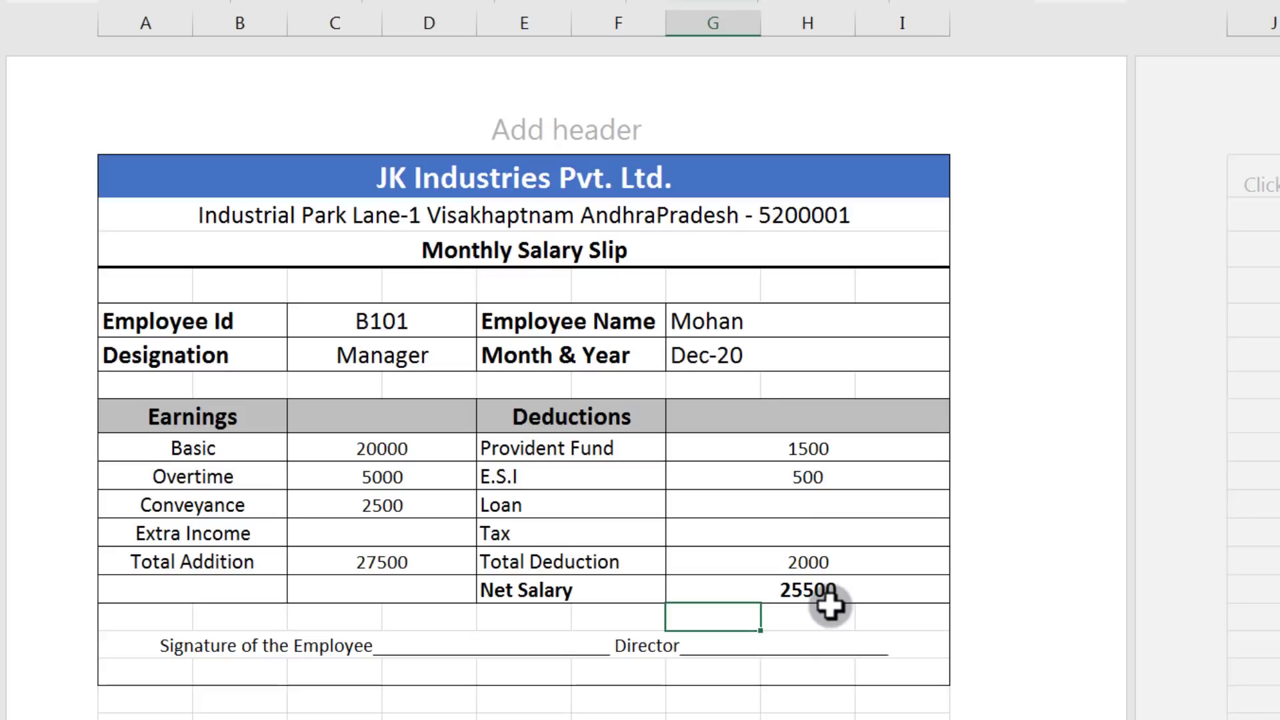
Step: Clear the sample earnings, deductions and employee details from the salary slip, leaving the labels in place
mouse_move(363, 450)
mouse_down()
mouse_move(391, 586)
mouse_move(401, 561)
mouse_move(423, 572)
mouse_up()
key(Delete)
drag(830, 446, 814, 584)
key(Delete)
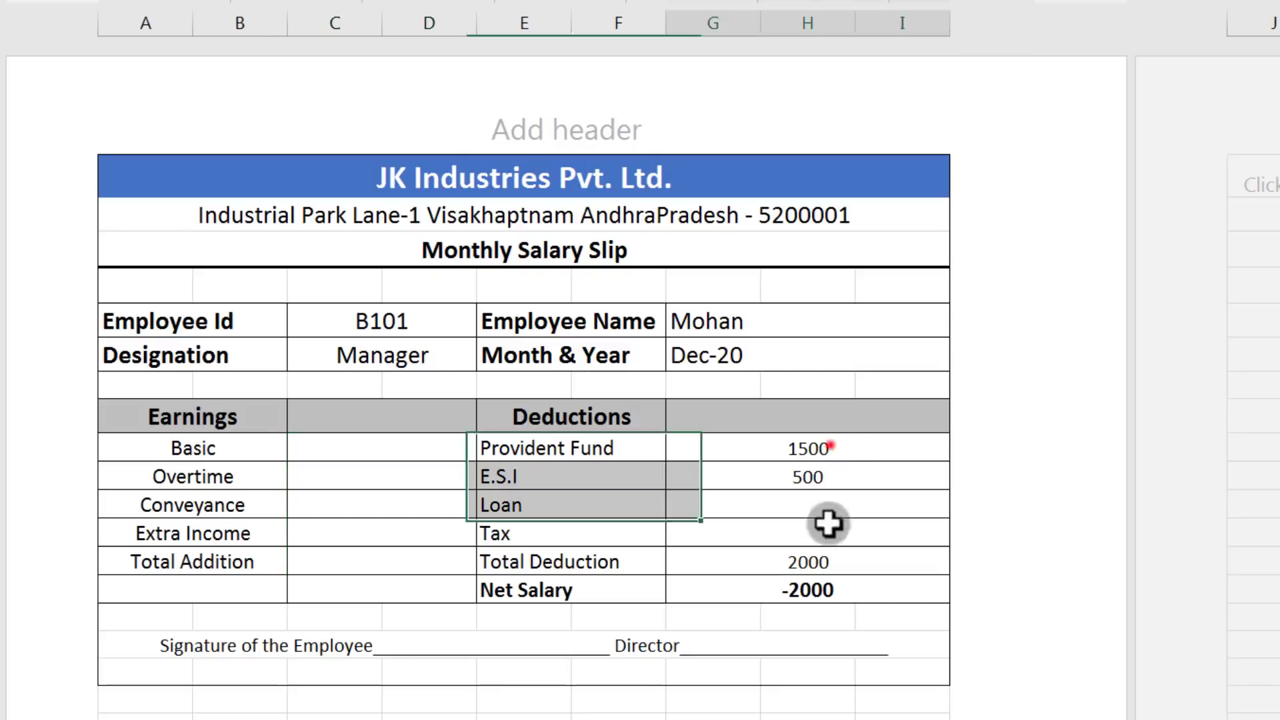
click(694, 351)
key(Delete)
click(717, 323)
key(Delete)
click(800, 482)
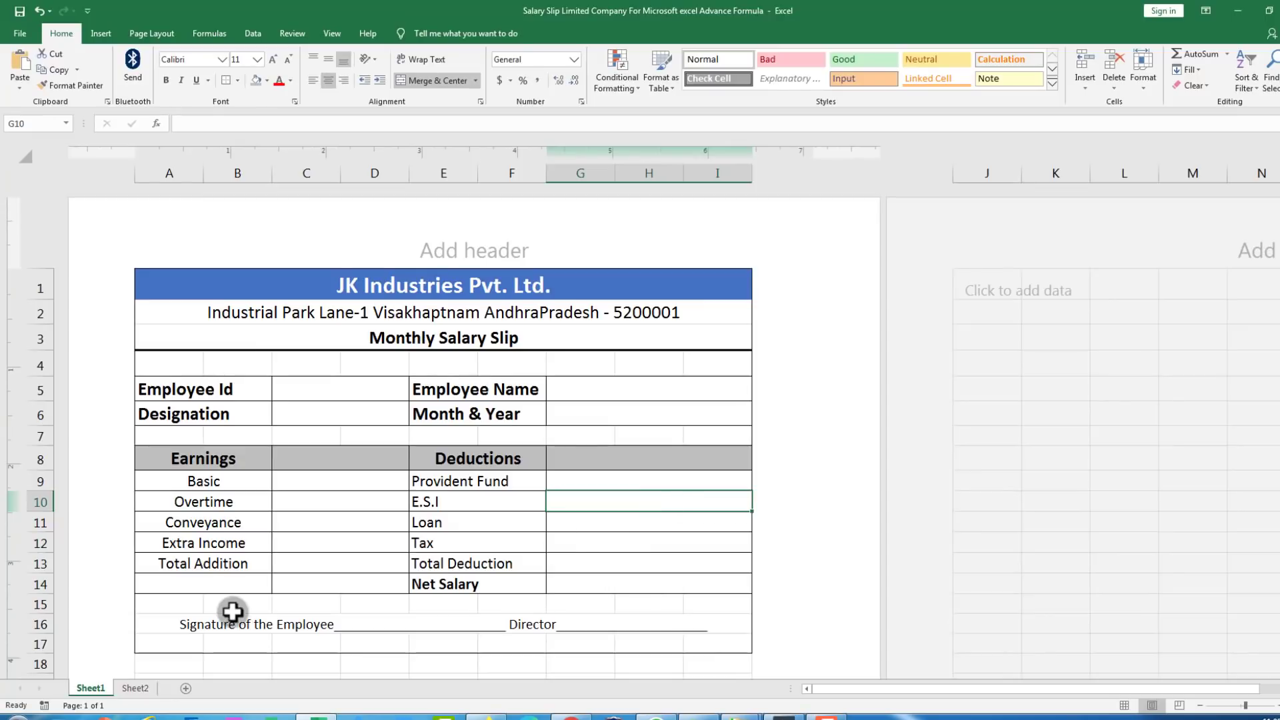
Step: Open the sheet with the employee salary table and review its employee headings and the Basic, Overtime amt. and Conveyance columns
click(163, 688)
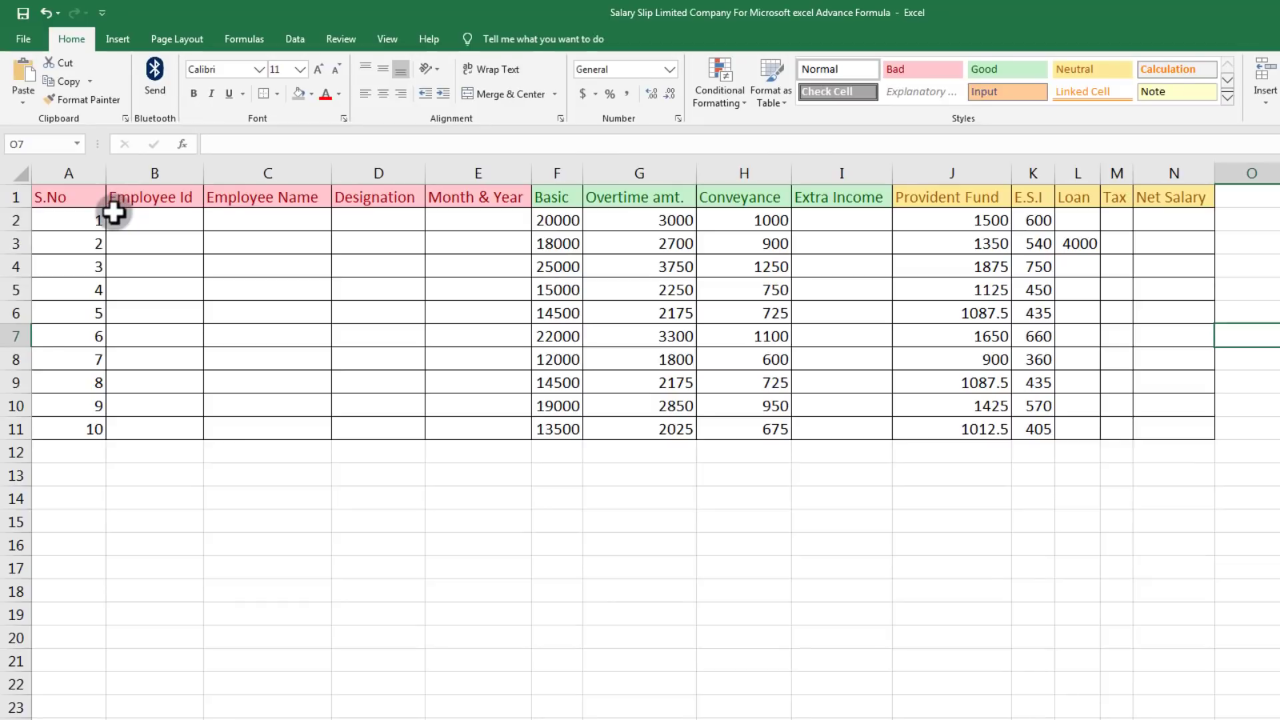
click(51, 197)
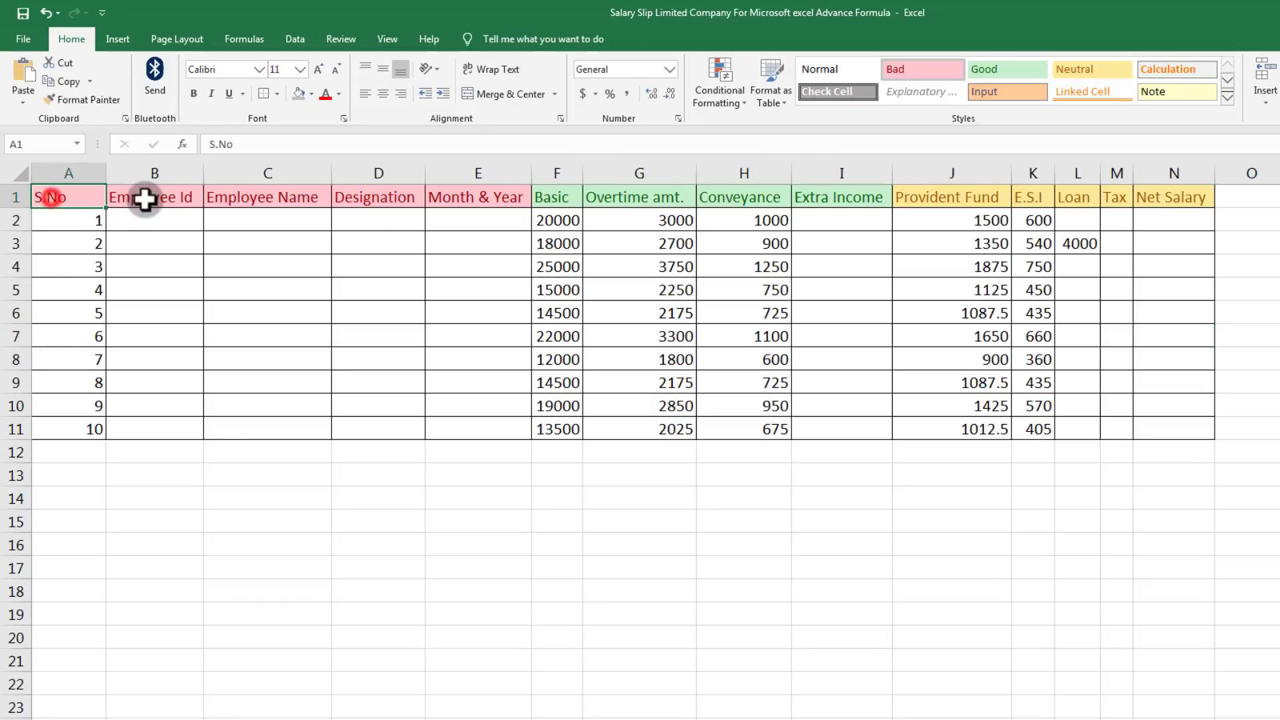
click(146, 199)
click(259, 202)
click(360, 202)
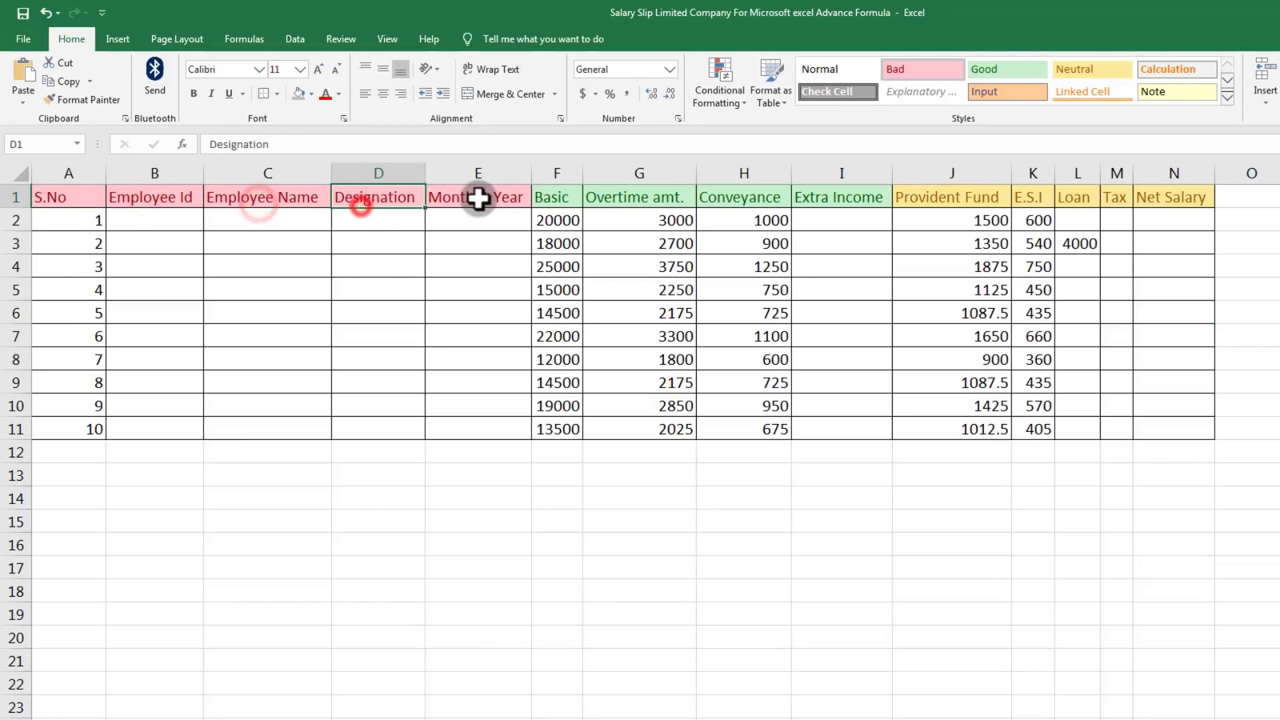
click(474, 197)
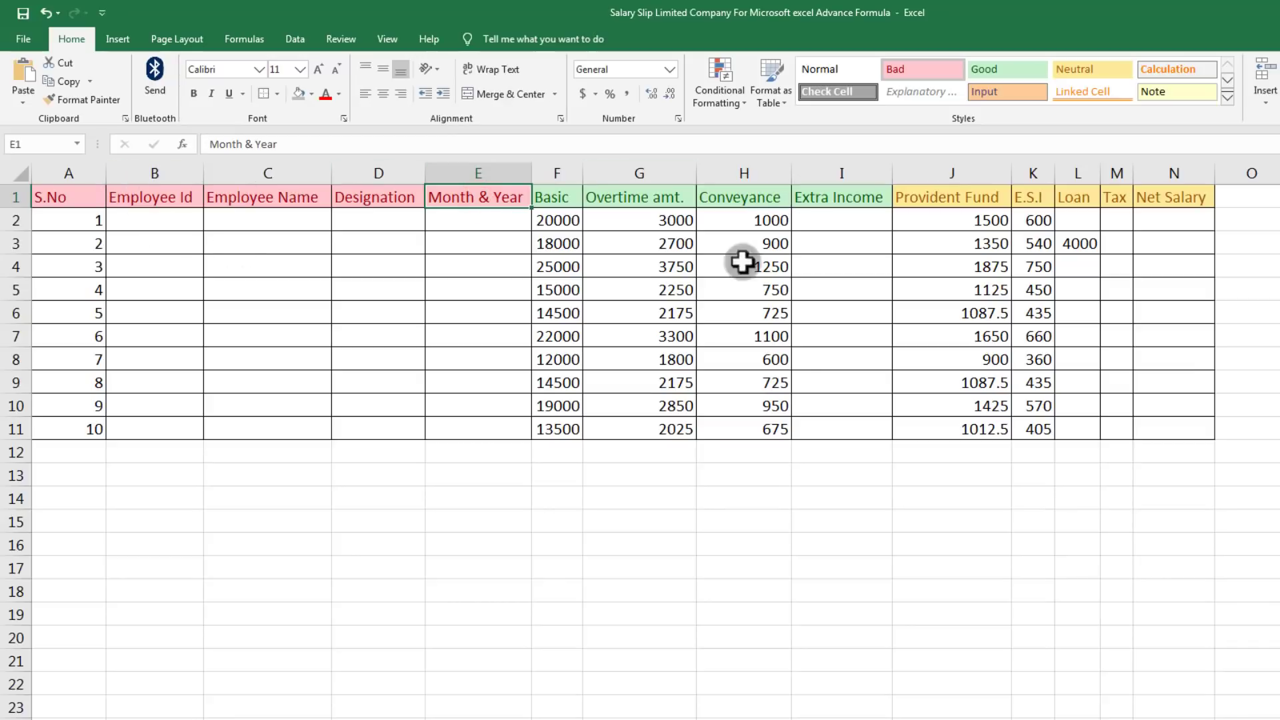
drag(564, 198, 571, 434)
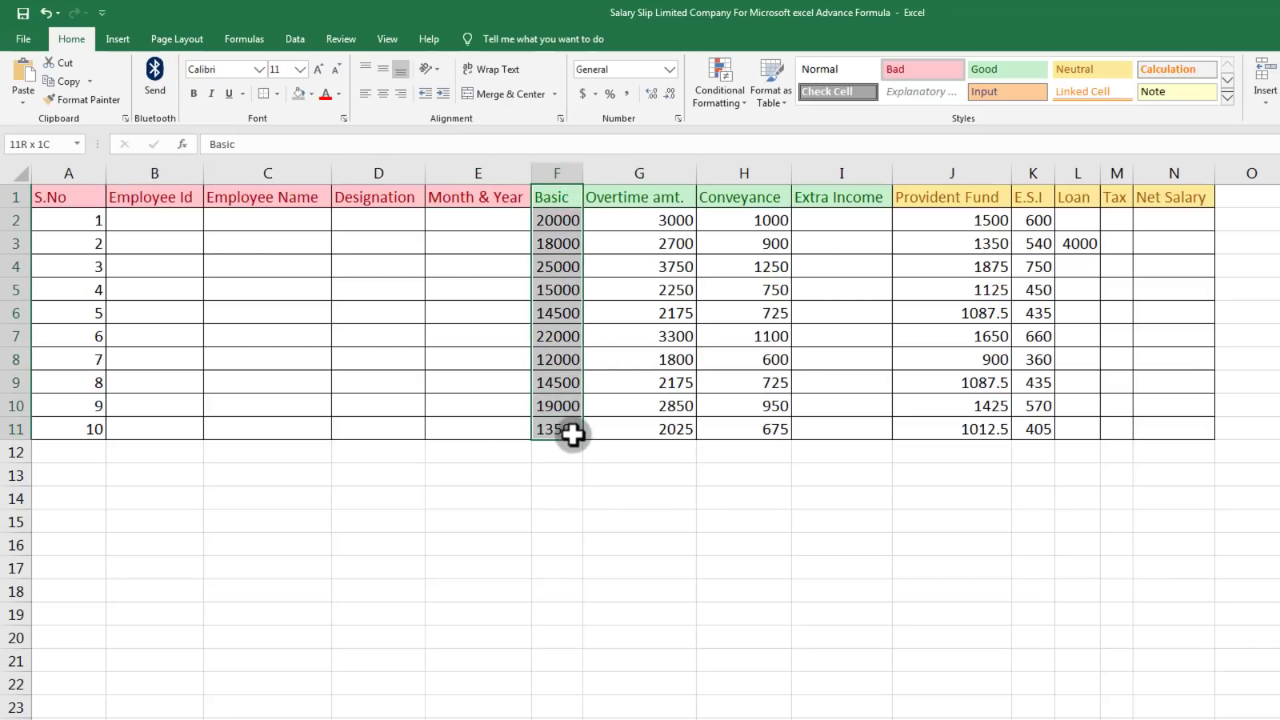
drag(660, 195, 679, 418)
drag(745, 197, 767, 430)
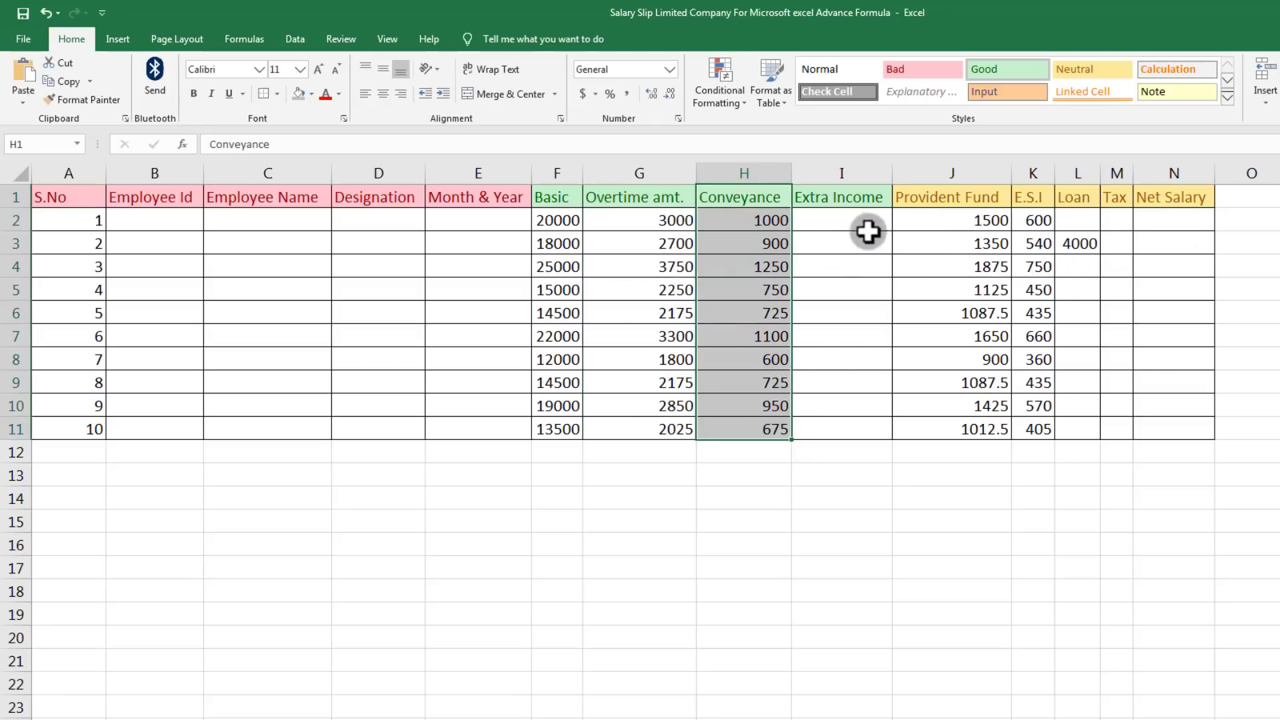
Step: Enter the first two employee IDs in B2 and B3 and extend the series down to B11
click(155, 219)
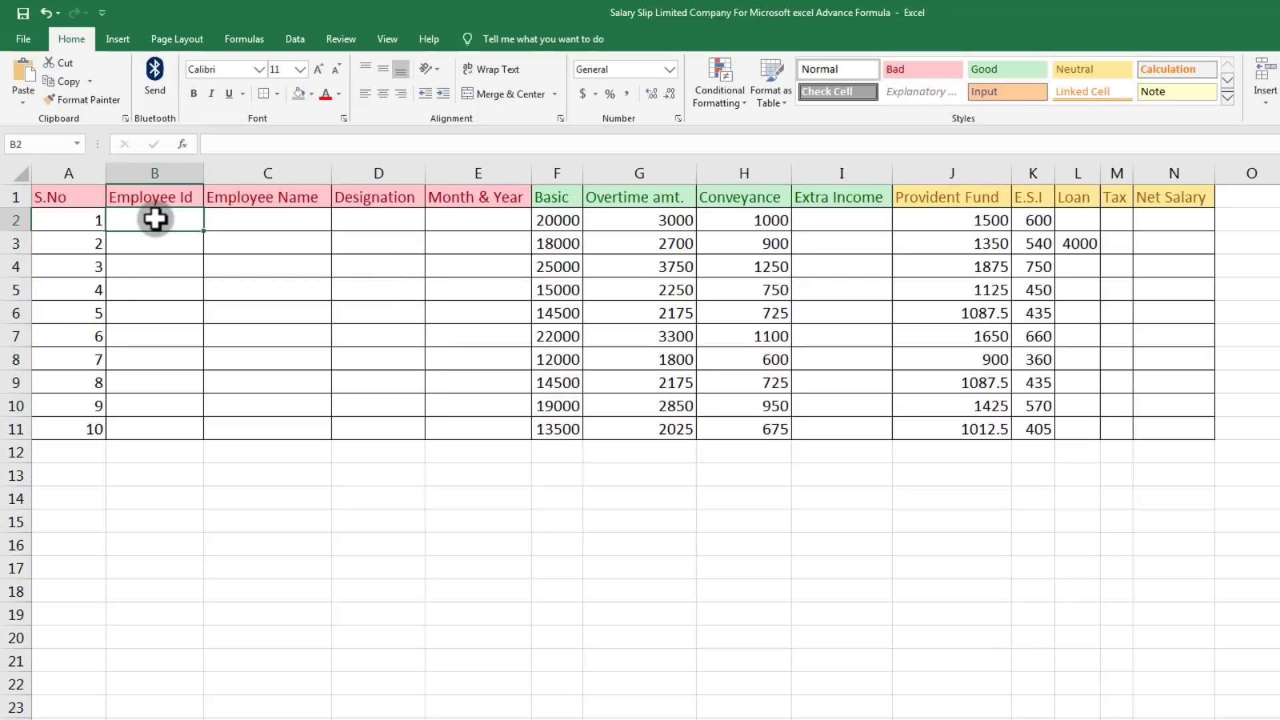
double_click(154, 220)
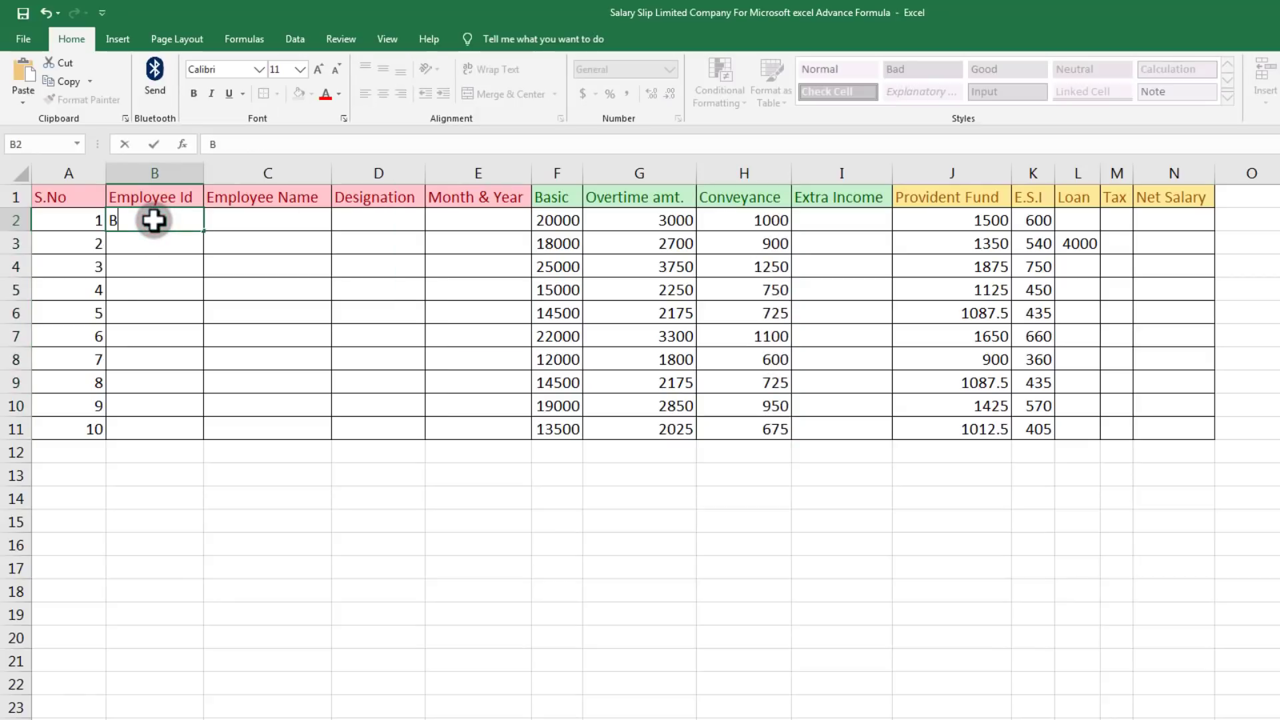
key(Return)
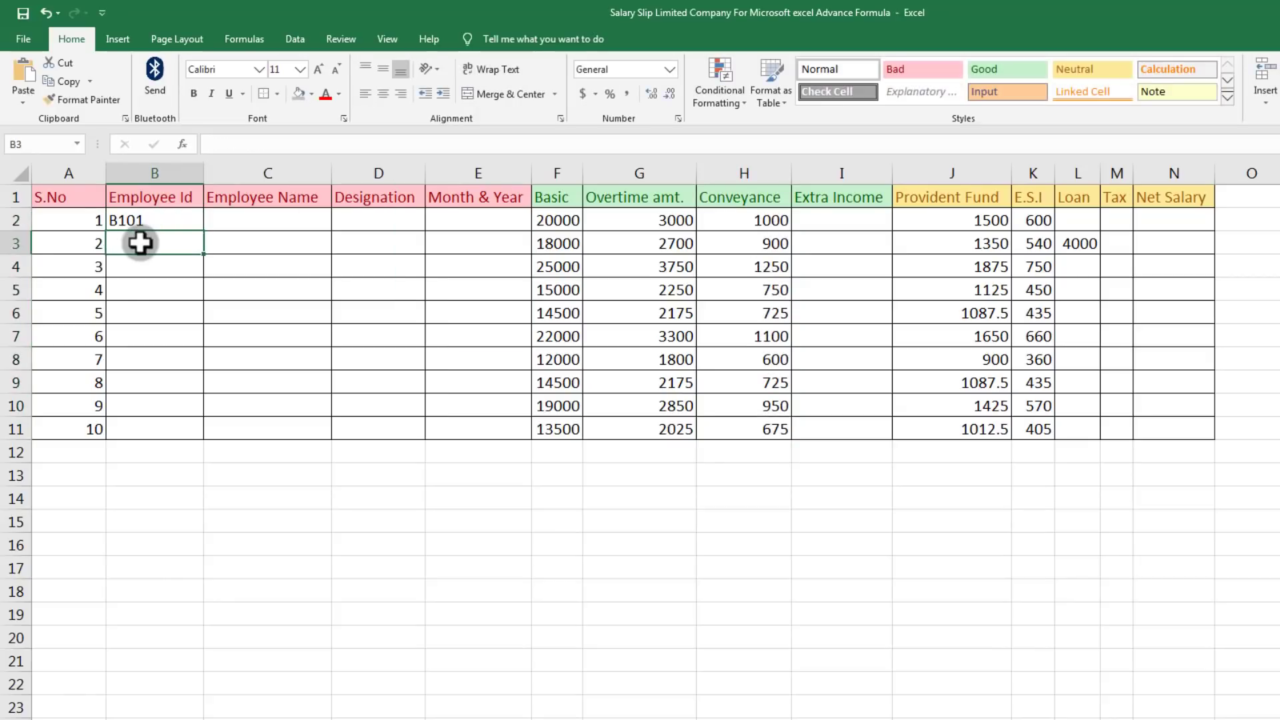
text(B)
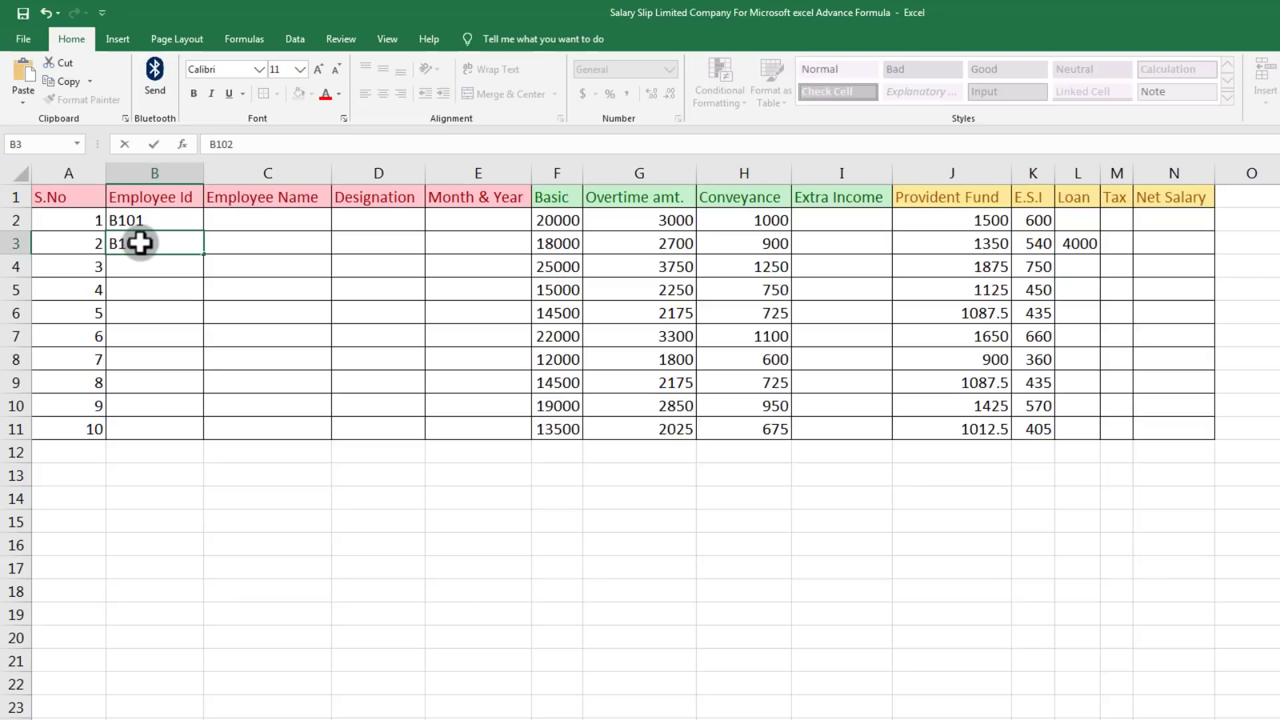
text(102)
key(Return)
drag(145, 223, 204, 440)
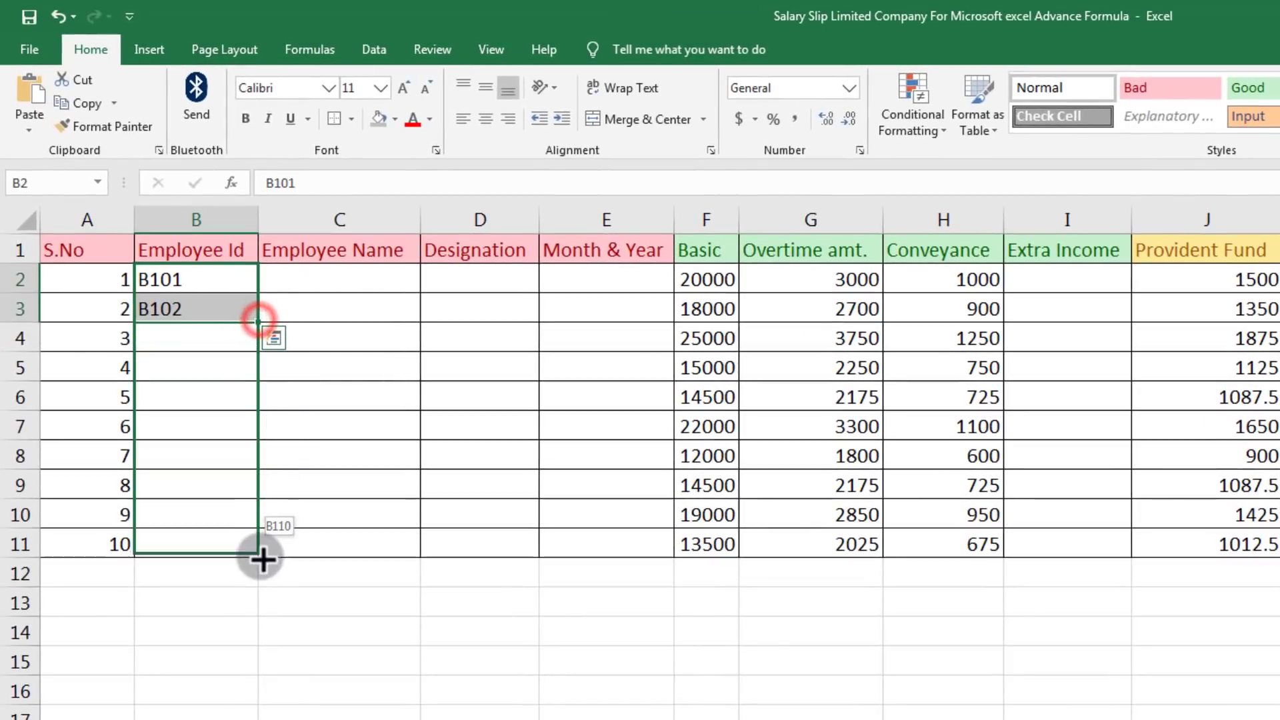
drag(260, 559, 255, 555)
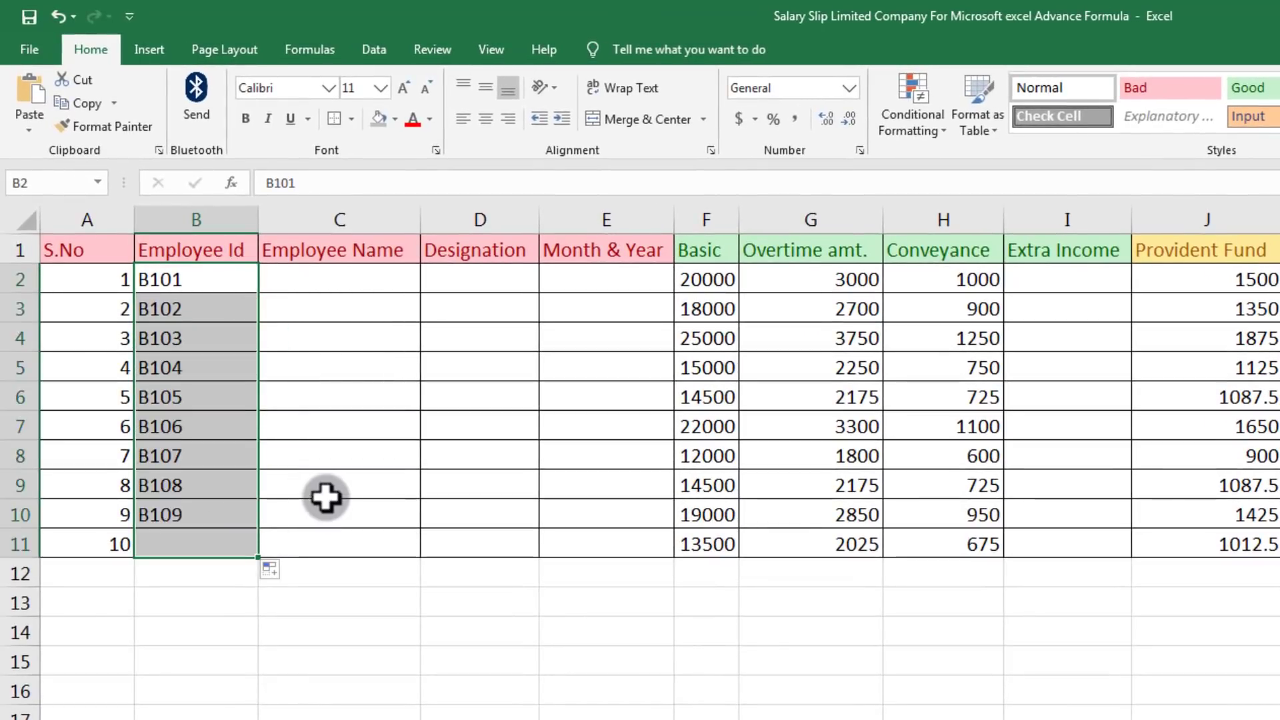
click(328, 497)
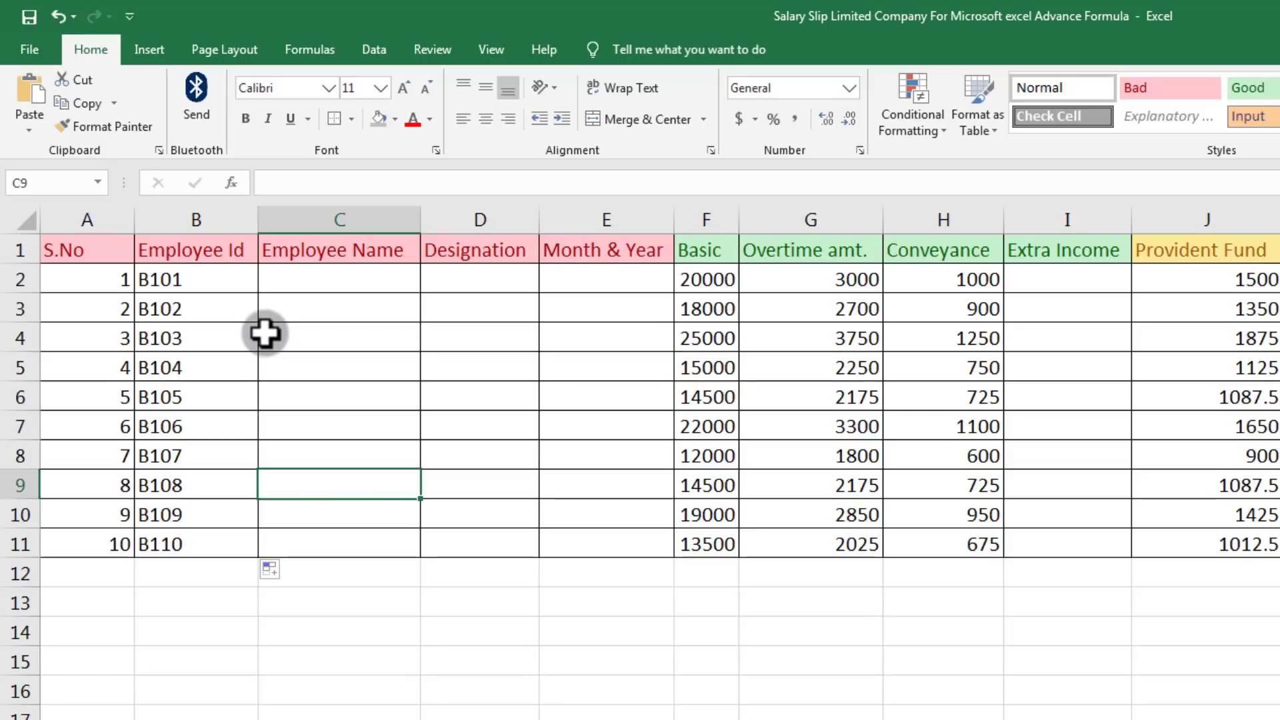
Step: Enter the first three employees' names in C2:C4 of the Employee Name column
click(310, 276)
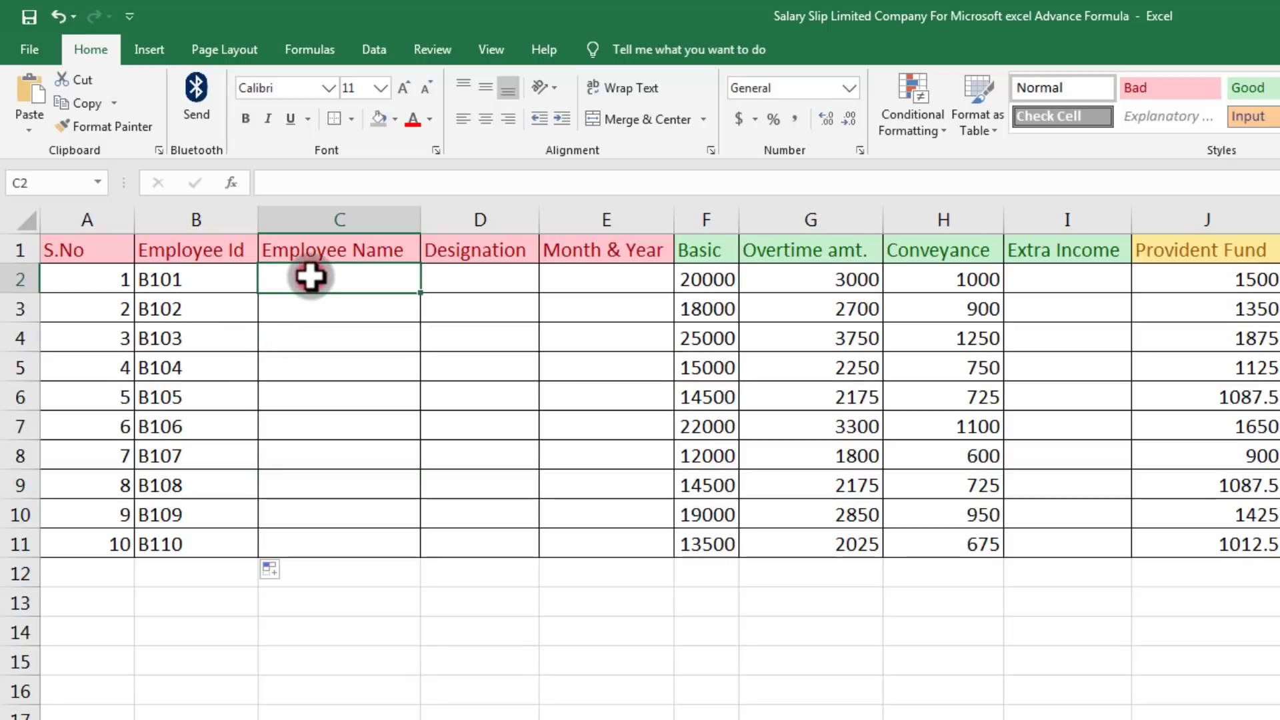
double_click(310, 279)
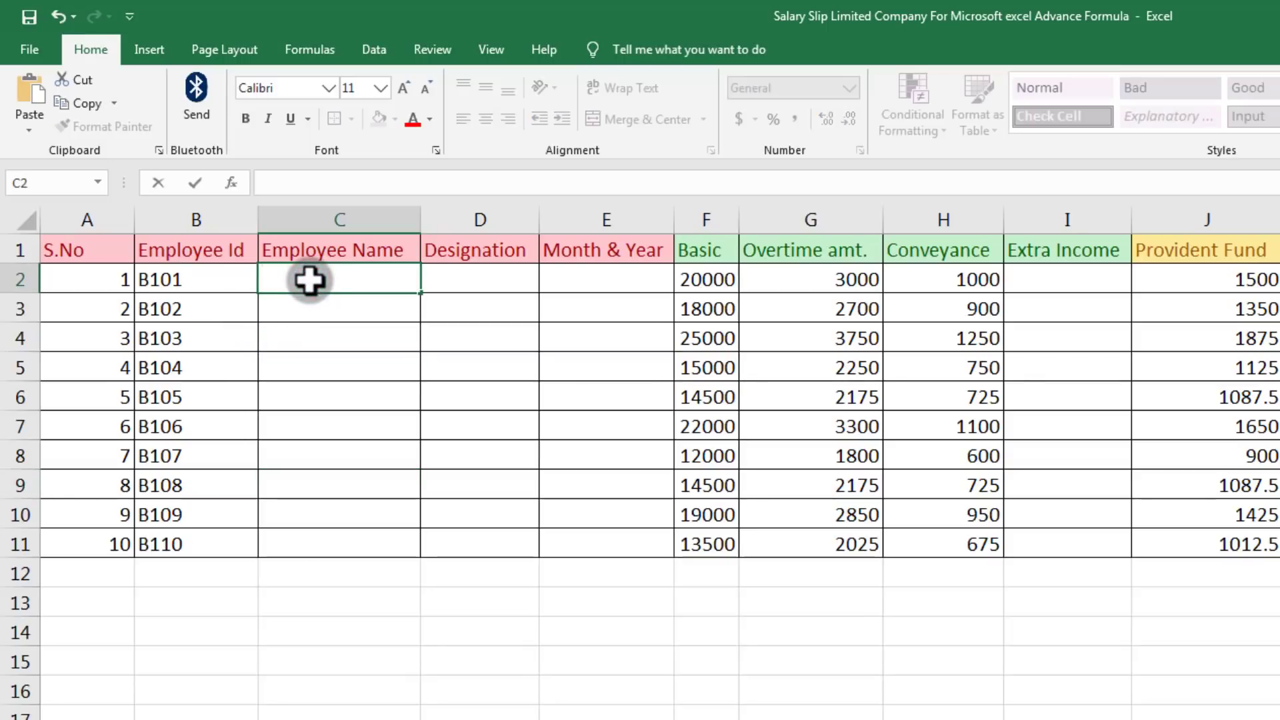
text(Mo)
key(Return)
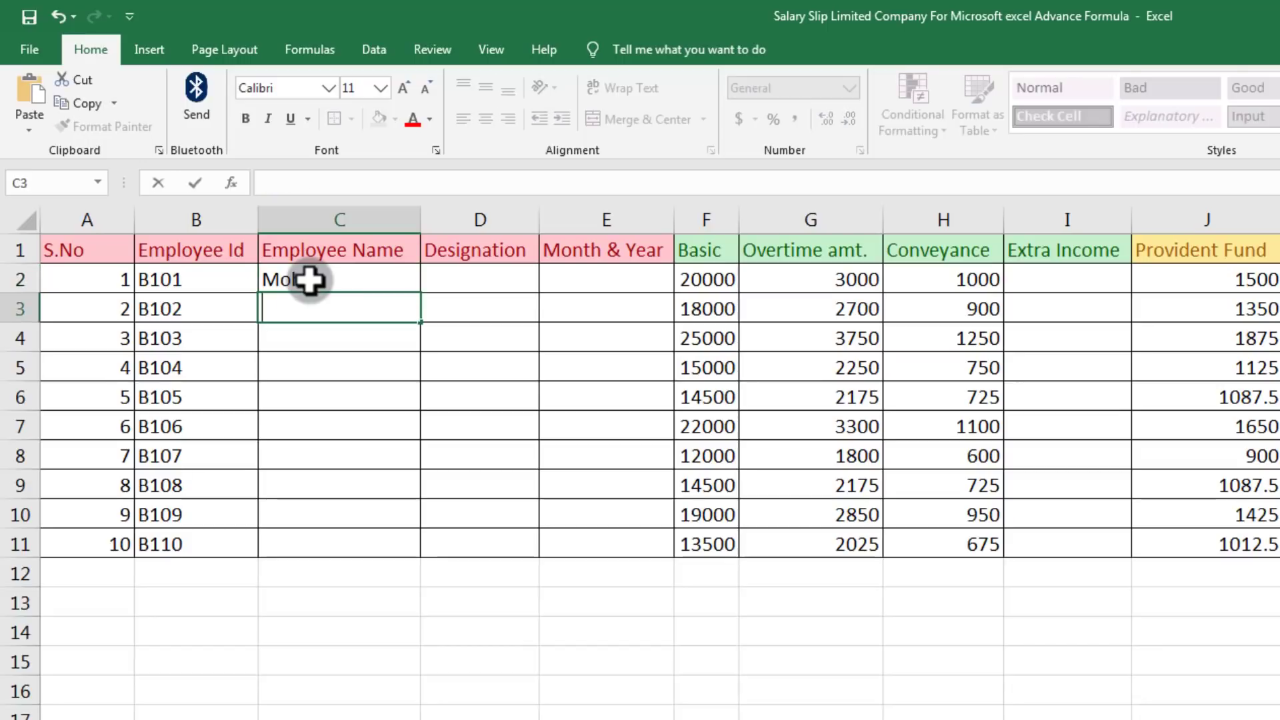
text(Mo)
text(nmadhara)
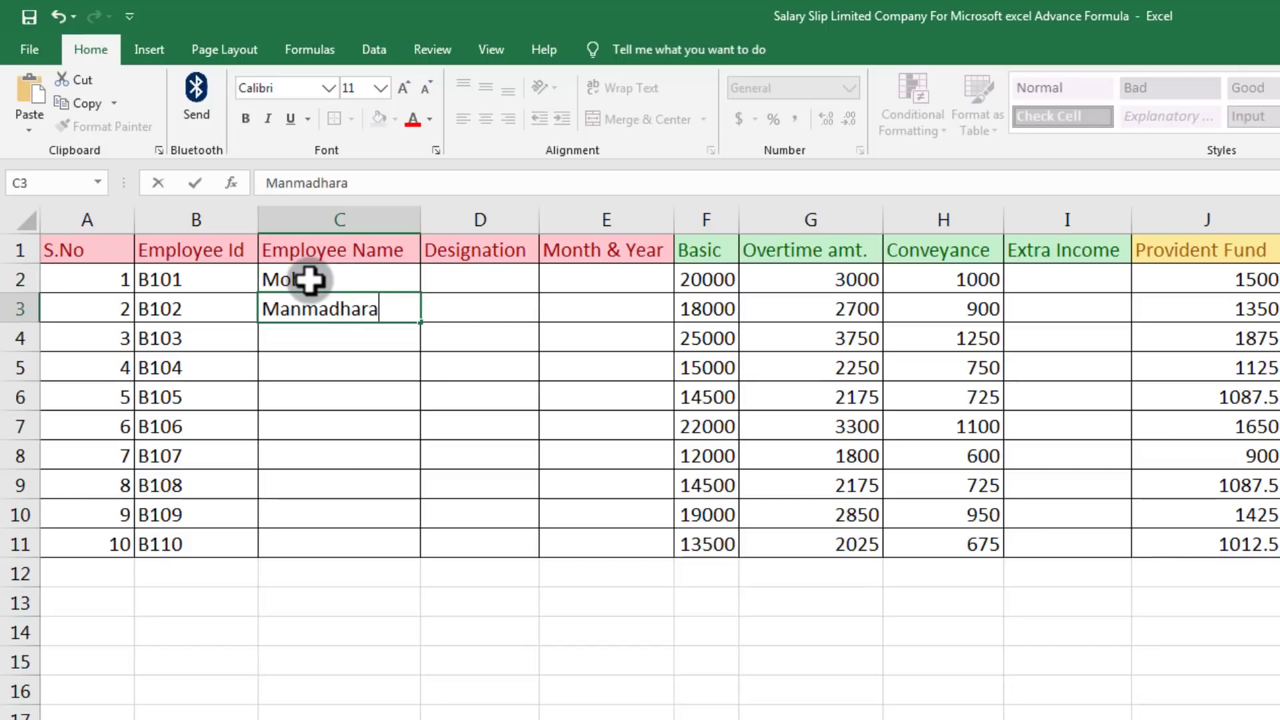
text(o)
key(Return)
text(Jaga)
key(Return)
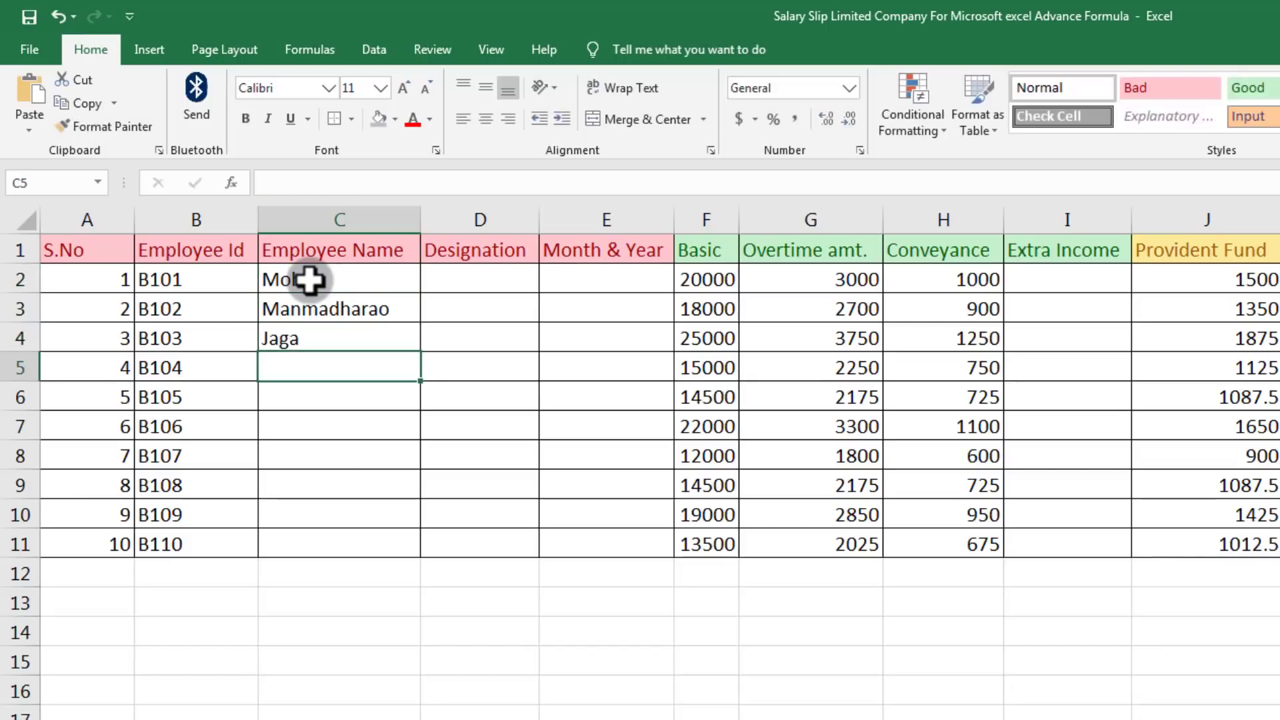
Step: Enter the remaining seven employees' names in C5:C11 of the Employee Name column
text(Papdp)
text(o)
key(Return)
text(Devaki)
key(Return)
text(Rajani)
key(Return)
text(Nagaraju)
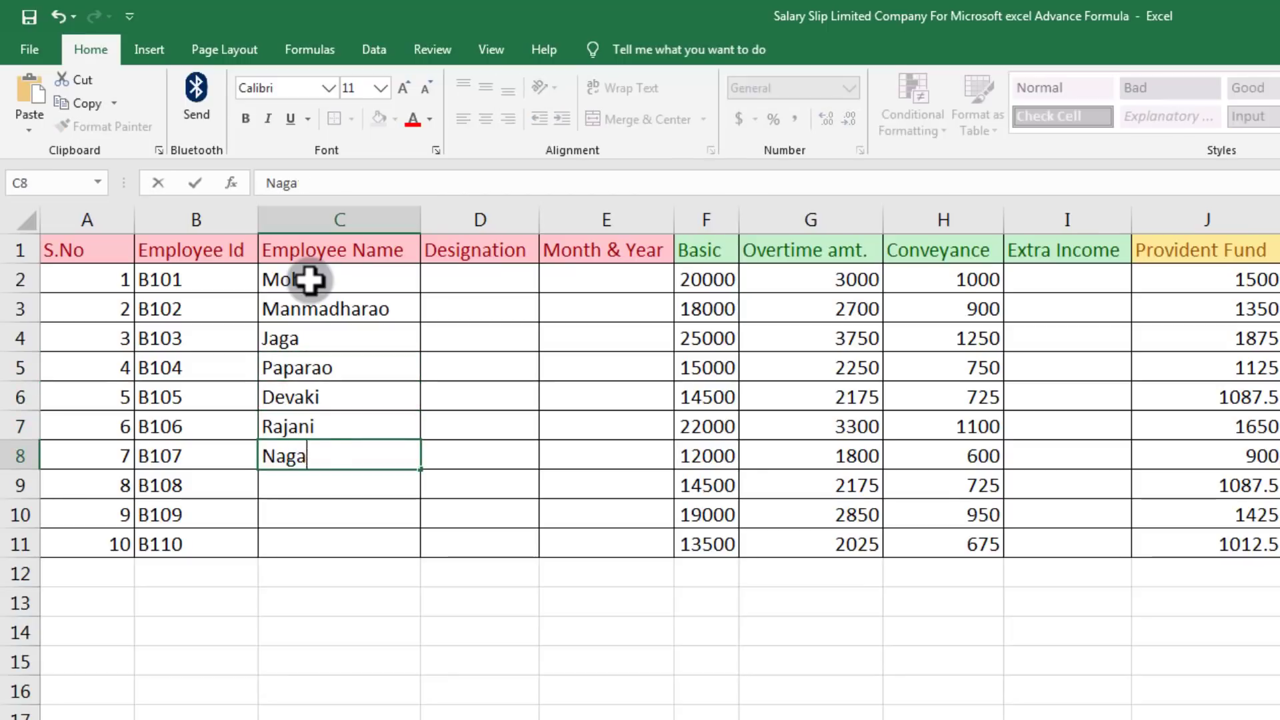
key(Return)
text(Santosh)
key(Return)
text(Teja)
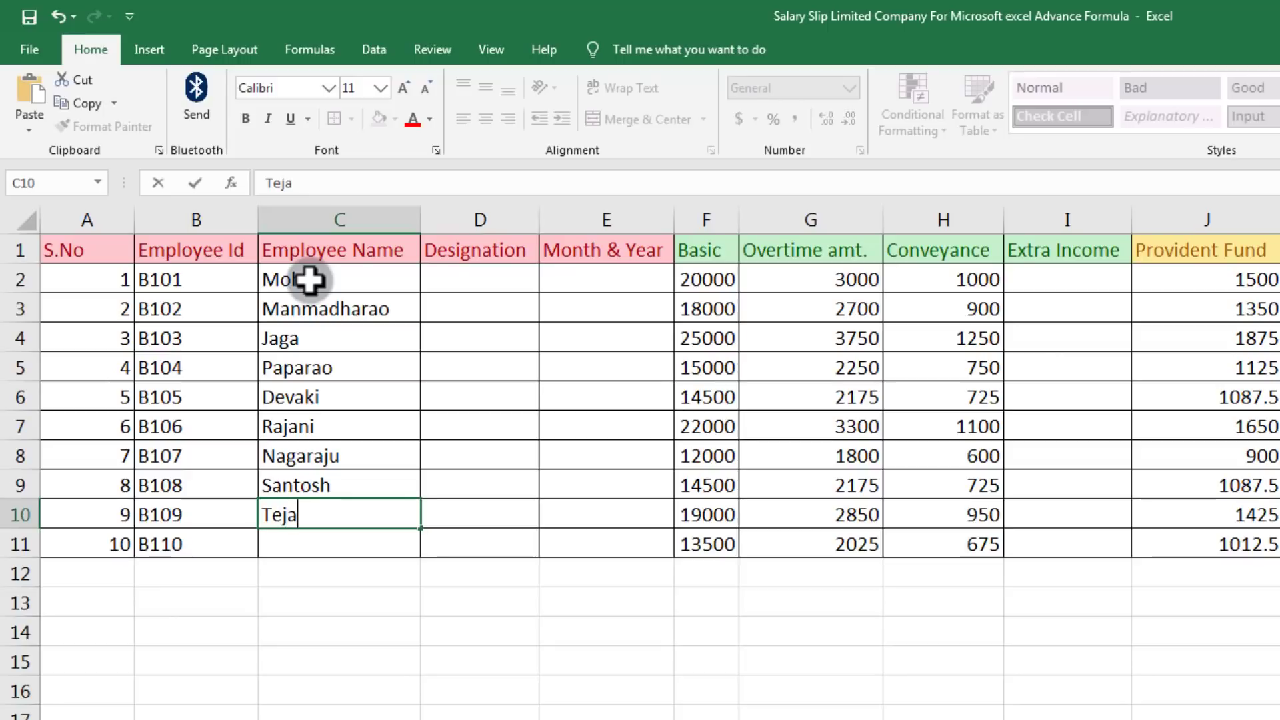
key(Return)
text(Mahesh)
key(Return)
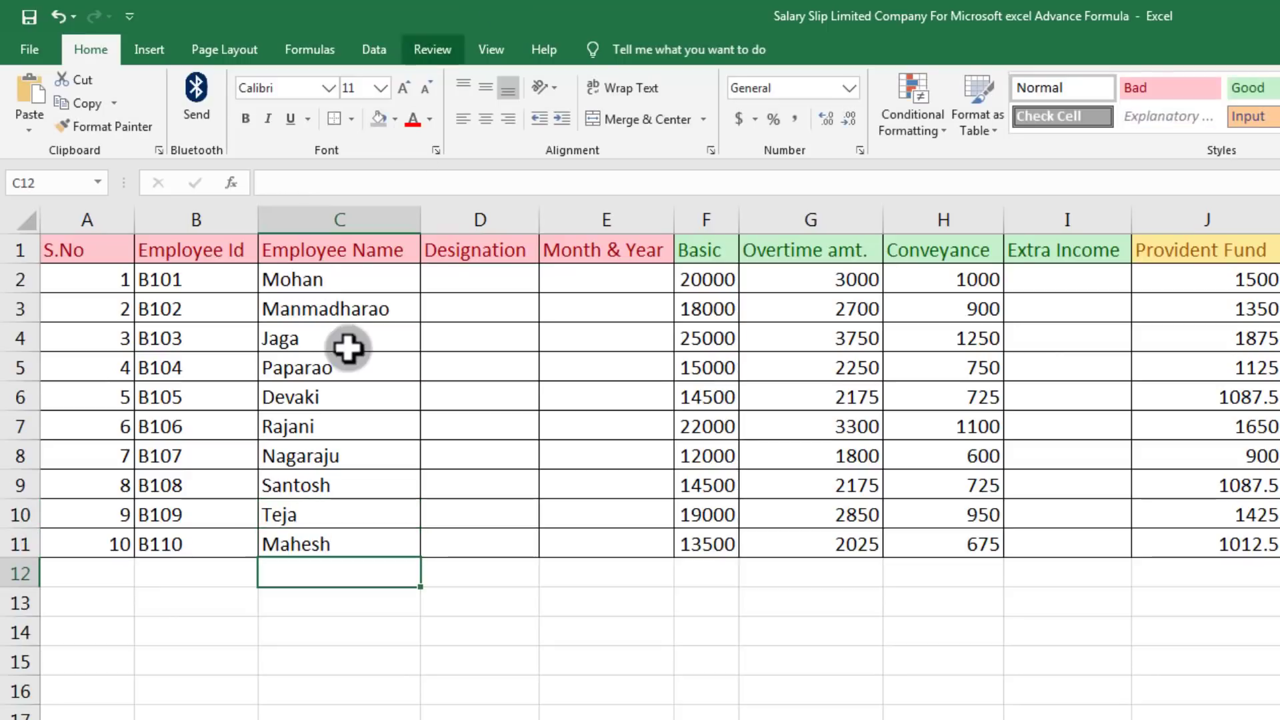
Step: Enter Machine Operator in D2 and Computer Operator in D3 of the Designation column
click(486, 279)
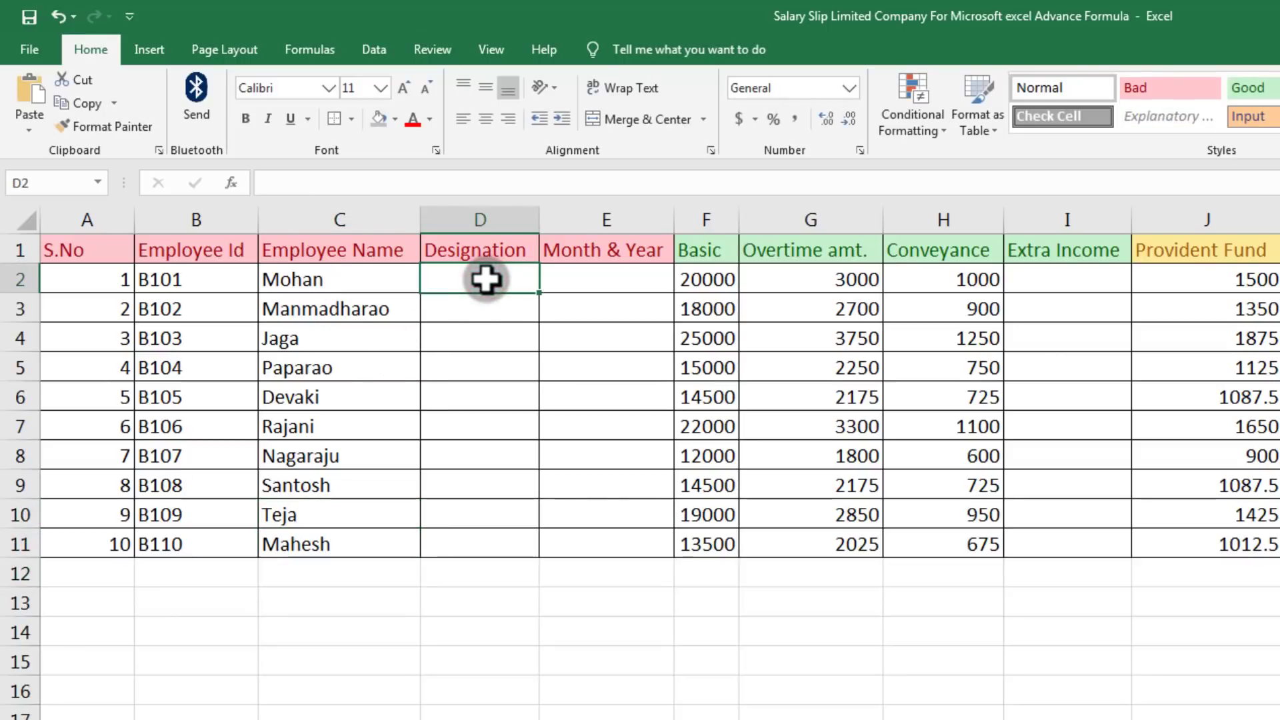
text(Machine Operator)
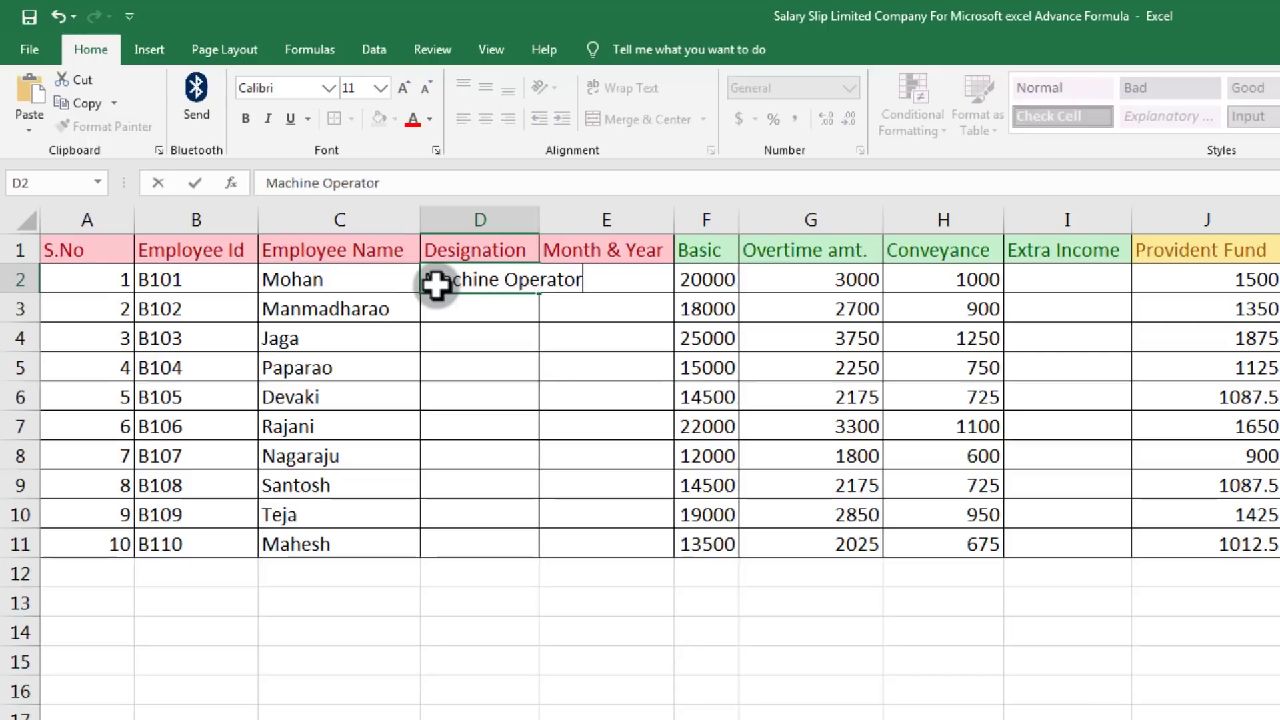
key(Return)
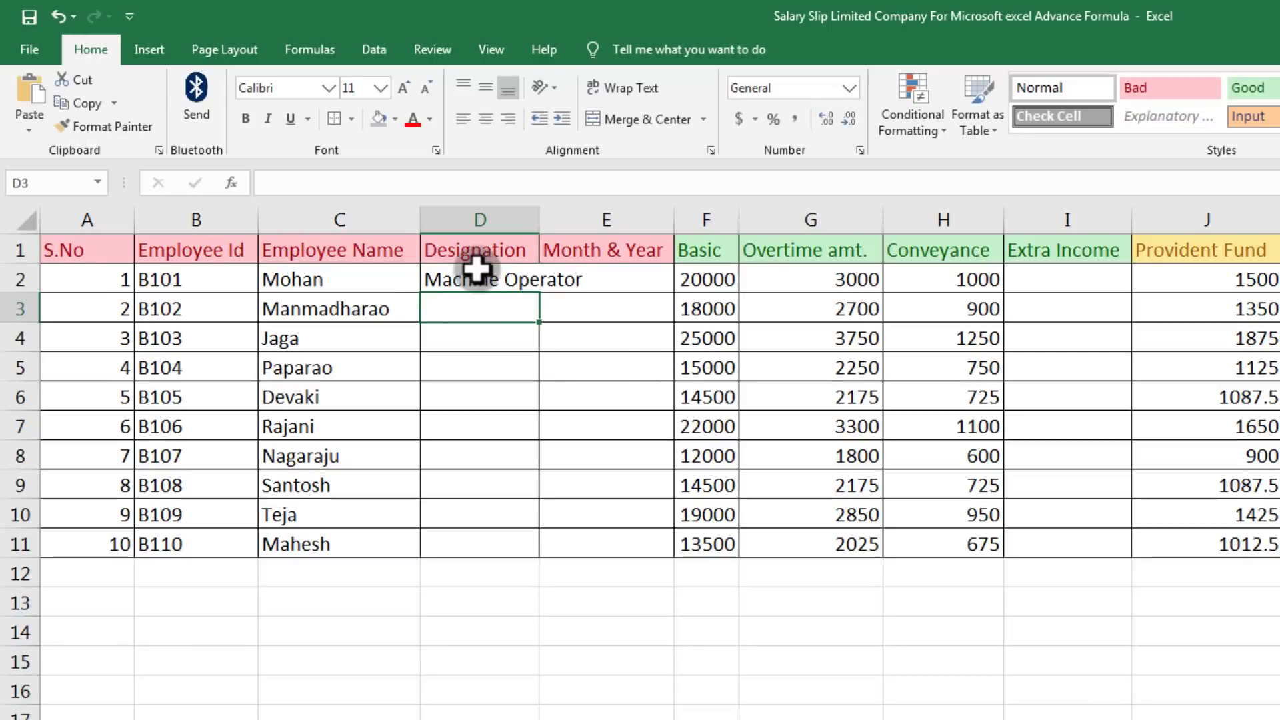
text(Computer Operatior)
key(Return)
Step: Move the Computer Operator designation from D3 to D11 by copying it there and clearing D3
click(517, 310)
key(ctrl+c)
click(462, 542)
key(ctrl+v)
click(481, 512)
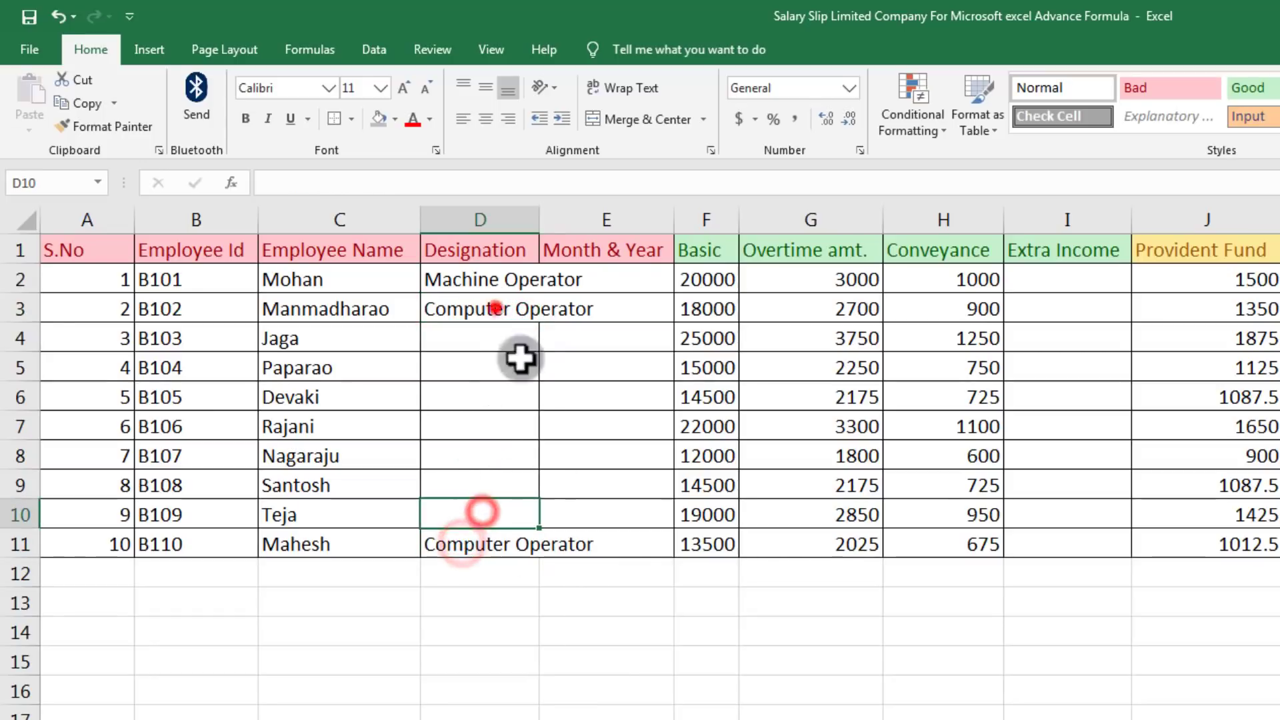
click(497, 309)
key(Delete)
Step: Widen the Designation column to fit its entries and fill Computer Operator from D11 up to D8
click(490, 552)
drag(540, 225, 609, 228)
drag(607, 557, 609, 453)
Step: Fill Machine Operator from D2 down to D7 and enter Aug-20 in E2:E11 of the Month & Year column
click(556, 279)
drag(609, 293, 591, 452)
drag(590, 452, 591, 452)
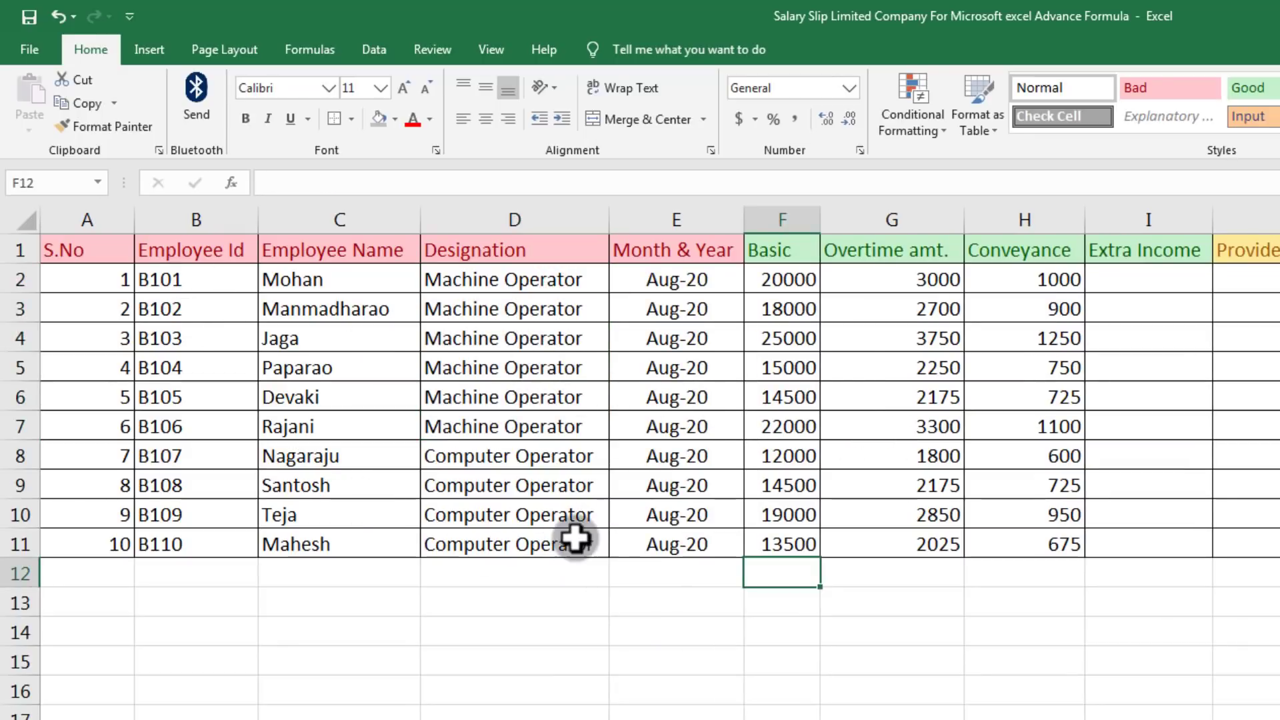
click(605, 679)
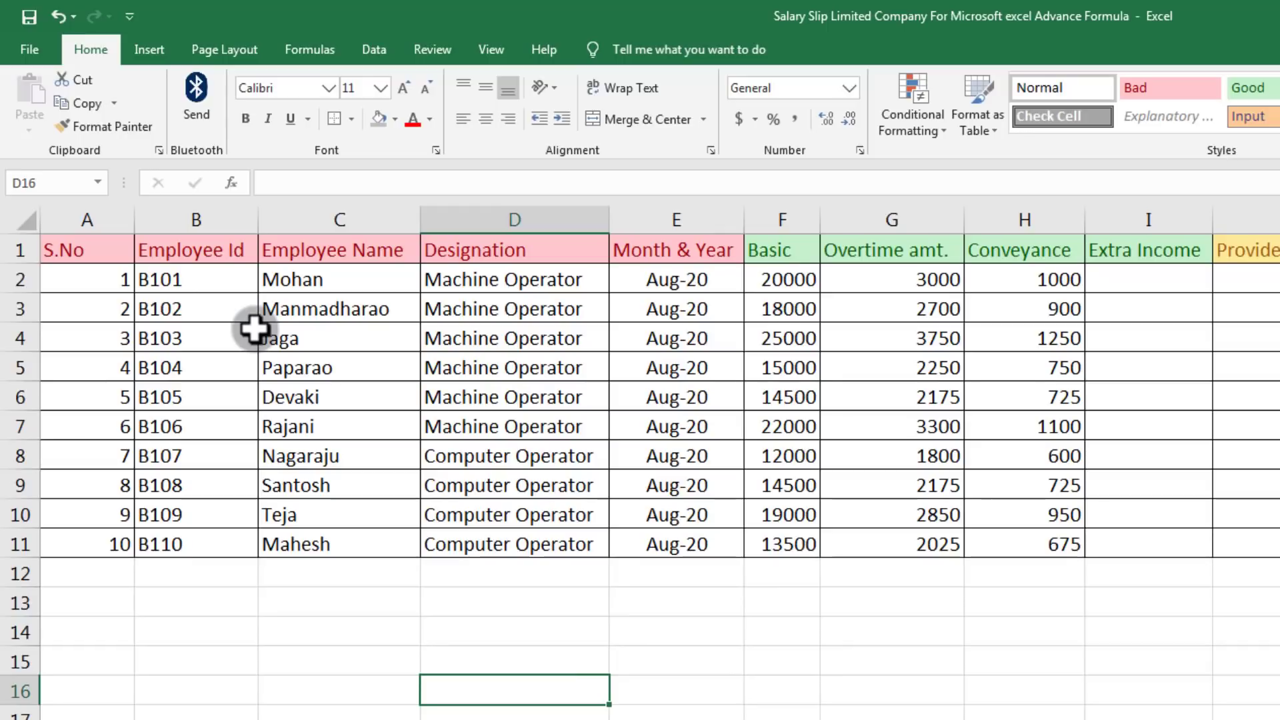
Step: Review the employee salary table column by column, from S.No and employee details through the earnings to Provident Fund, E.S.I and Loan
drag(112, 277, 105, 538)
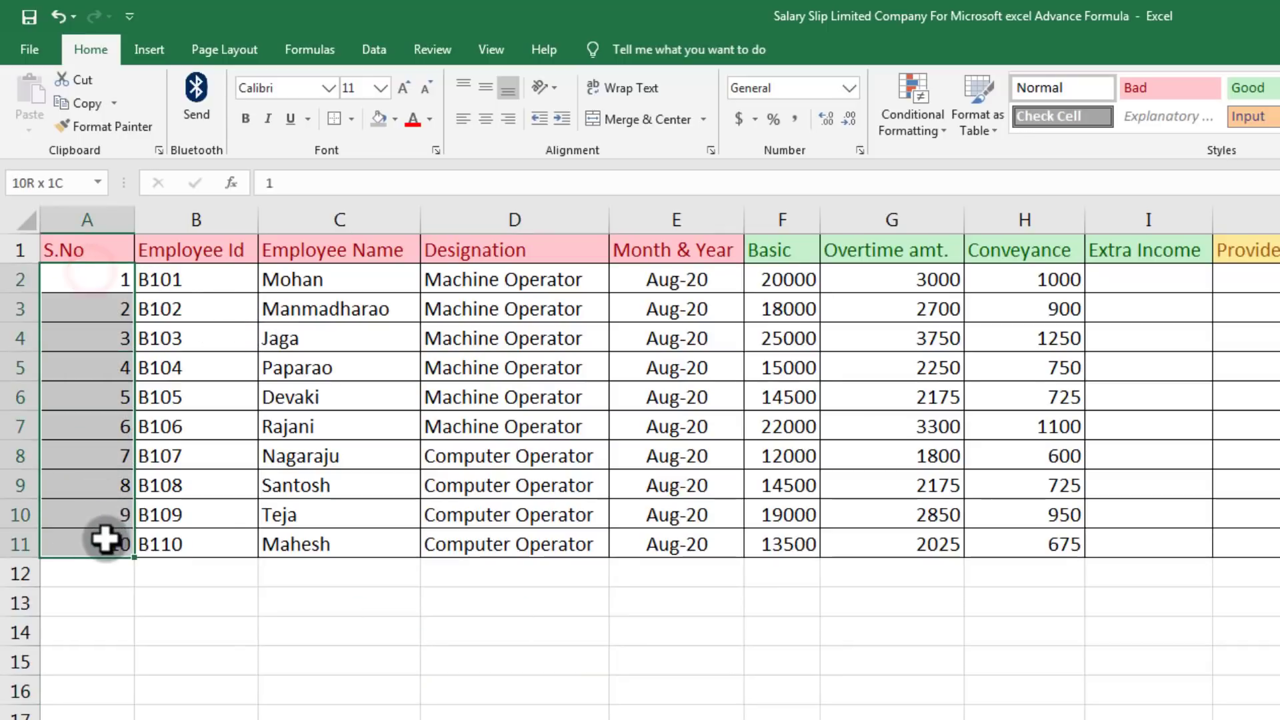
drag(196, 257, 223, 563)
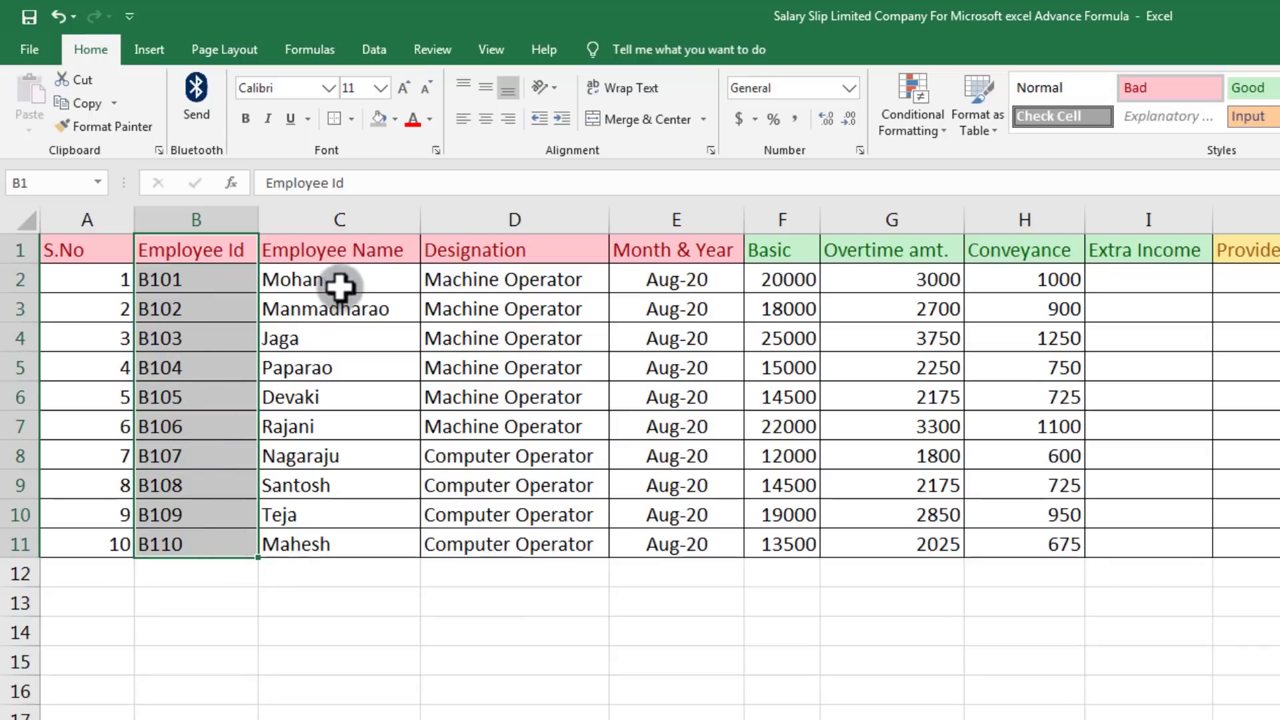
click(341, 256)
drag(360, 284, 350, 546)
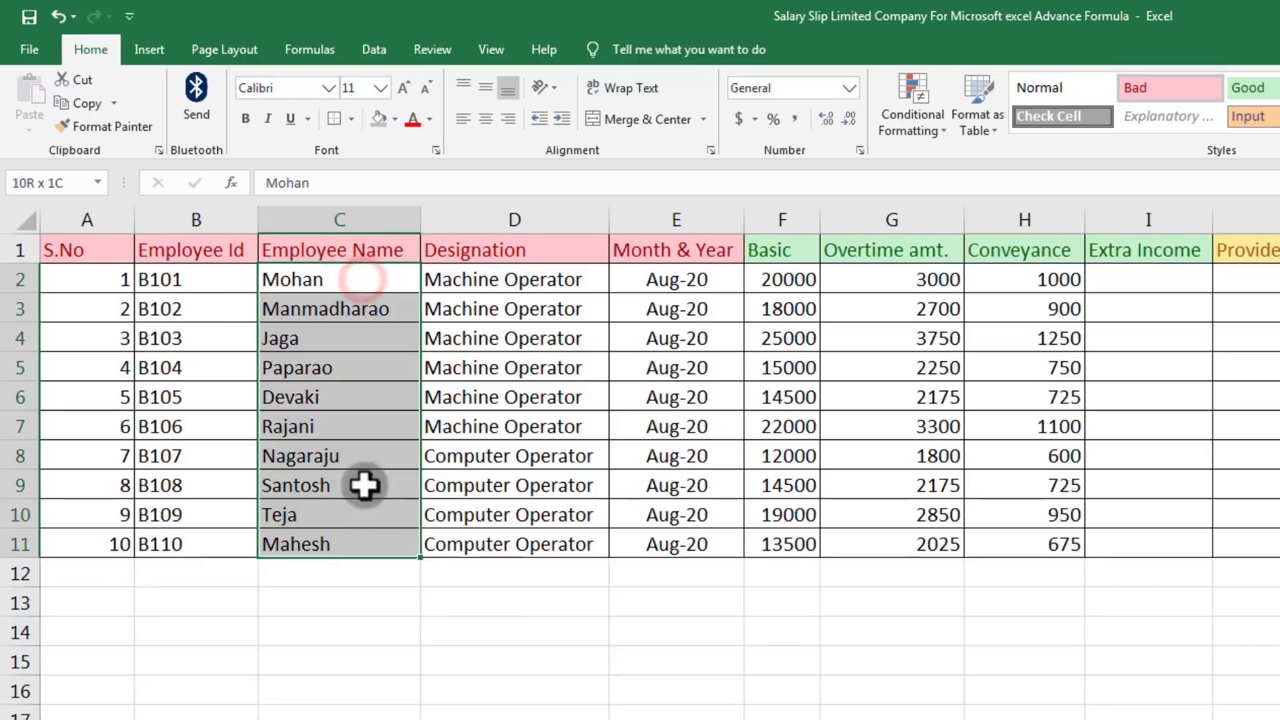
click(534, 273)
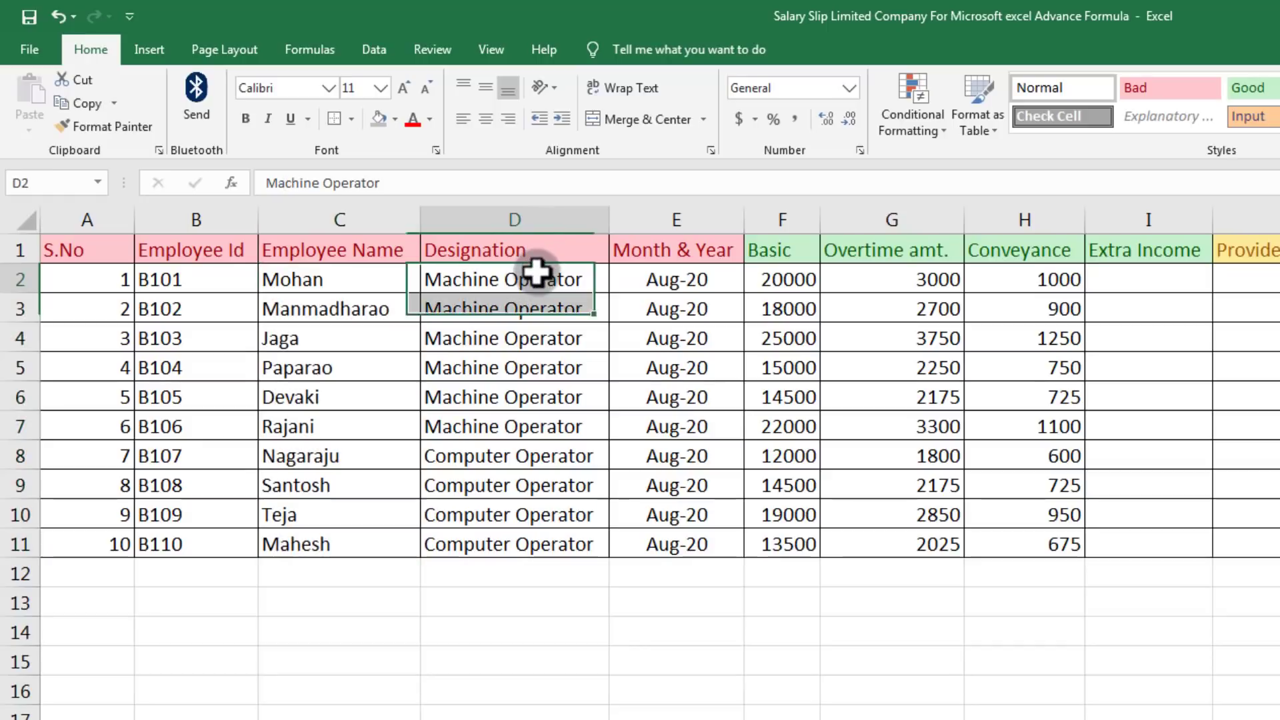
click(525, 449)
drag(676, 278, 694, 542)
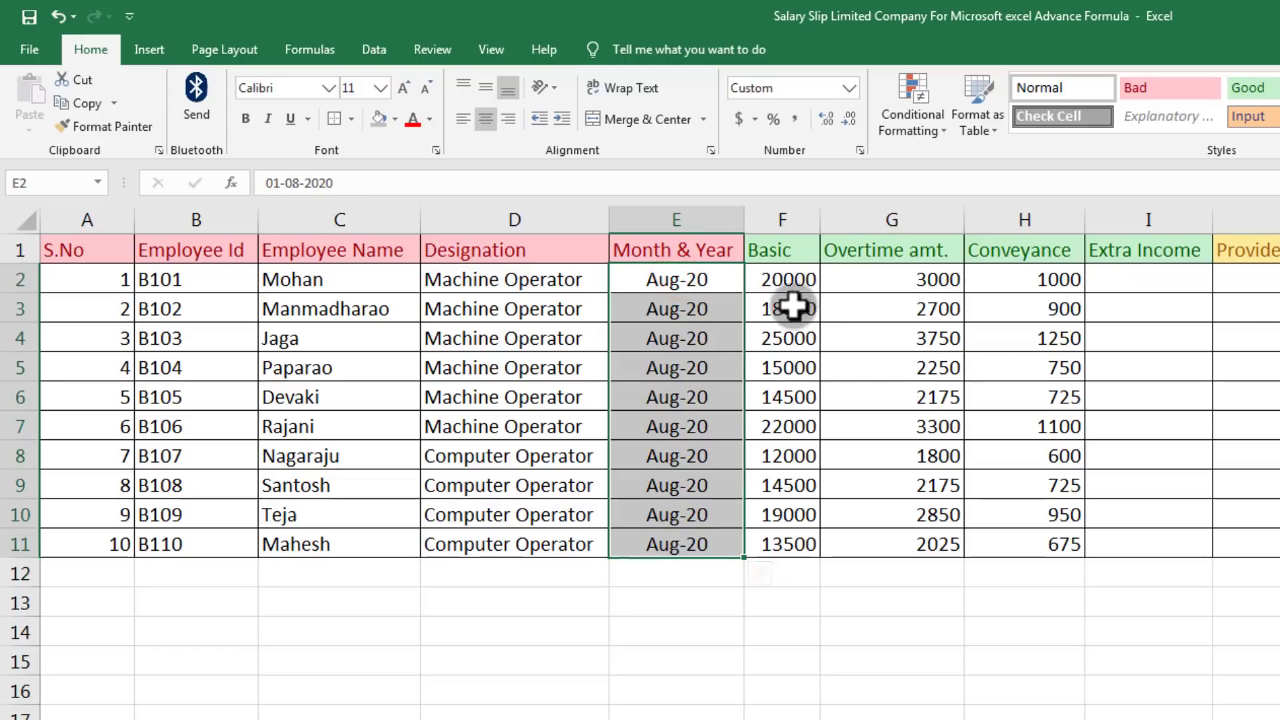
drag(787, 280, 803, 544)
drag(921, 280, 927, 546)
drag(1025, 278, 1037, 545)
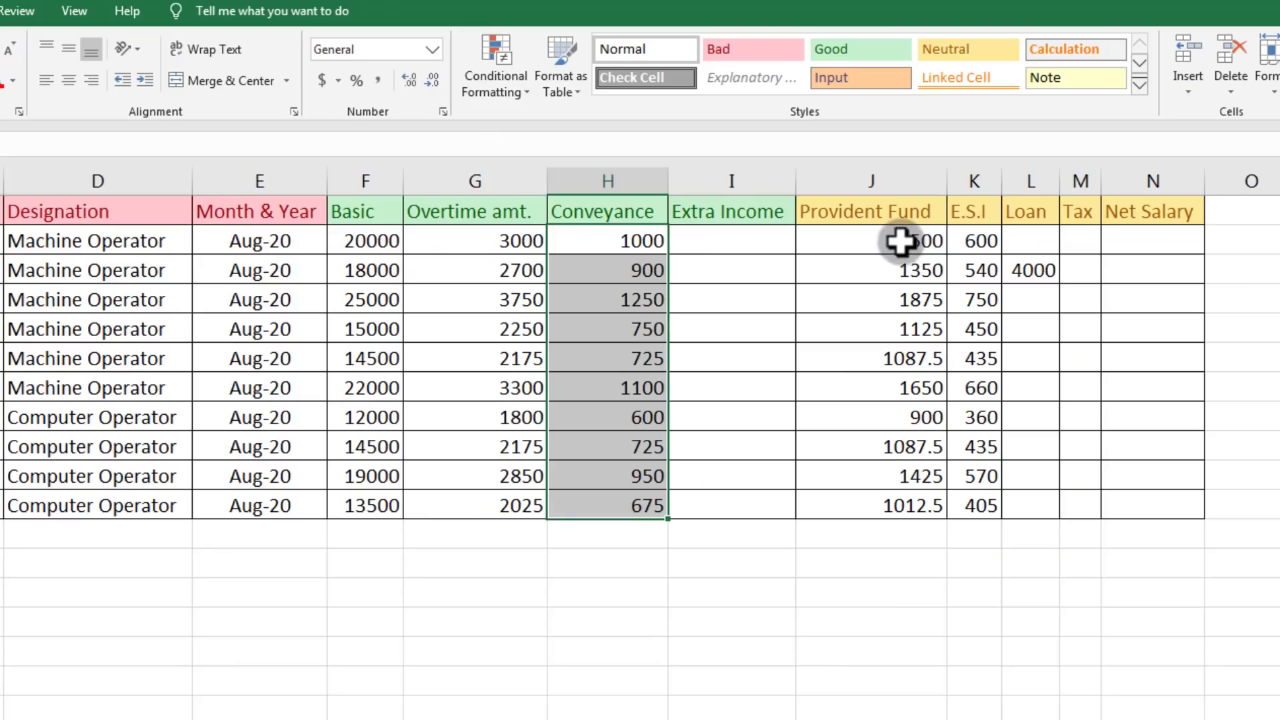
drag(894, 249, 916, 508)
drag(977, 239, 980, 480)
drag(1023, 236, 1019, 501)
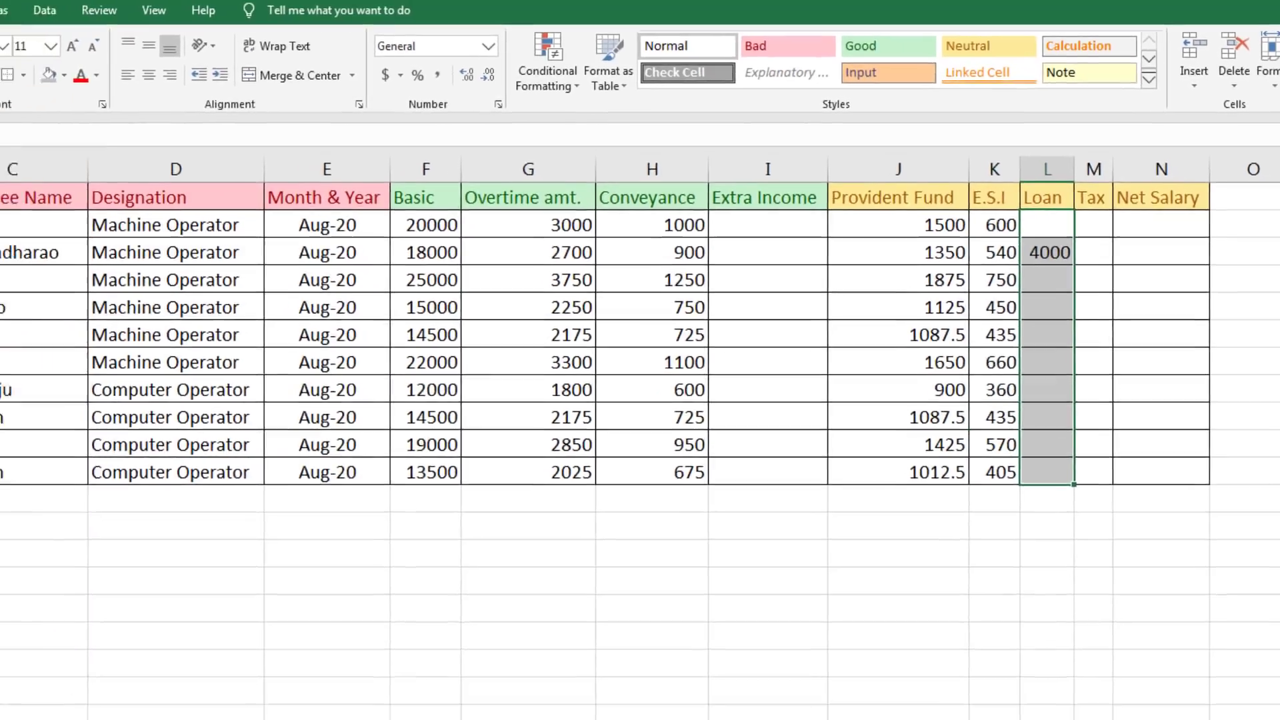
drag(89, 180, 1170, 383)
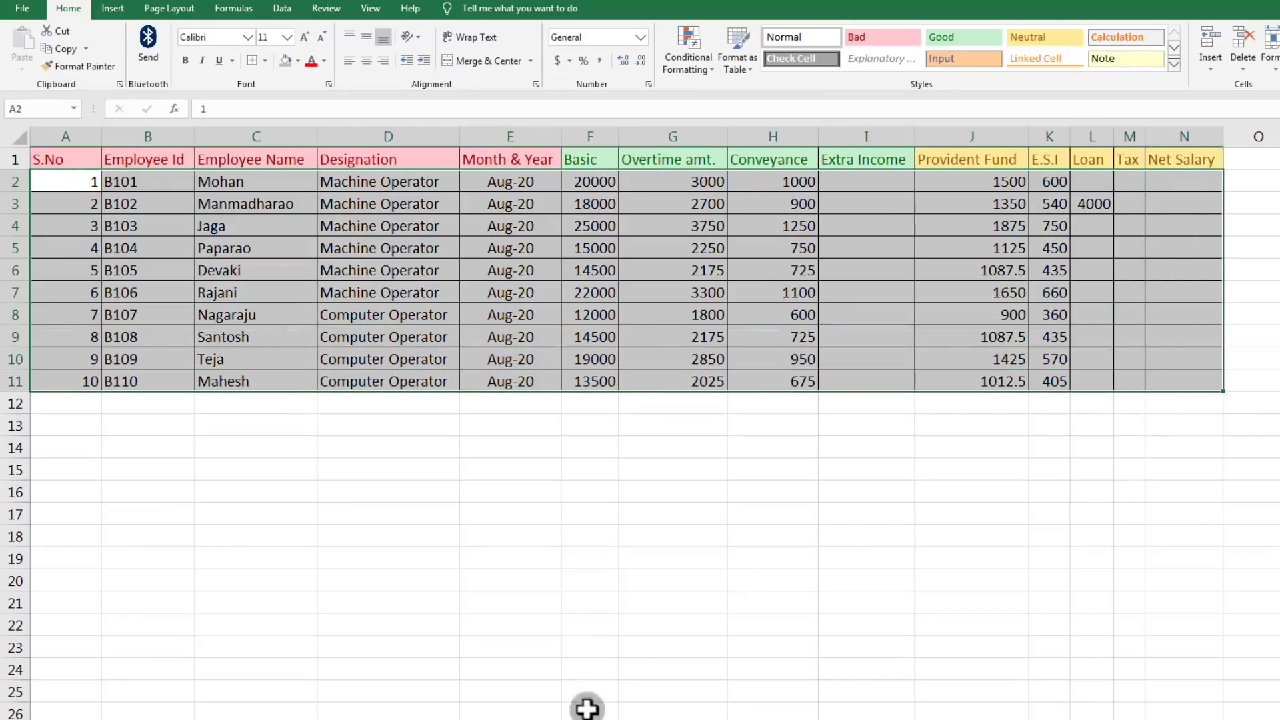
Step: Return to the salary slip and set the data validation of the Employee Id cell C5 to allow a List
click(130, 718)
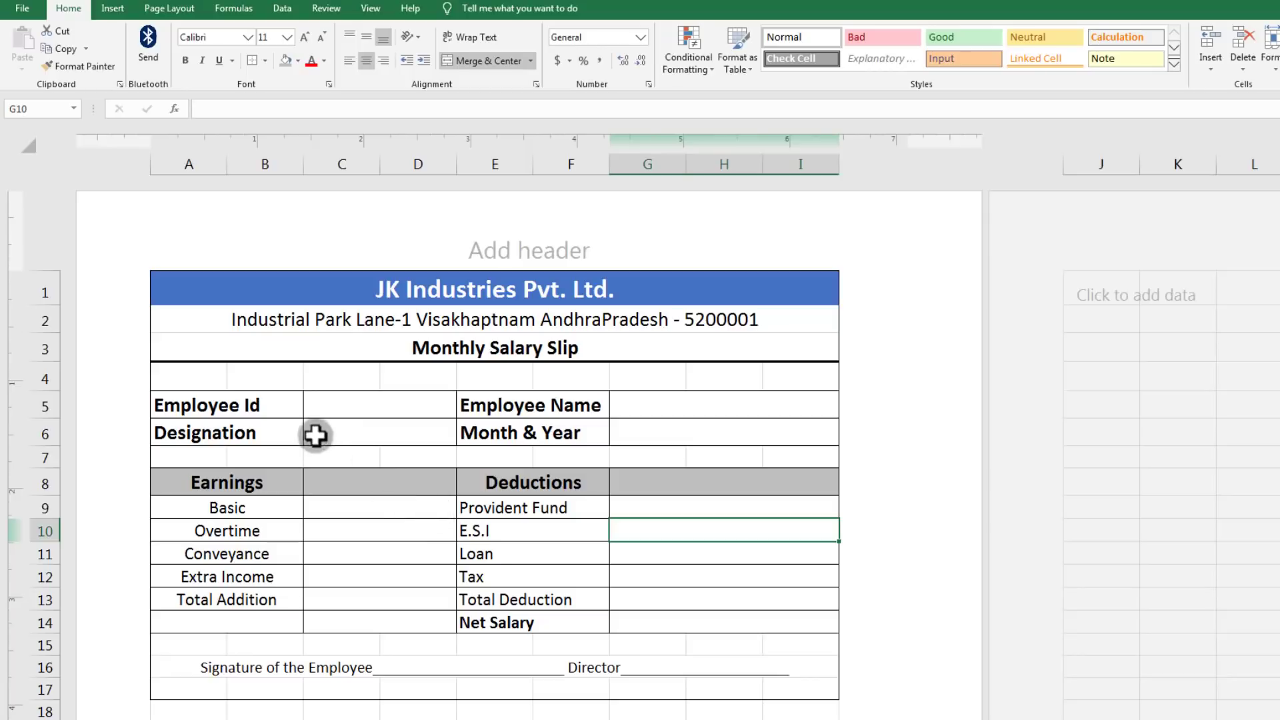
click(343, 404)
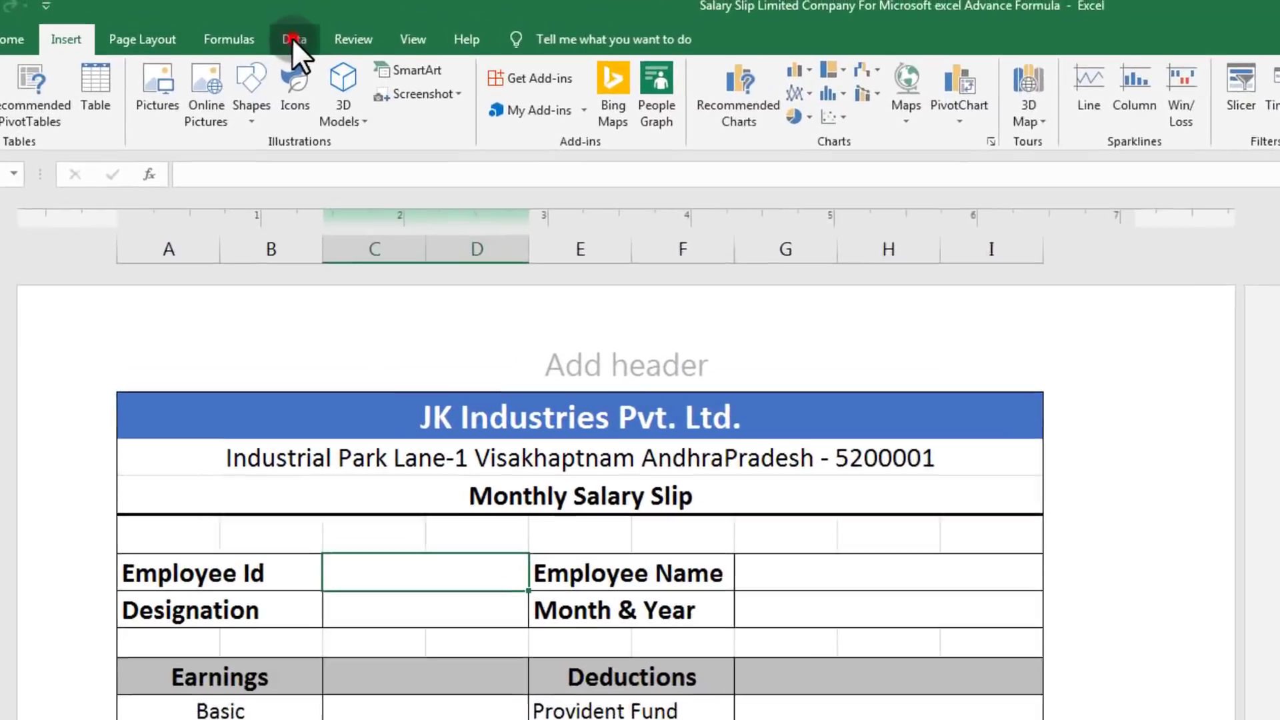
click(282, 8)
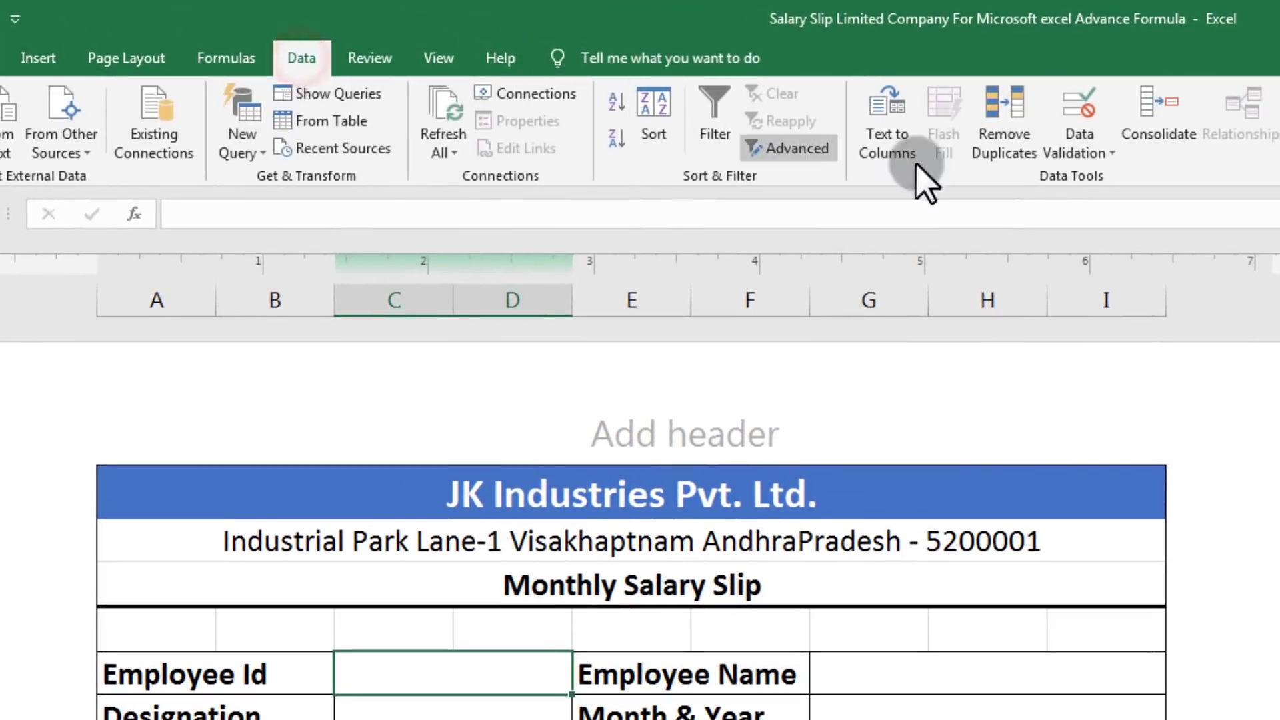
click(1090, 155)
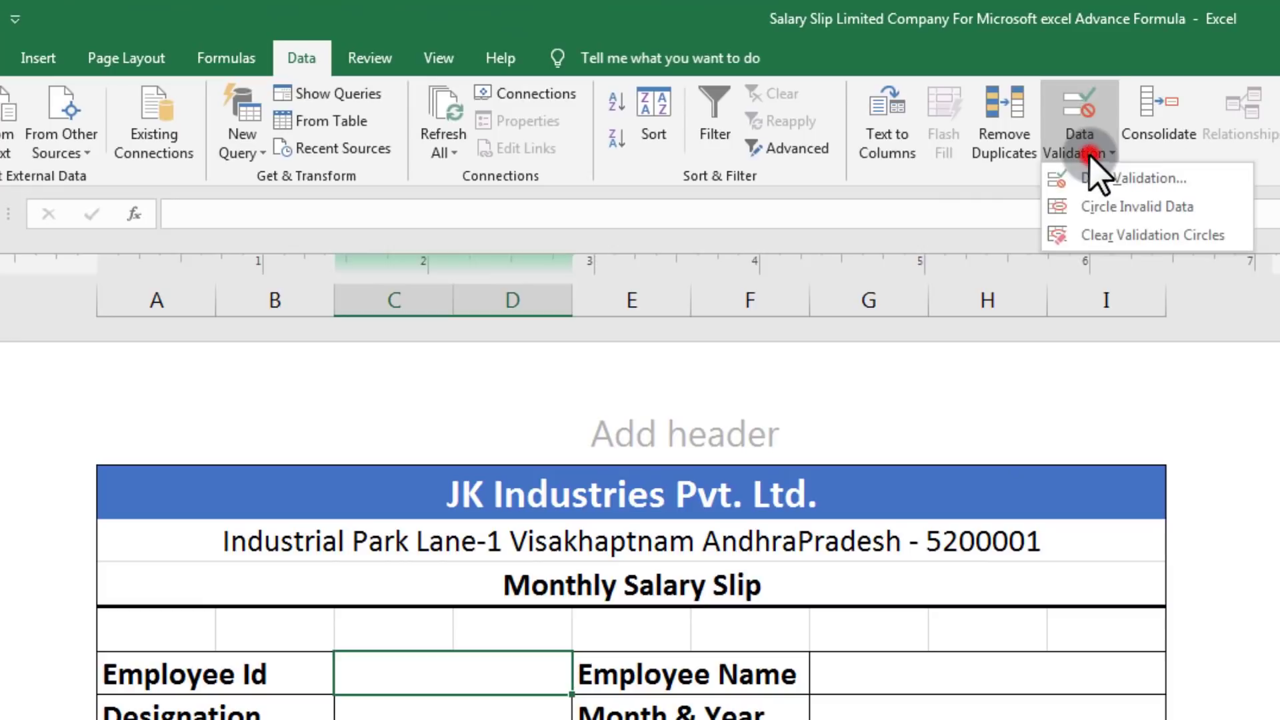
click(1139, 176)
drag(736, 343, 964, 340)
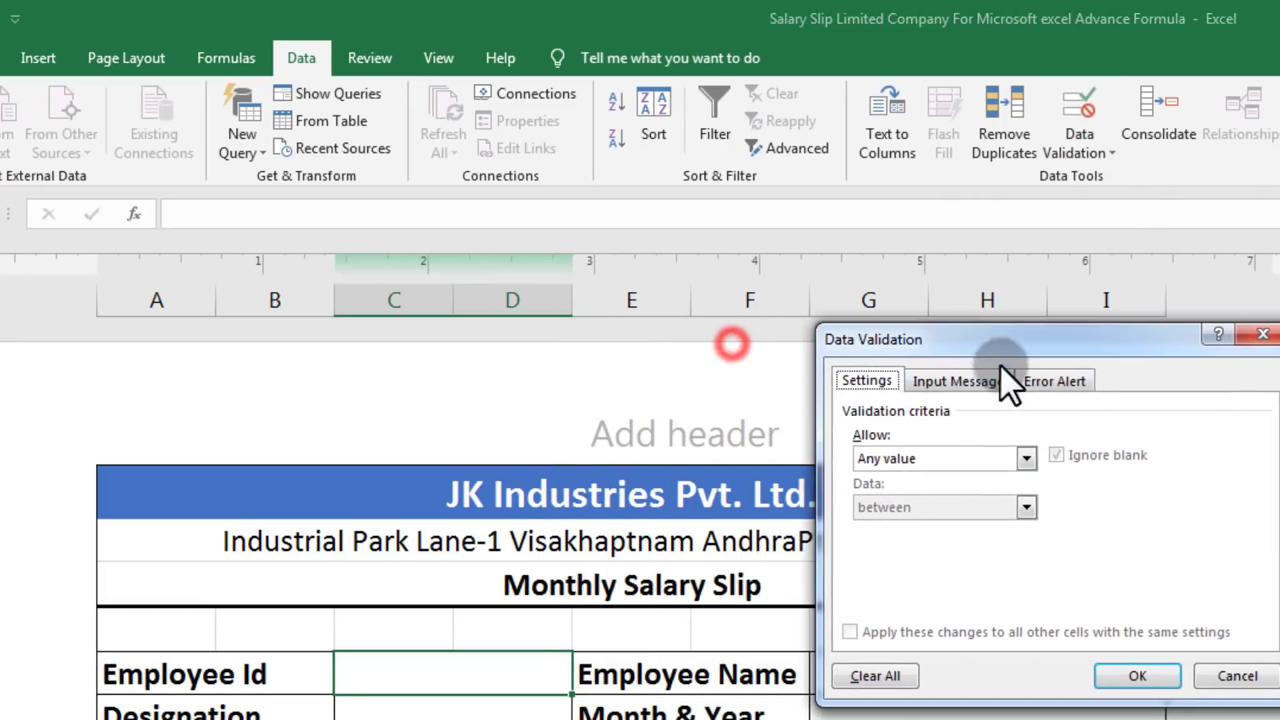
click(1002, 454)
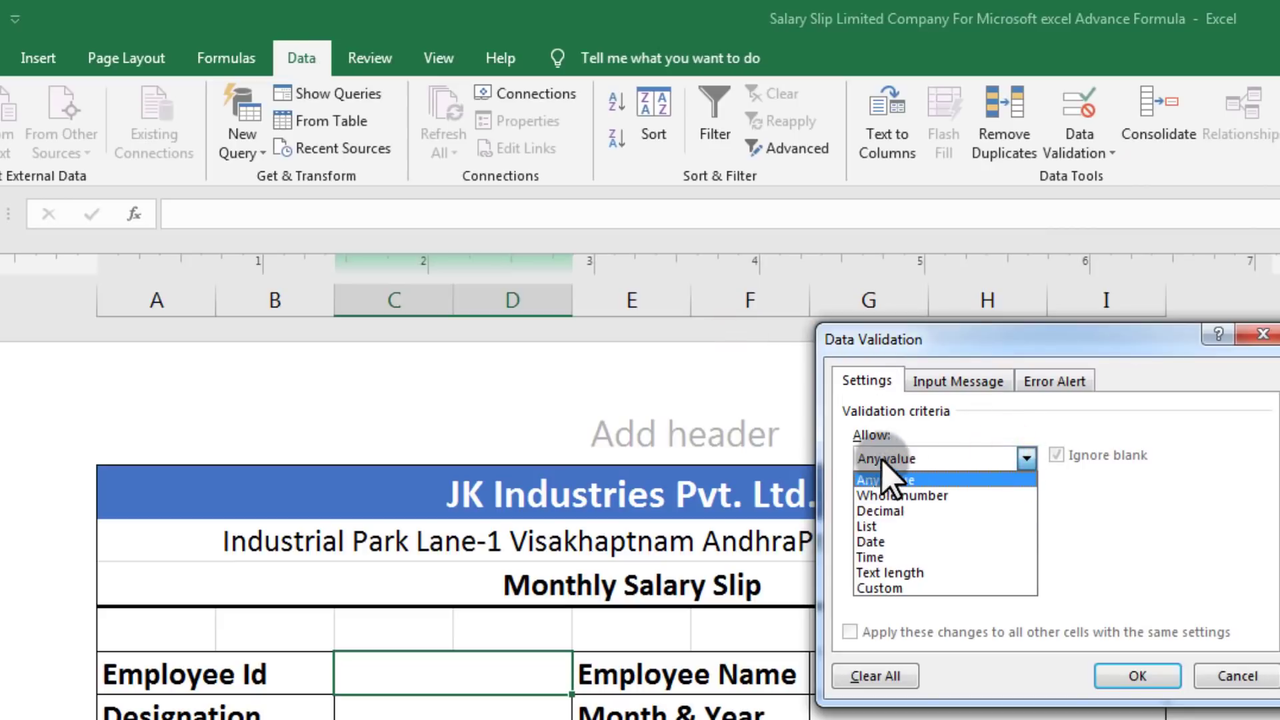
click(872, 528)
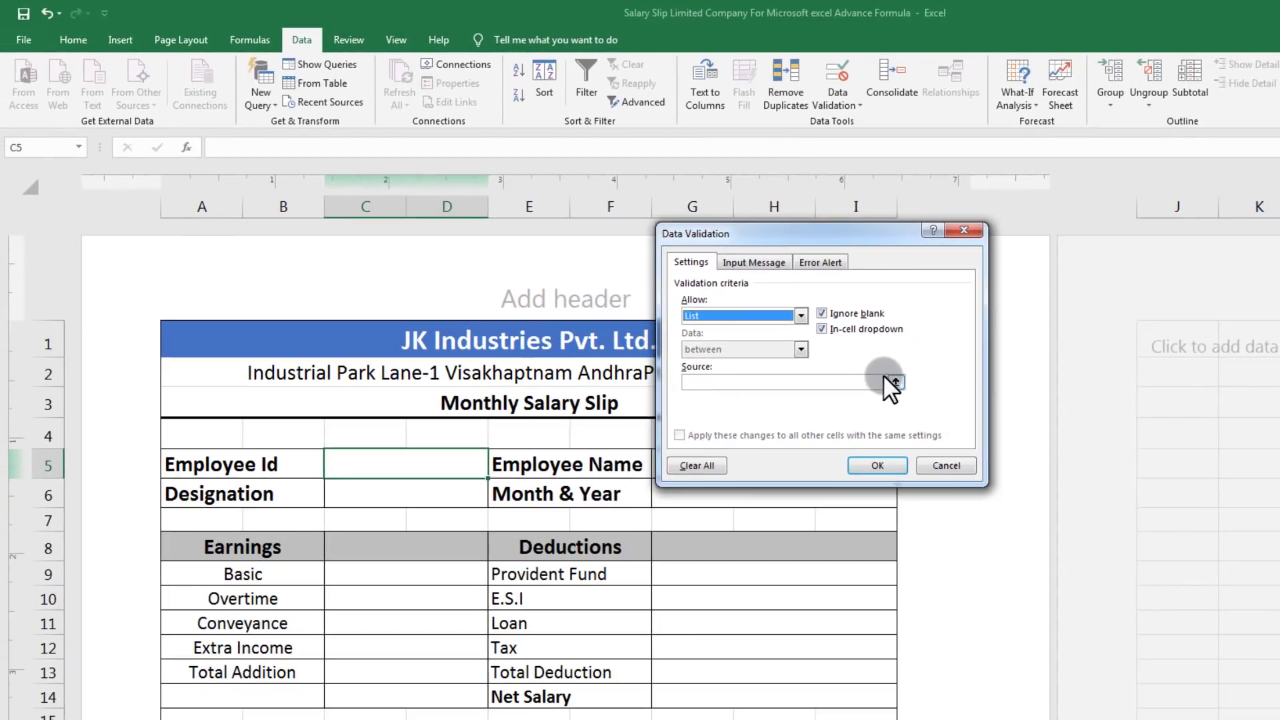
Step: Set the validation list's source to =Sheet2!$B$2:$B$11 and apply the rule
click(895, 383)
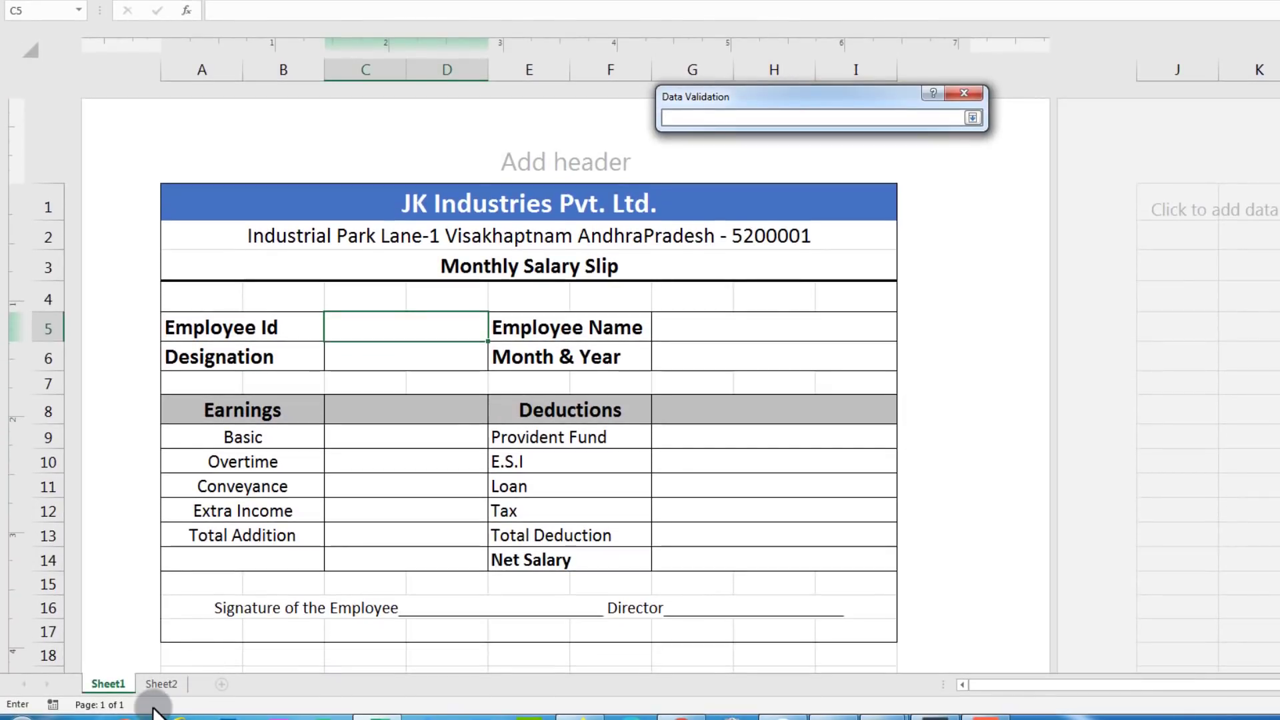
click(161, 684)
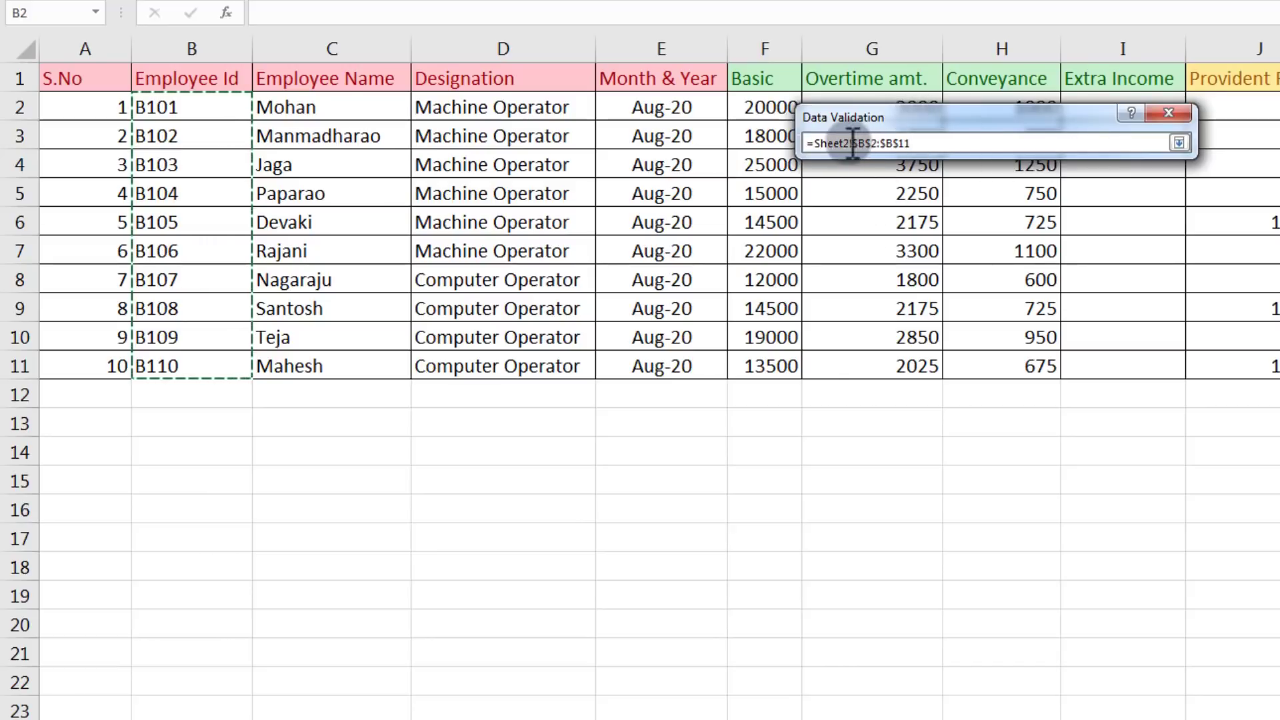
click(1180, 142)
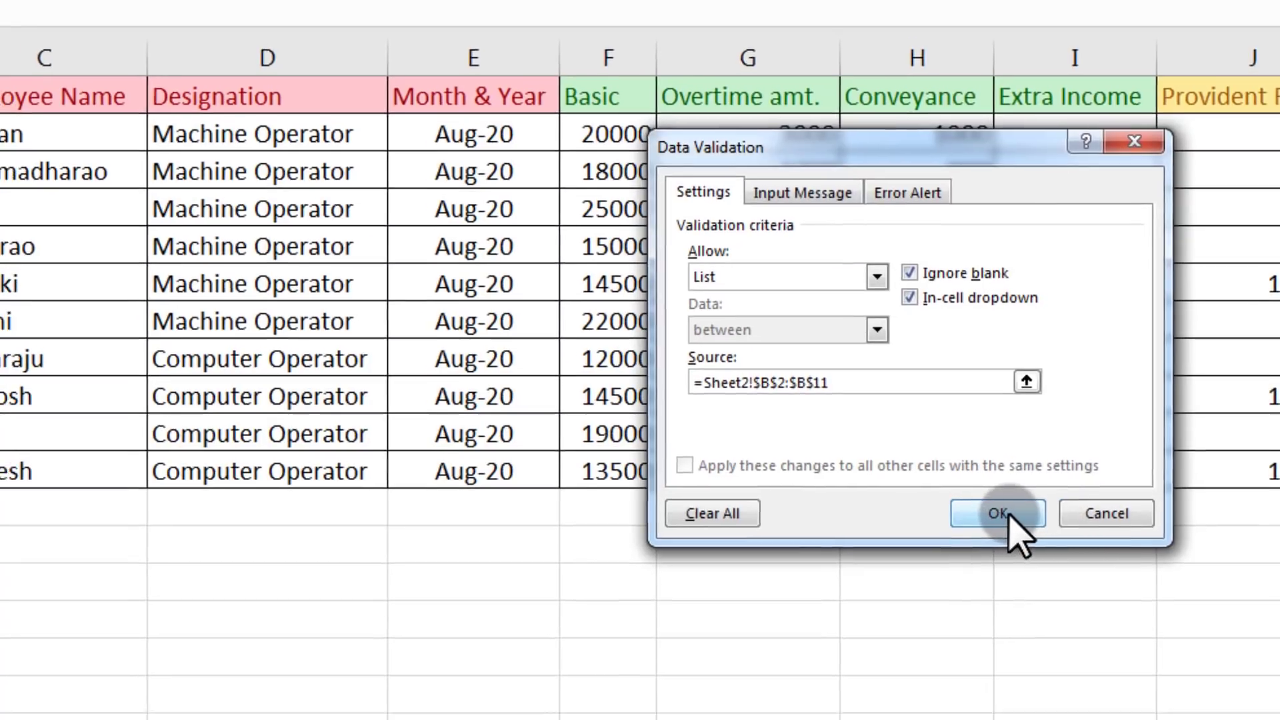
click(1017, 533)
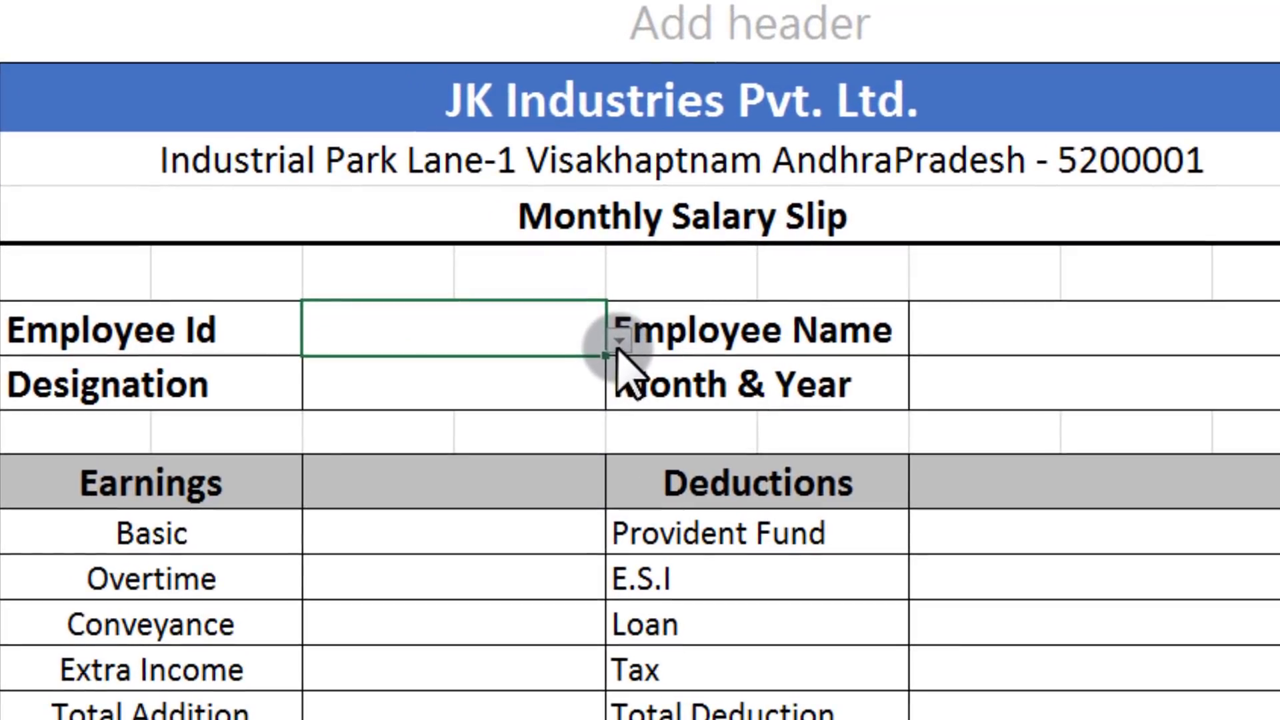
Step: Test the Employee Id list in C5 by choosing the fourth employee's ID, followed by the ninth employee's ID
click(618, 344)
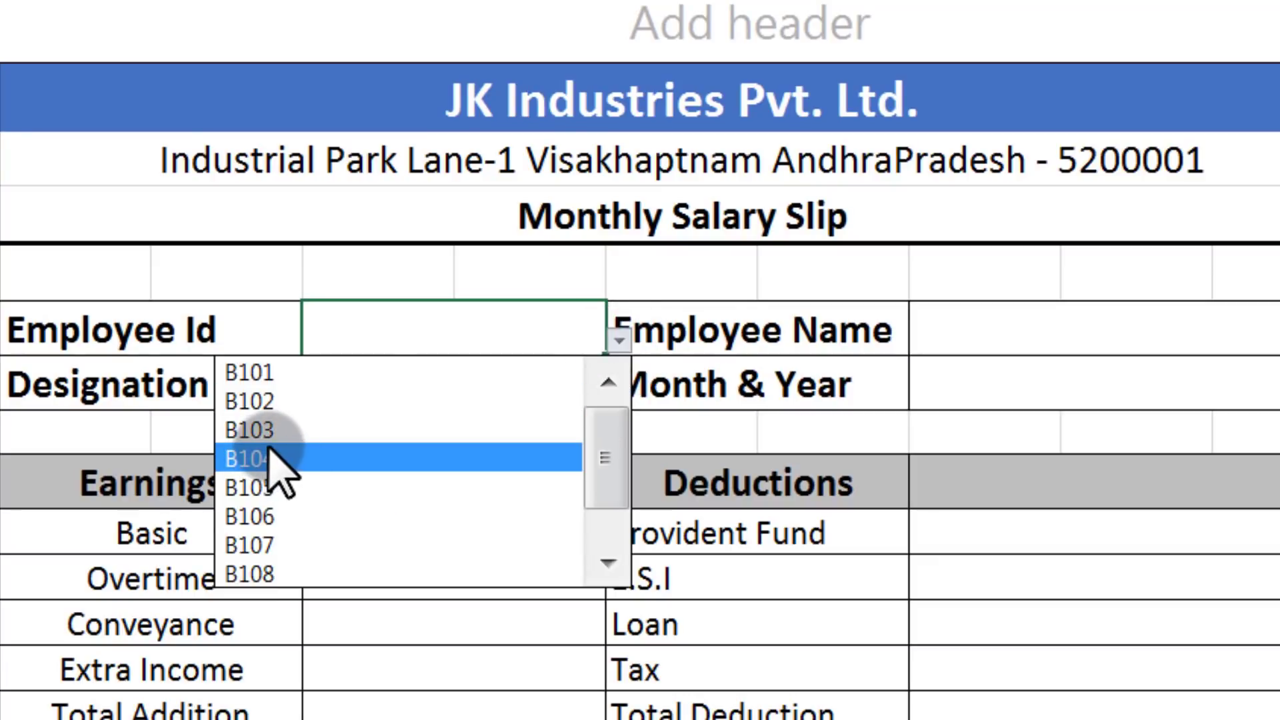
drag(594, 462, 603, 404)
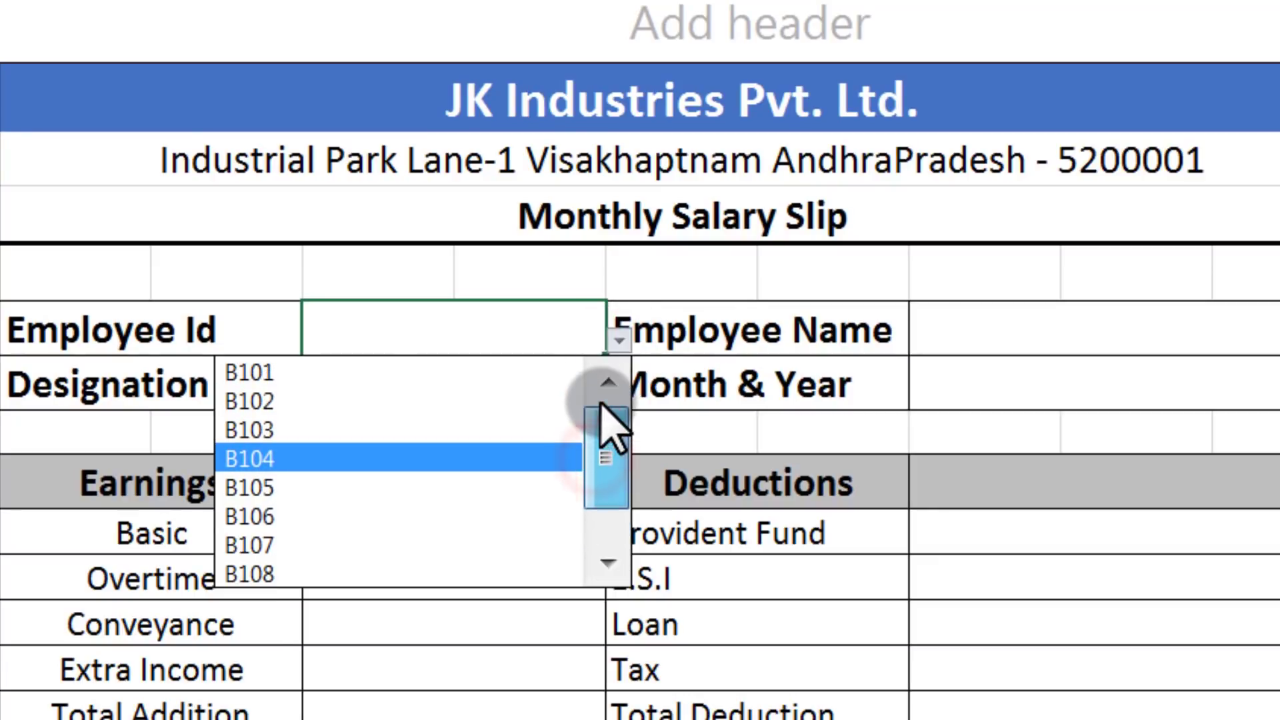
click(280, 458)
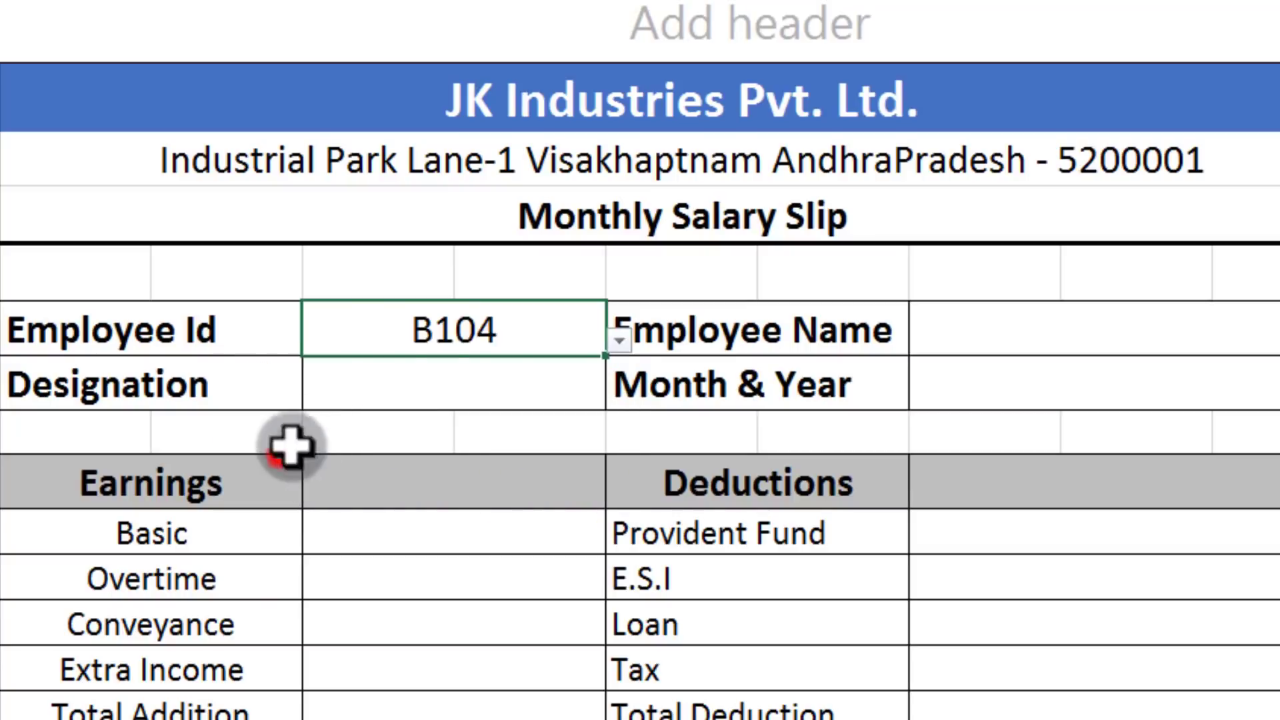
click(610, 341)
click(379, 551)
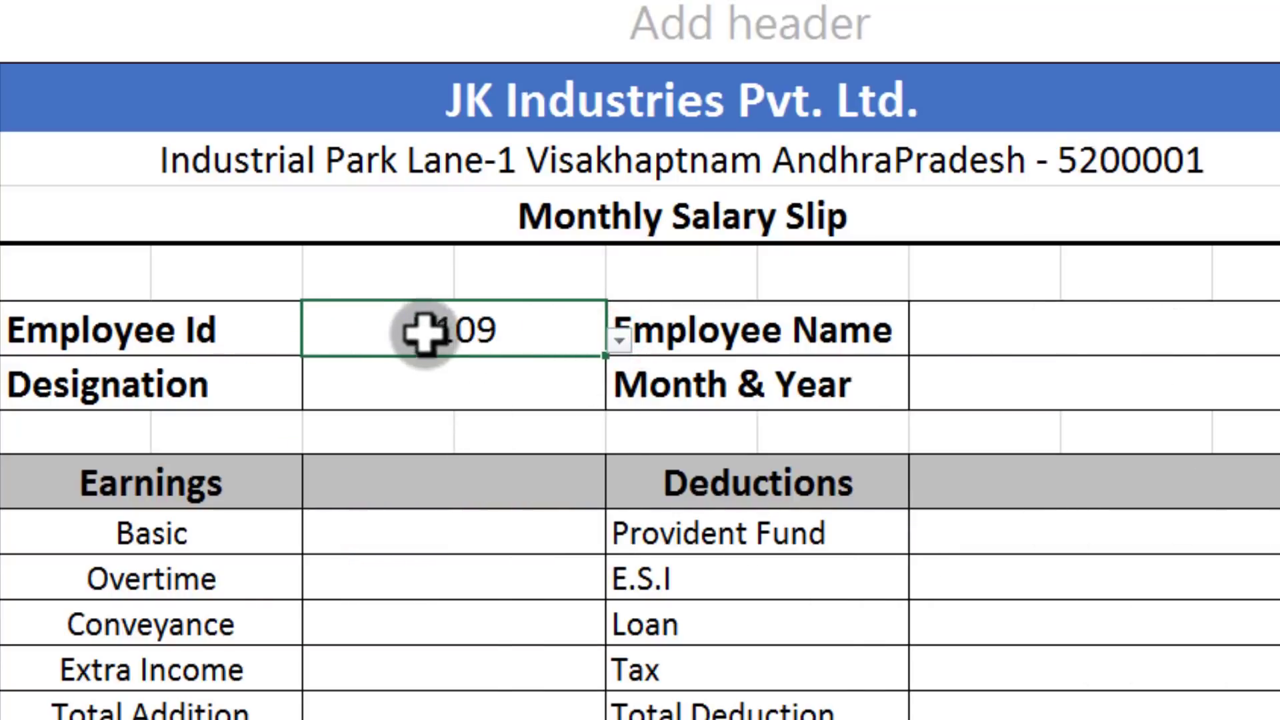
Step: Clear the Employee Id cell C5 and enter the first employee's ID manually in lowercase
click(613, 342)
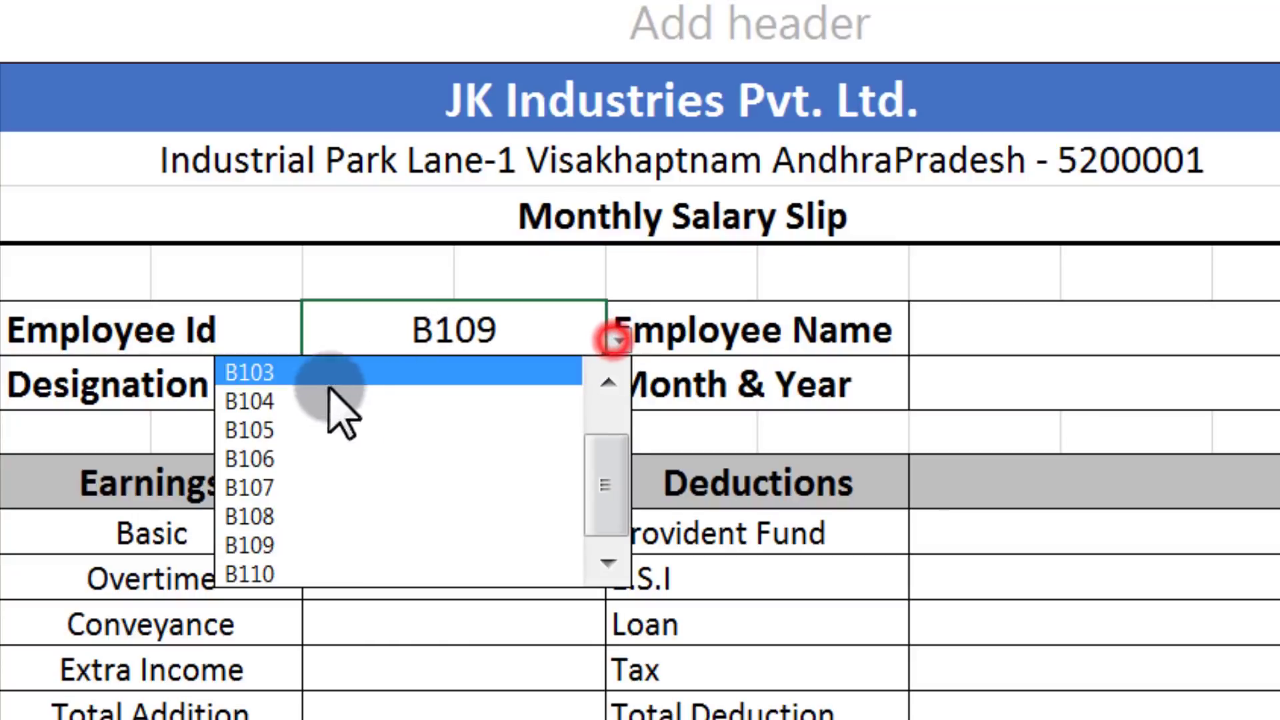
click(402, 347)
key(Delete)
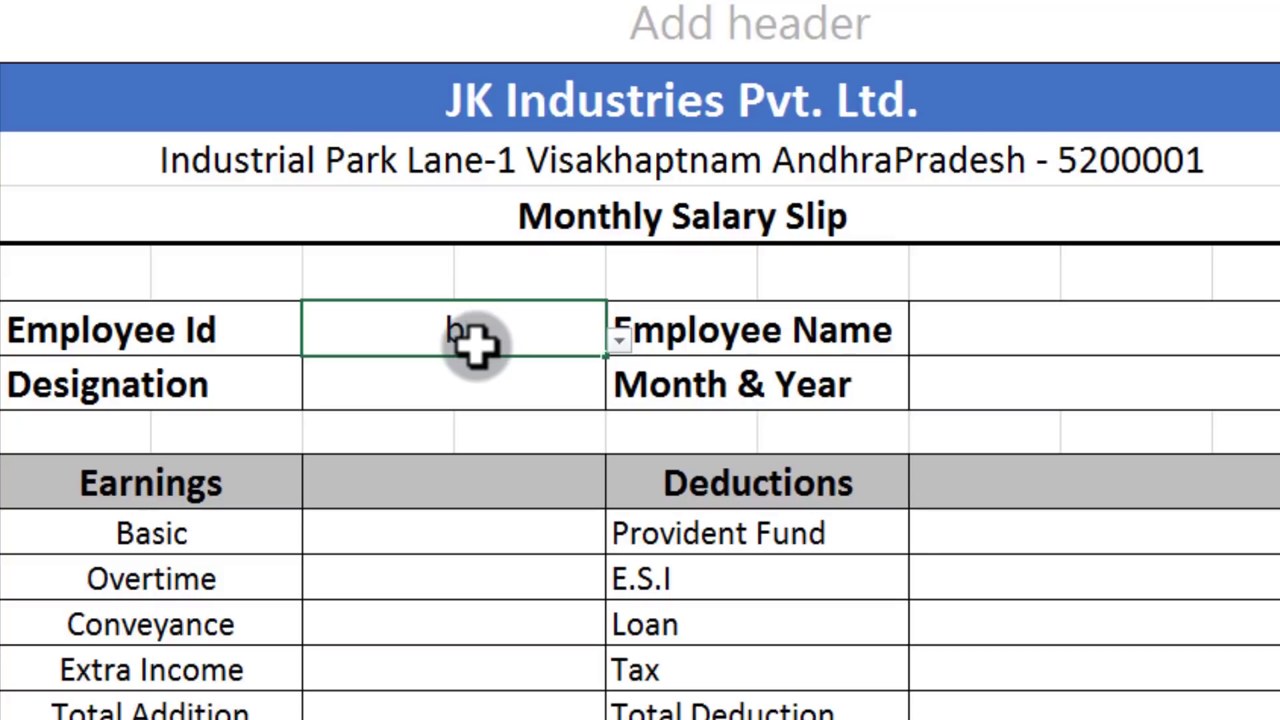
key(Return)
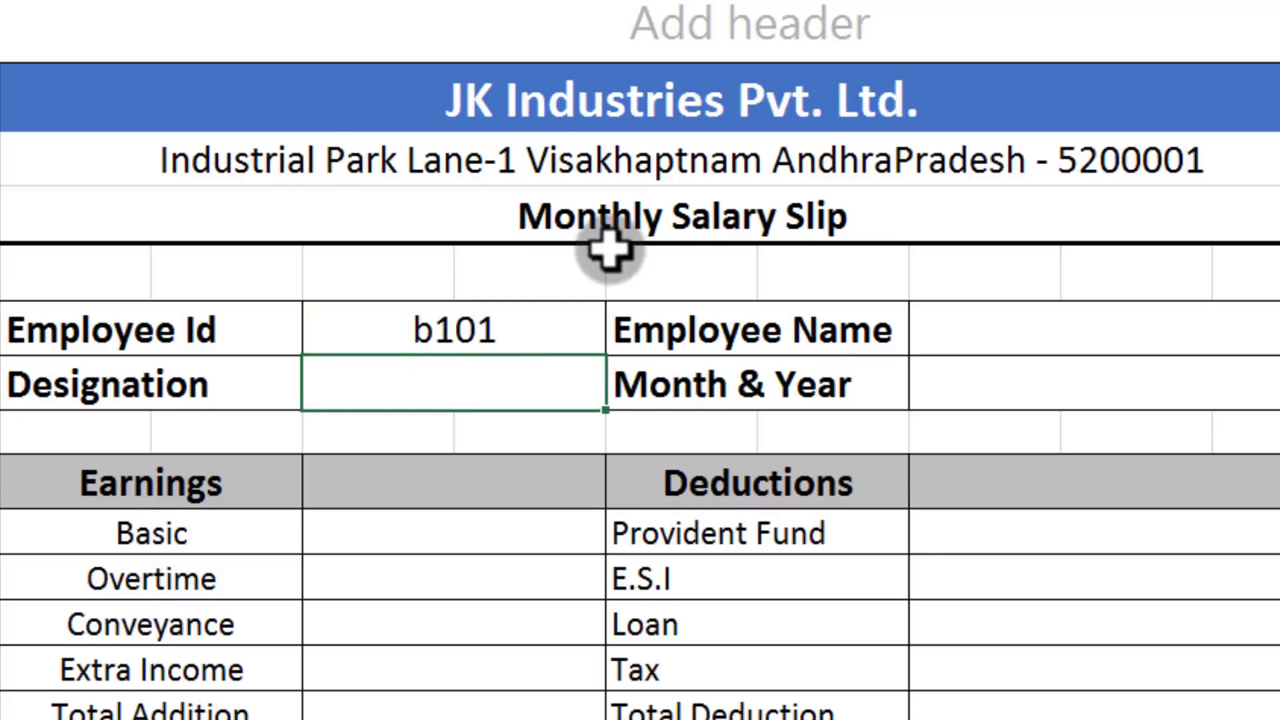
click(476, 315)
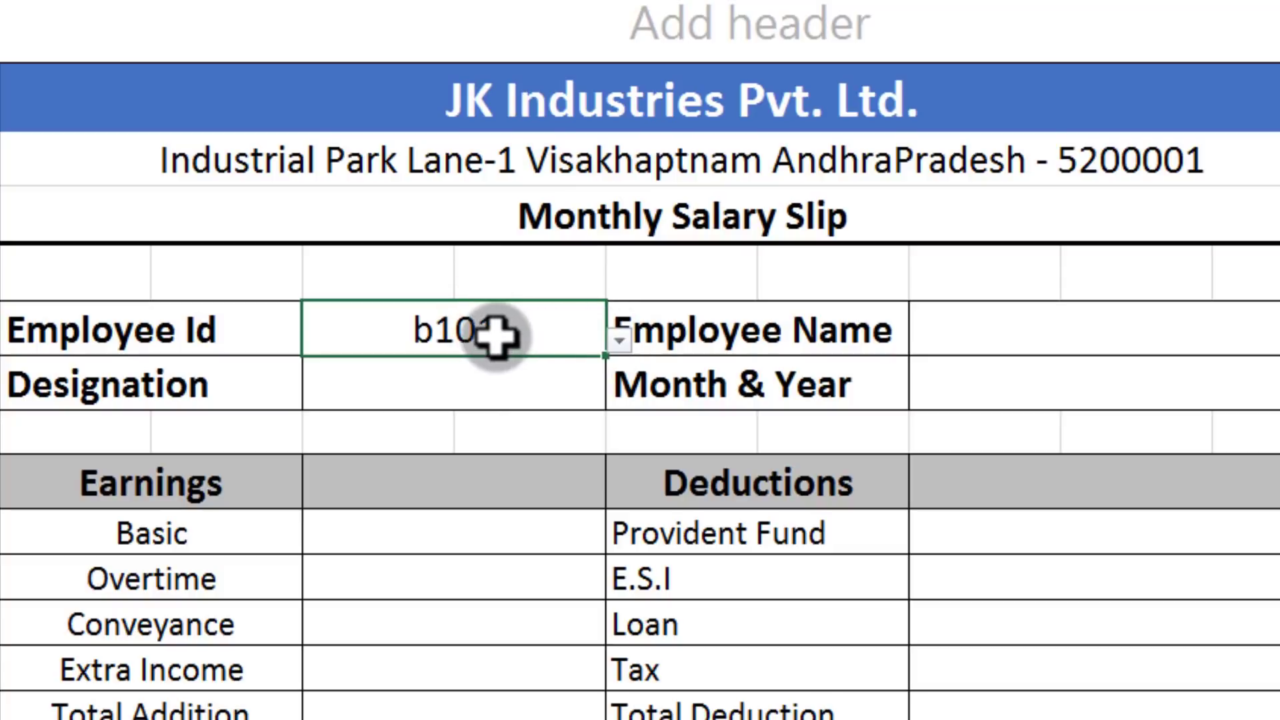
click(923, 355)
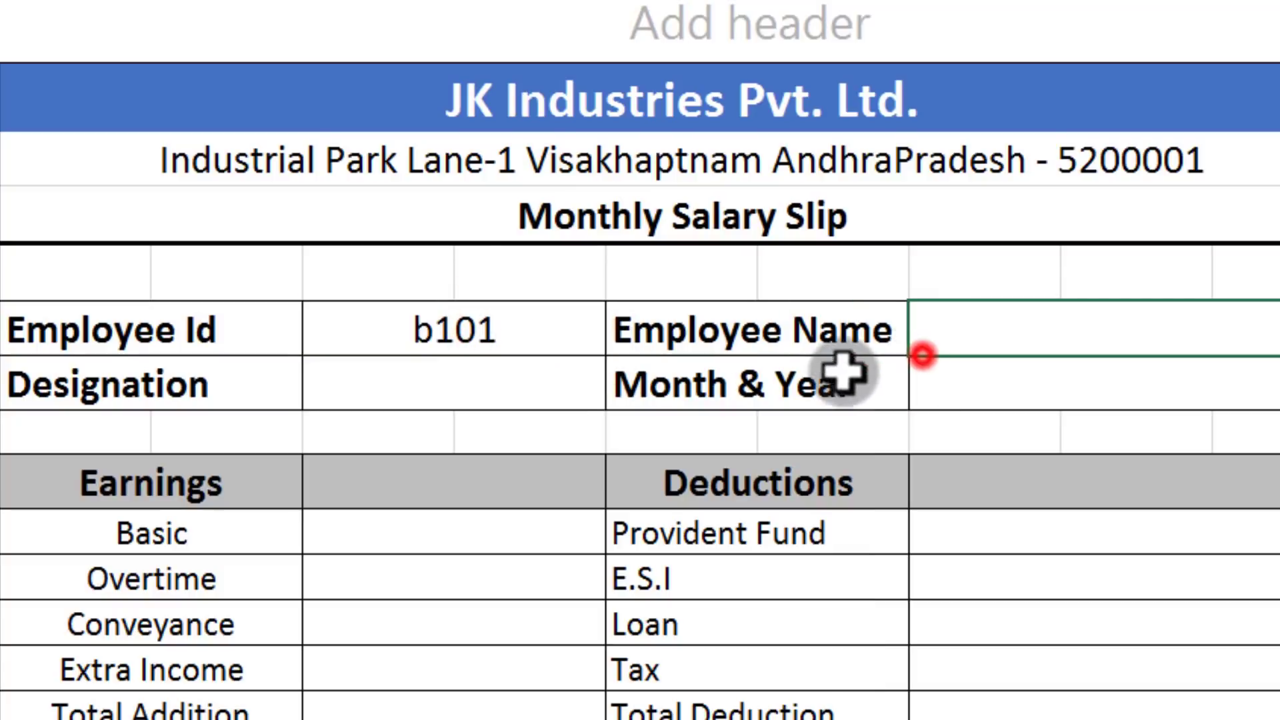
click(451, 329)
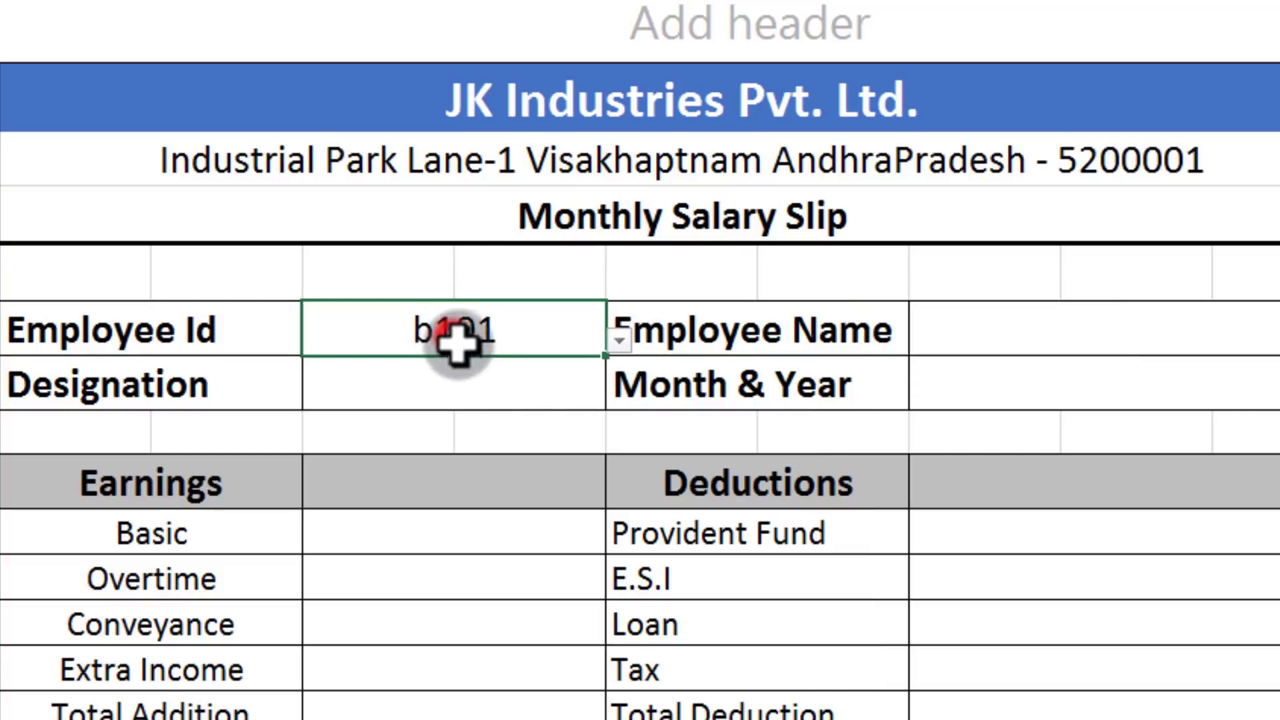
click(1033, 330)
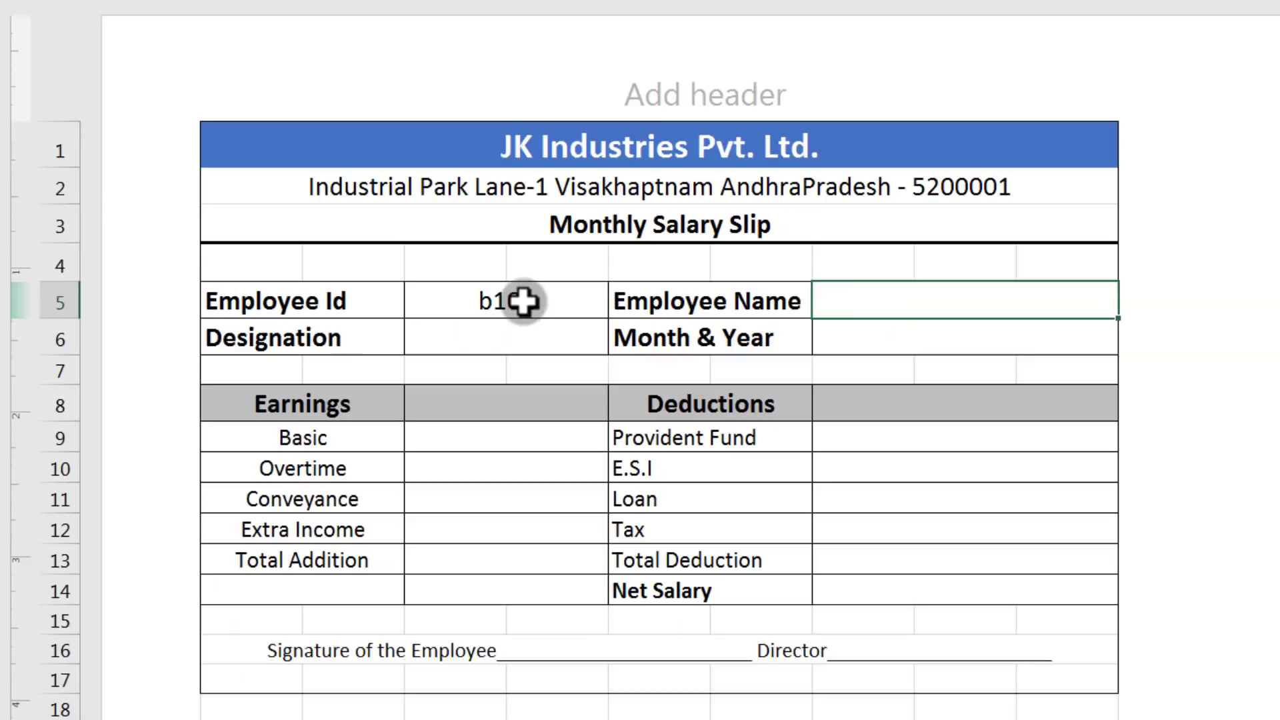
click(480, 330)
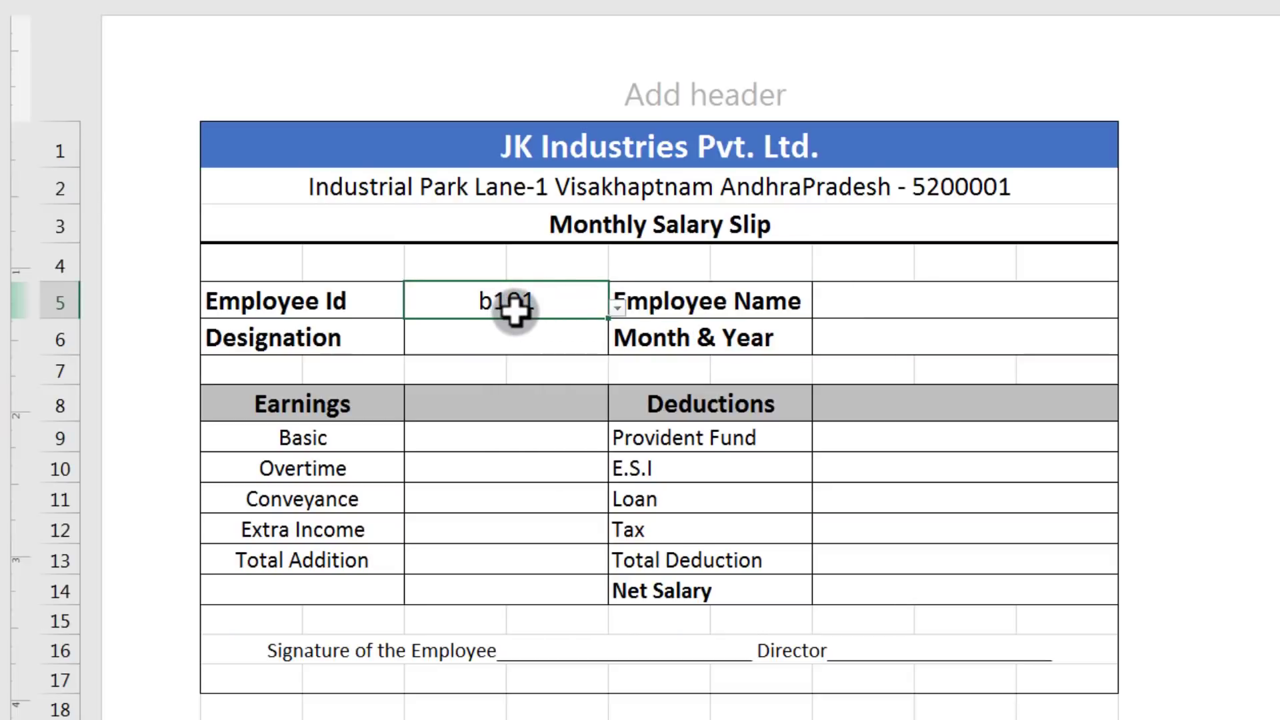
Step: Start a VLOOKUP formula in the Employee Name cell G5 with the Employee Id cell C5 as the lookup value
click(854, 304)
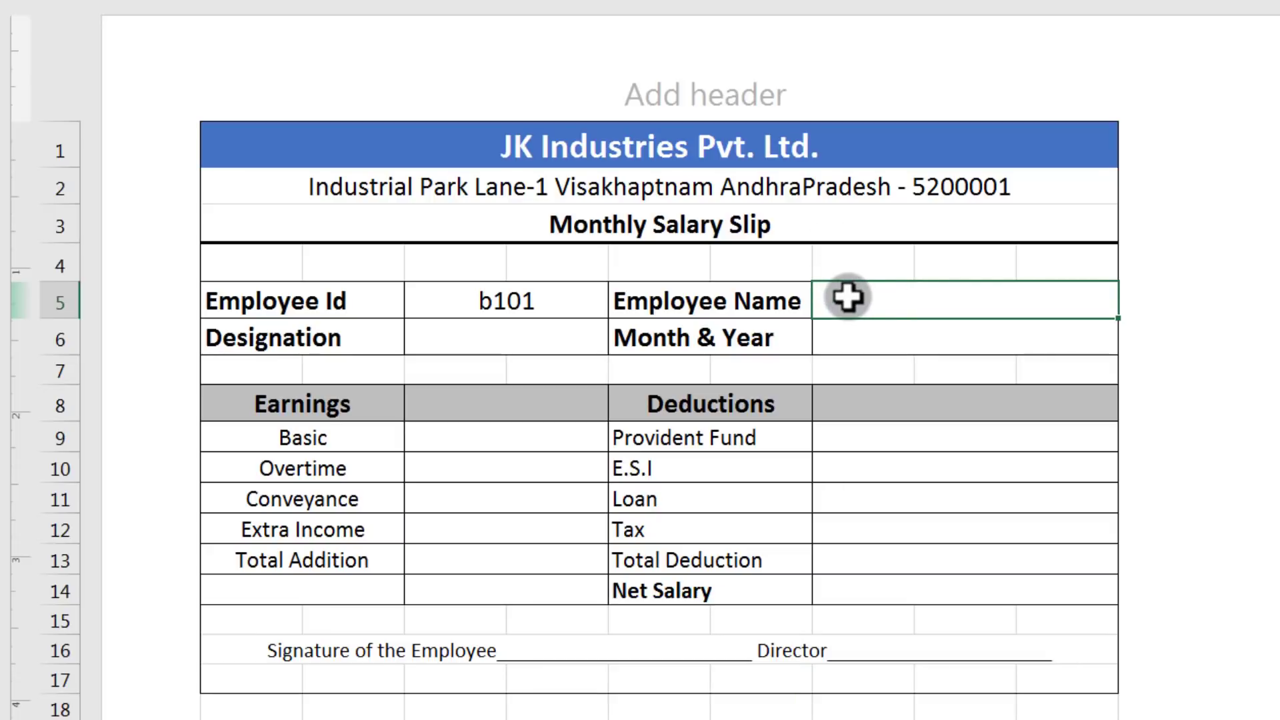
text(v)
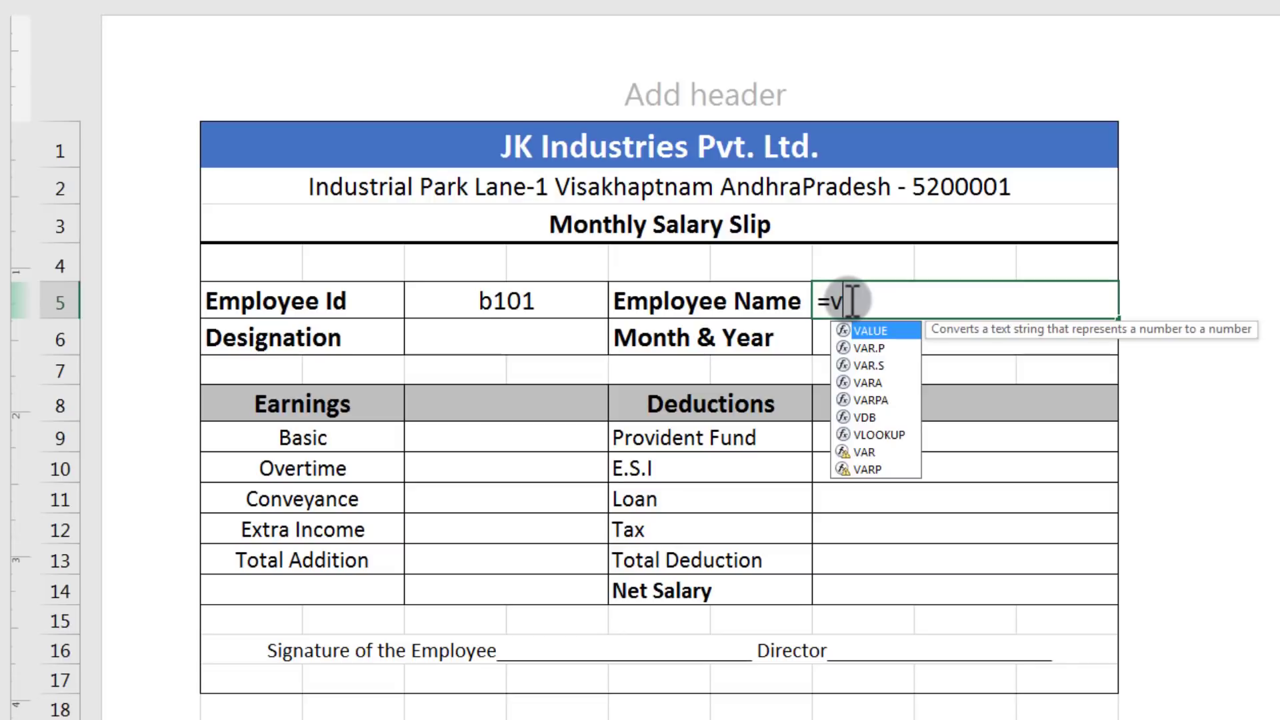
text(look)
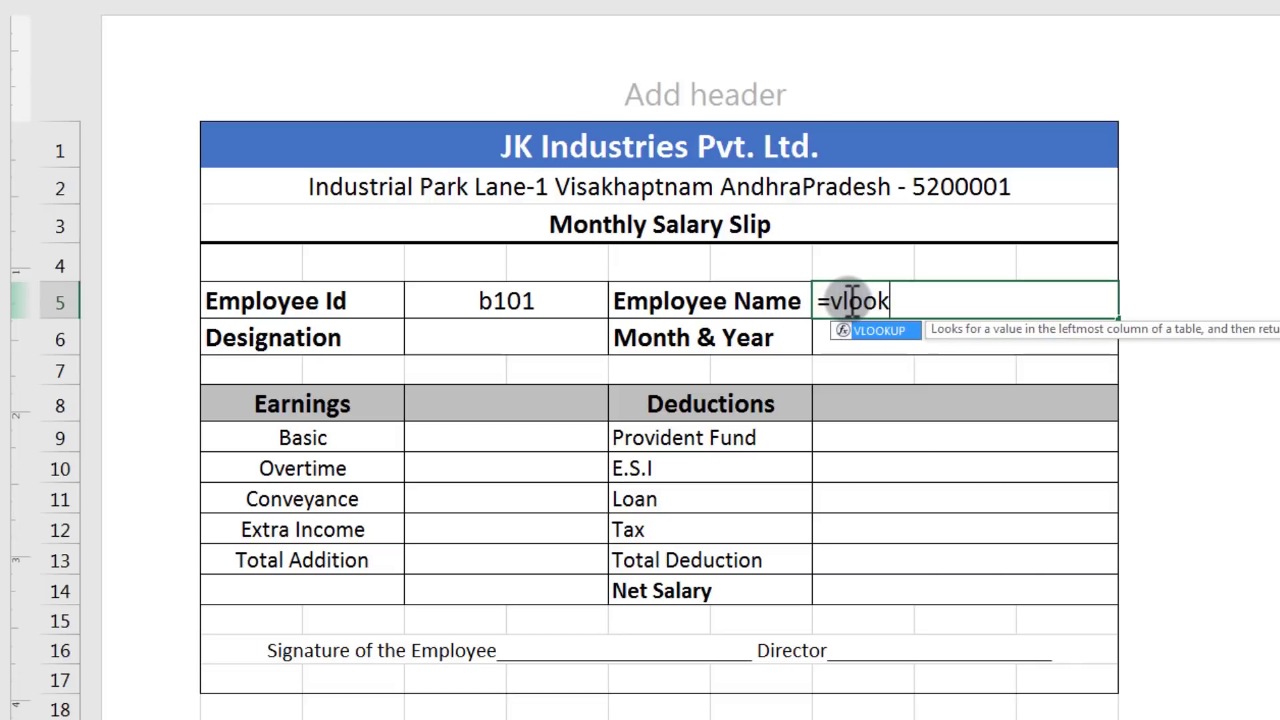
text(up()
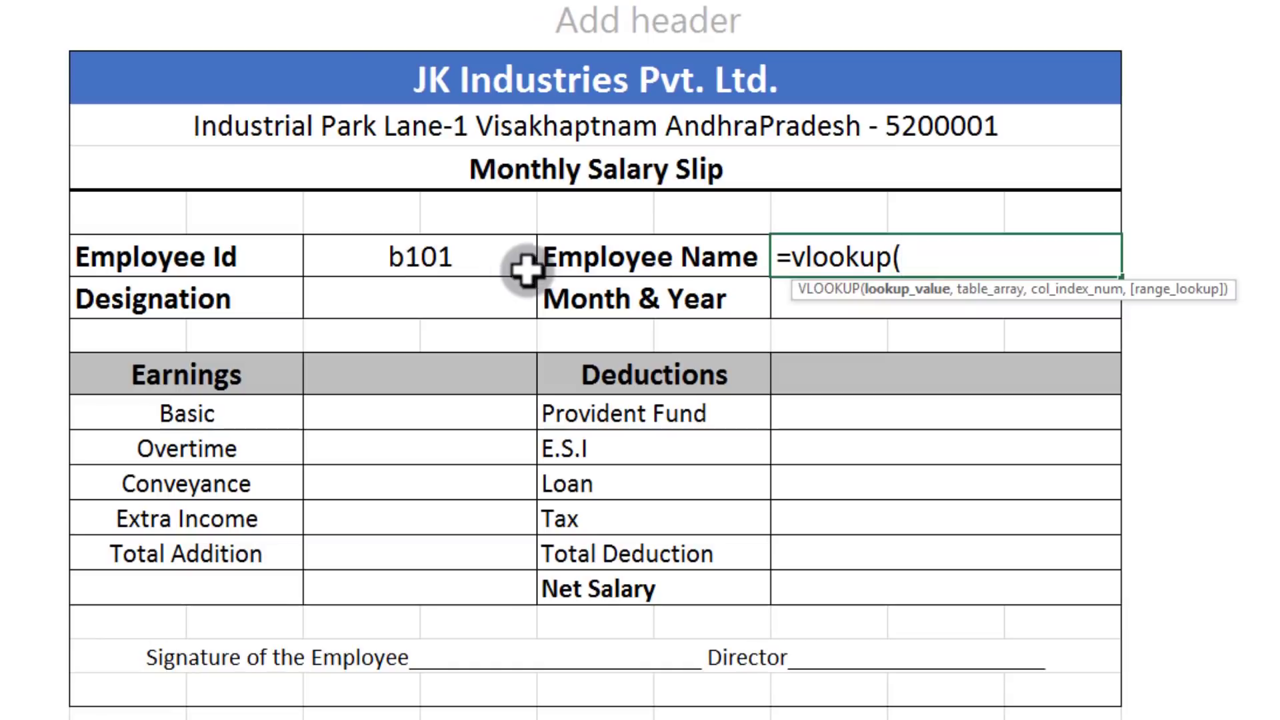
click(462, 264)
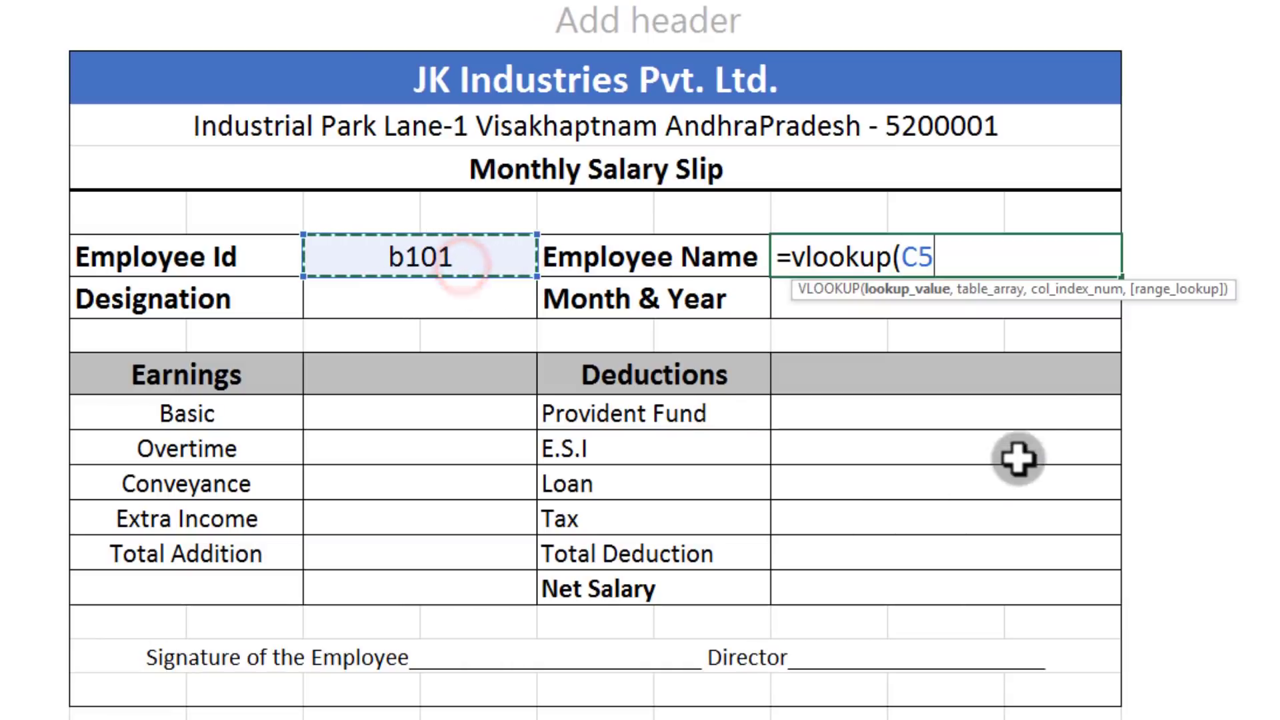
text(,)
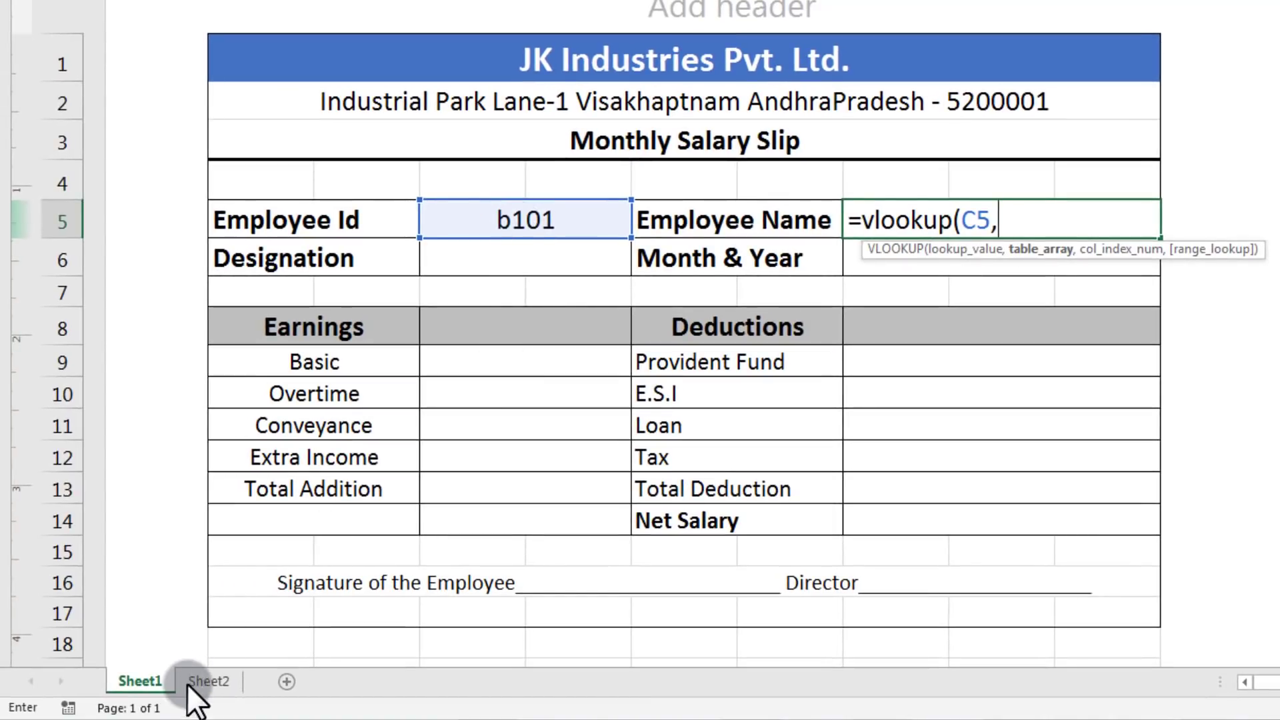
Step: Set the VLOOKUP table array to Sheet2!B2:N11, covering the salary table from Employee Id through Net Salary
click(193, 678)
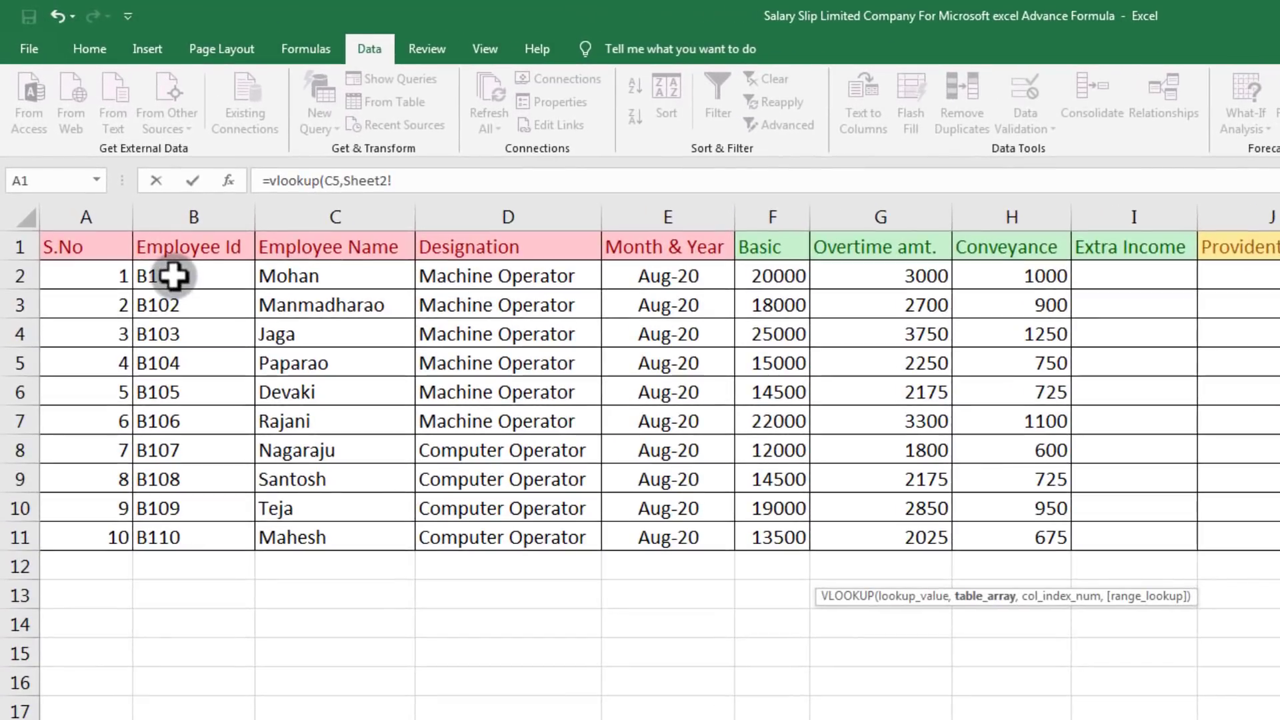
drag(126, 200, 126, 237)
drag(173, 327, 169, 545)
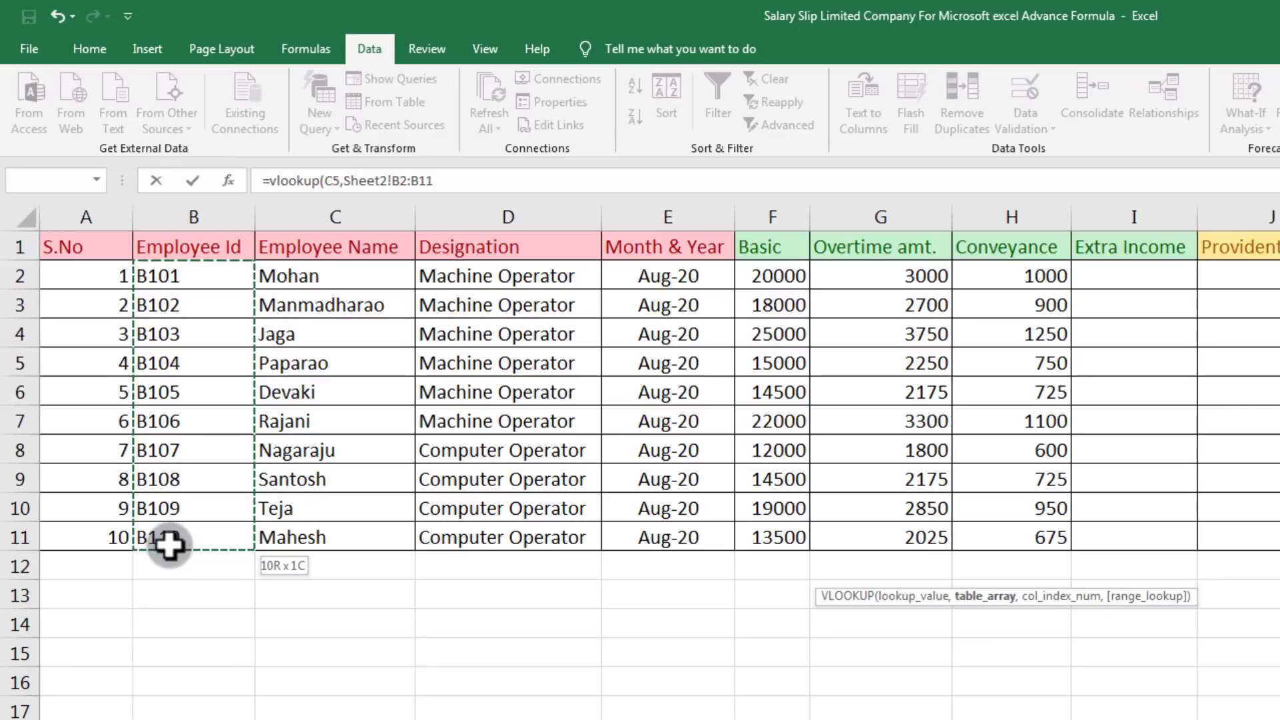
click(180, 298)
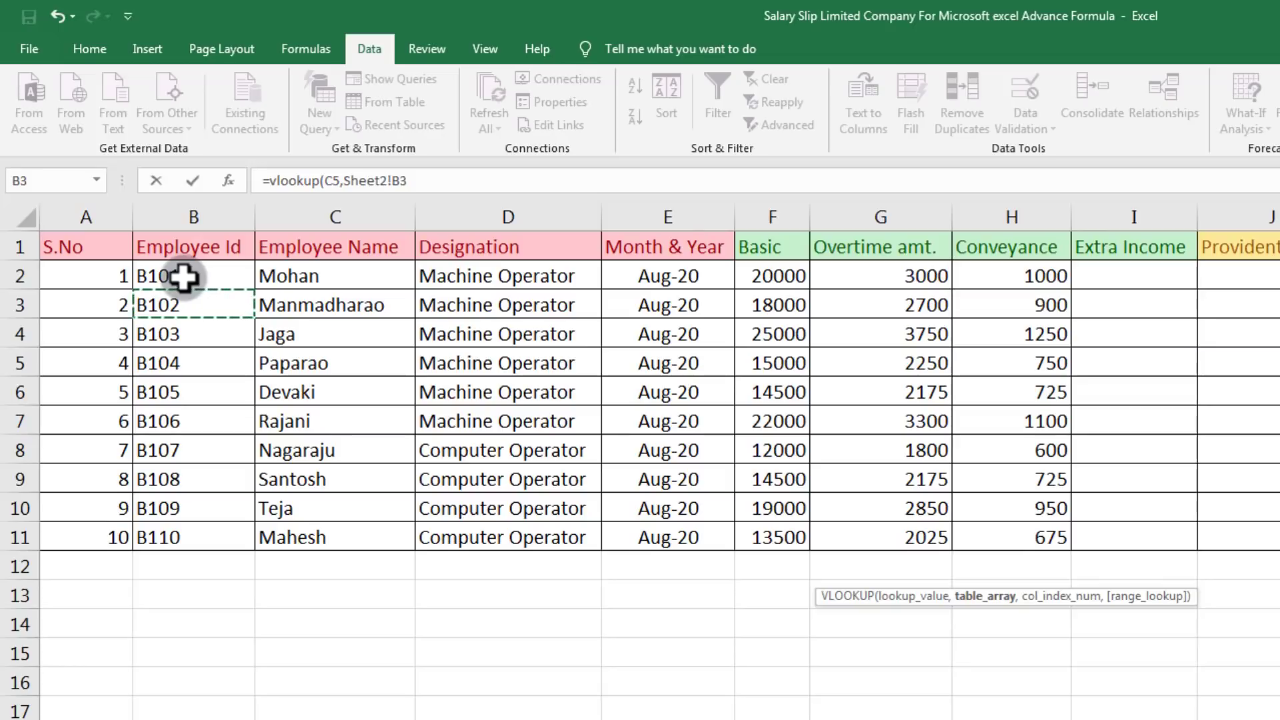
drag(180, 282, 1189, 417)
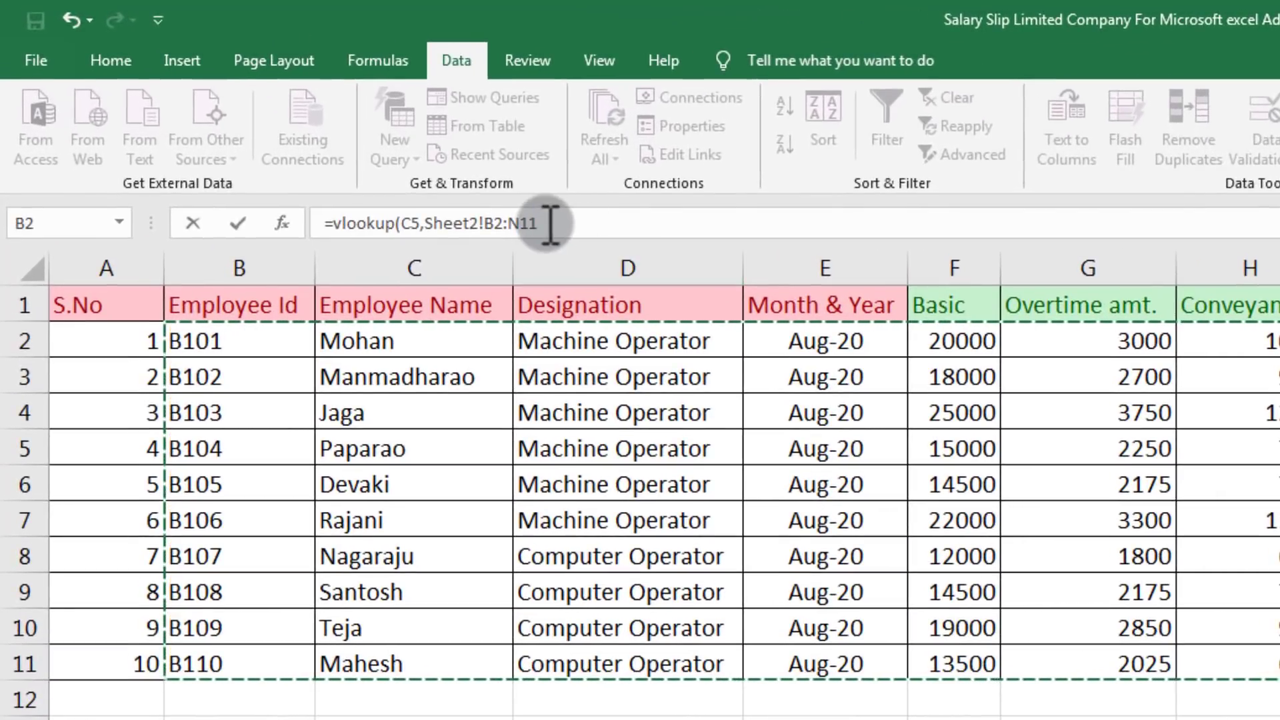
Step: Complete the VLOOKUP with column index 2 and exact match 0, and enter the formula
click(548, 222)
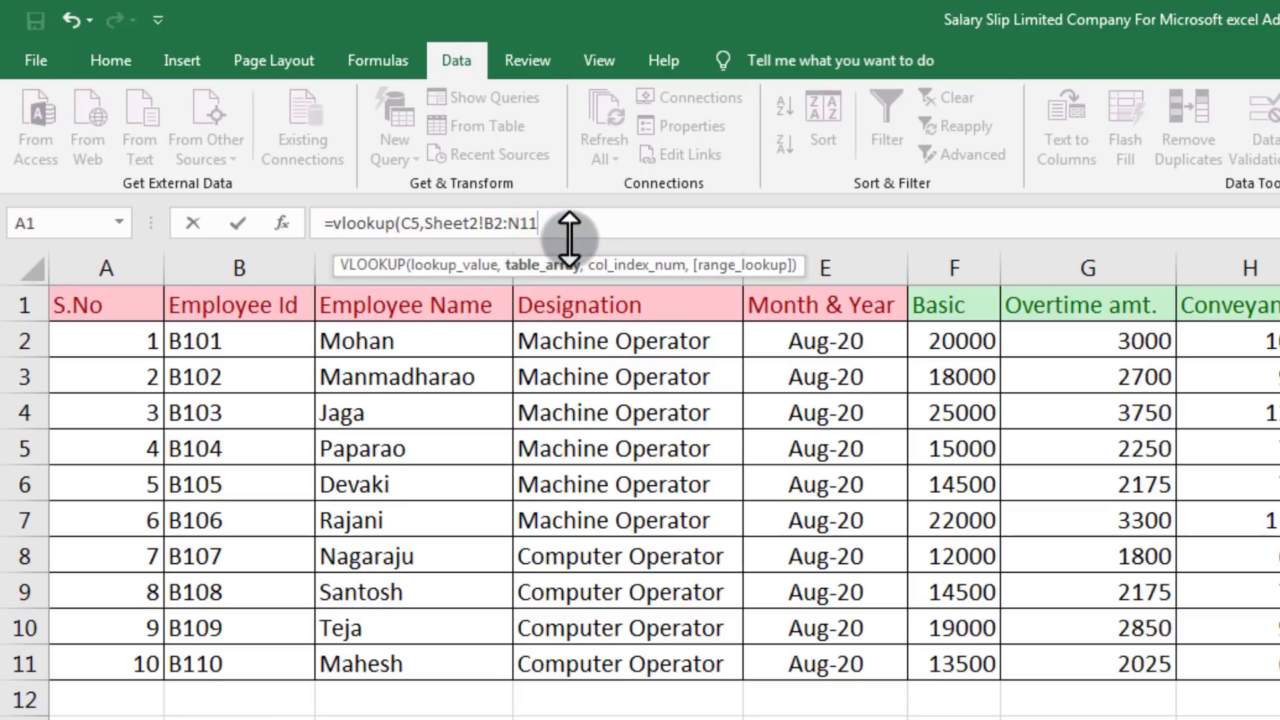
text(,2)
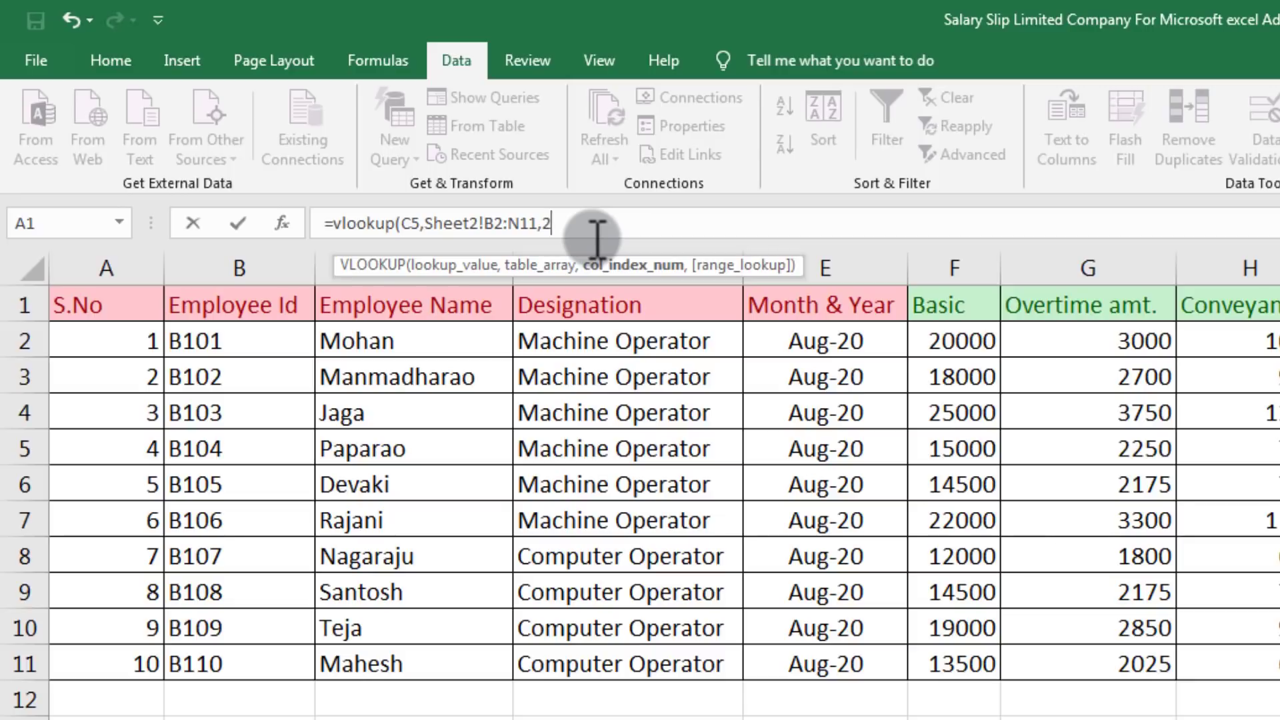
text(,)
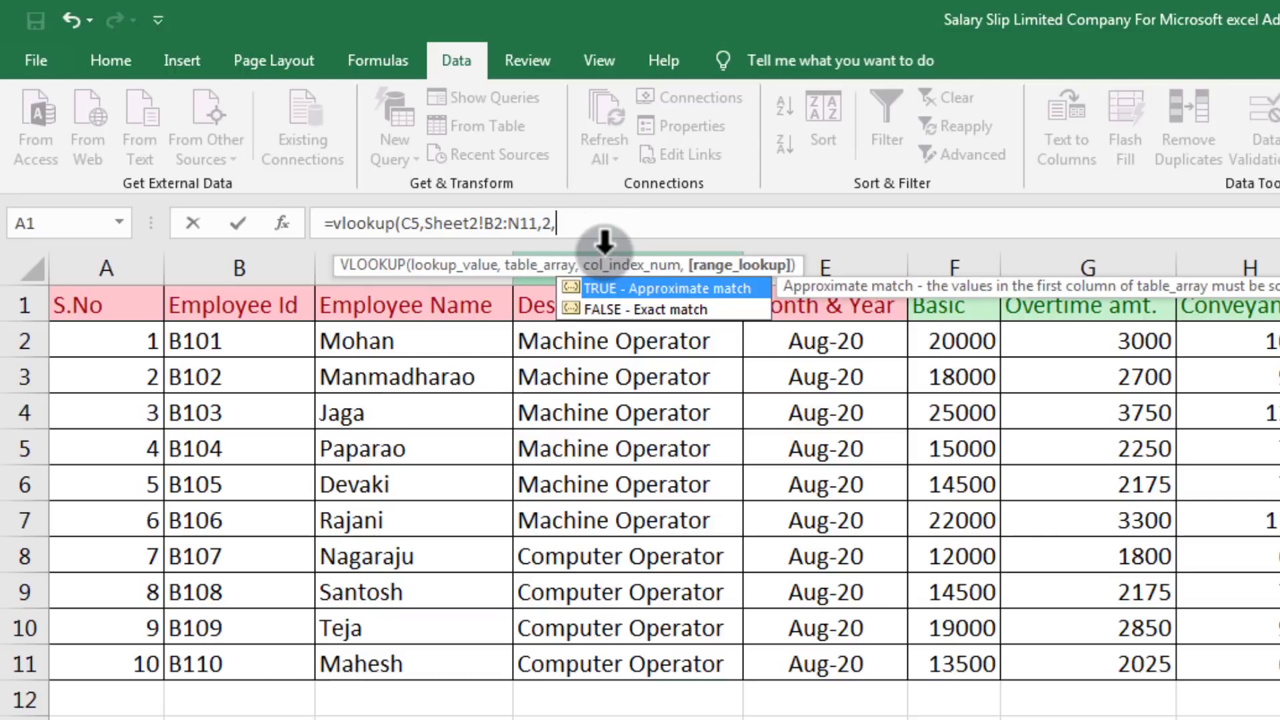
text(0))
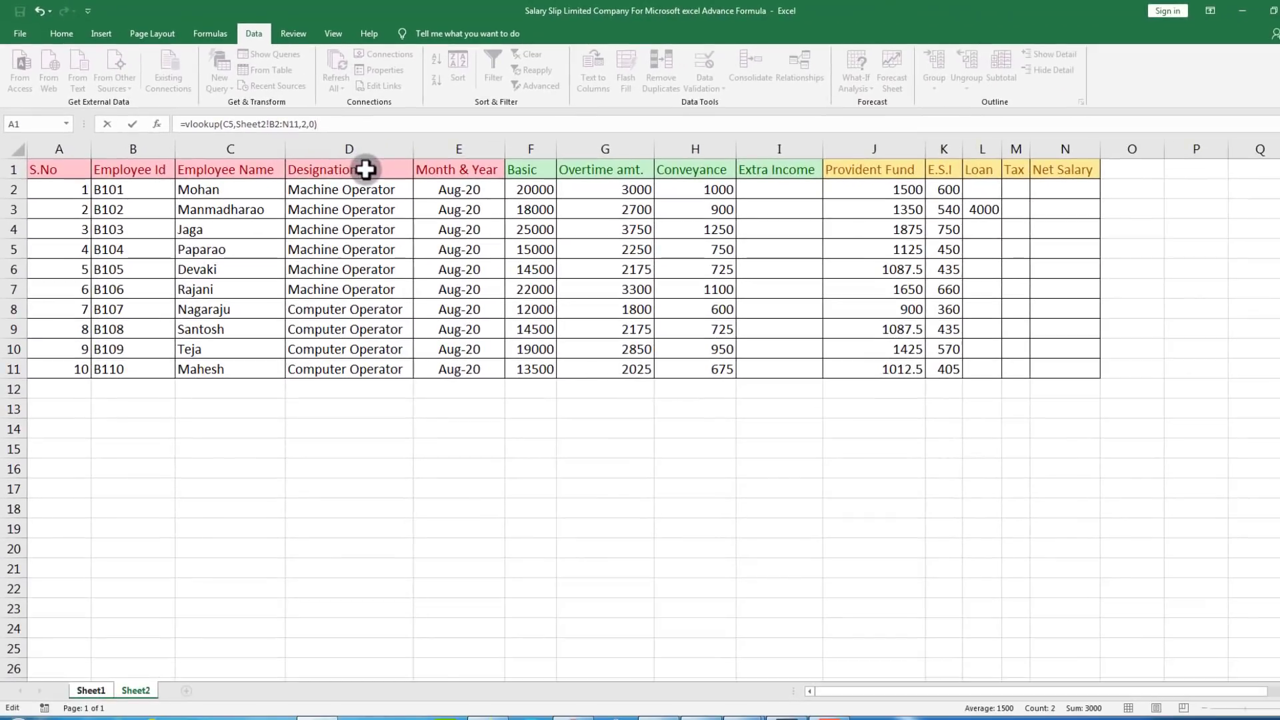
key(Return)
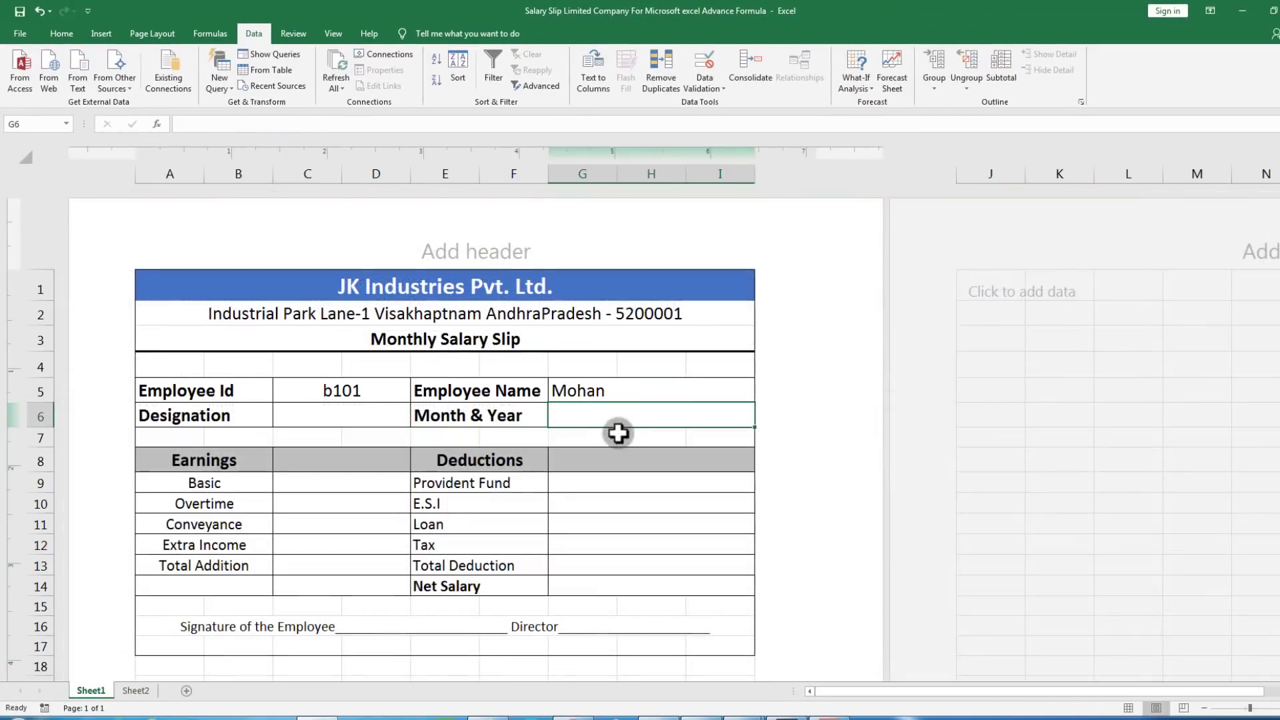
Step: Check the slip's Employee Name against the Sheet2 salary table, comparing the first and ninth employees' IDs and names
click(580, 393)
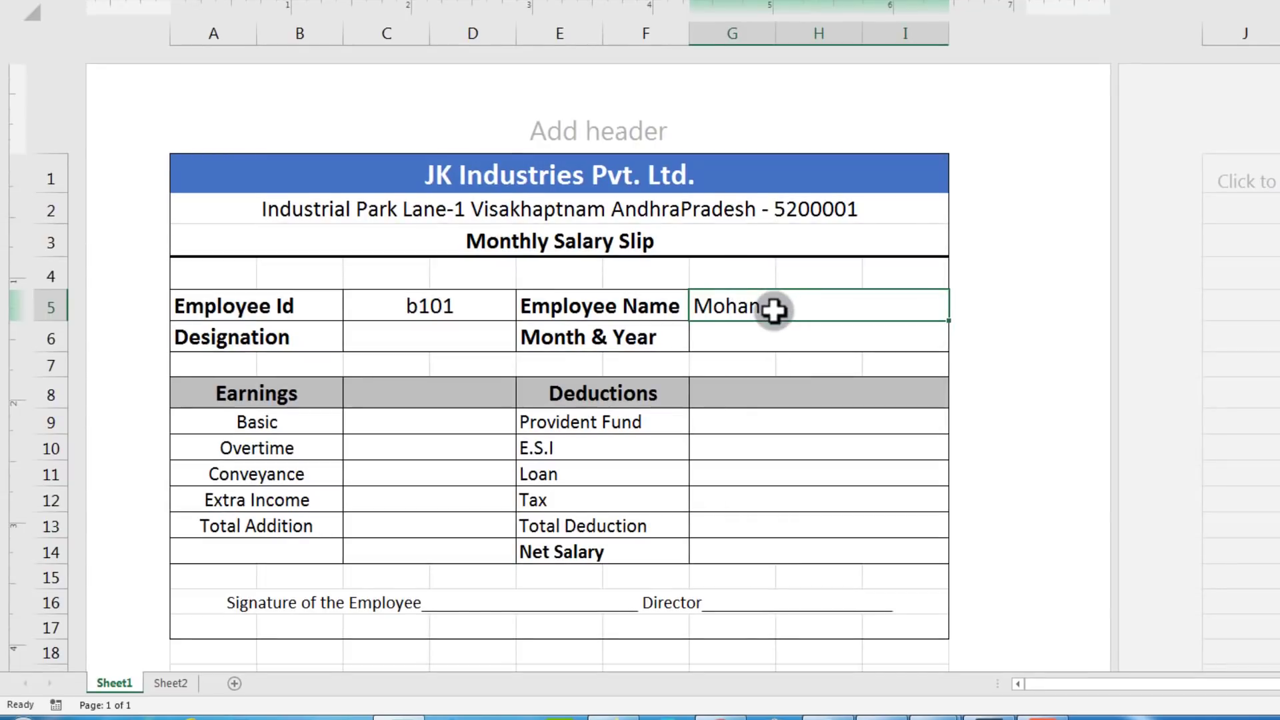
click(171, 683)
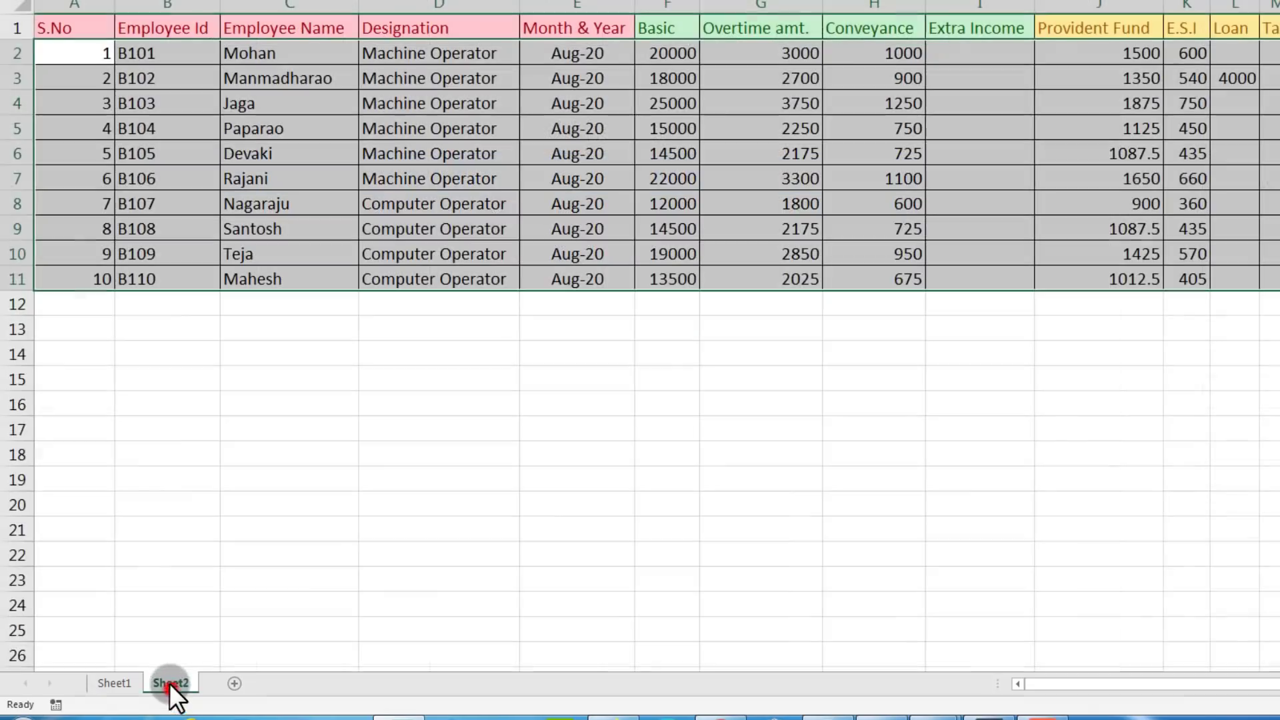
click(168, 53)
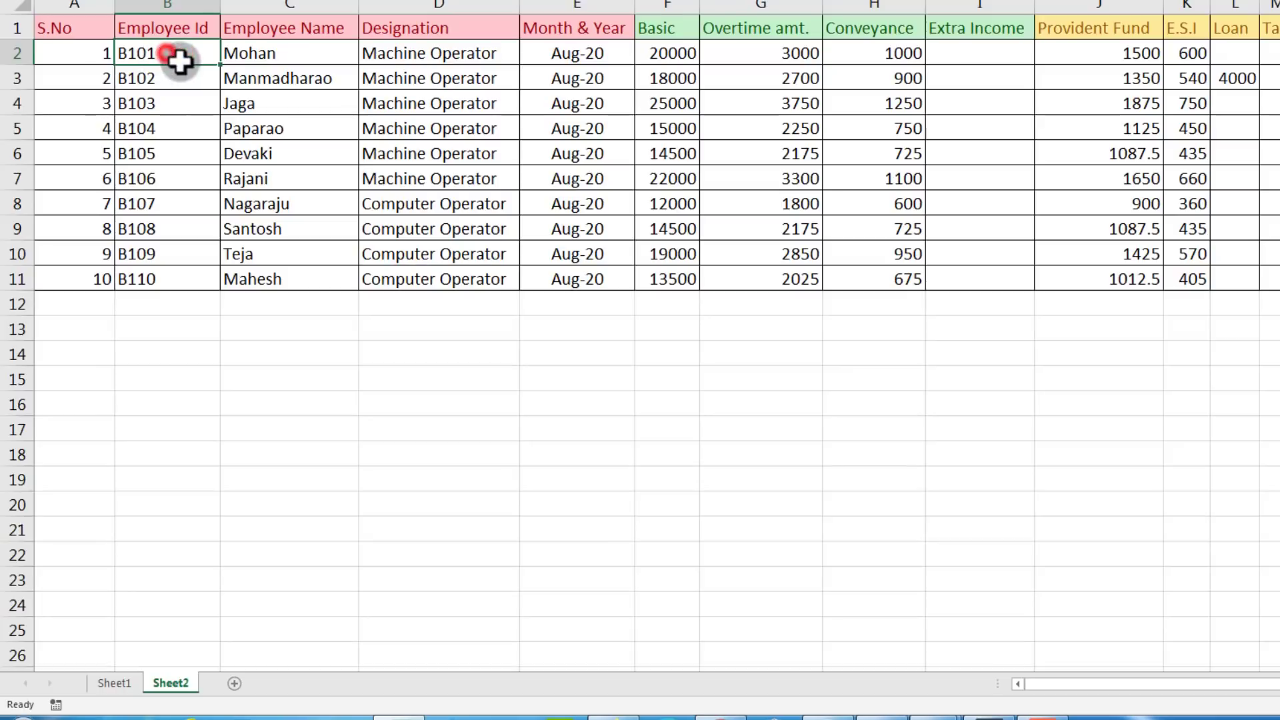
click(267, 58)
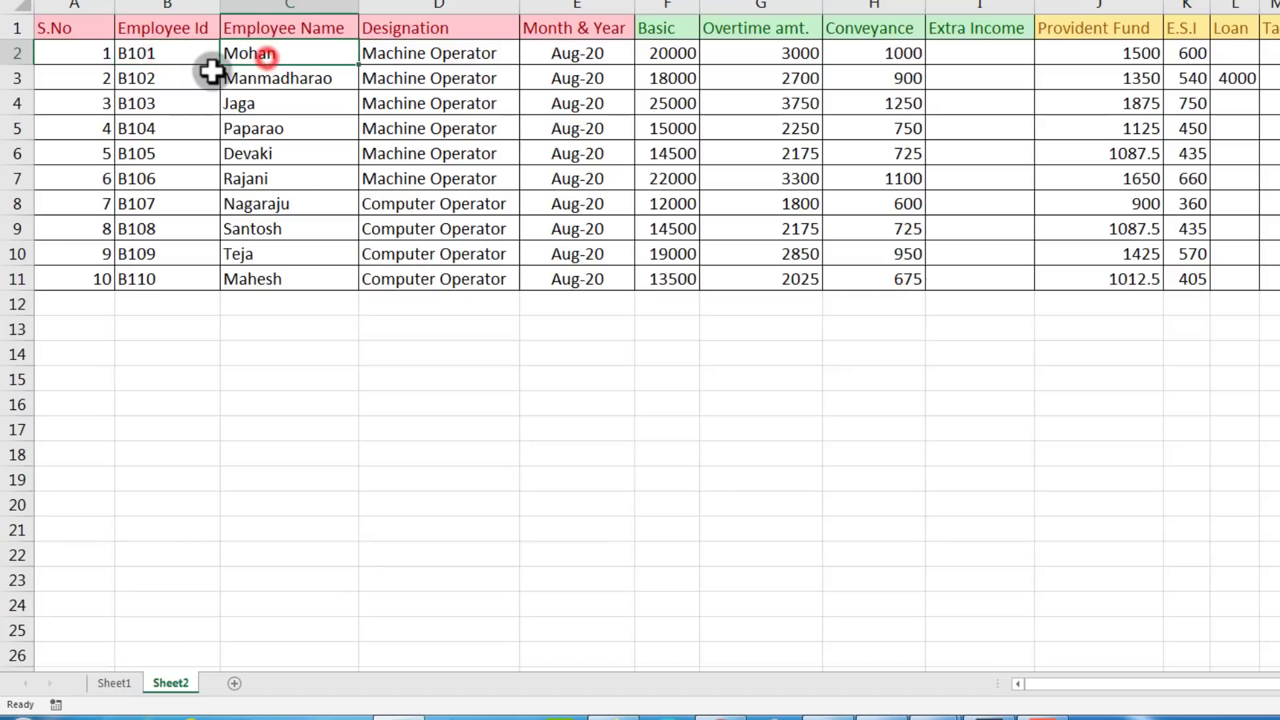
click(147, 260)
click(243, 257)
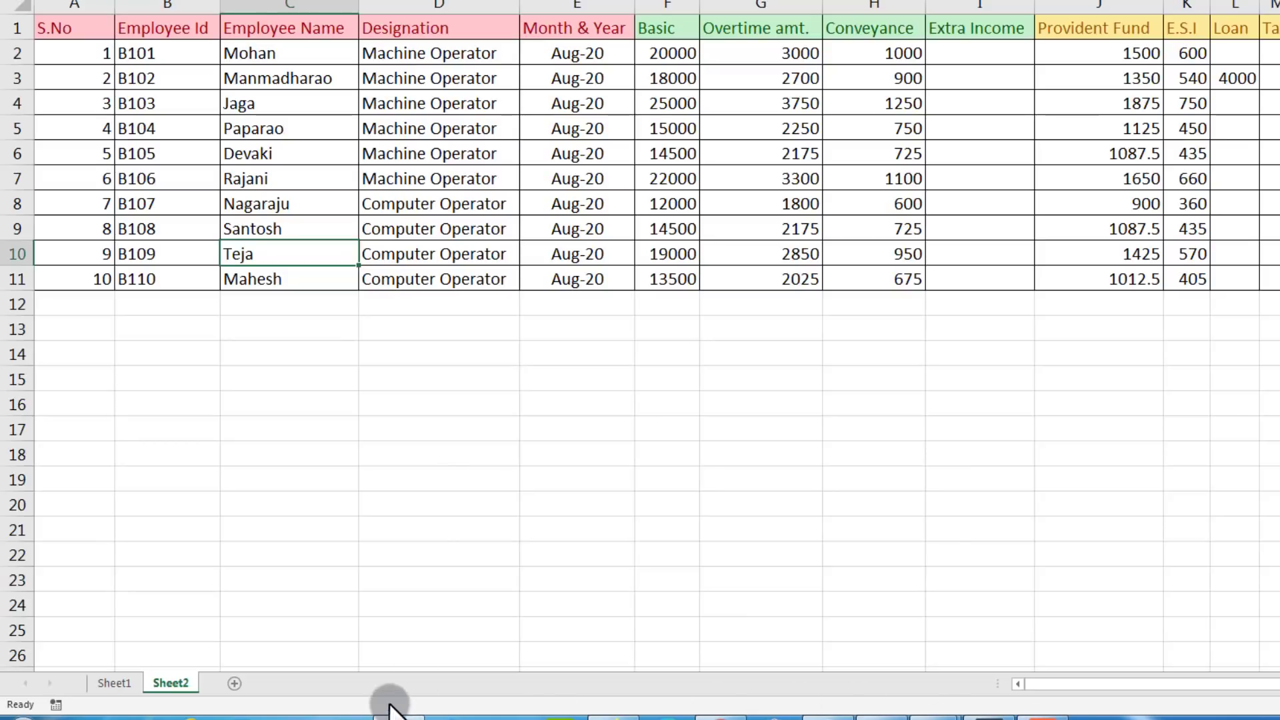
Step: Return to the salary slip and choose the ninth employee's ID from the list in C5
click(112, 686)
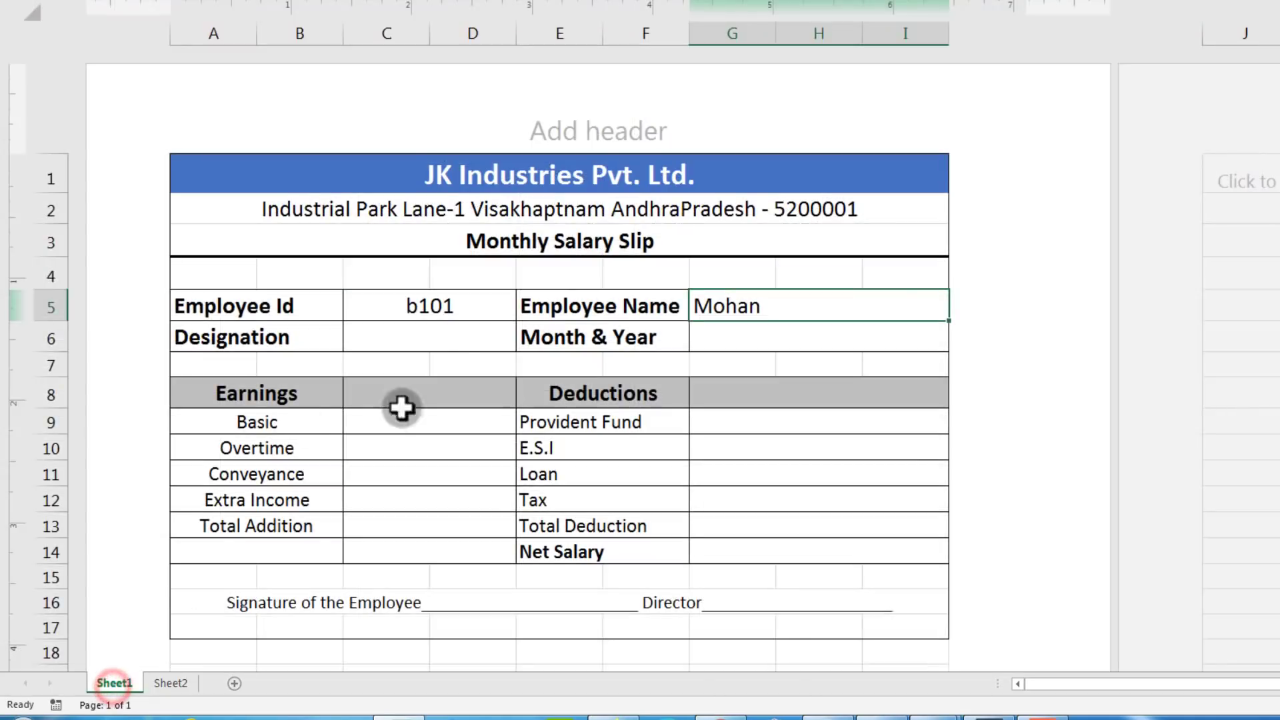
click(472, 303)
click(523, 309)
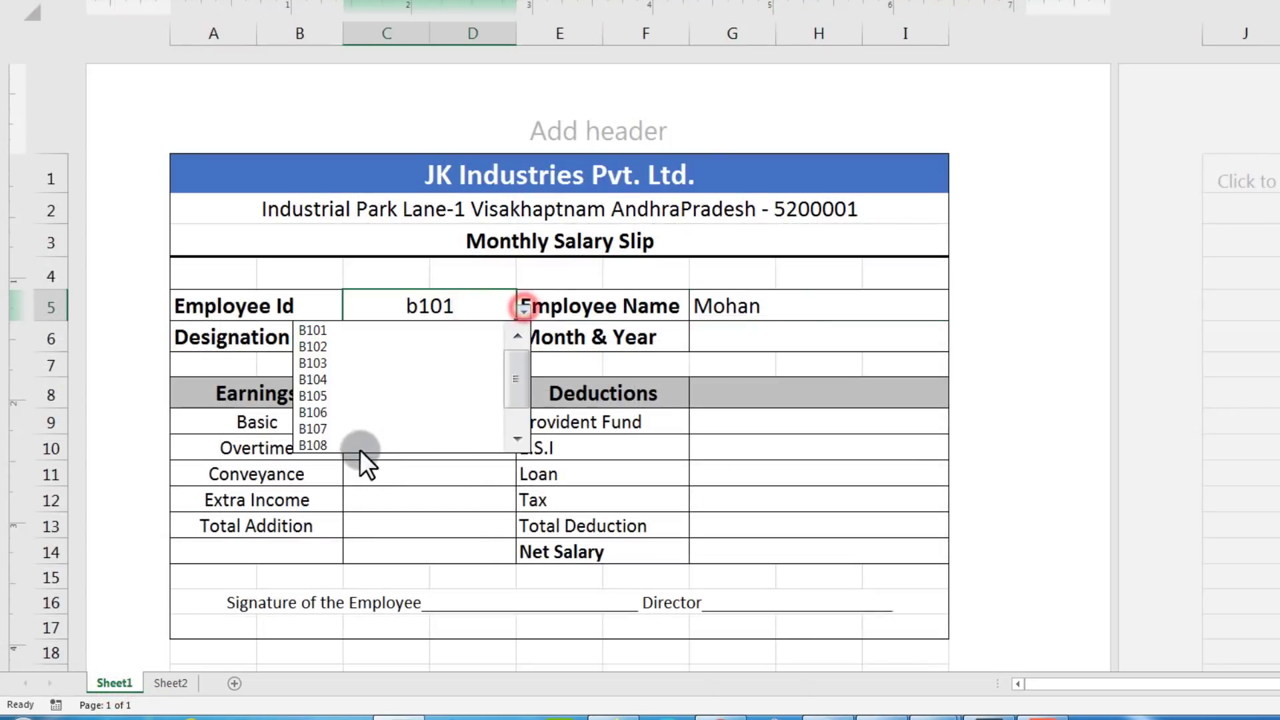
drag(521, 380, 515, 424)
click(327, 424)
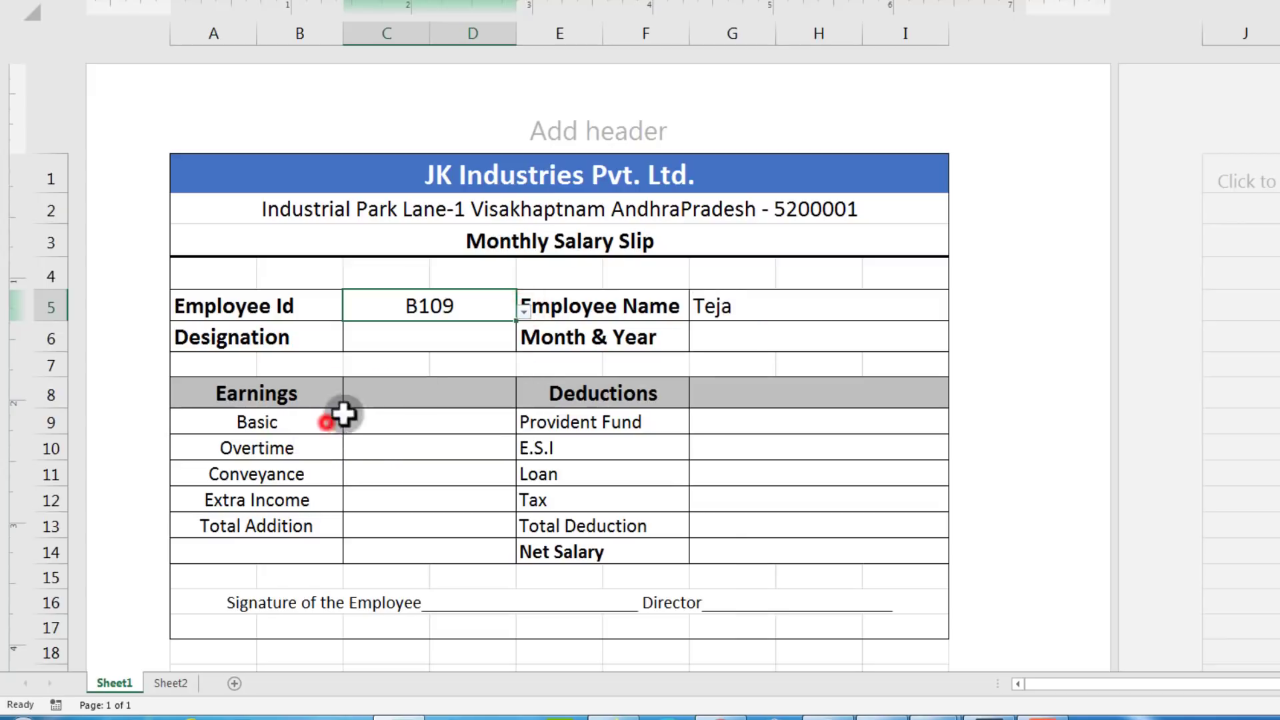
Step: Copy the VLOOKUP formula from the Employee Name cell G5 into the Designation cell C6
click(753, 307)
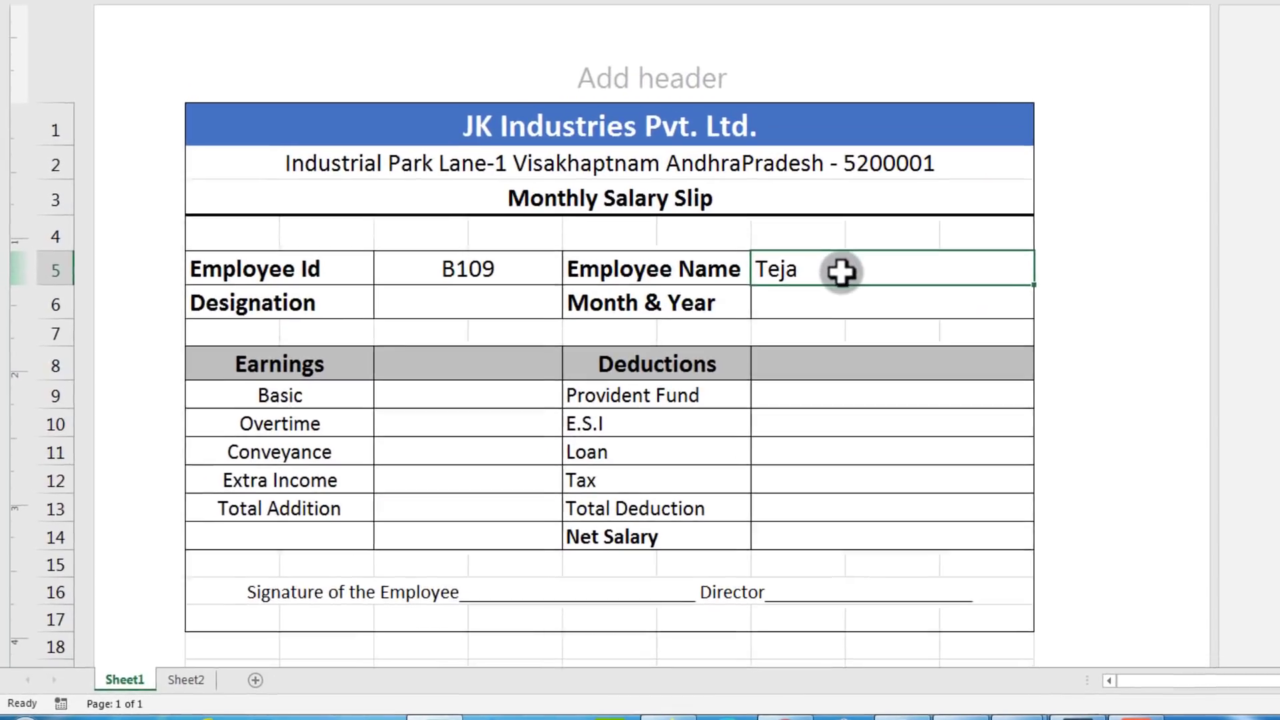
key(F2)
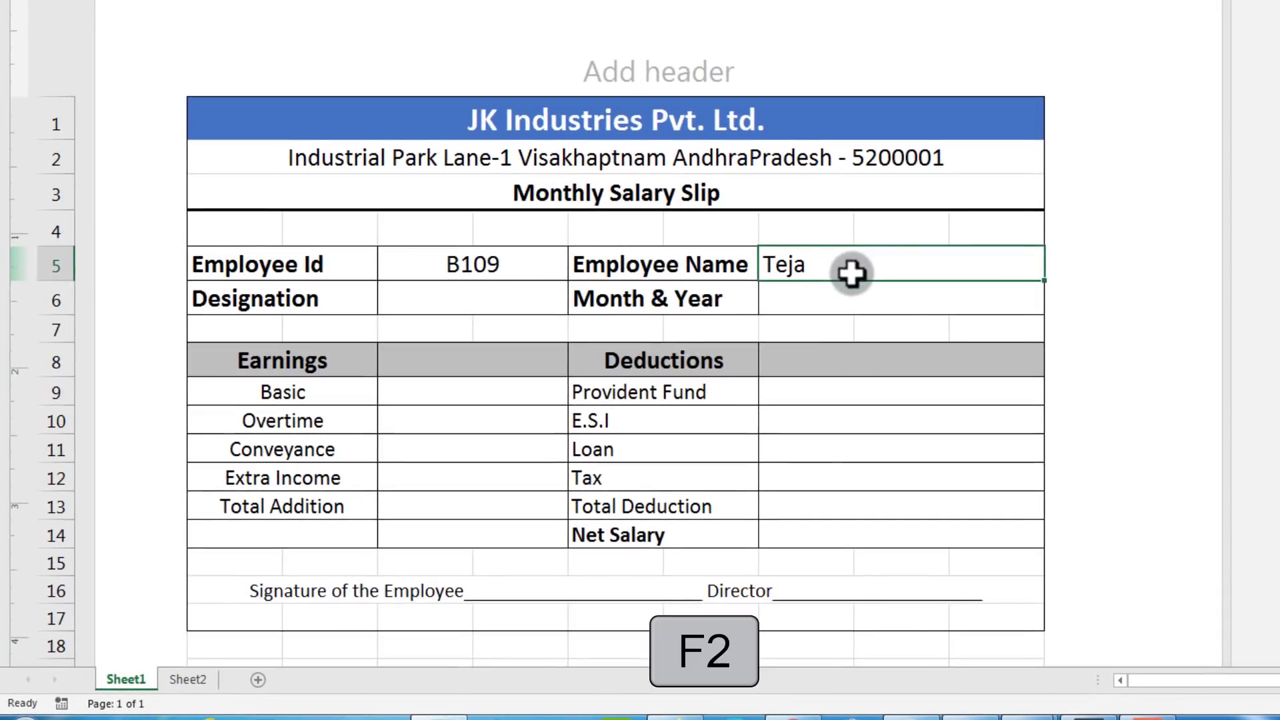
drag(893, 303, 694, 203)
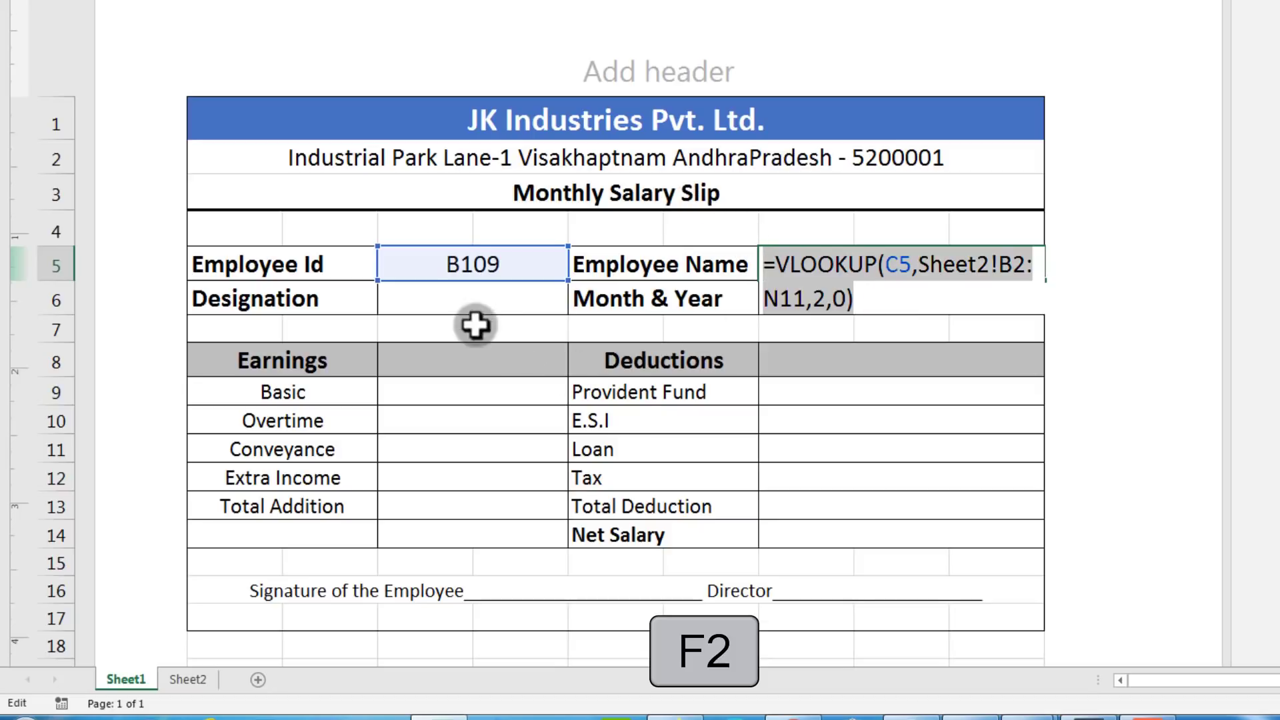
text(=)
click(418, 294)
key(ctrl+Return)
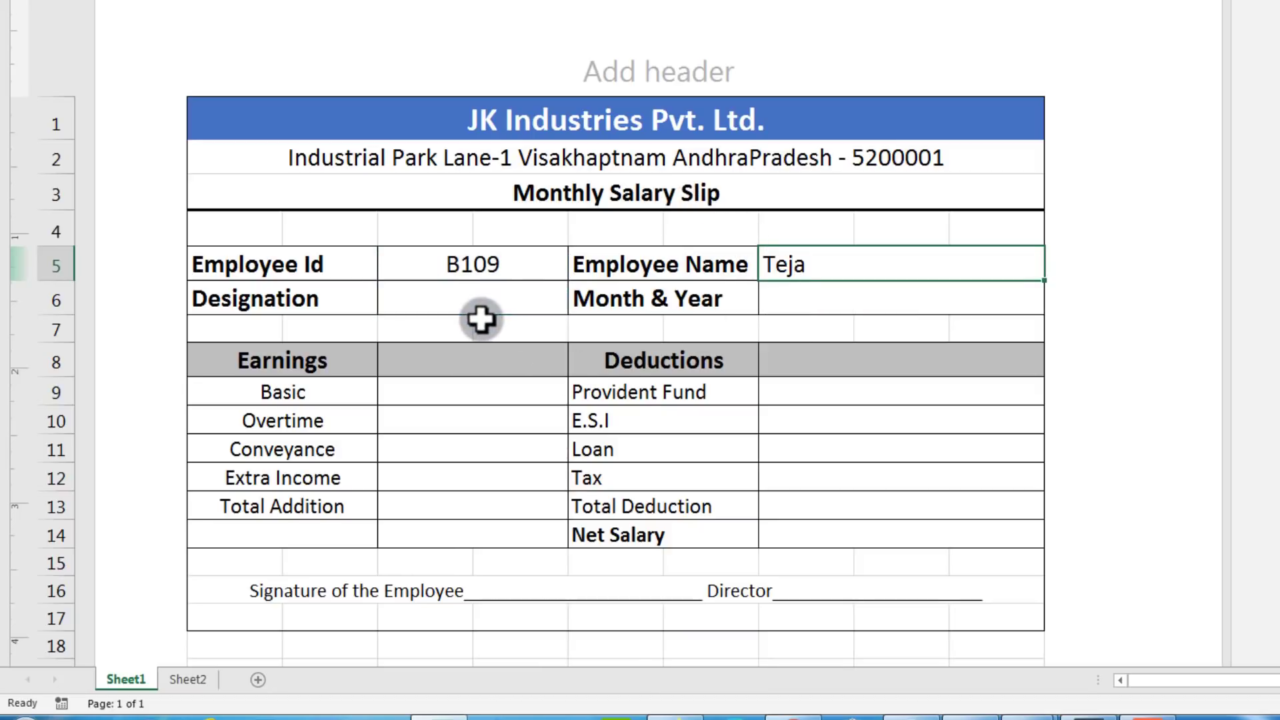
click(478, 306)
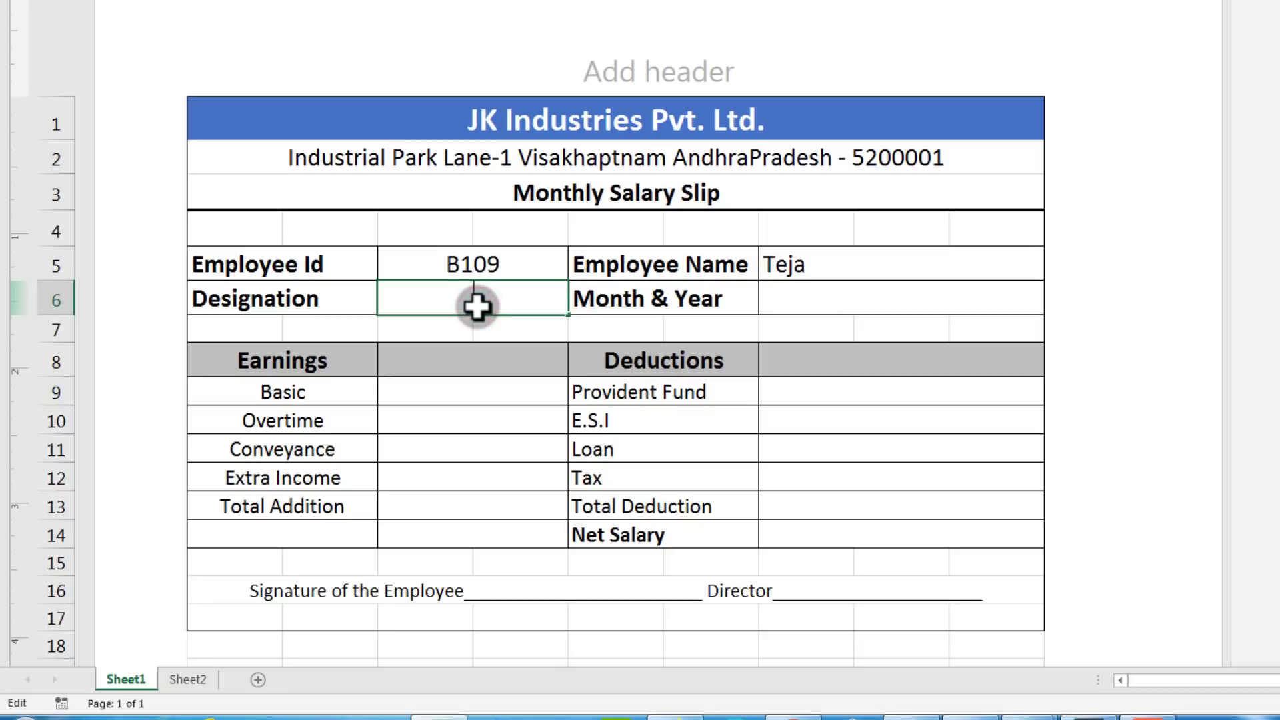
key(ctrl+v)
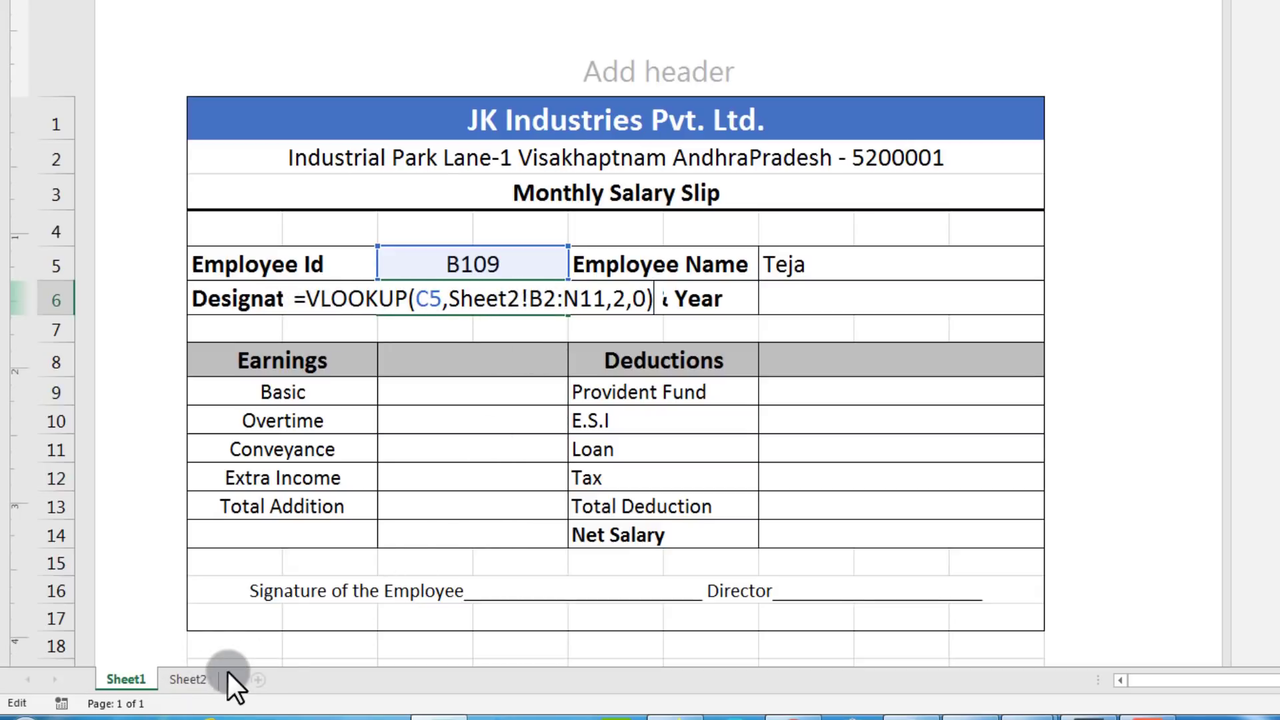
Step: Check the Designation column's position on Sheet2 and set the column index of the VLOOKUP in C6 to 3
click(186, 677)
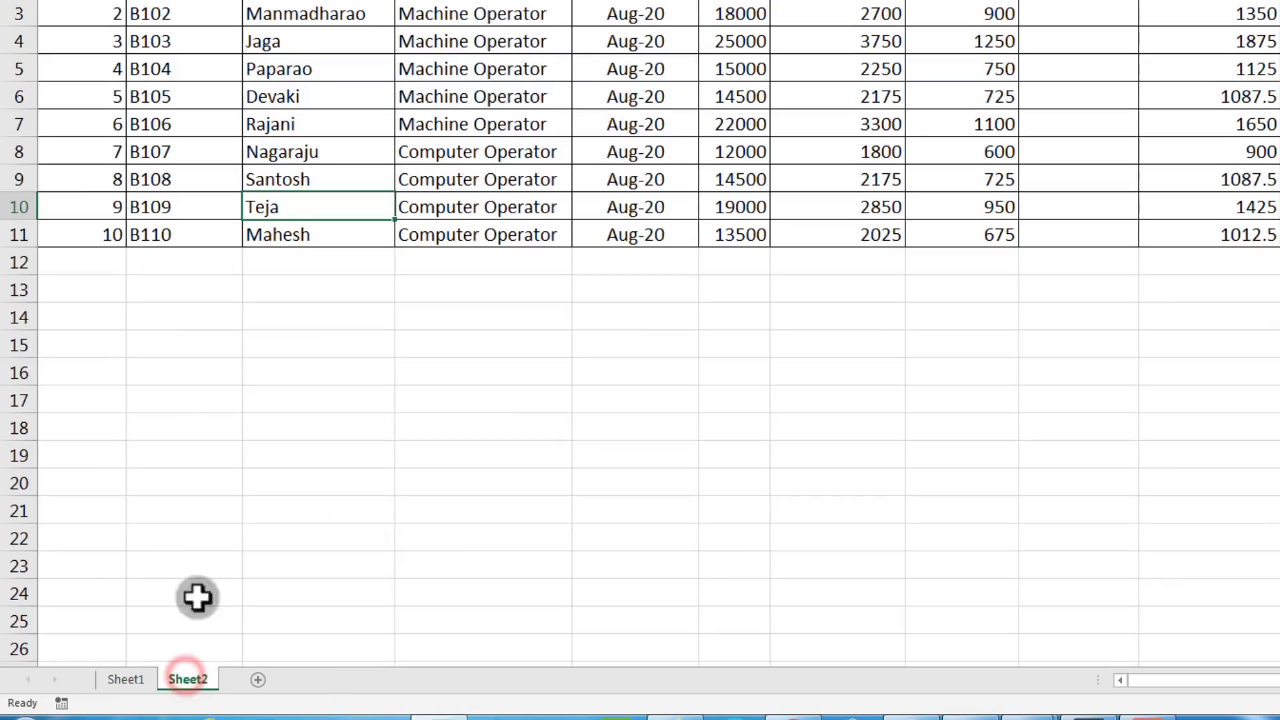
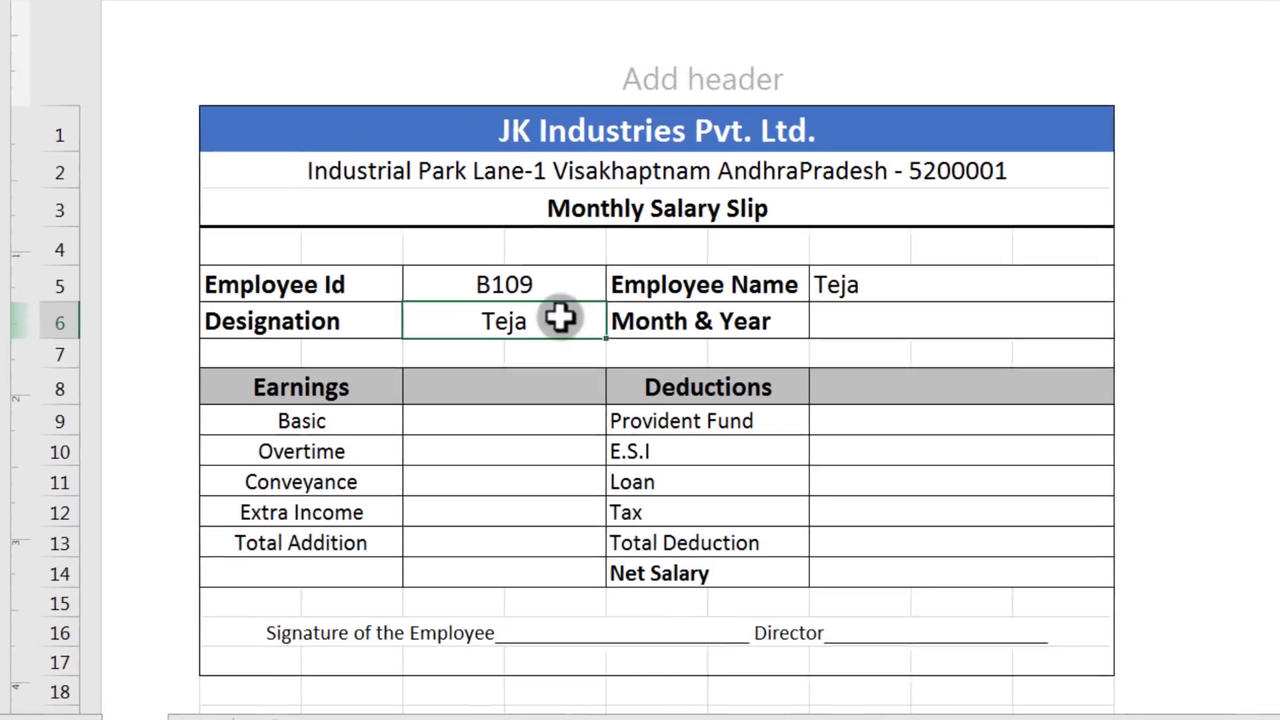
double_click(559, 318)
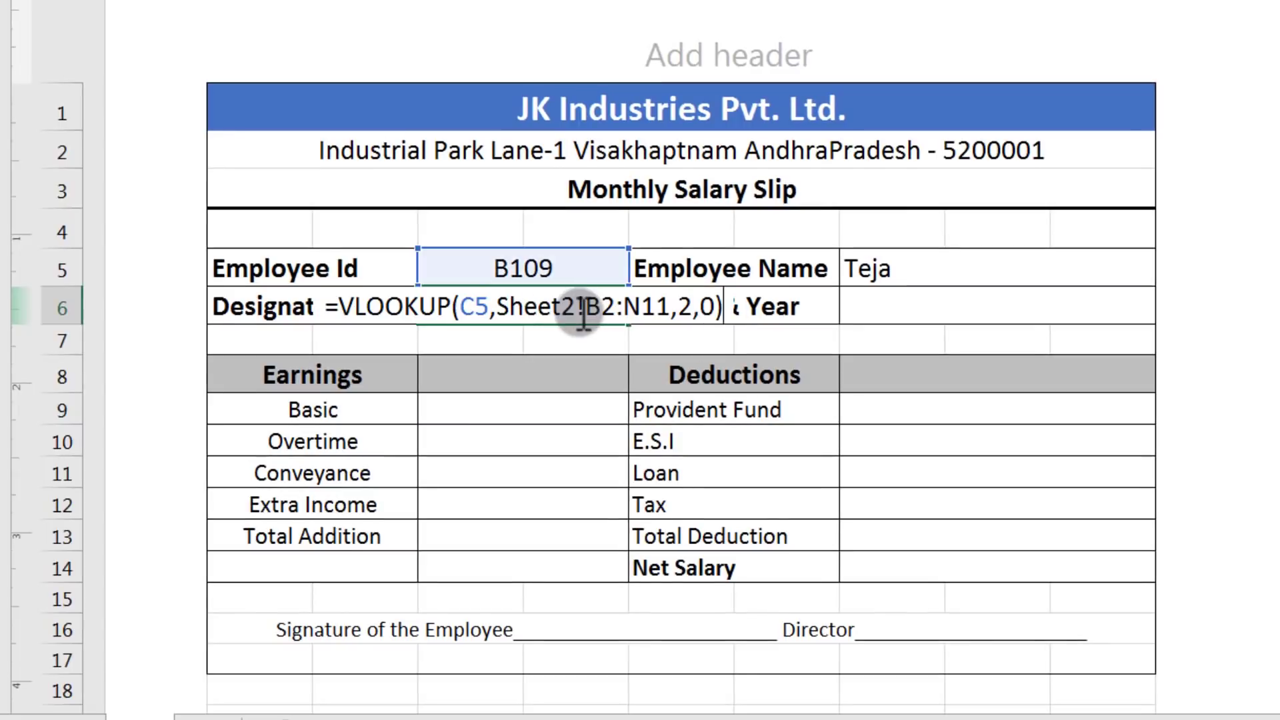
click(693, 310)
key(BackSpace)
text(3)
key(Return)
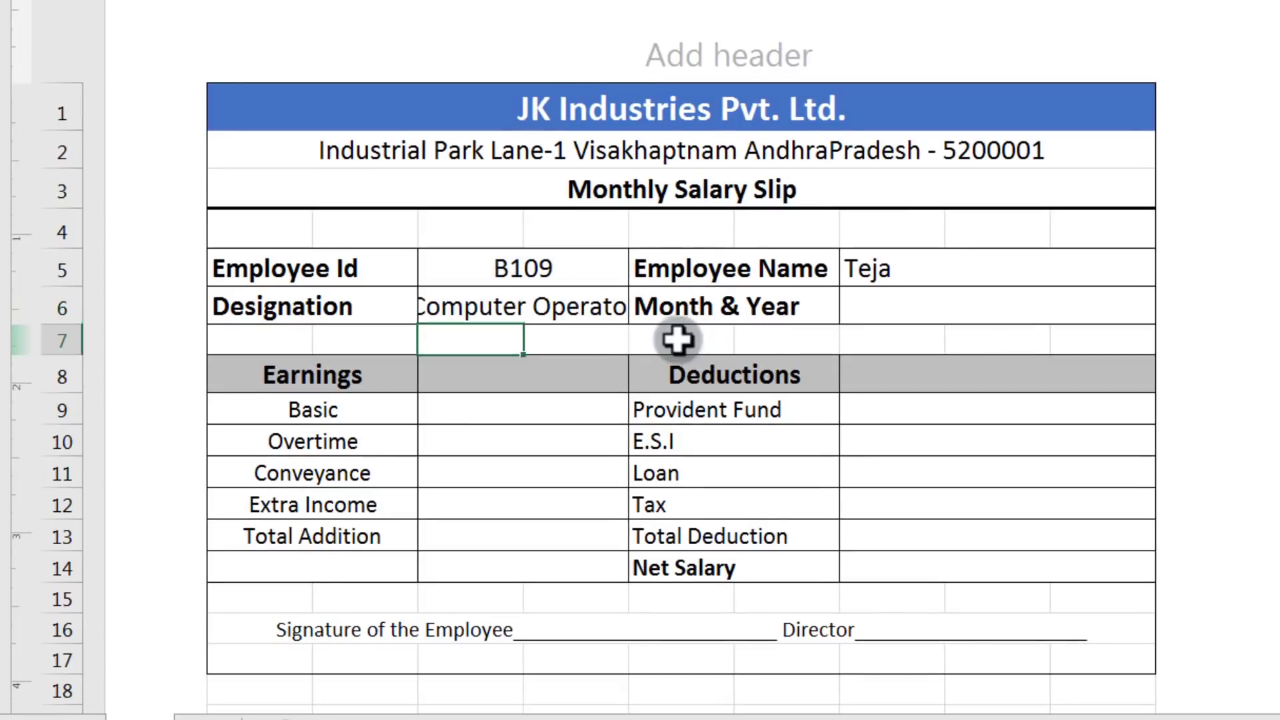
Step: Widen column D until the full designation text fits in C6
click(558, 312)
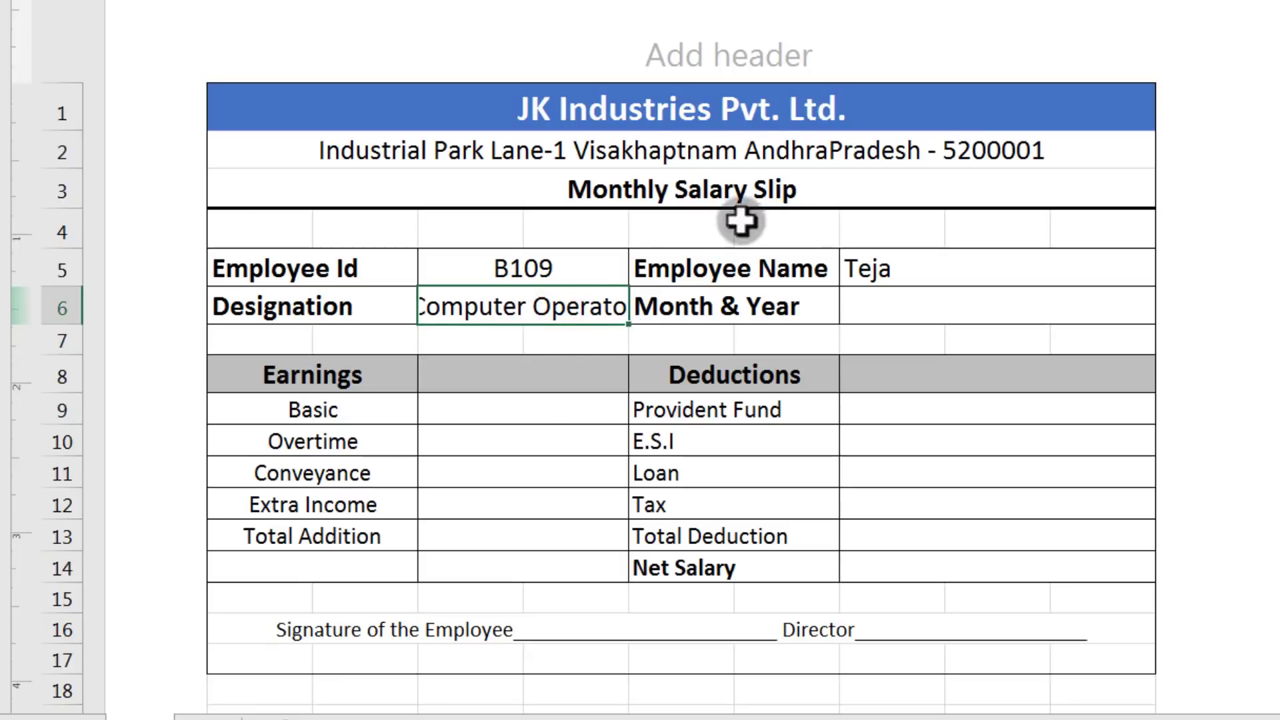
drag(629, 1, 652, 1)
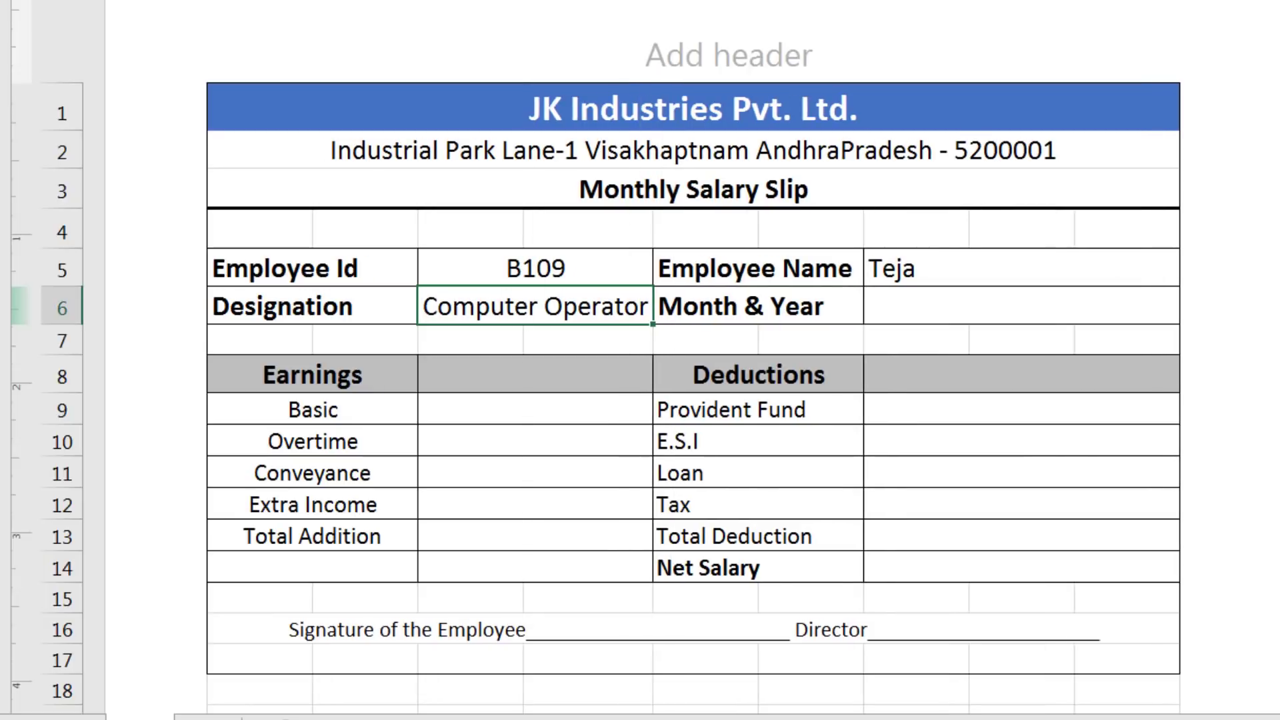
drag(540, 72, 590, 76)
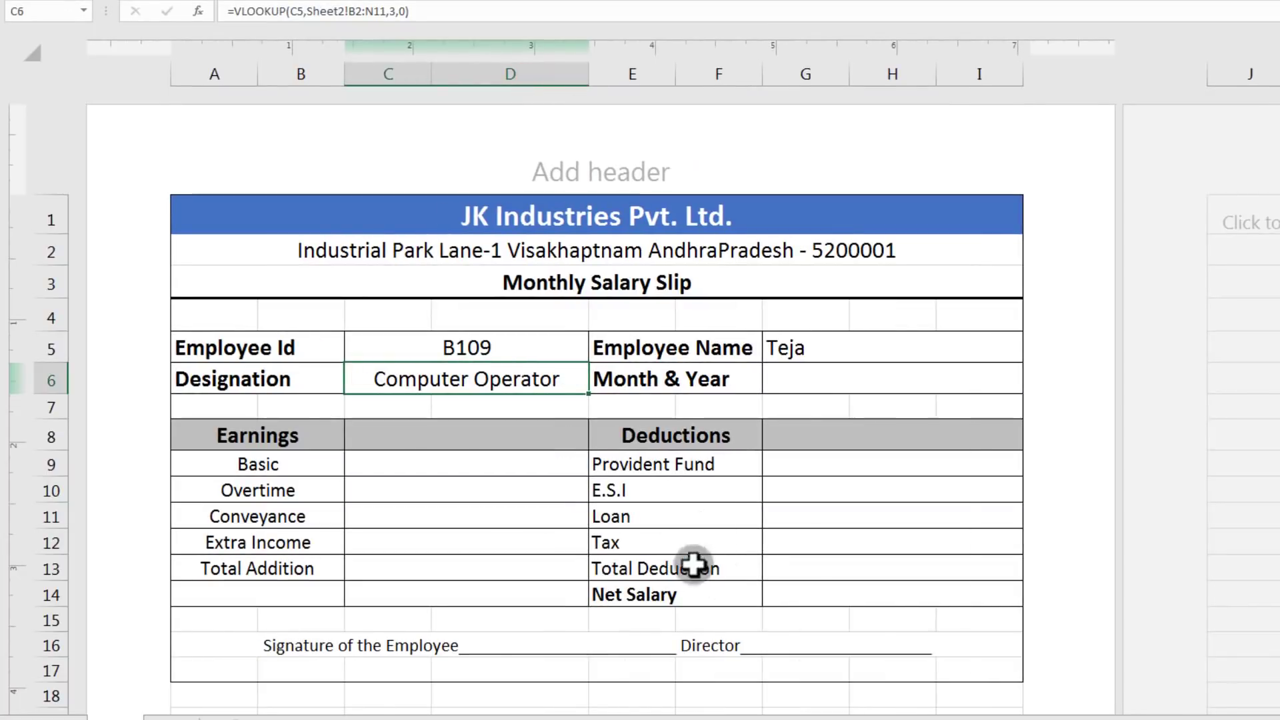
Step: Merge and center the blank rows 7 and 4 of the slip, each across columns A to I
drag(247, 408, 943, 410)
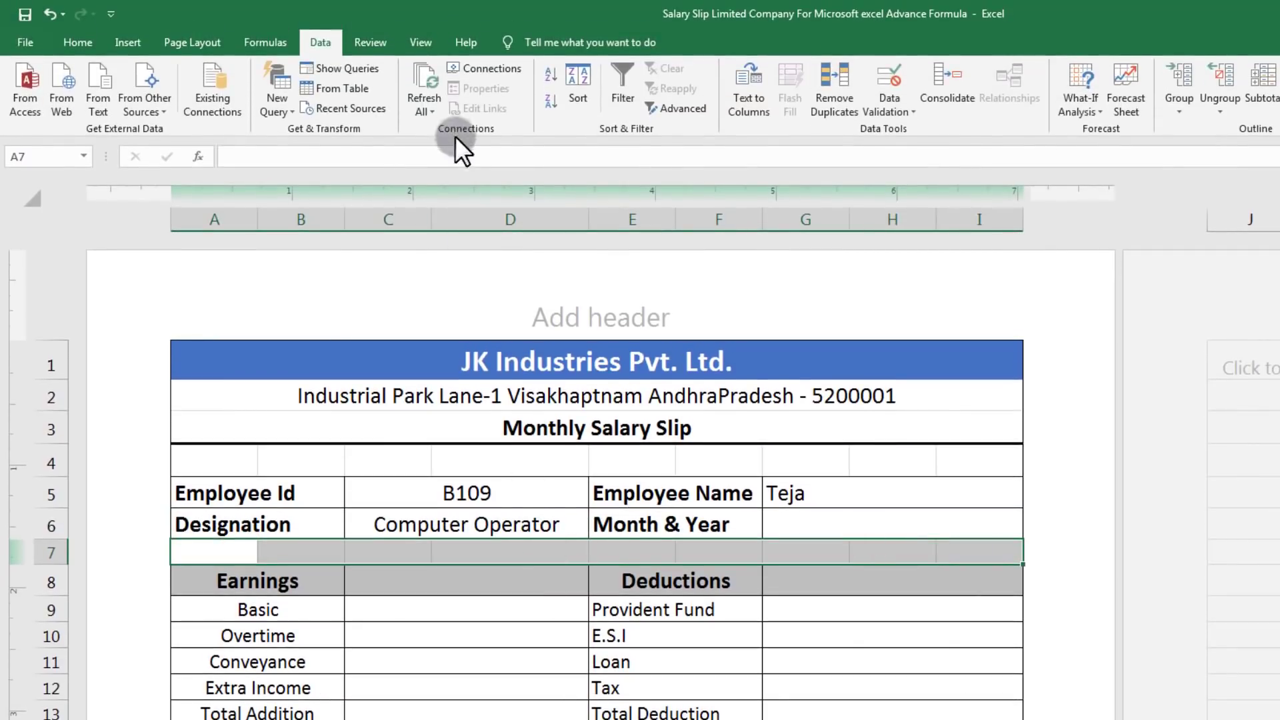
click(77, 16)
click(553, 103)
click(890, 644)
drag(258, 458, 966, 466)
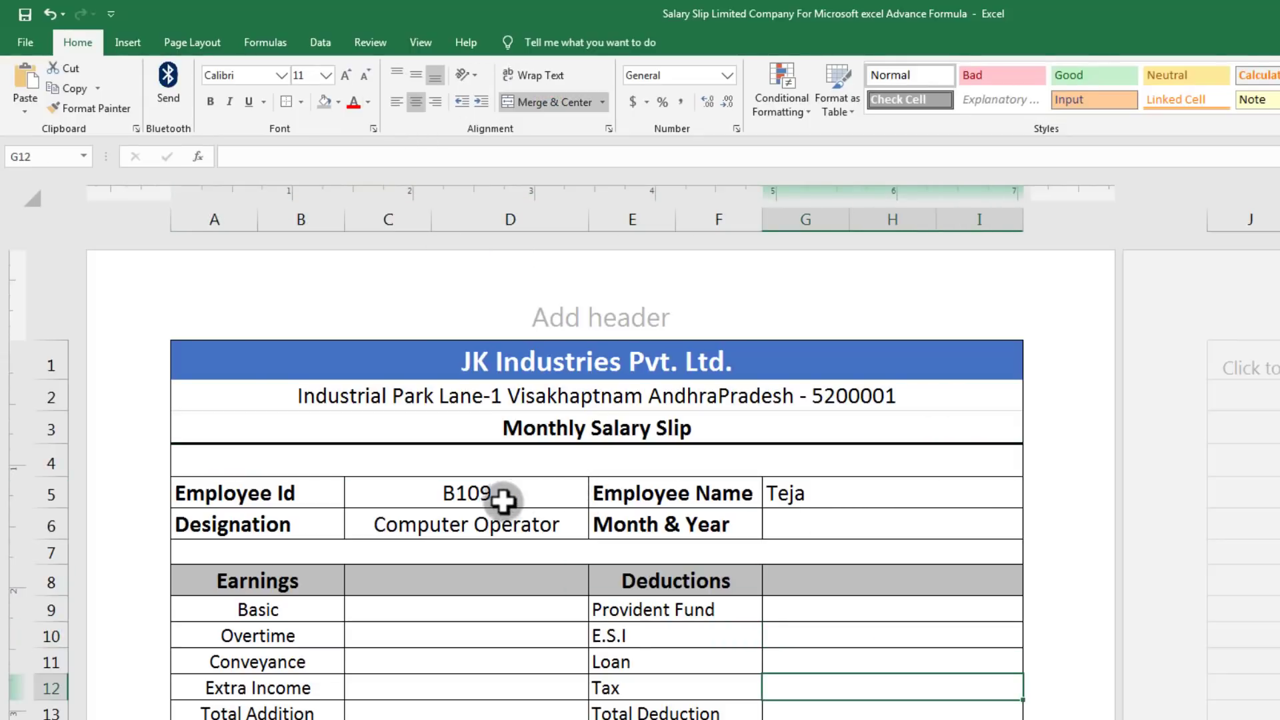
Step: Choose the fifth employee's ID from the list in C5 and check the resulting Employee Name and Designation
click(554, 493)
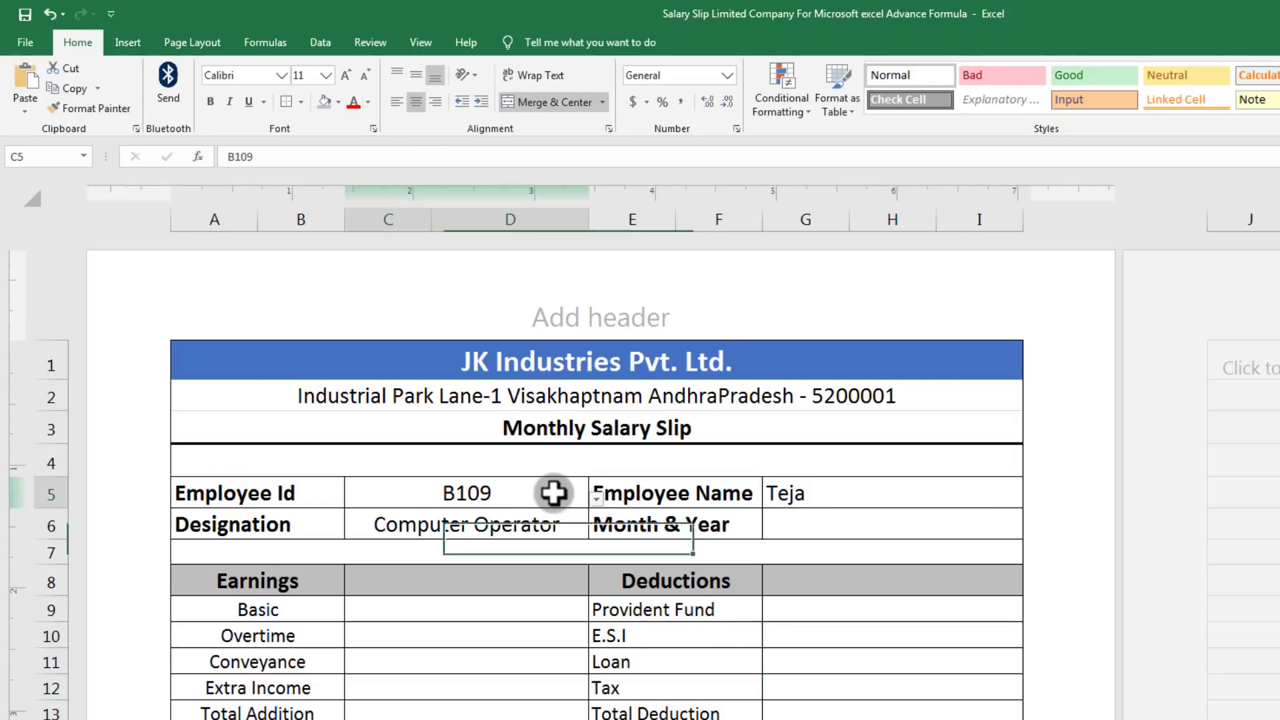
click(591, 496)
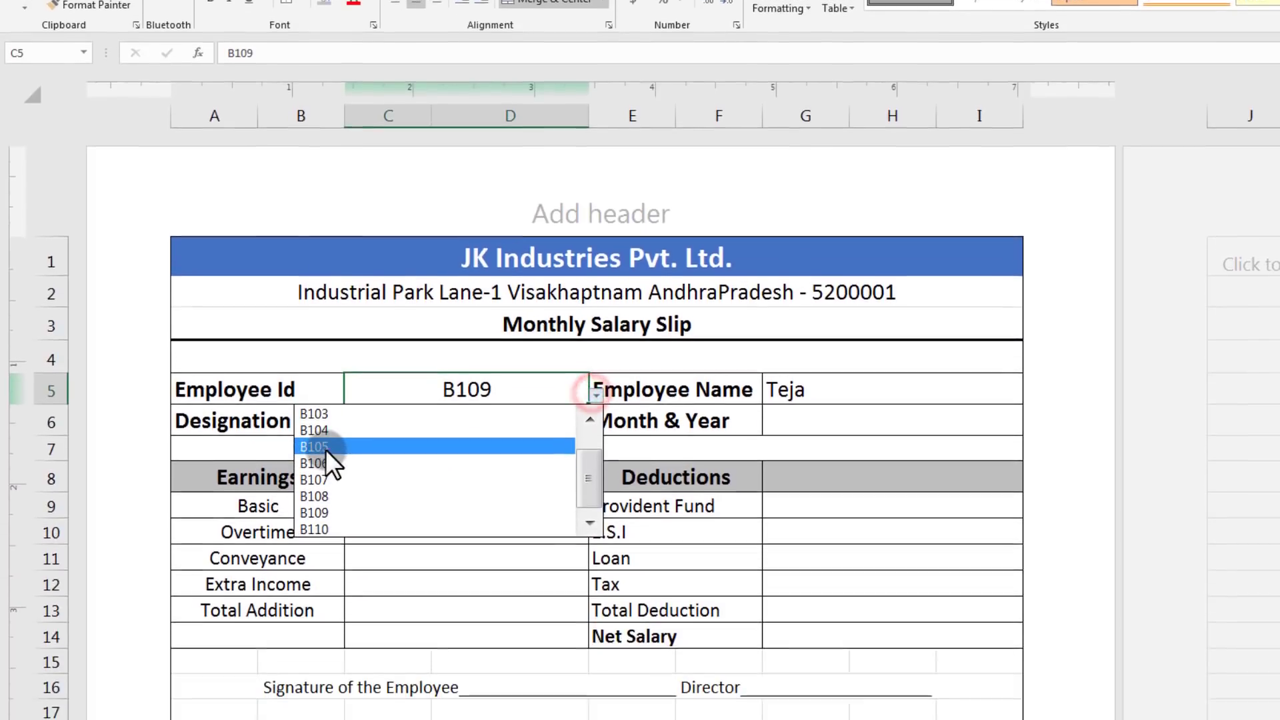
click(326, 450)
click(869, 392)
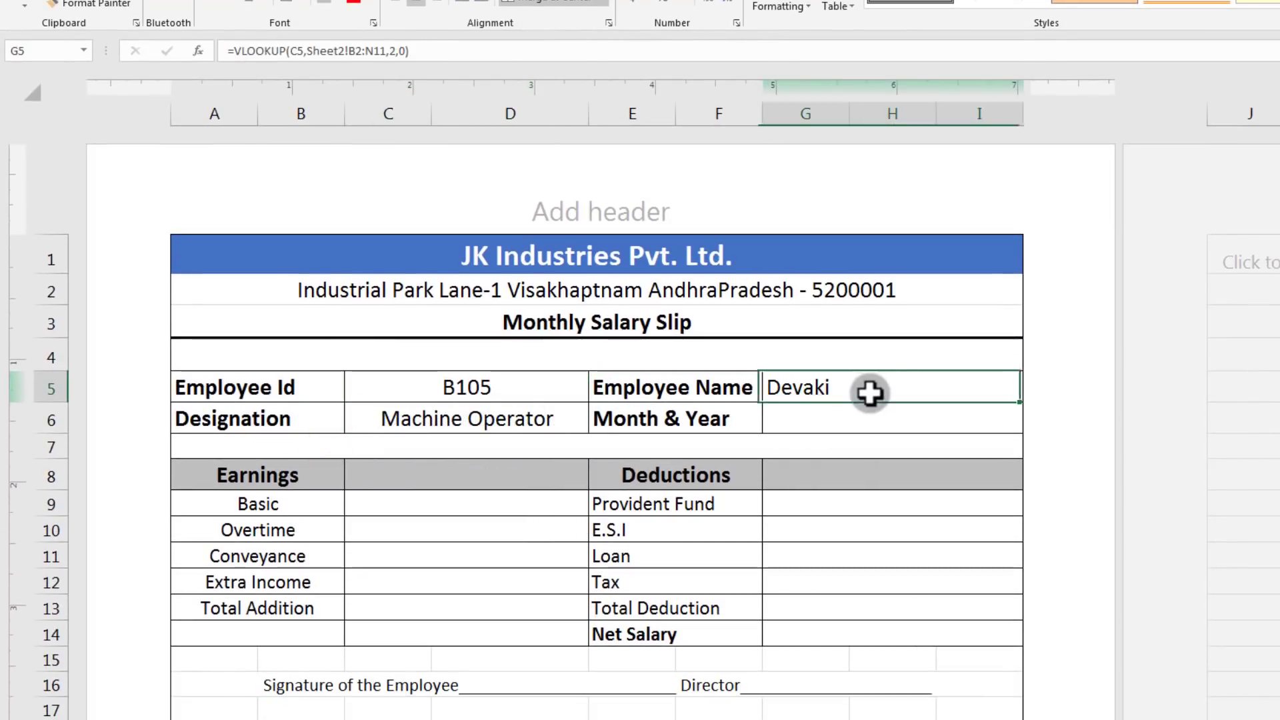
click(448, 421)
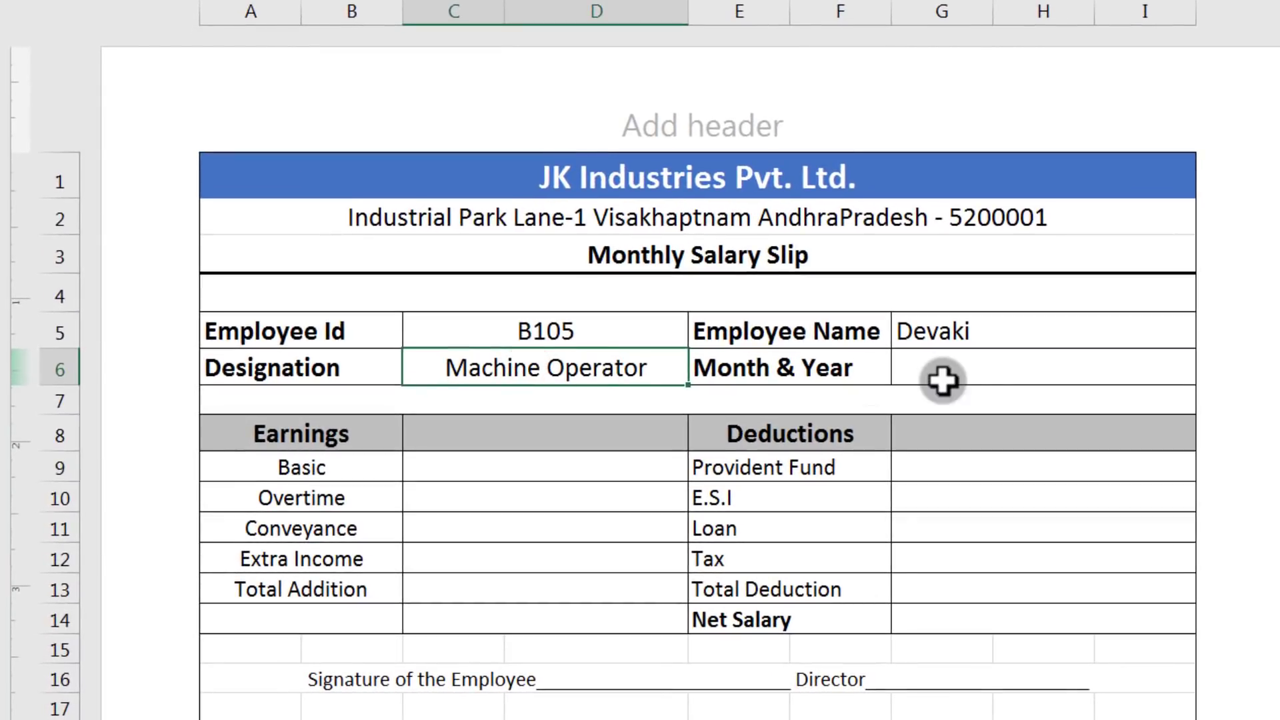
Step: Enter the copied formula =VLOOKUP(C5,Sheet2!B2:N11,2,0) in the Month & Year cell G6
click(995, 365)
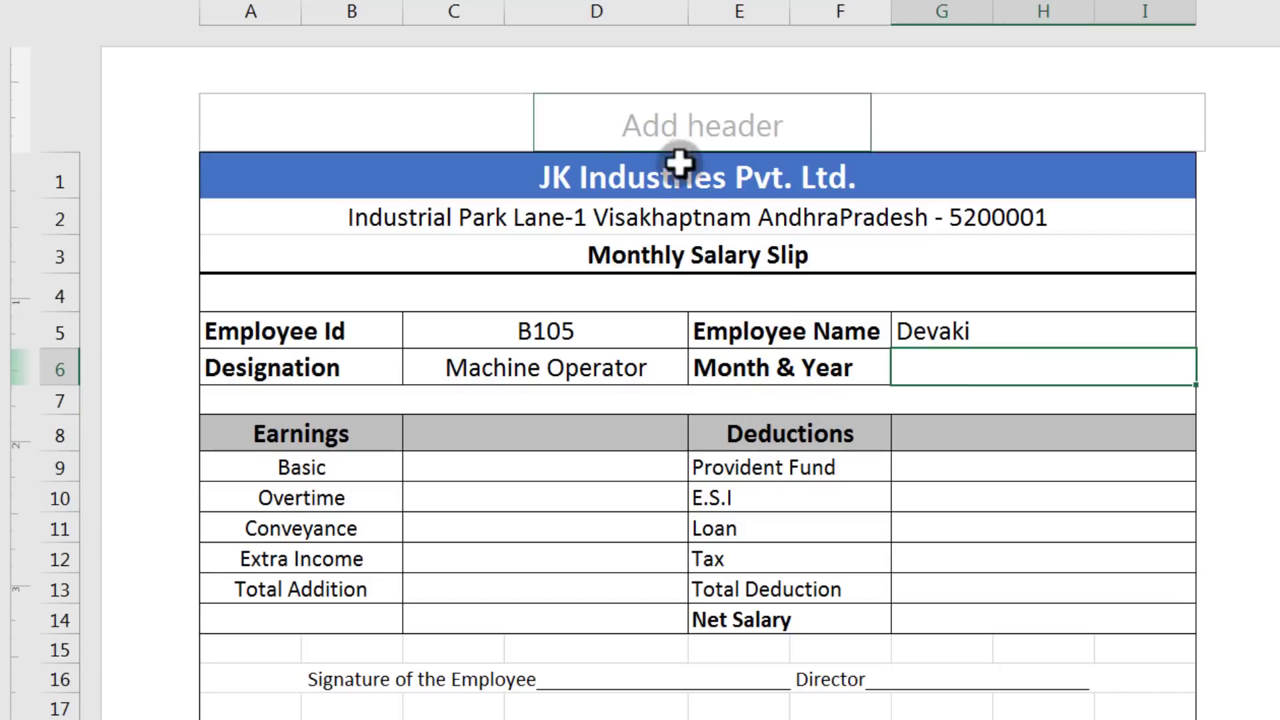
double_click(961, 374)
text(=VLOOKUP(C5,Sheet2!B2:N11,2,0))
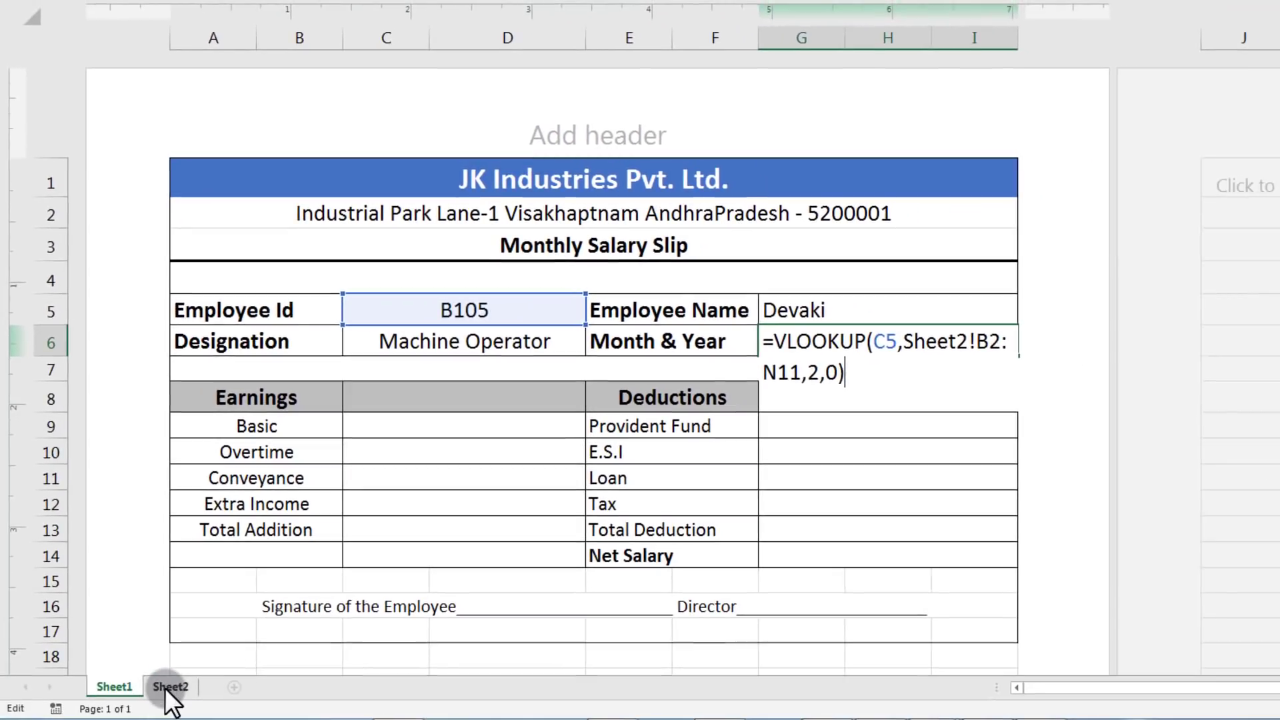
Step: Check the Month & Year column's position on Sheet2 and set the column index of the VLOOKUP in G6 to 4
click(166, 687)
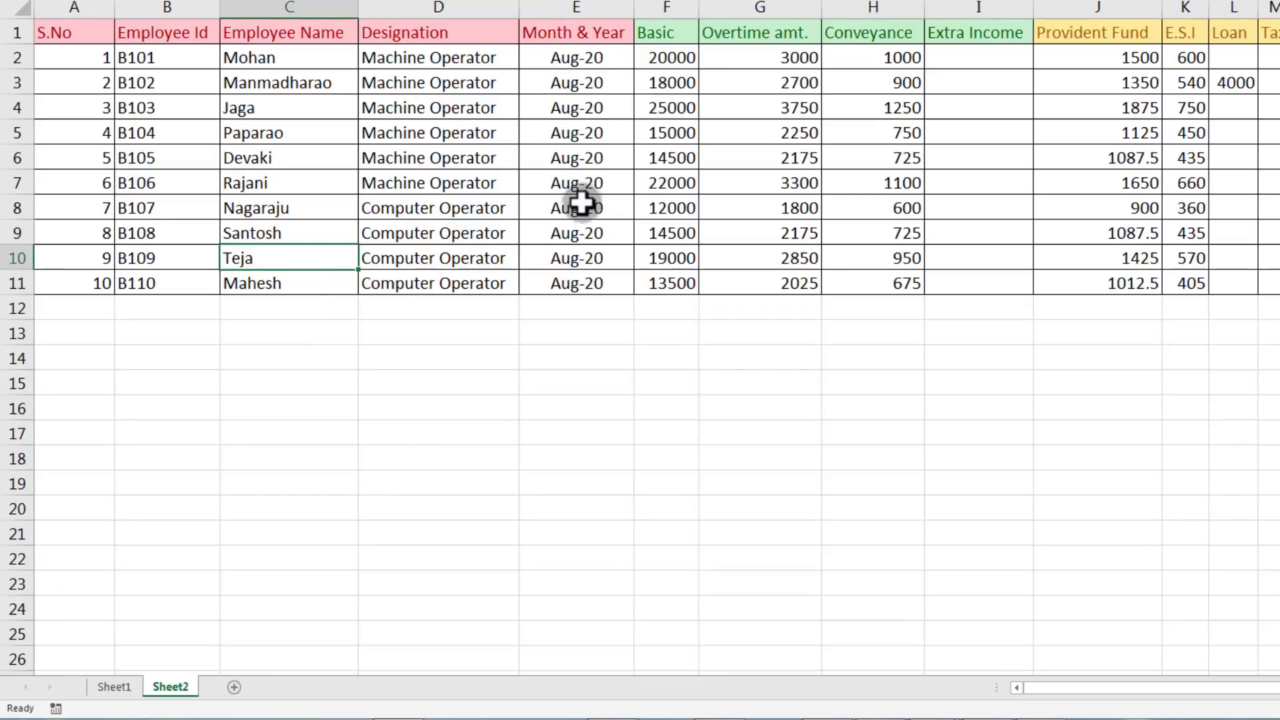
click(110, 686)
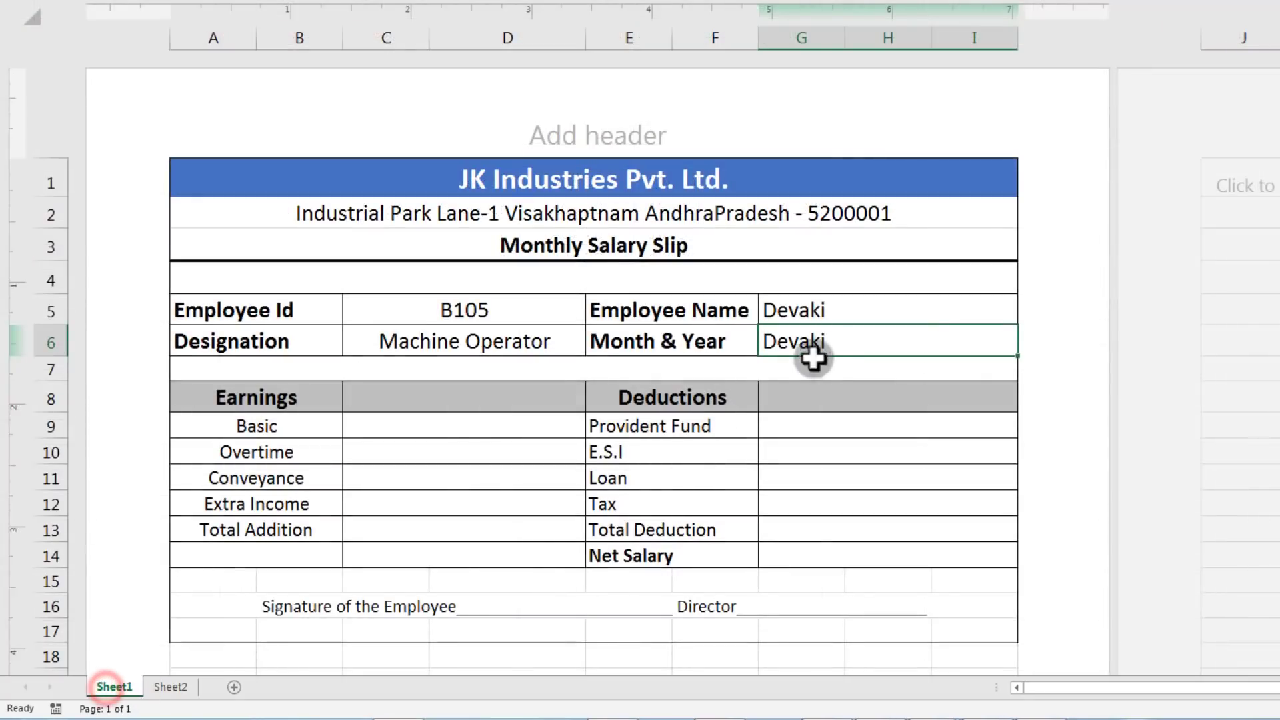
double_click(856, 346)
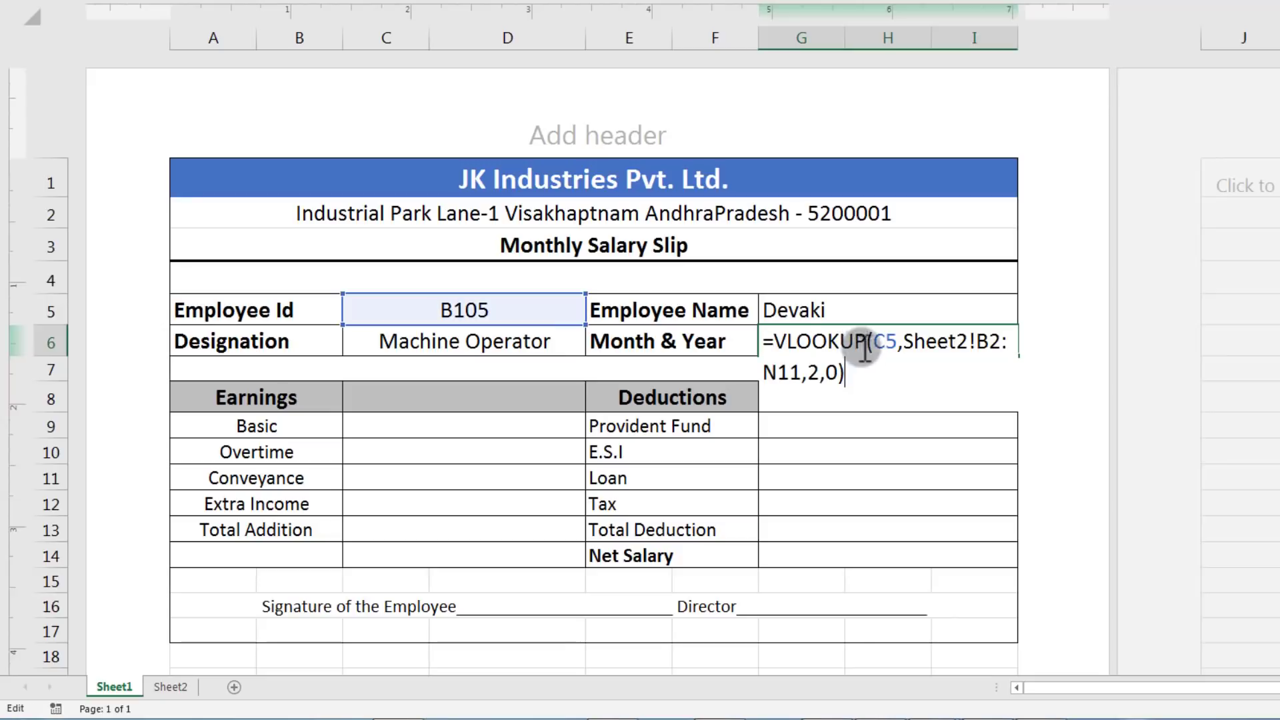
click(817, 373)
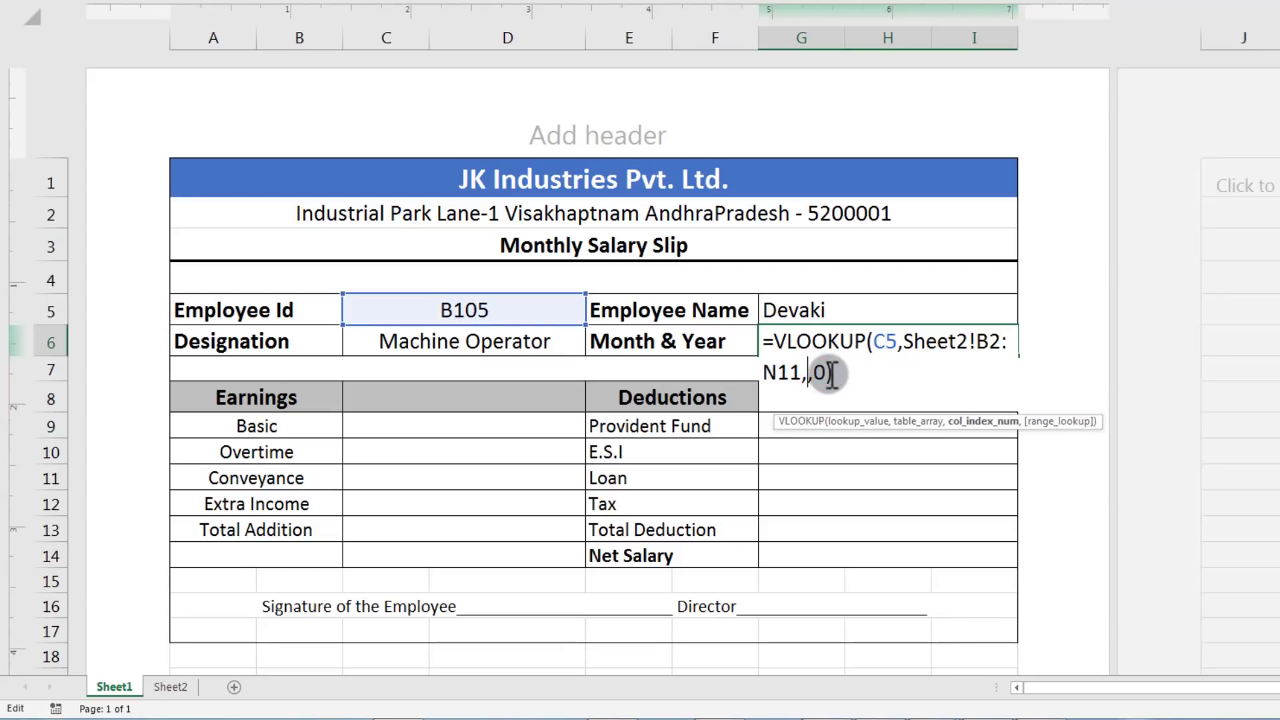
text(4)
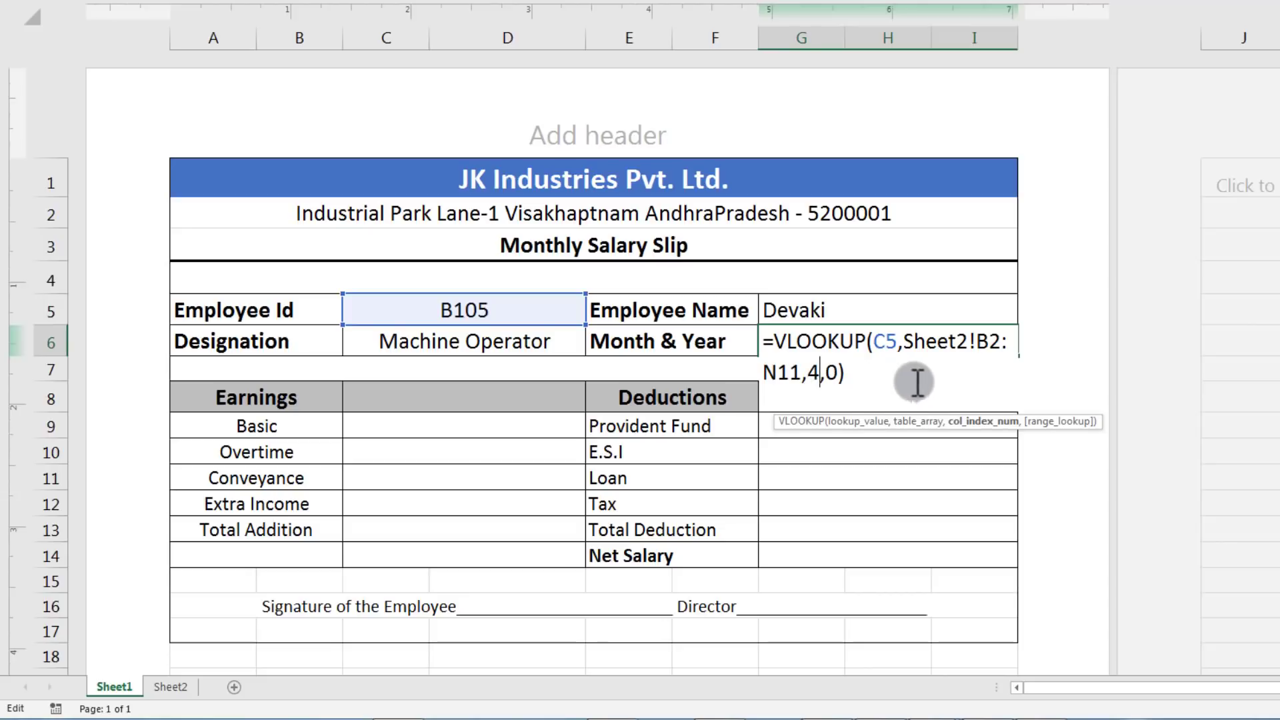
key(ctrl+Return)
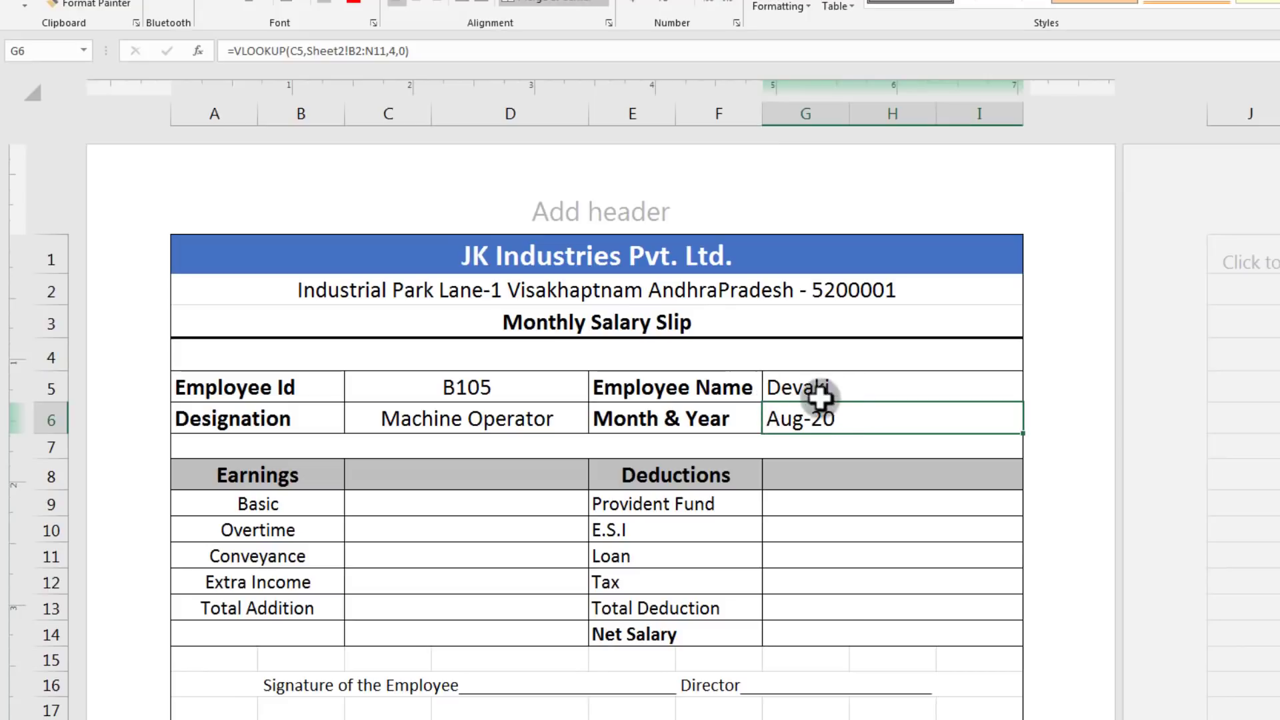
Step: Review the slip's Employee Id, Employee Name and Month & Year cells for the selected employee
click(476, 387)
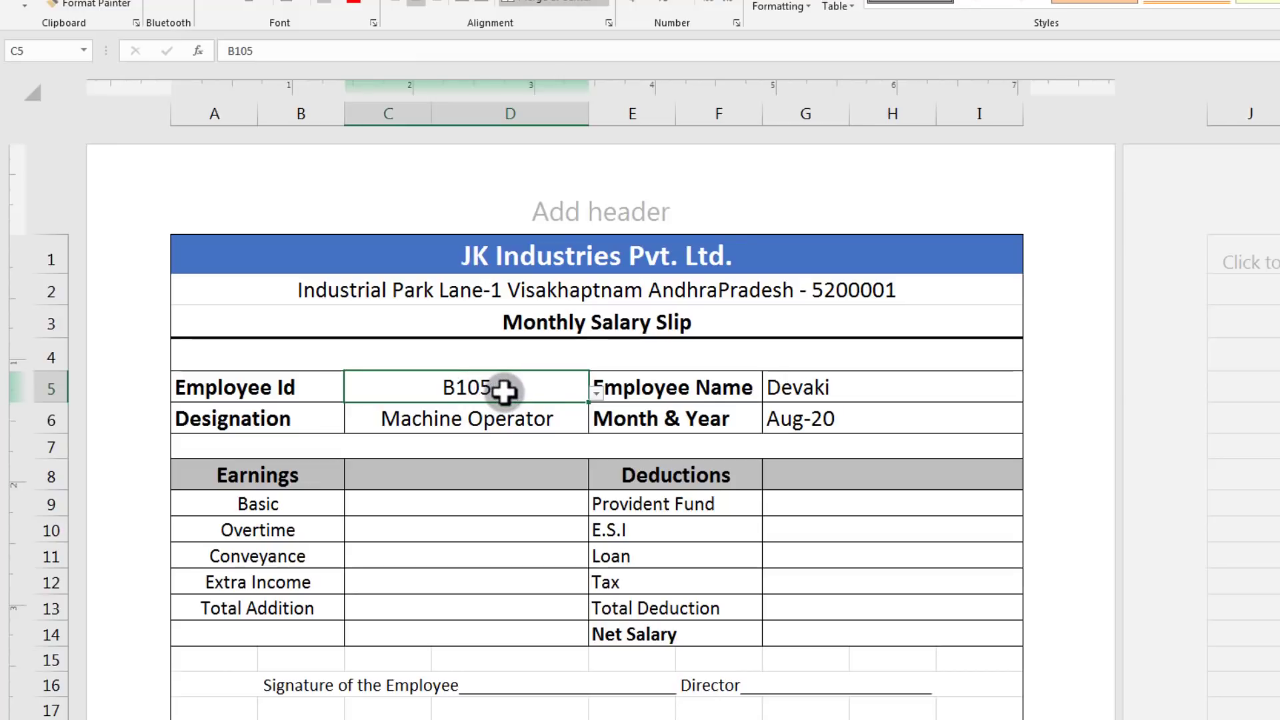
click(798, 390)
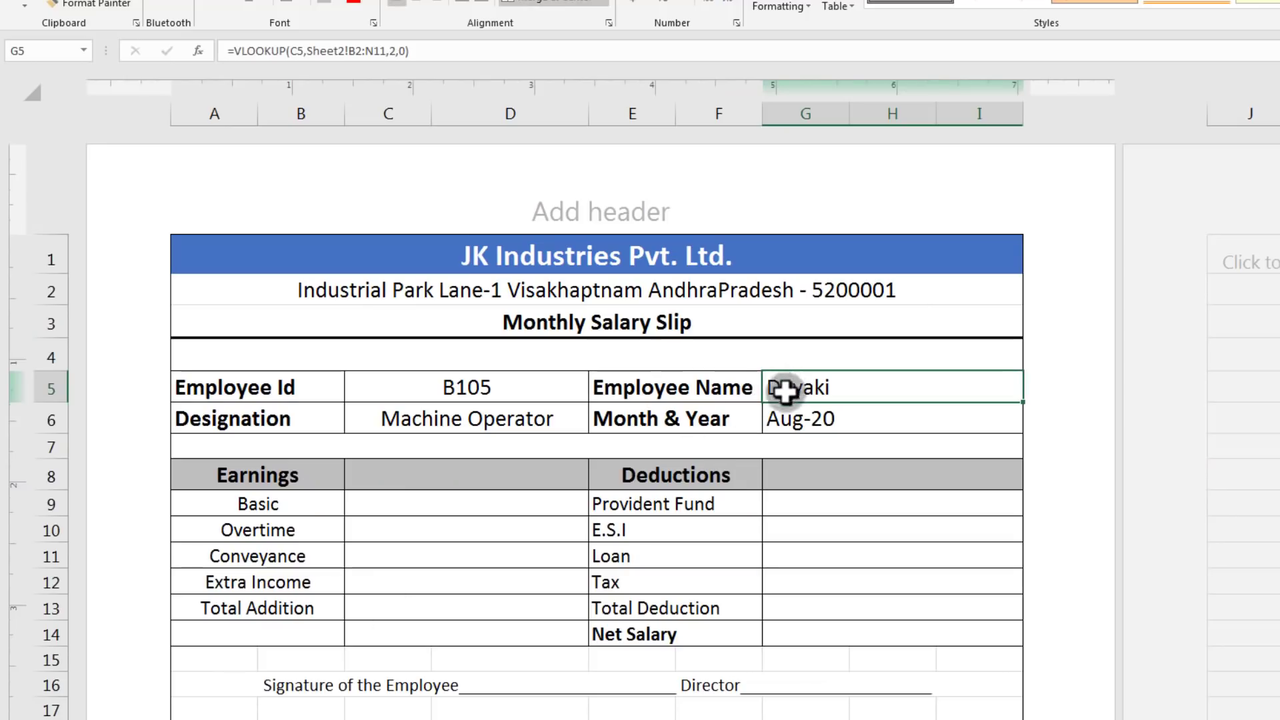
click(446, 389)
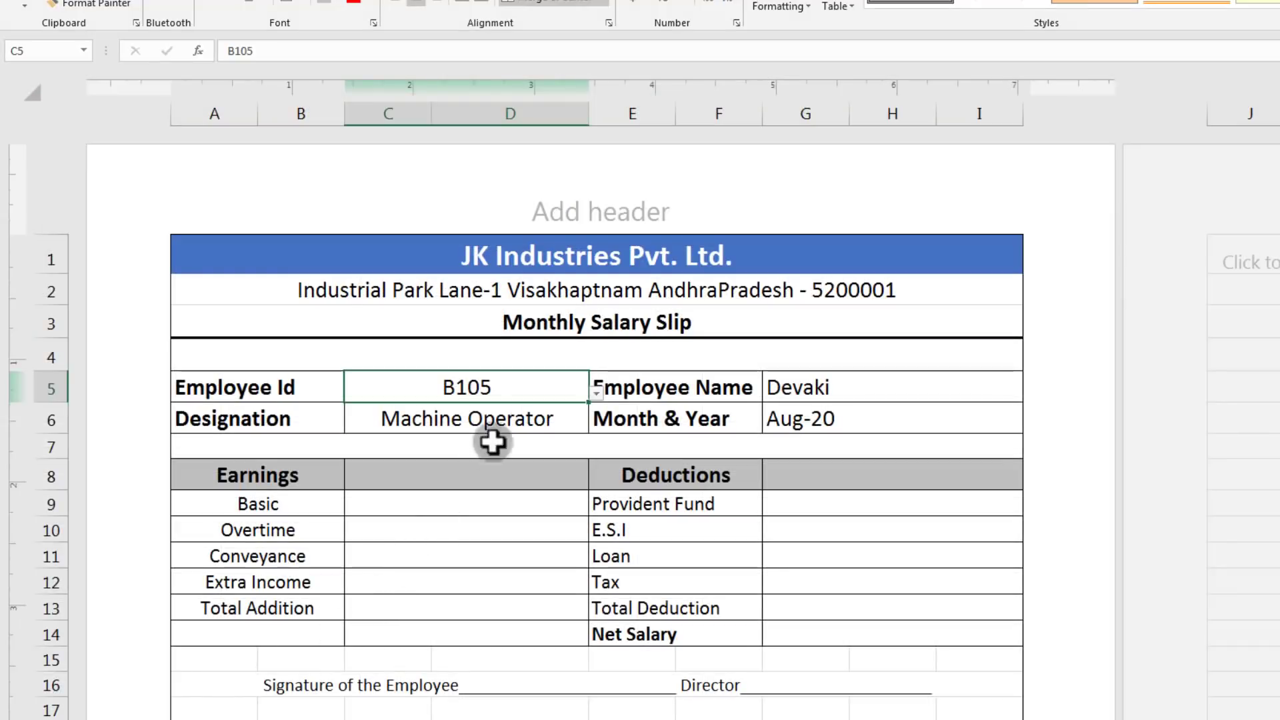
click(873, 418)
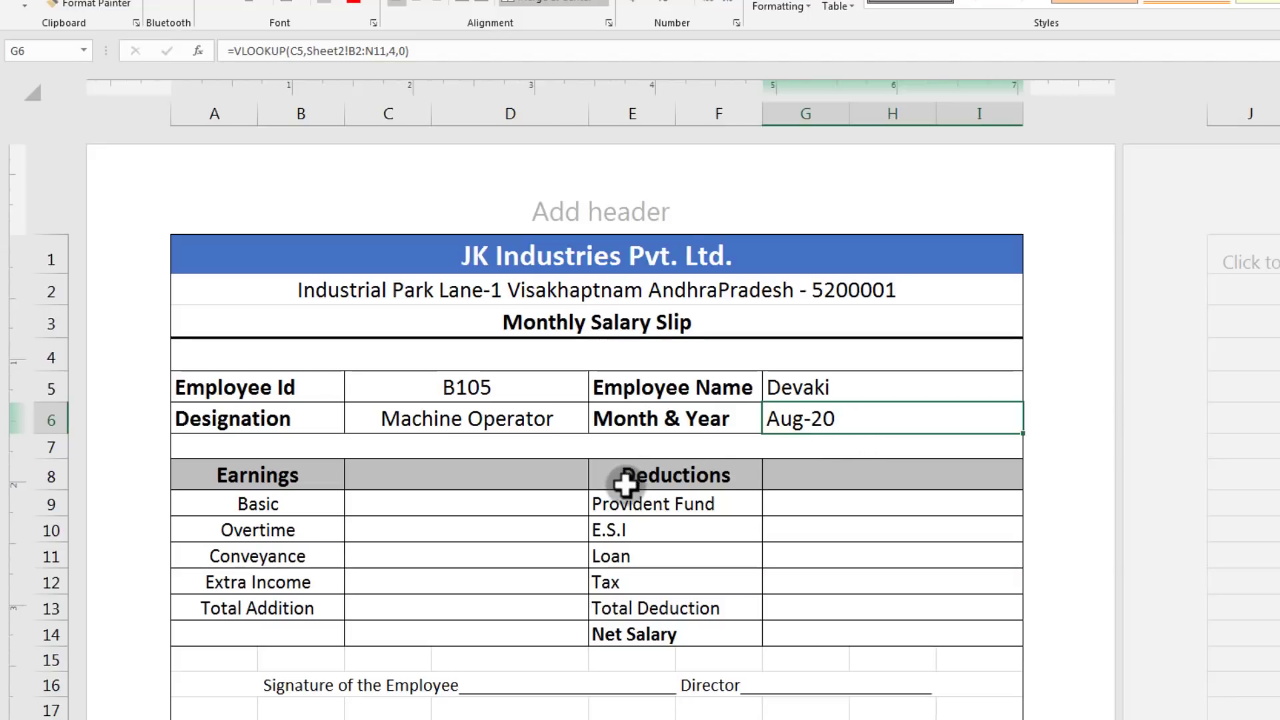
Step: Enter the copied formula =VLOOKUP(C5,Sheet2!B2:N11,2,0) in the Basic earnings cell C9
click(526, 506)
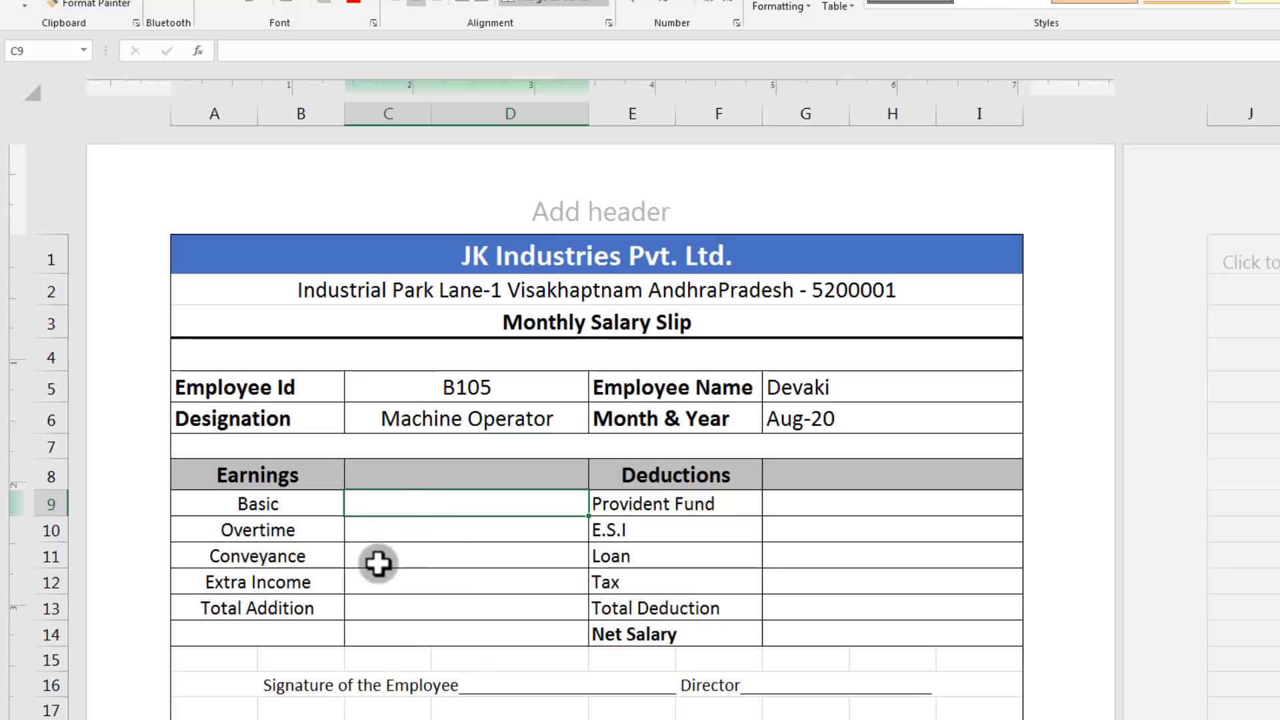
key(F2)
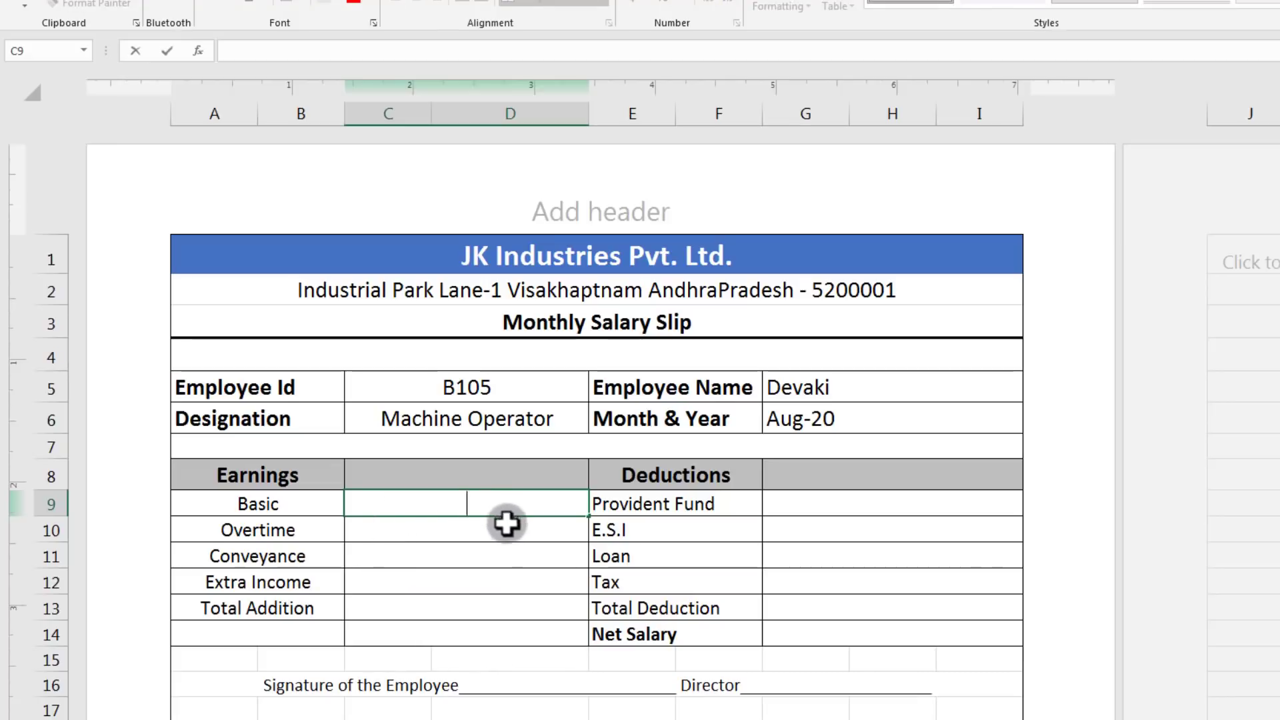
text(=VLOOKUP(C5,Sheet2!B2:N11,2,0))
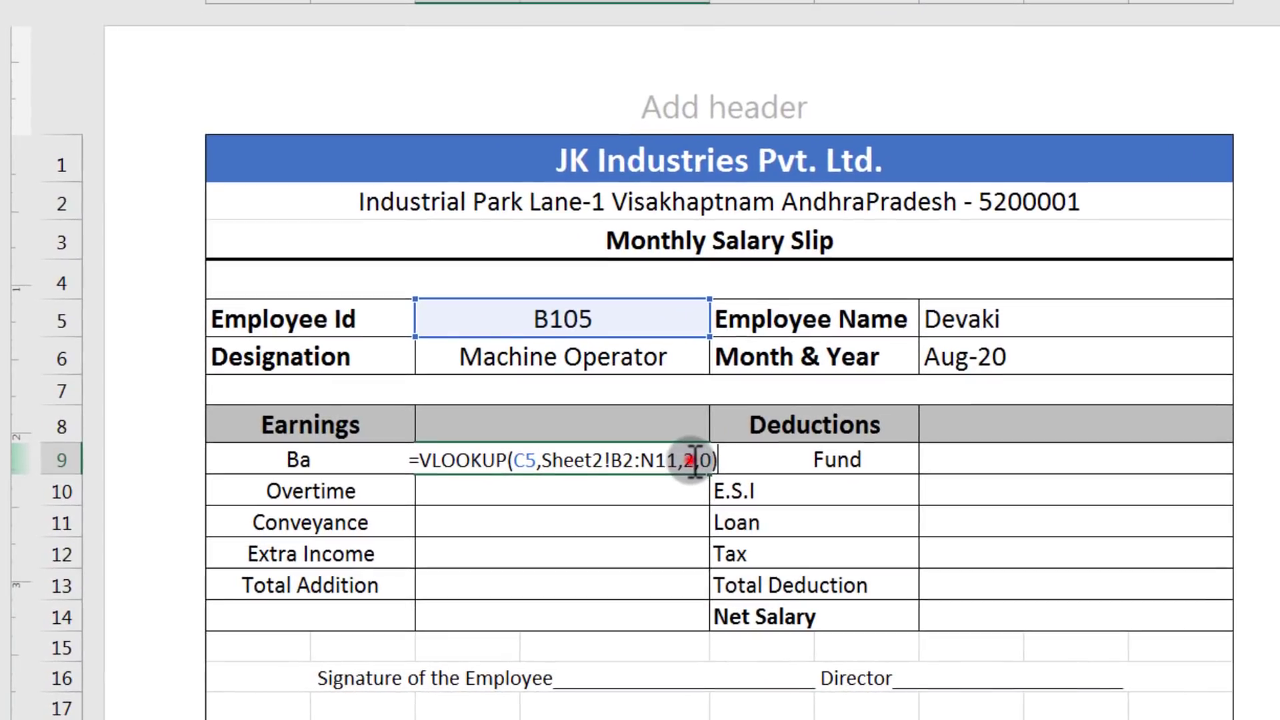
click(572, 504)
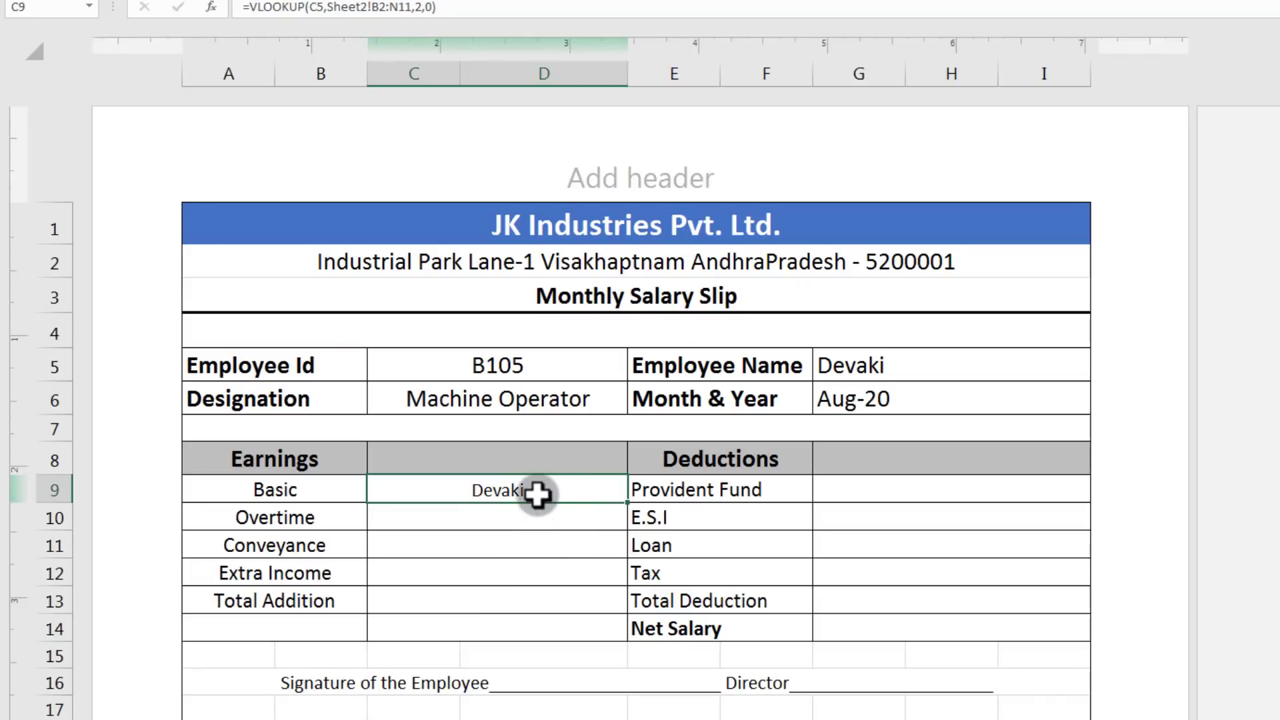
Step: Set the column index of the VLOOKUP in the Basic earnings cell C9 to 5
double_click(559, 492)
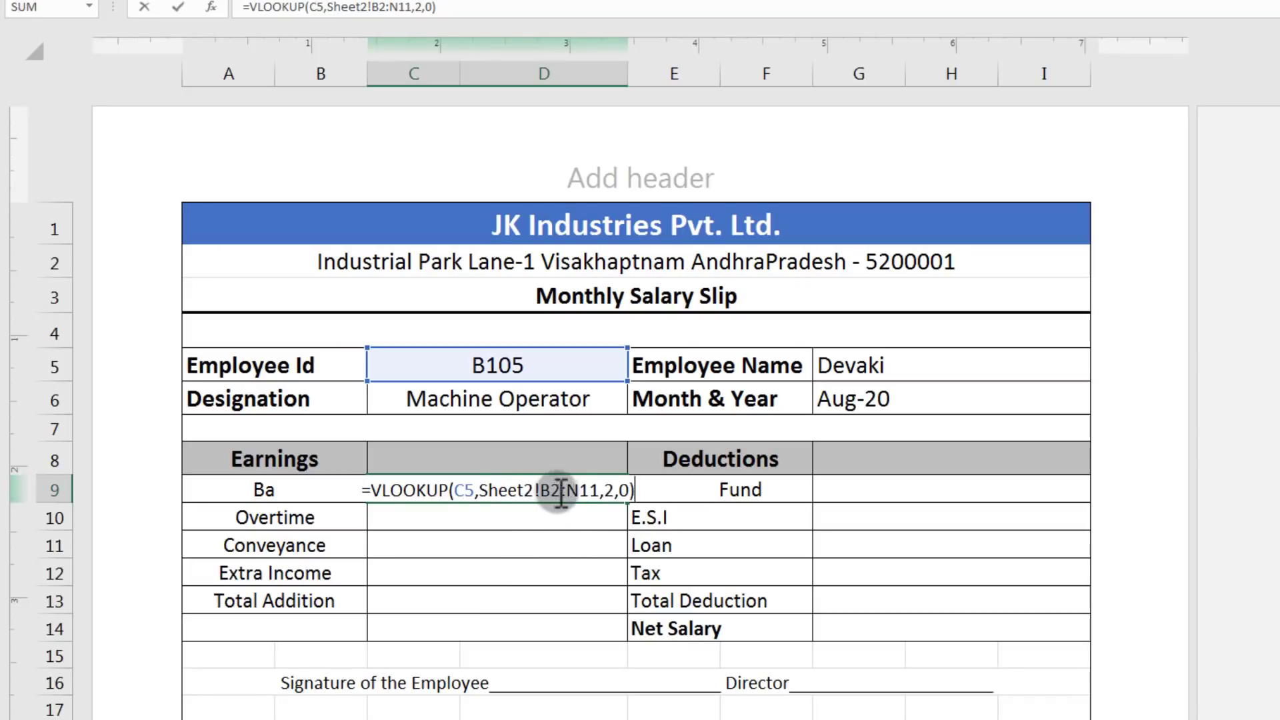
click(612, 491)
key(BackSpace)
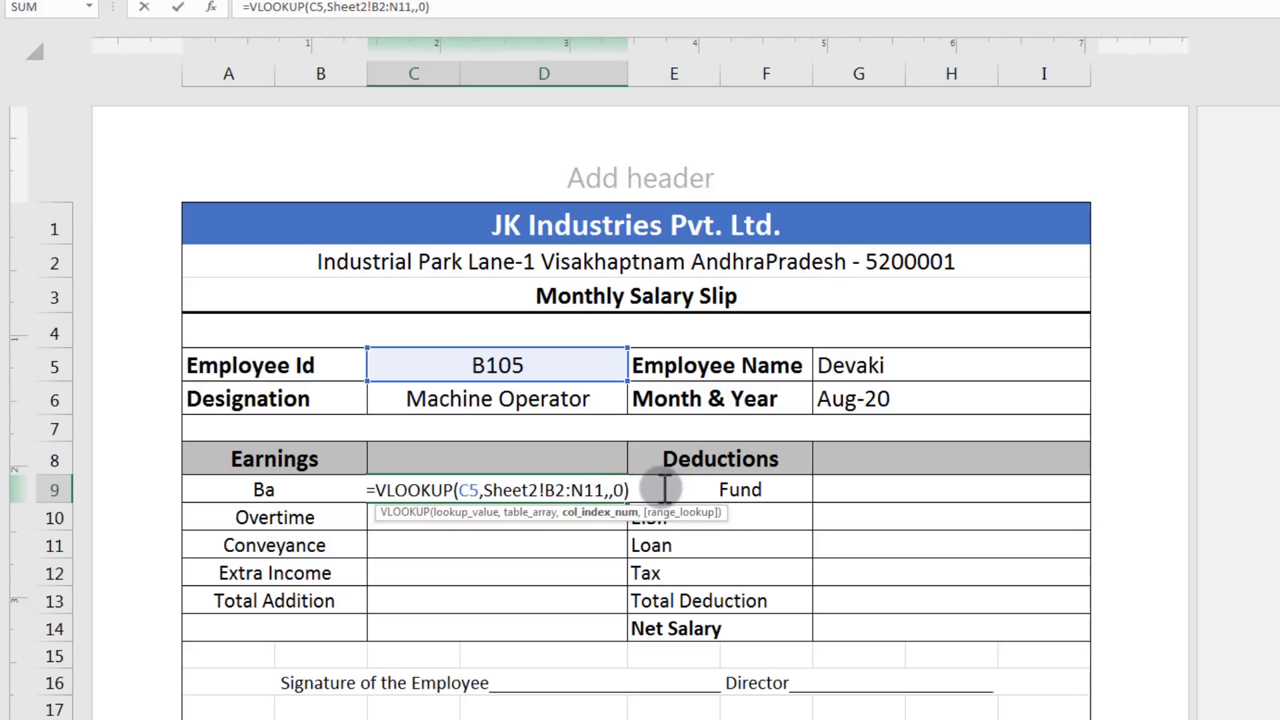
text(5)
key(Return)
click(514, 492)
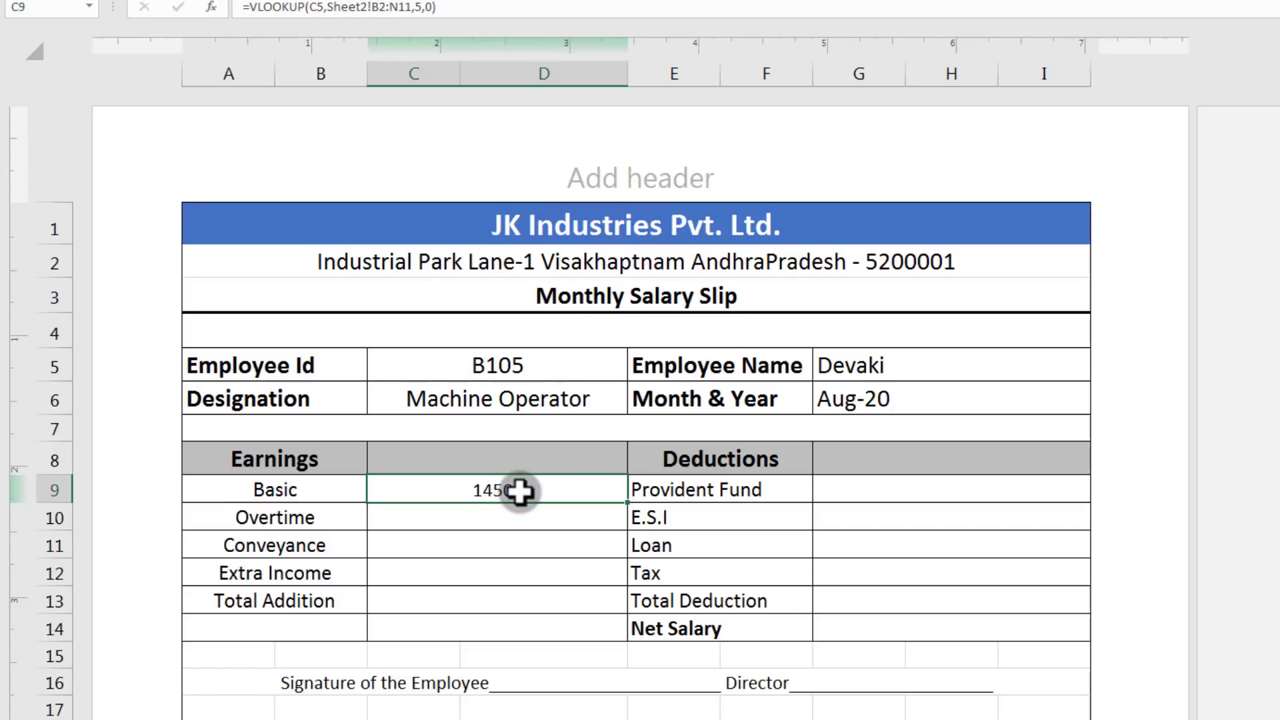
Step: Compare the slip's employee name and Basic amount with the B105 row in the Sheet2 salary table
key(ctrl+Page_Down)
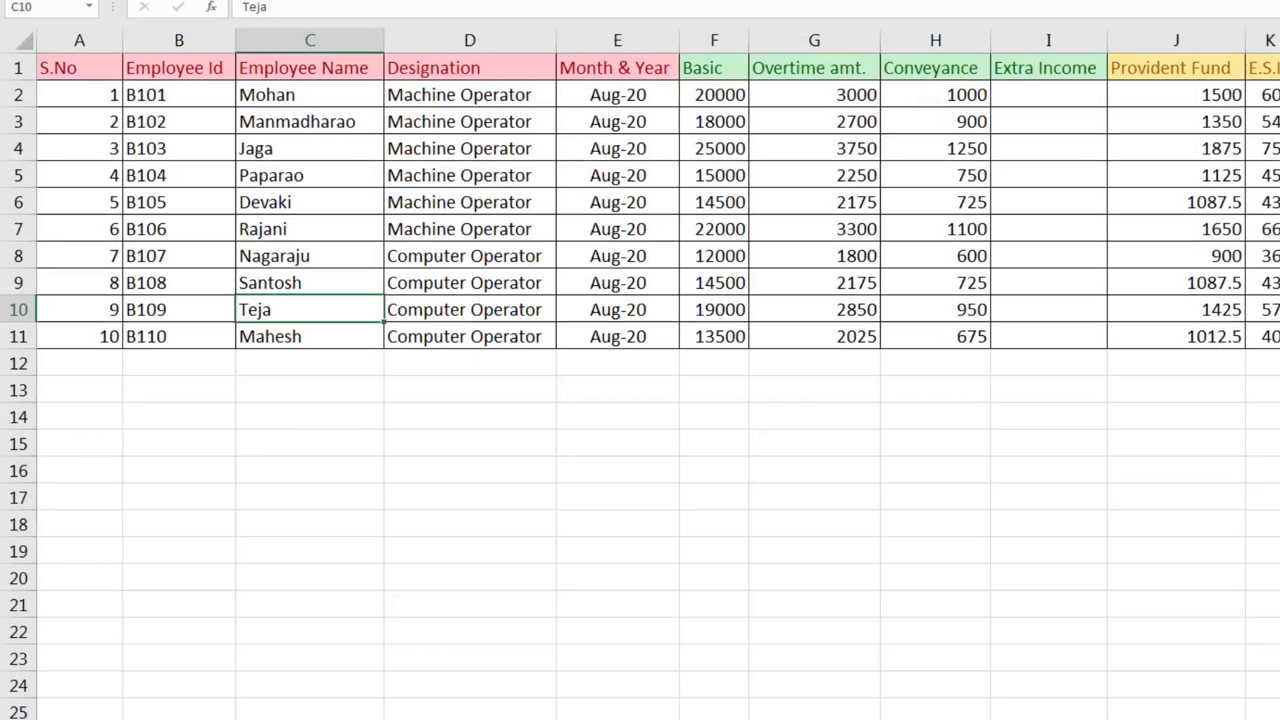
key(ctrl+Page_Up)
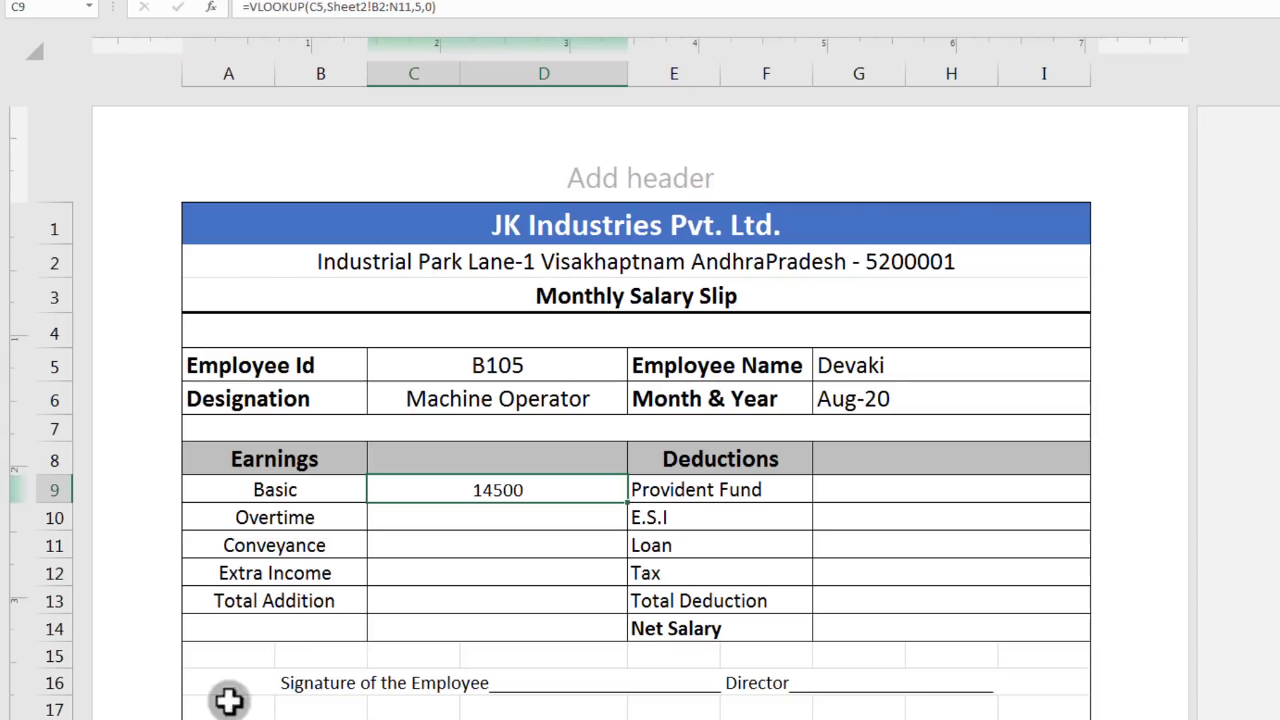
click(893, 366)
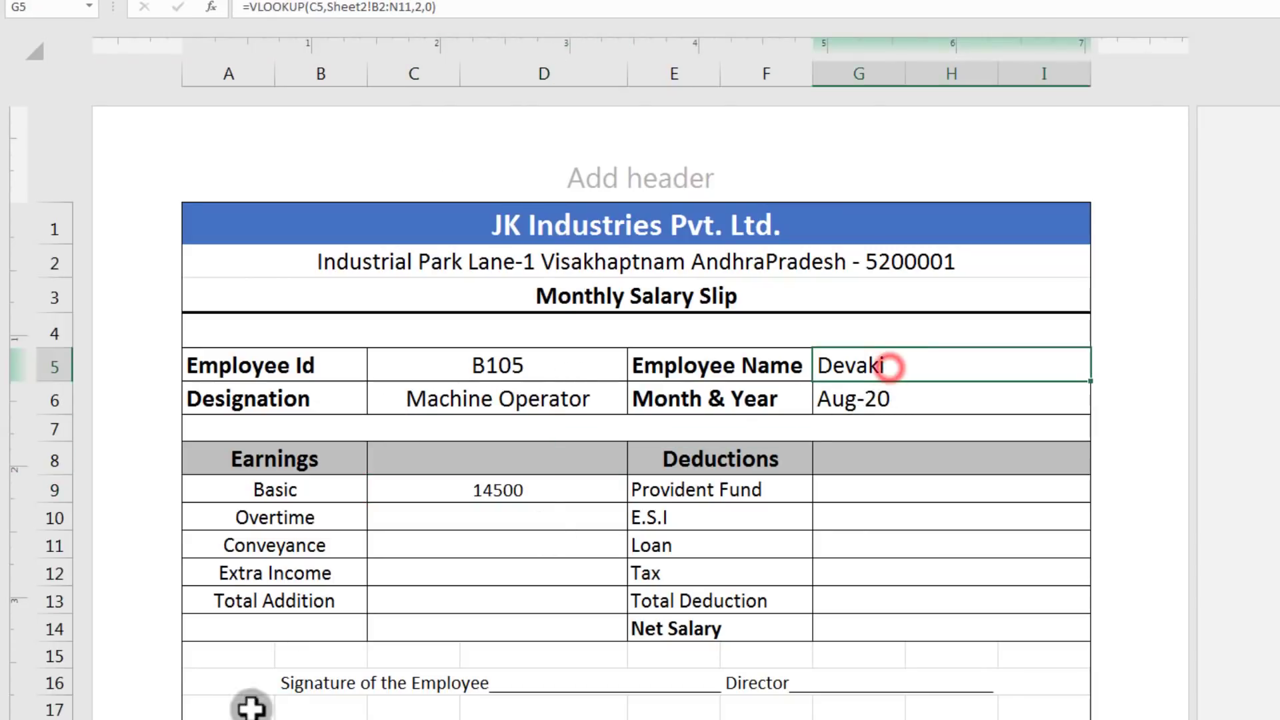
key(ctrl+Page_Down)
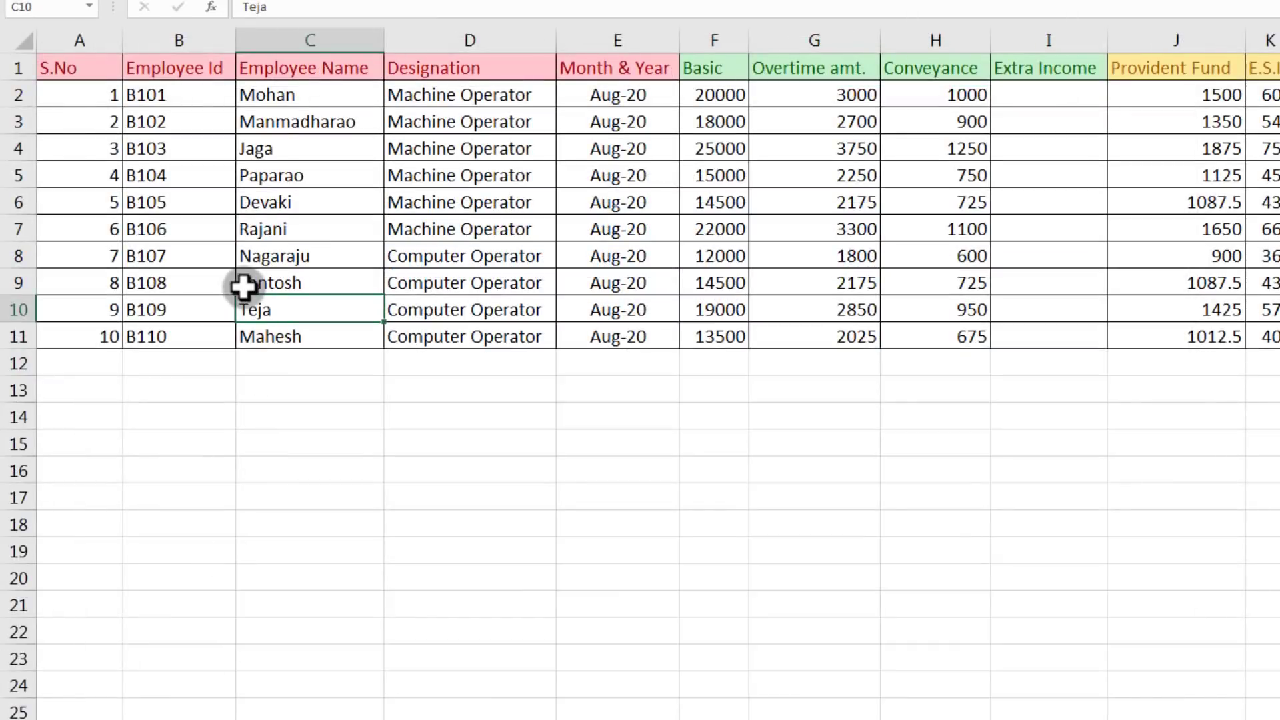
click(166, 204)
click(264, 200)
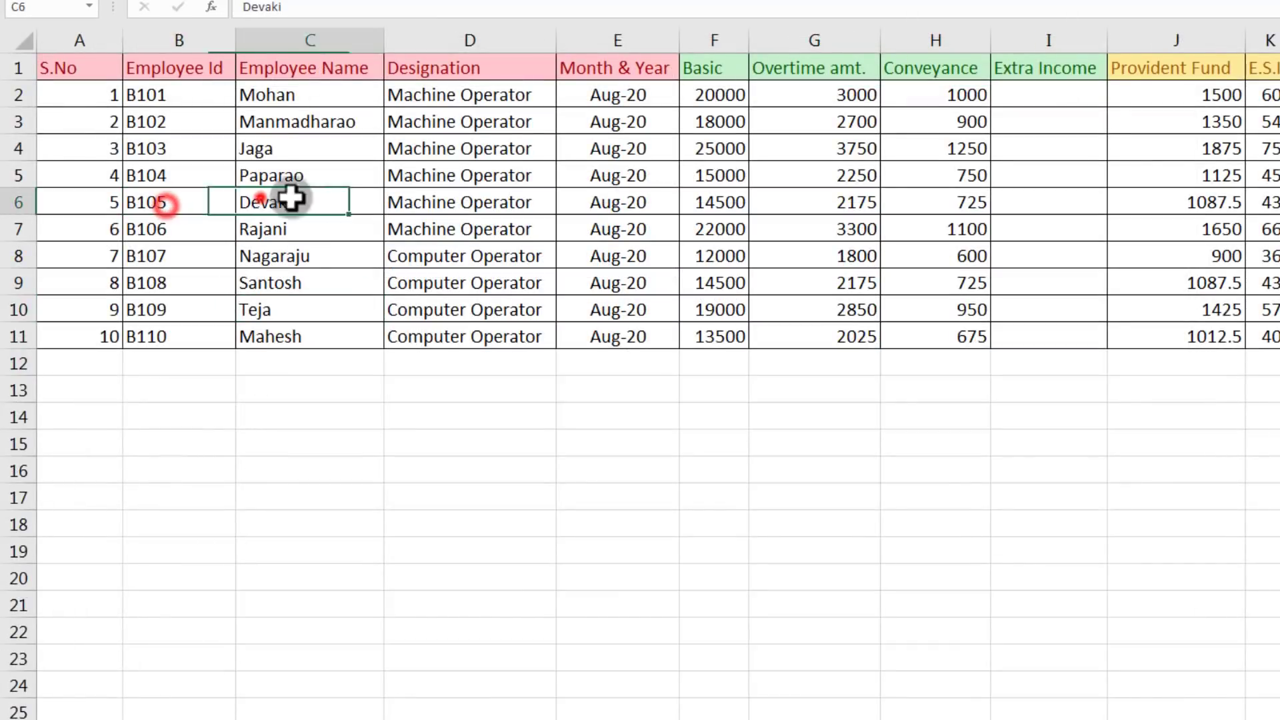
click(731, 202)
key(ctrl+Page_Up)
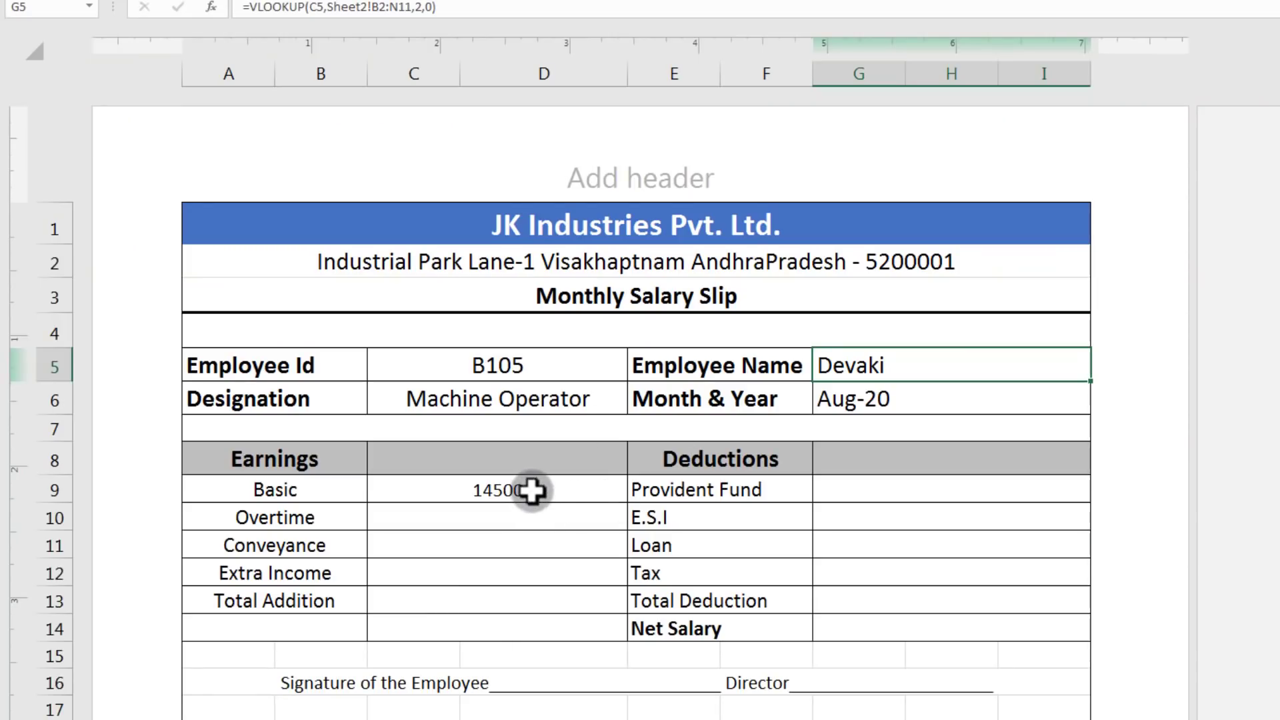
Step: Enter =VLOOKUP(C5,Sheet2!B2:N11,6,0) in the Overtime earnings cell C10
click(440, 519)
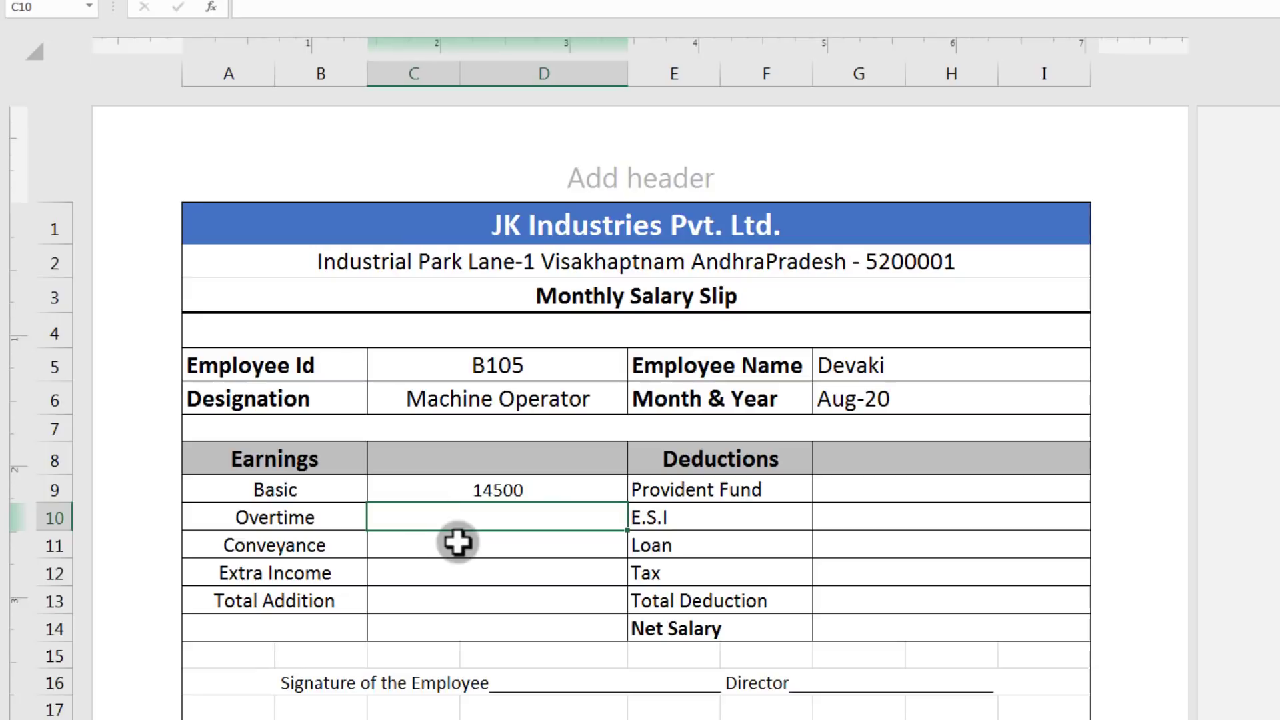
text(=VLOOKUP(C5,Sheet2!B2:N11,2,0))
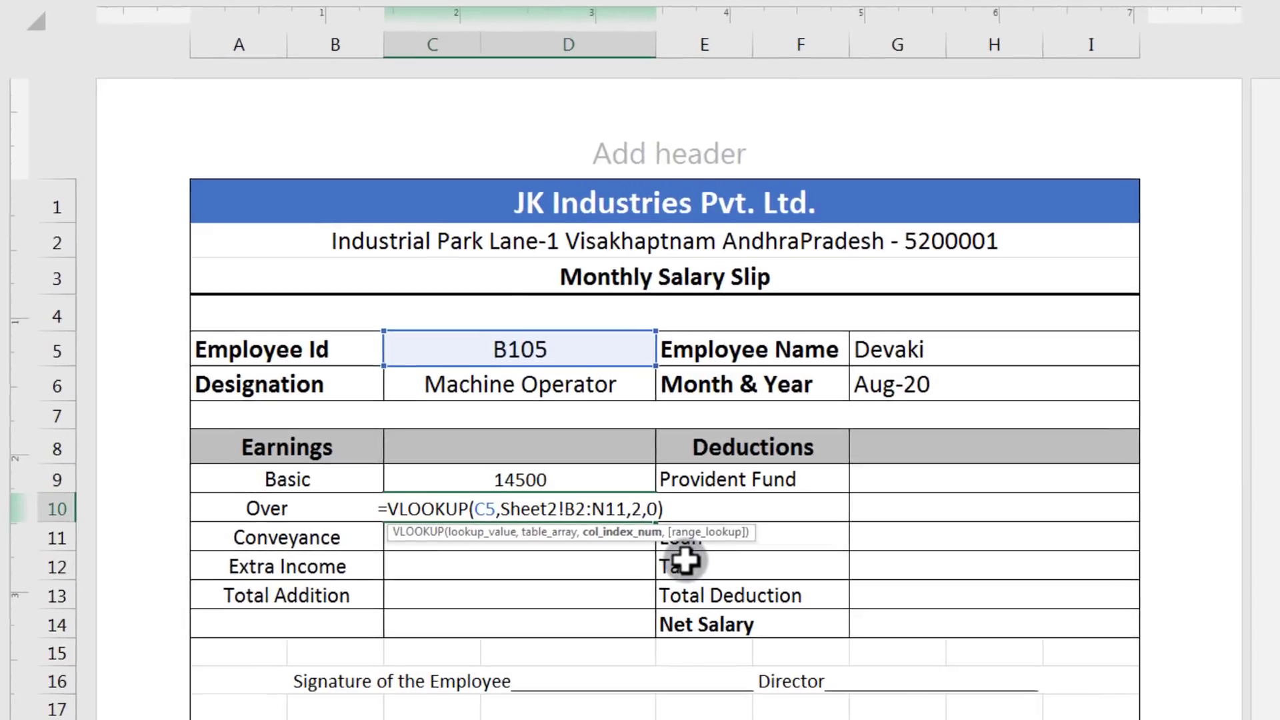
key(BackSpace)
text(6)
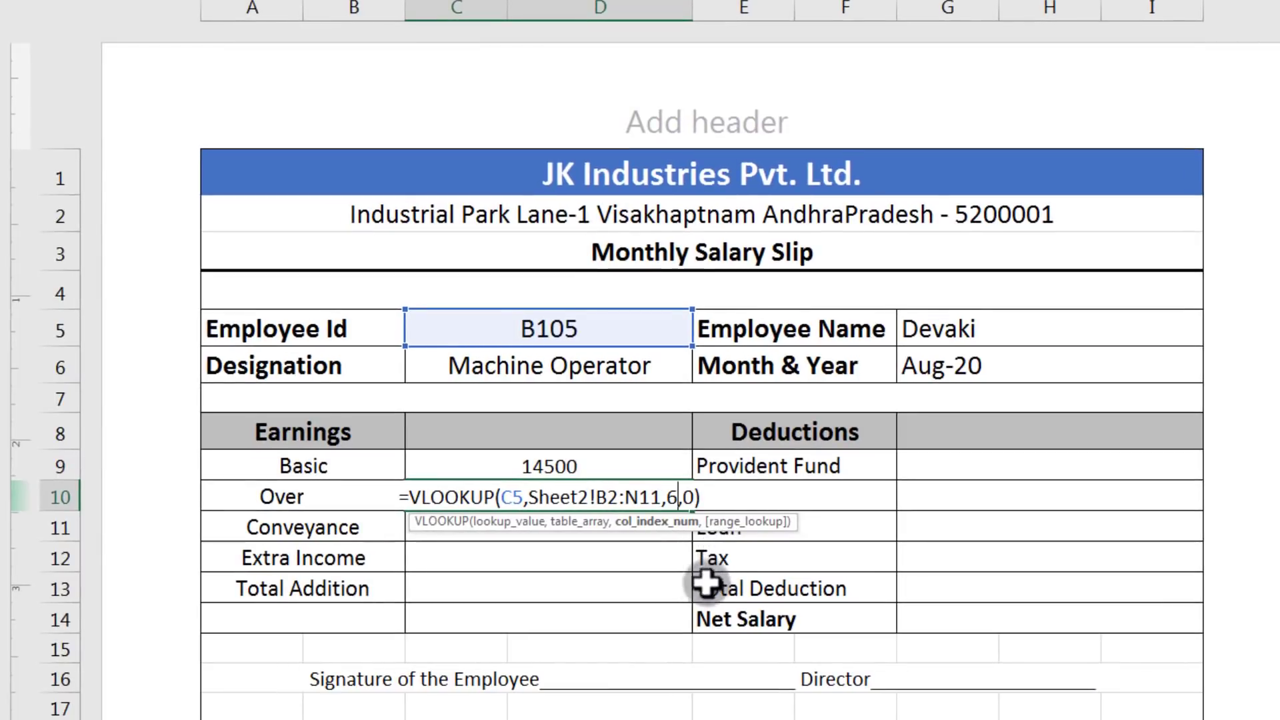
key(Return)
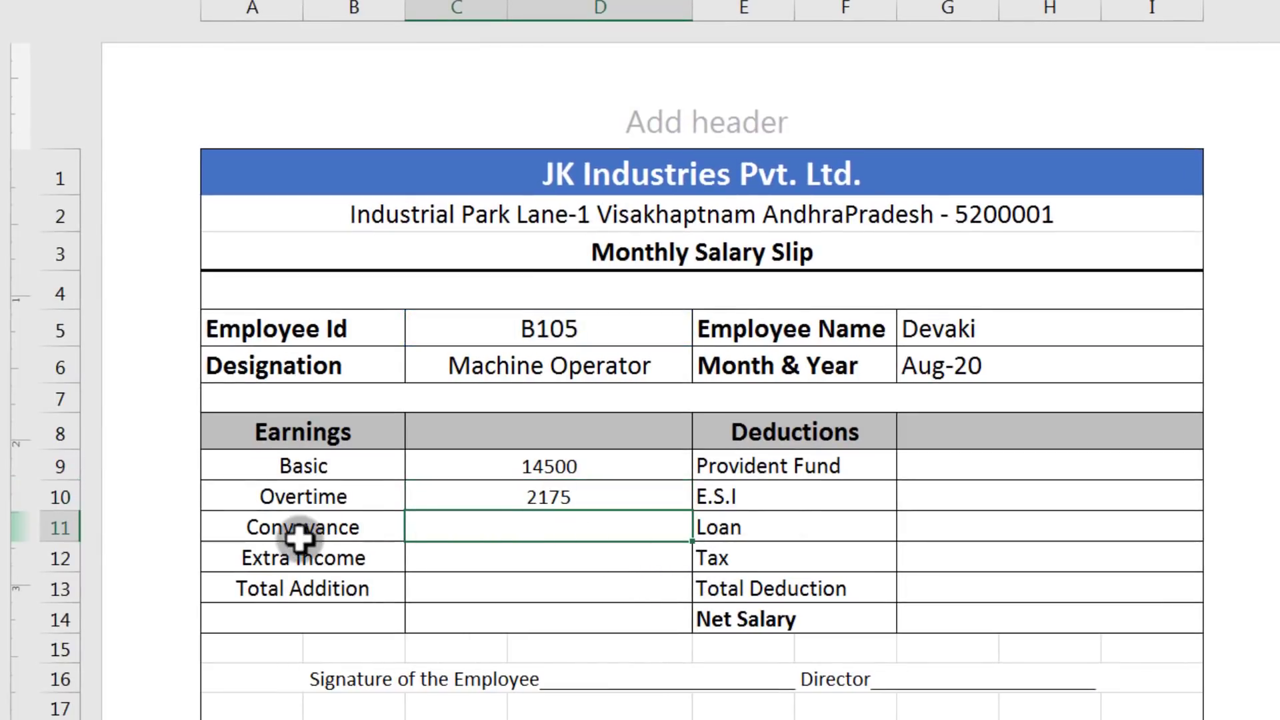
Step: Enter =VLOOKUP(C5,Sheet2!B2:N11,7,0) in the Conveyance earnings cell C11
double_click(505, 529)
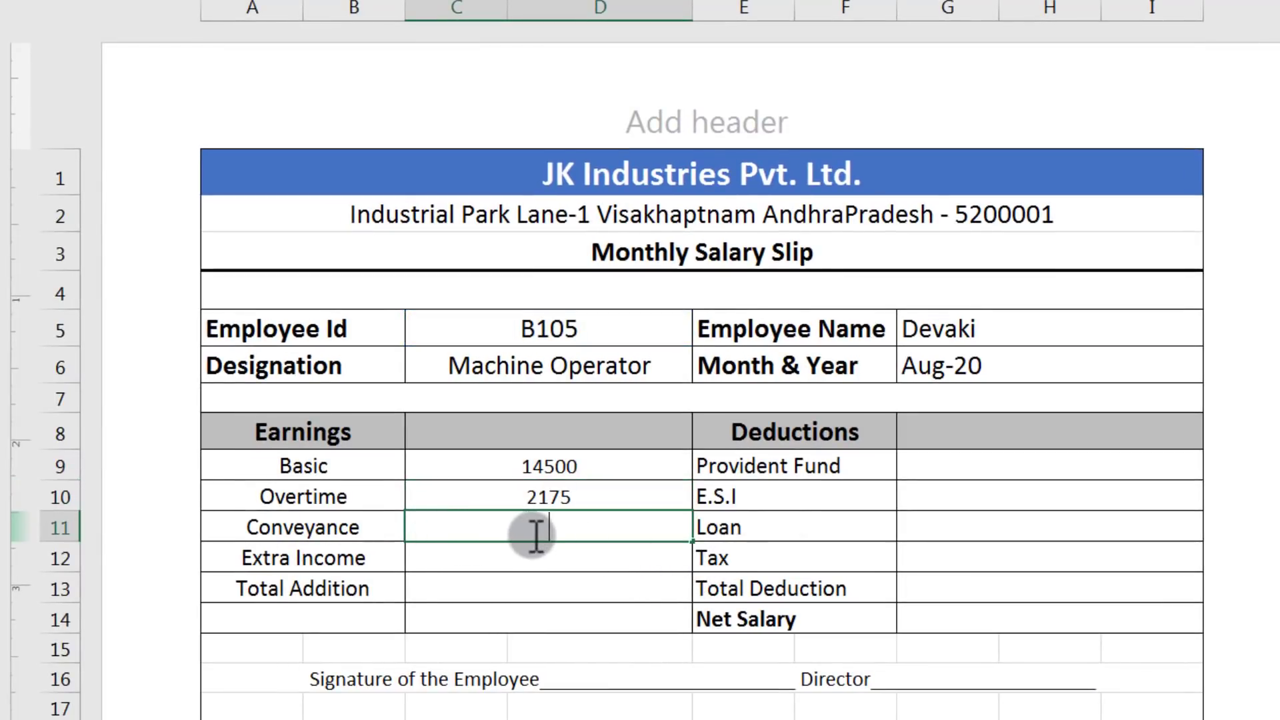
text(=VLOOKUP(C5,Sheet2!B2:N11,2,0))
click(679, 528)
key(BackSpace)
text(7)
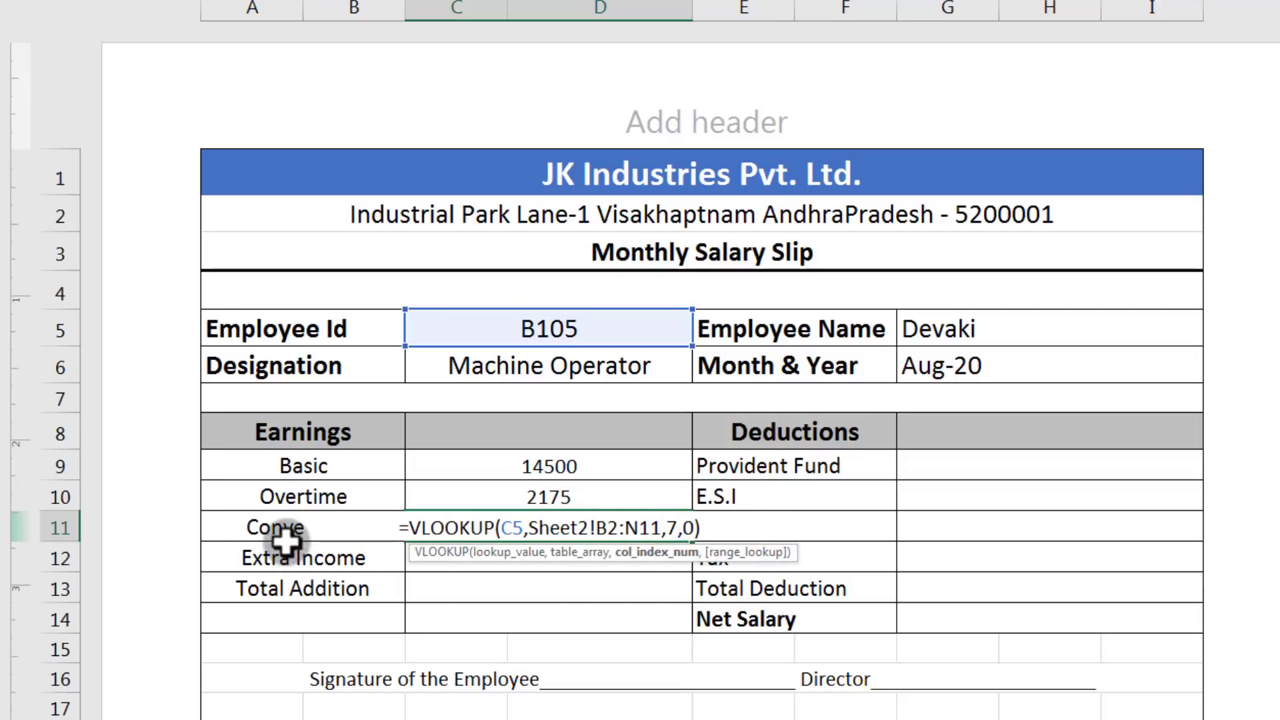
key(Return)
key(Return)
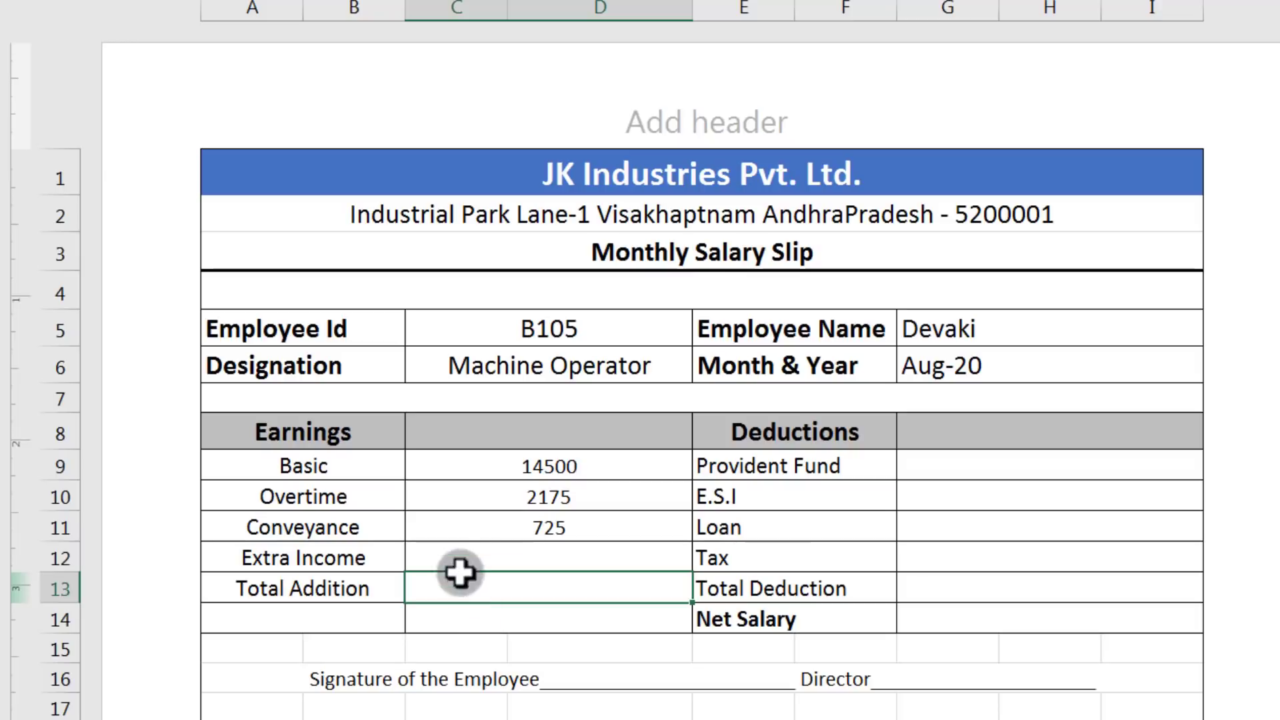
Step: Enter =VLOOKUP(C5,Sheet2!B2:N11,8,0) in the Extra Income cell C12
click(486, 549)
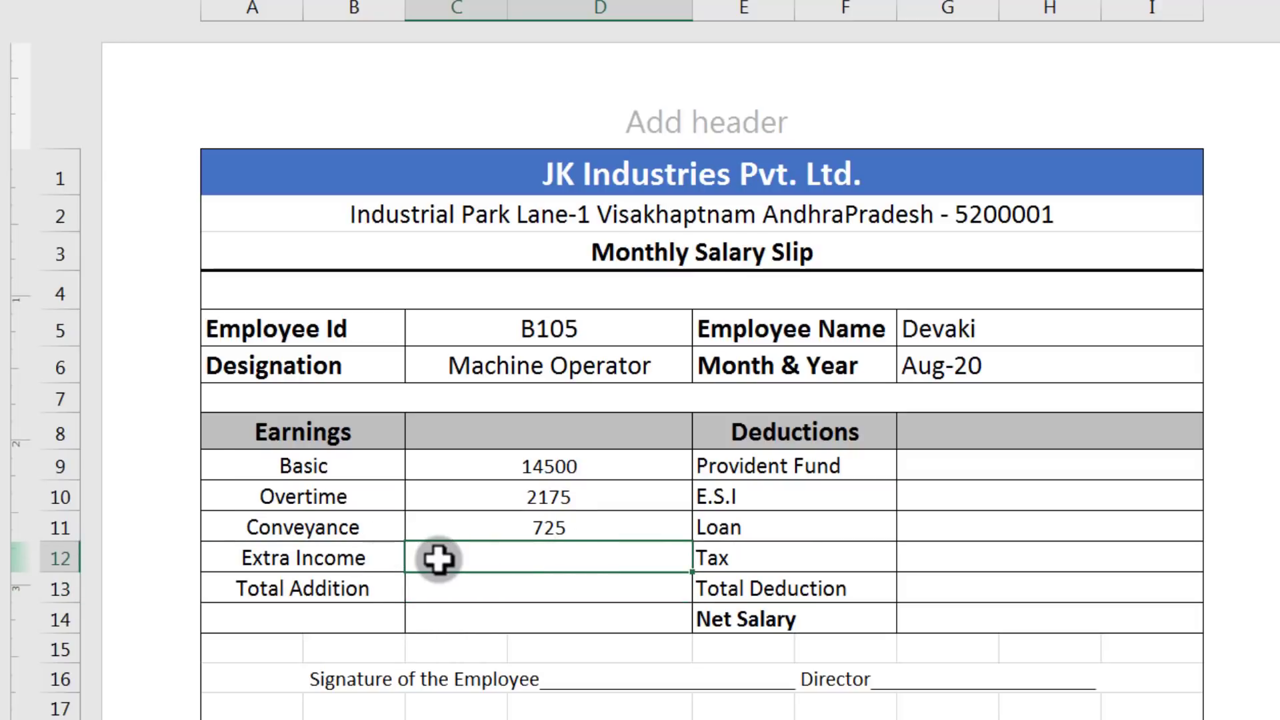
text(=VLOOKUP(C5,Sheet2!B2:N11,2,0))
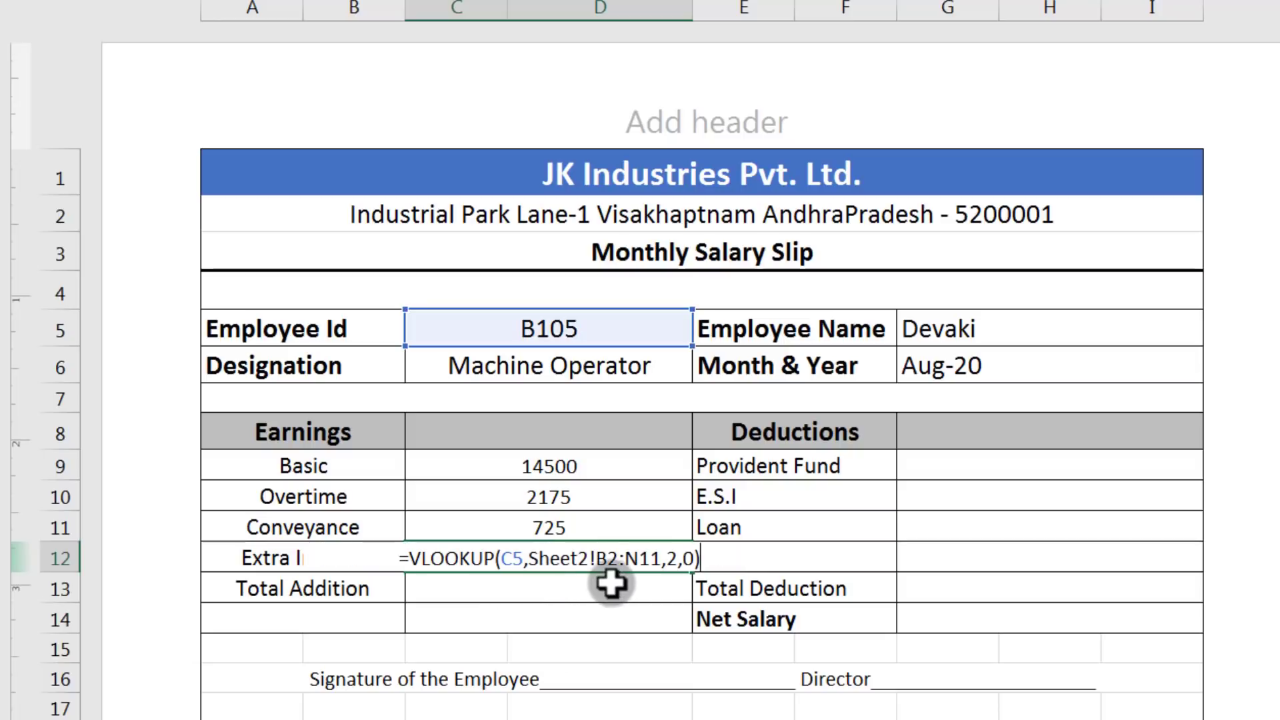
click(675, 560)
key(BackSpace)
text(8)
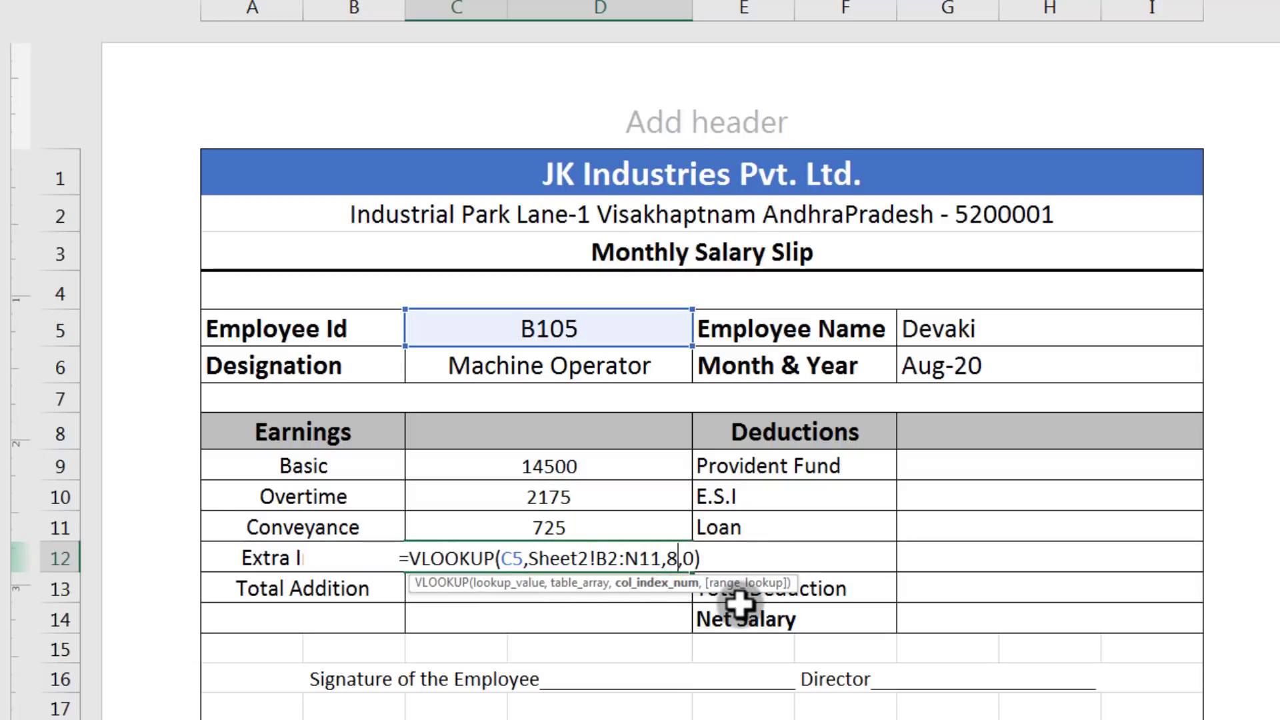
key(Return)
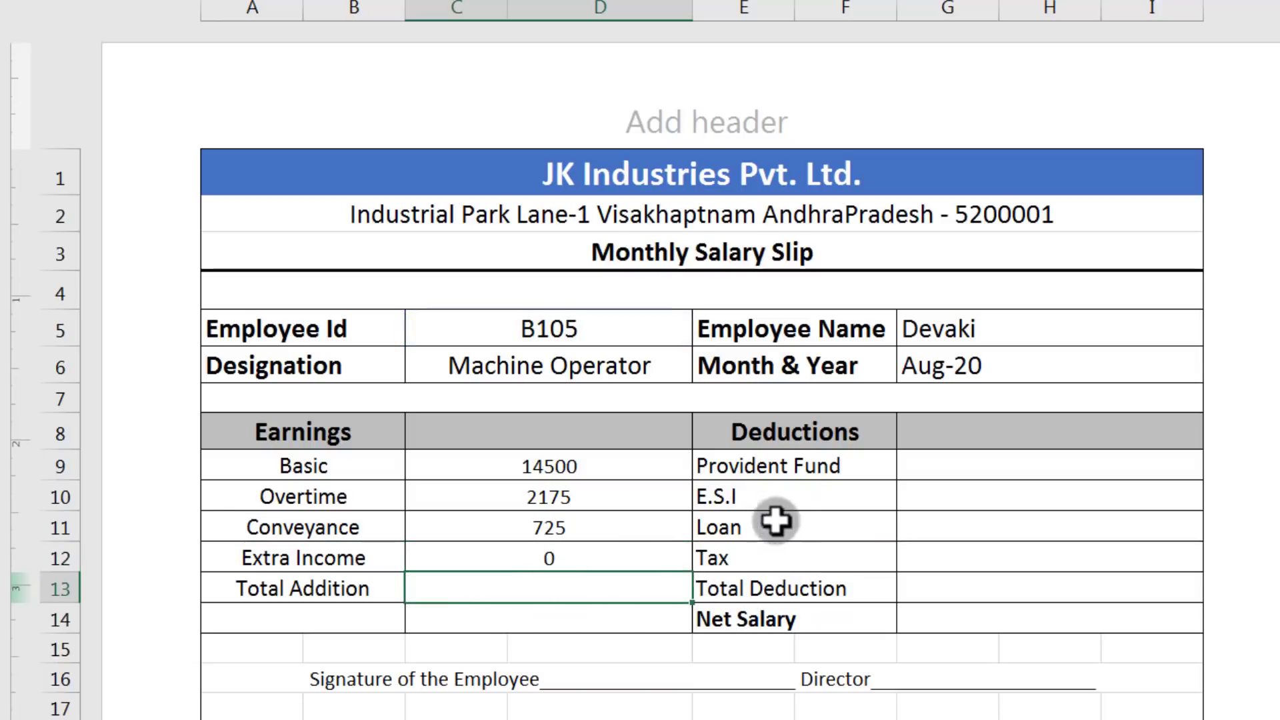
Step: Enter =VLOOKUP(C5,Sheet2!B2:N11,9,0) in the Provident Fund deduction cell G9
click(955, 462)
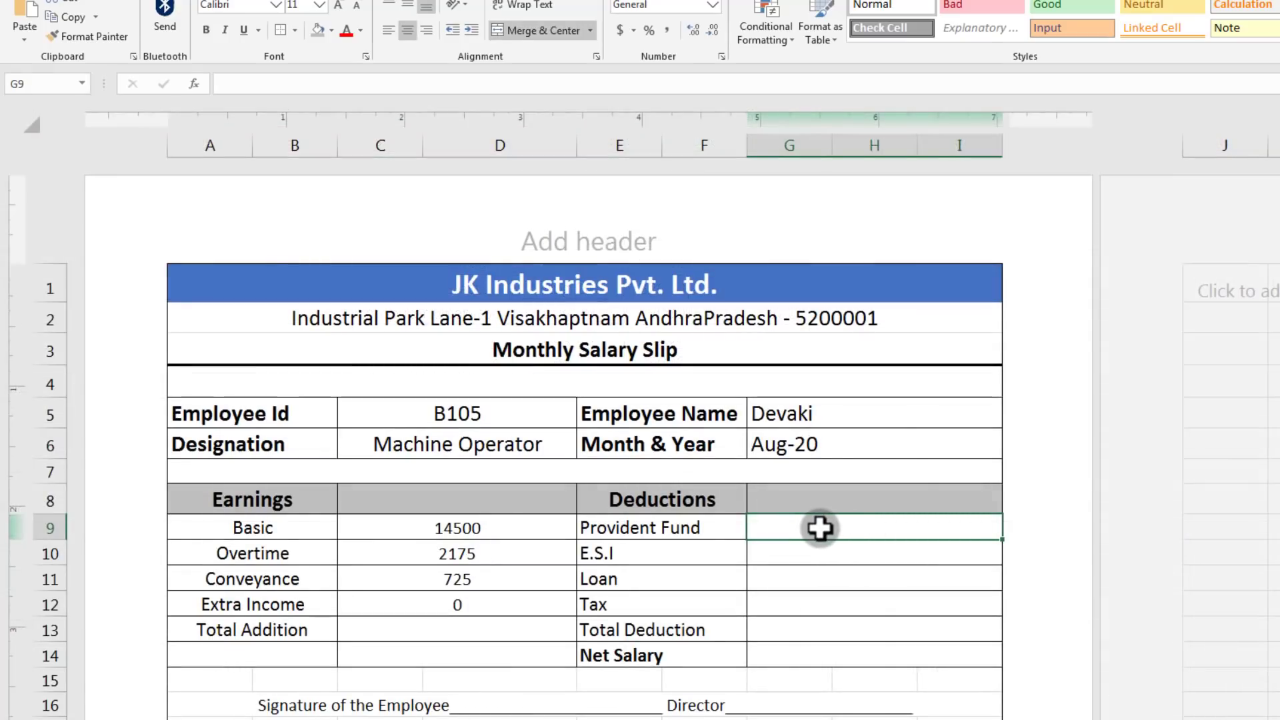
double_click(820, 528)
text(=VLOOKUP(C5,Sheet2!B2:N11,2,0))
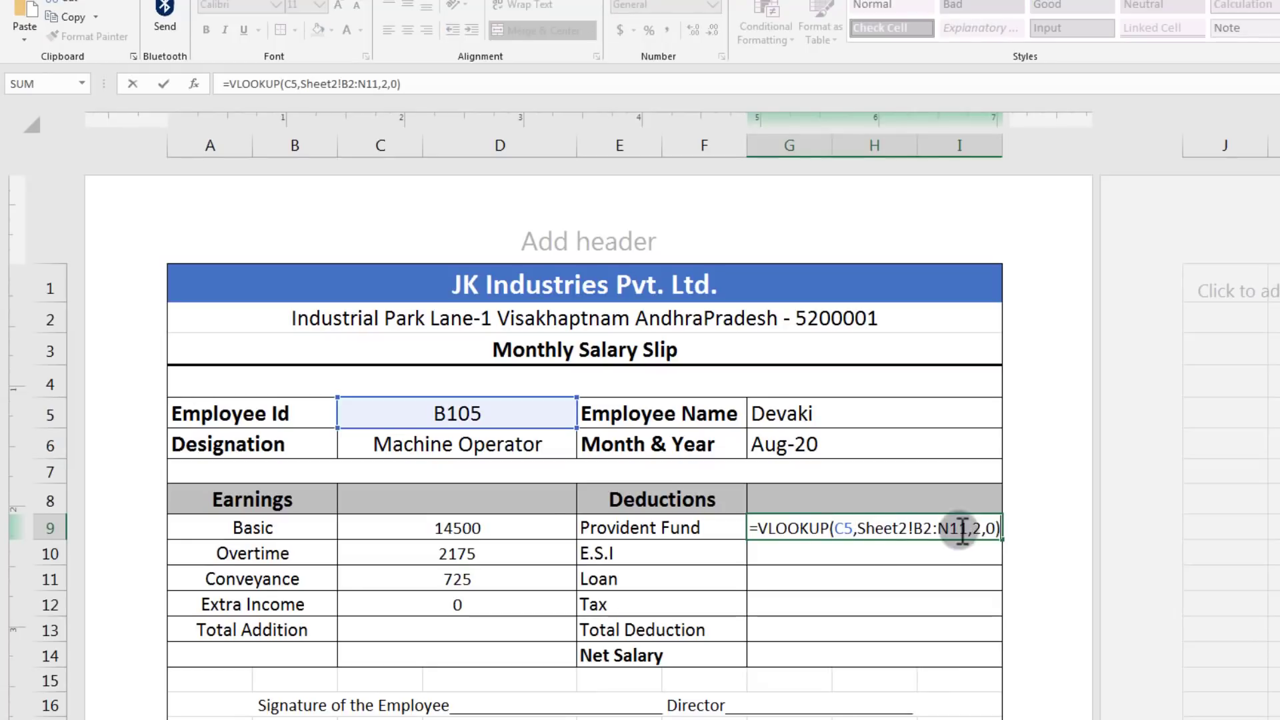
click(974, 522)
key(BackSpace)
text(9)
key(Return)
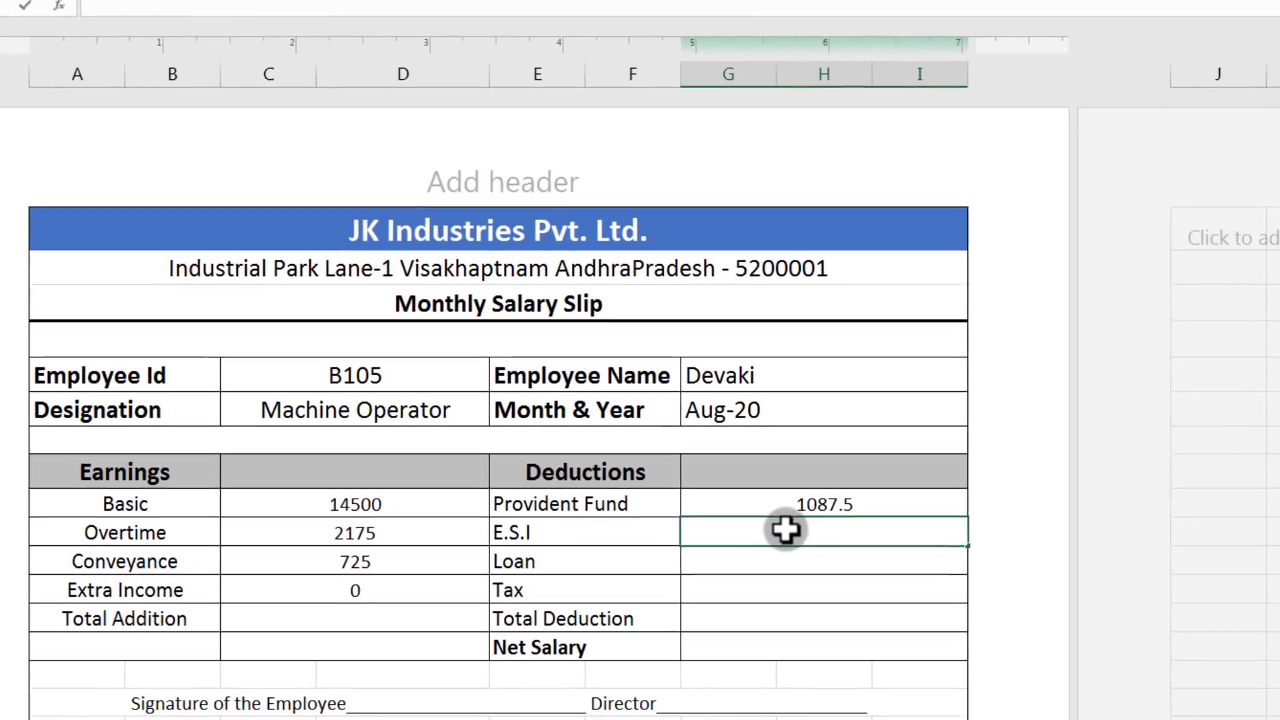
Step: Enter =VLOOKUP(C5,Sheet2!B2:N11,10,0) in the E.S.I deduction cell G10
double_click(842, 550)
text(=VLOOKUP(C5,Sheet2!B2:N11,2,0))
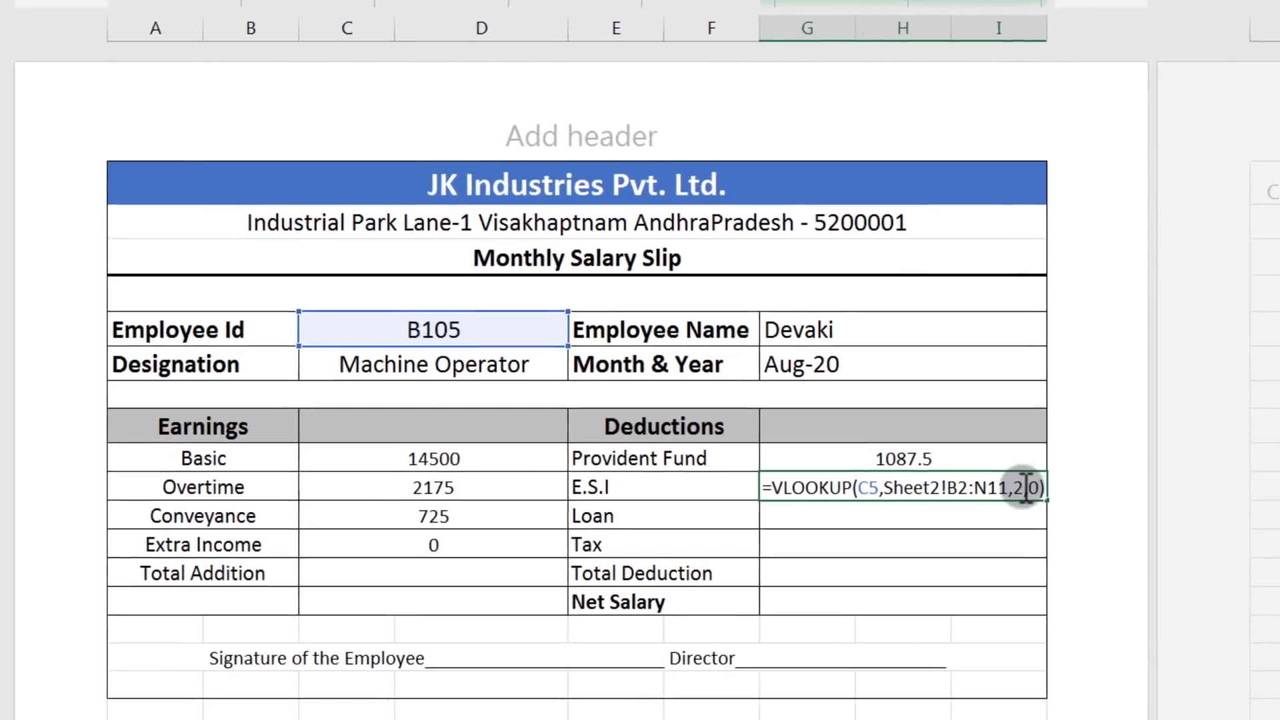
click(1026, 487)
key(BackSpace)
text(10)
key(Return)
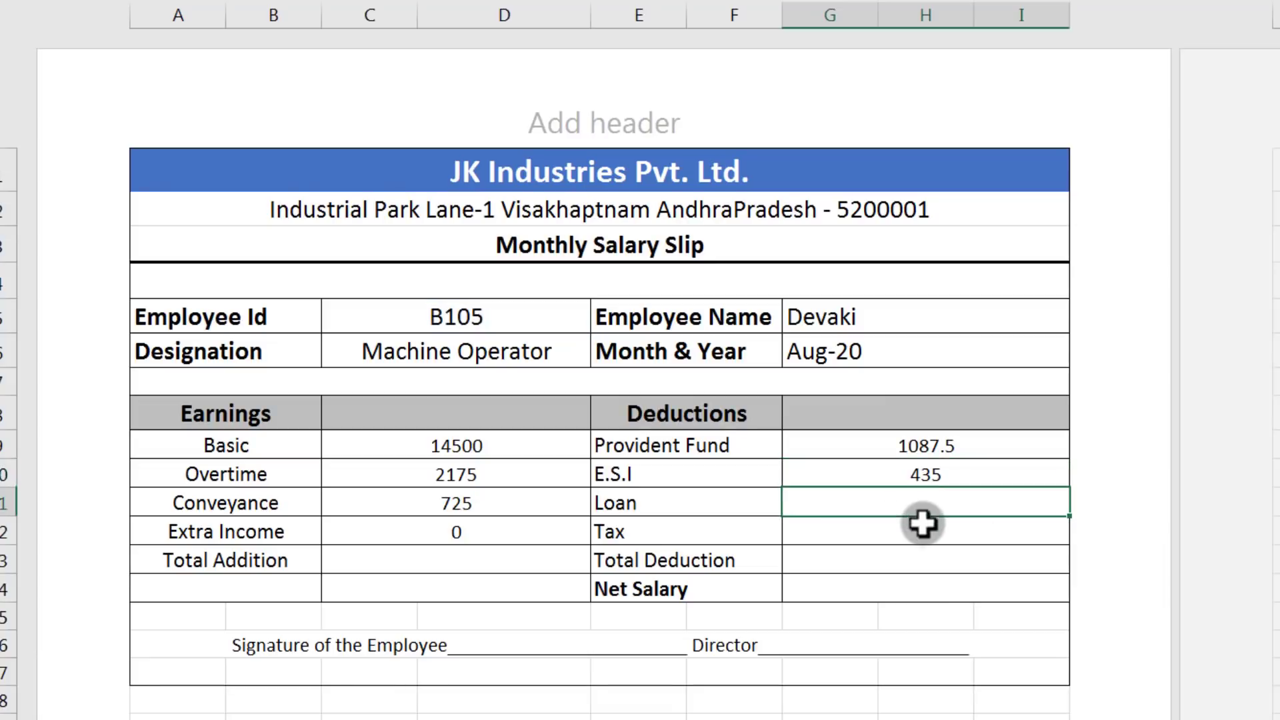
Step: Enter =VLOOKUP(C5,Sheet2!B2:N11,11,0) in the Loan deduction cell G11
double_click(864, 510)
text(=VLOOKUP(C5,Sheet2!B2:N11,2,0))
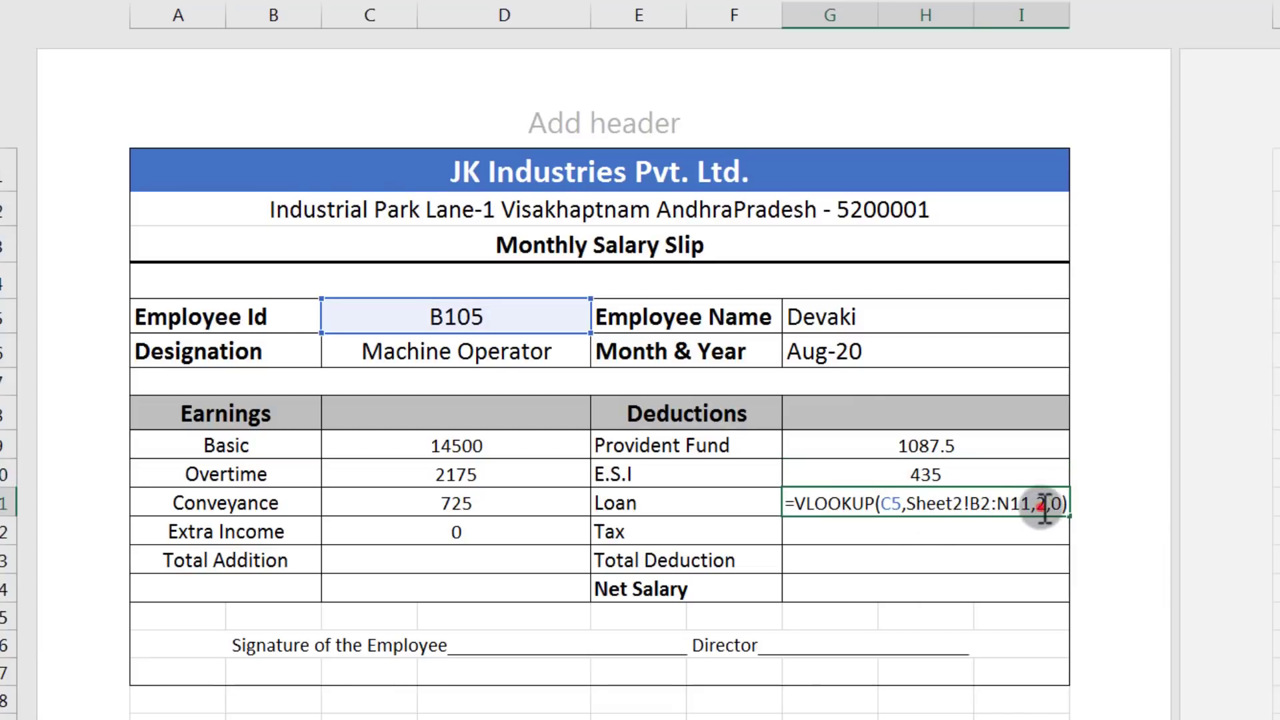
click(1044, 505)
key(BackSpace)
text(11)
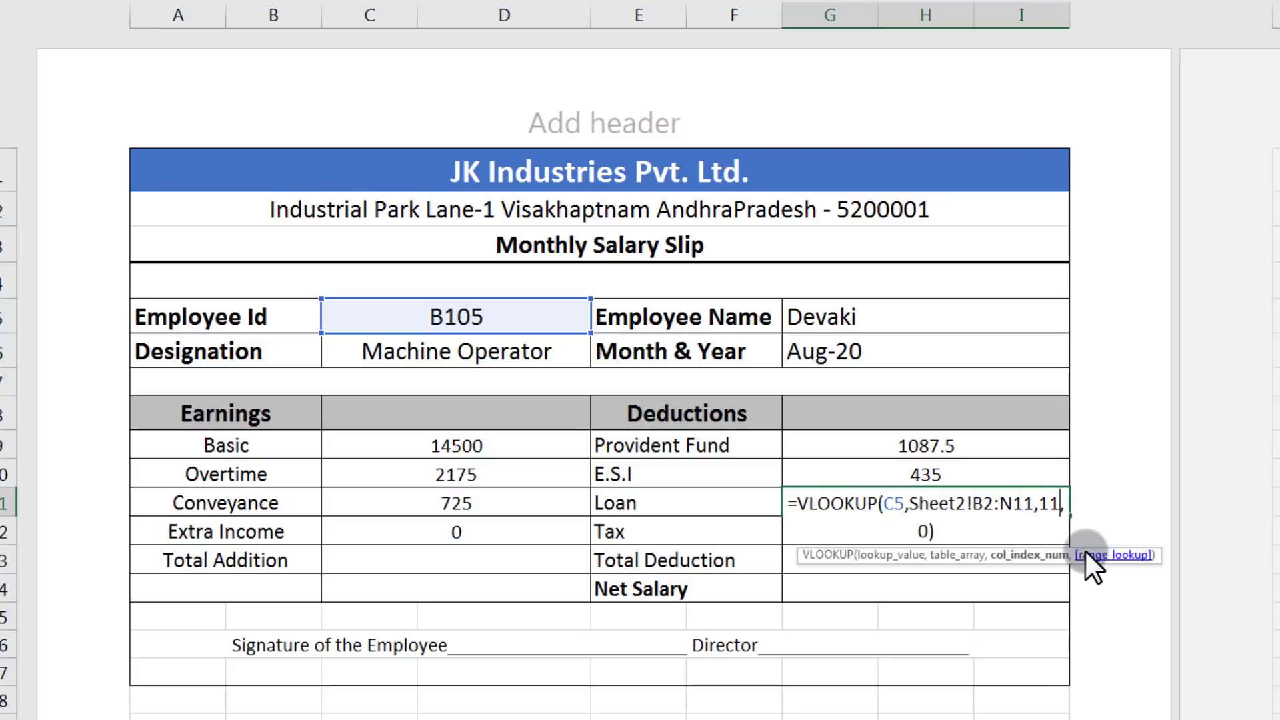
key(Return)
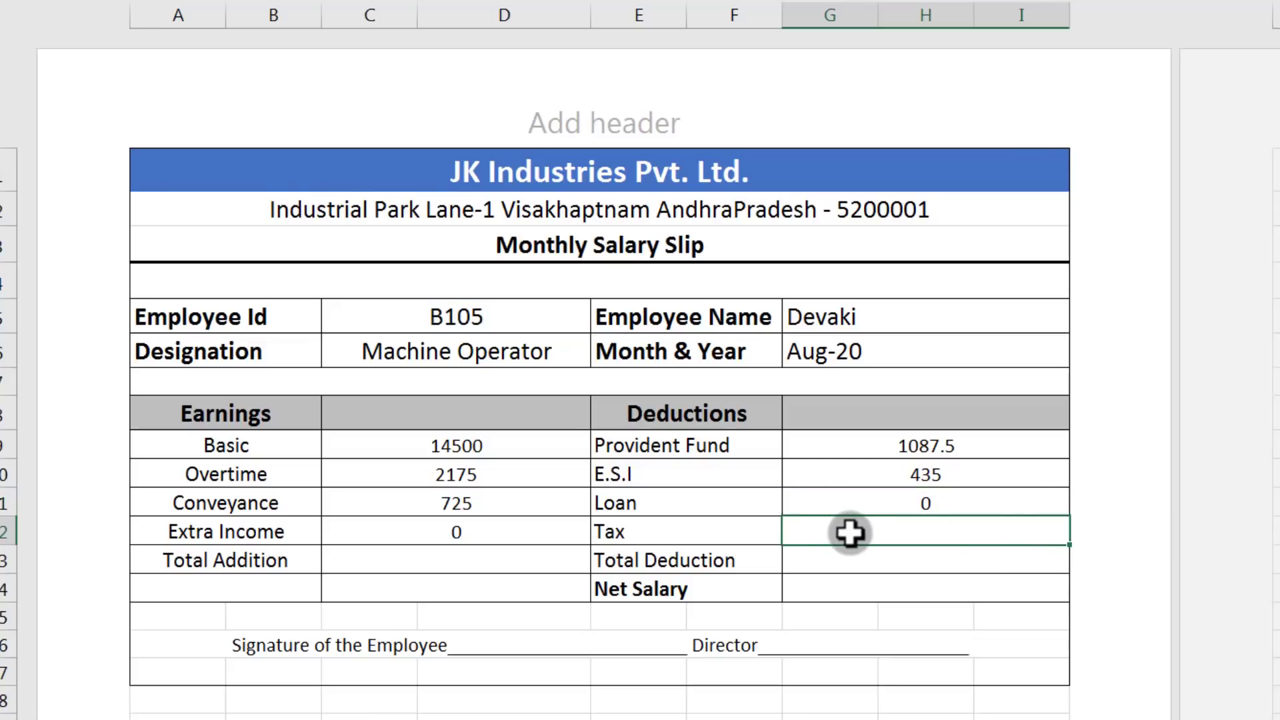
Step: Enter =VLOOKUP(C5,Sheet2!B2:N11,12,0) in the Tax deduction cell G12
text(=VLOOKUP(C5,Sheet2!B2:N11,2,0))
click(1038, 534)
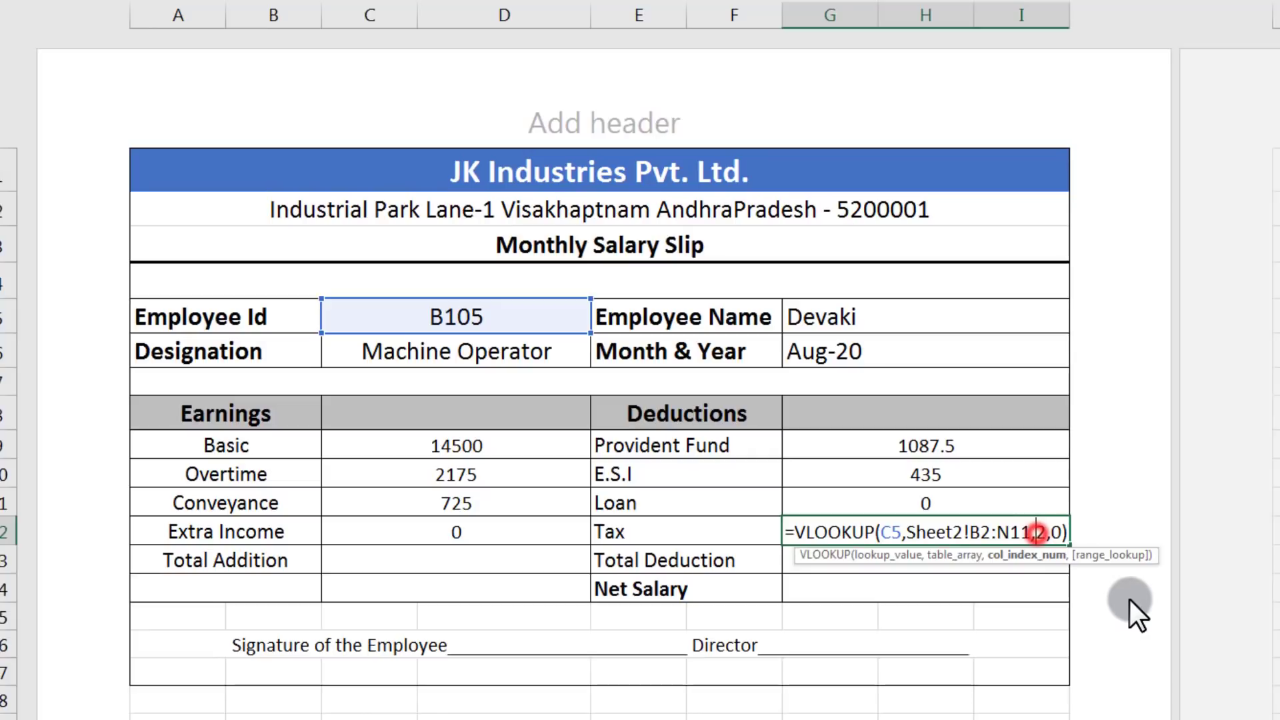
text(1)
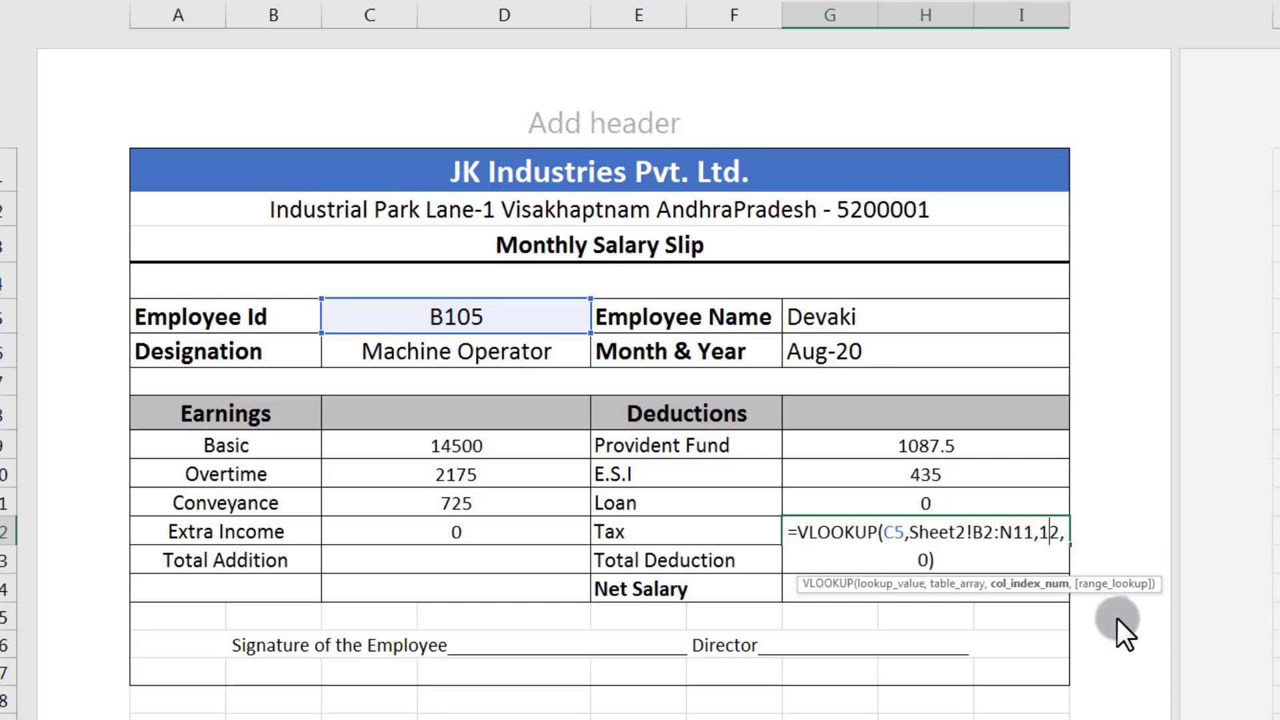
key(Return)
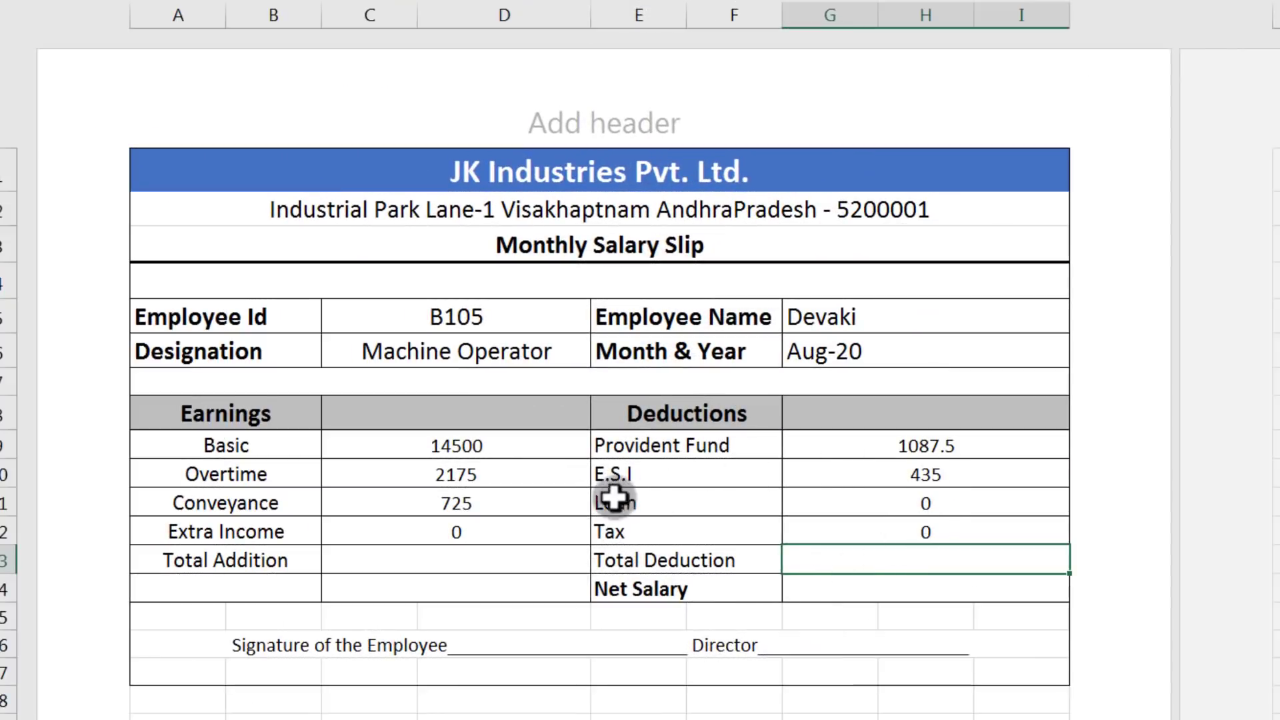
Step: Sum the four earnings in the Total Addition cell C13 with =SUM(C9:D12)
click(437, 567)
click(362, 564)
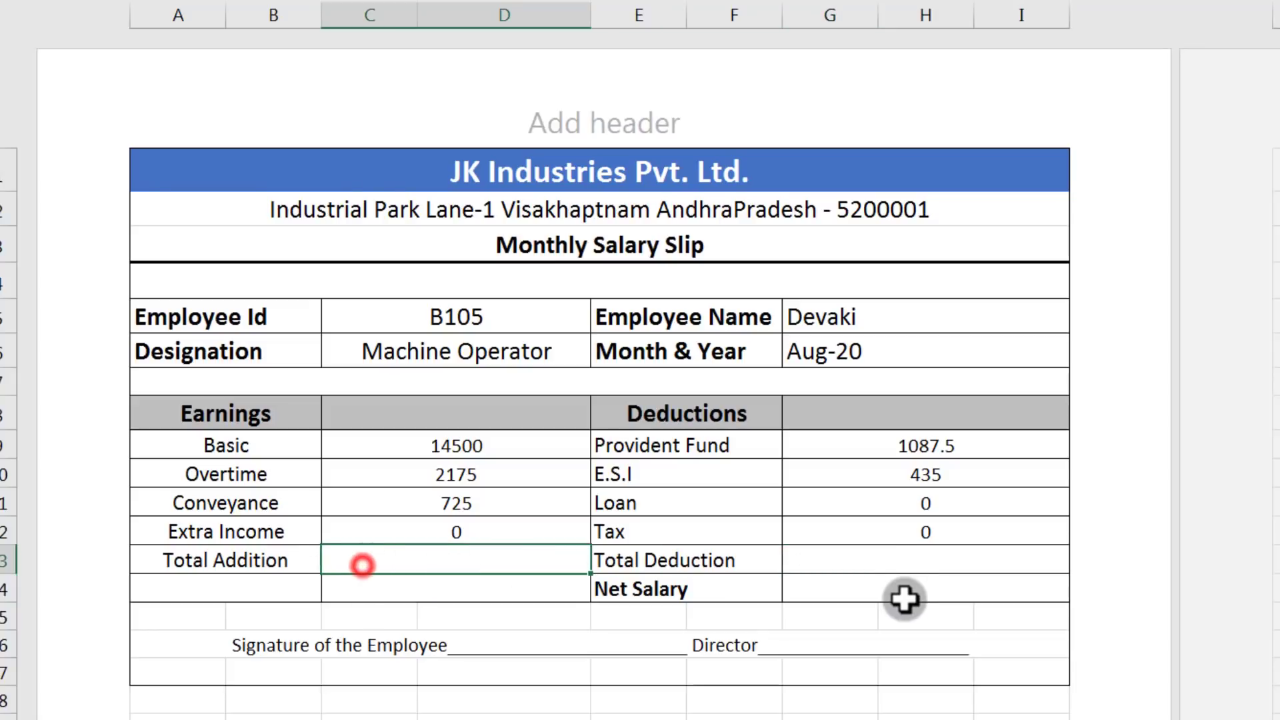
click(903, 569)
click(463, 558)
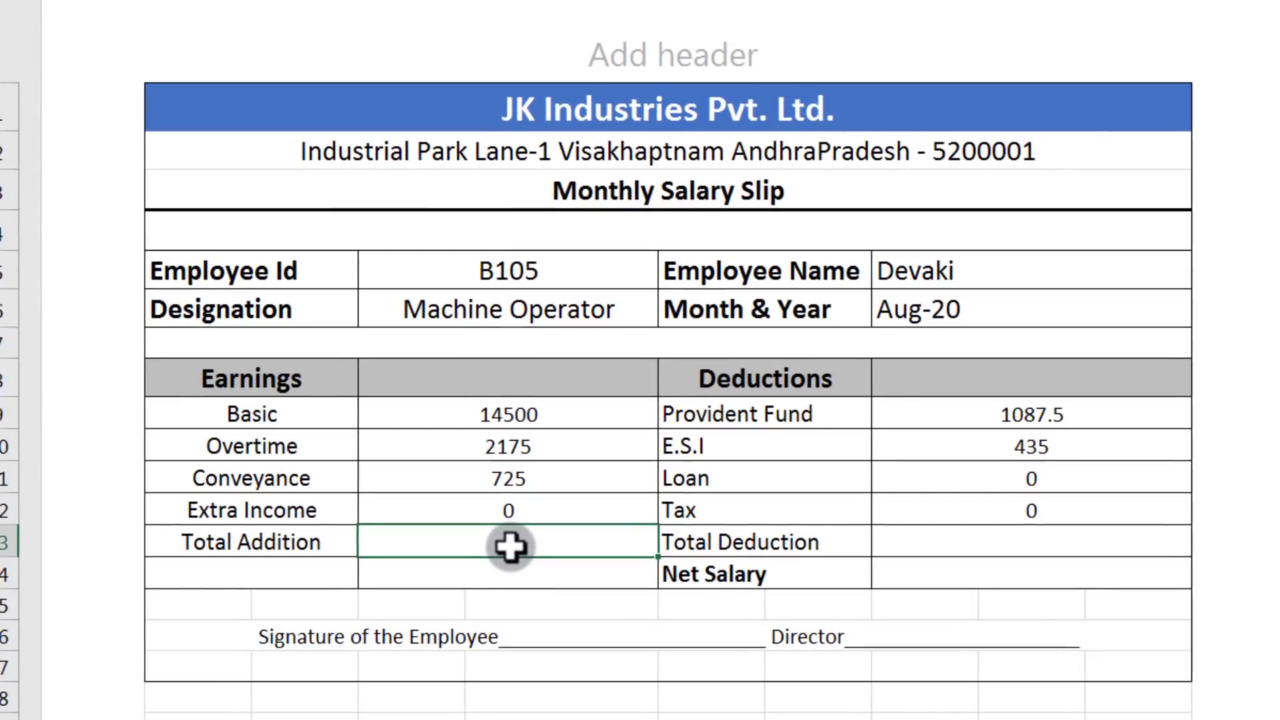
key(alt+equal)
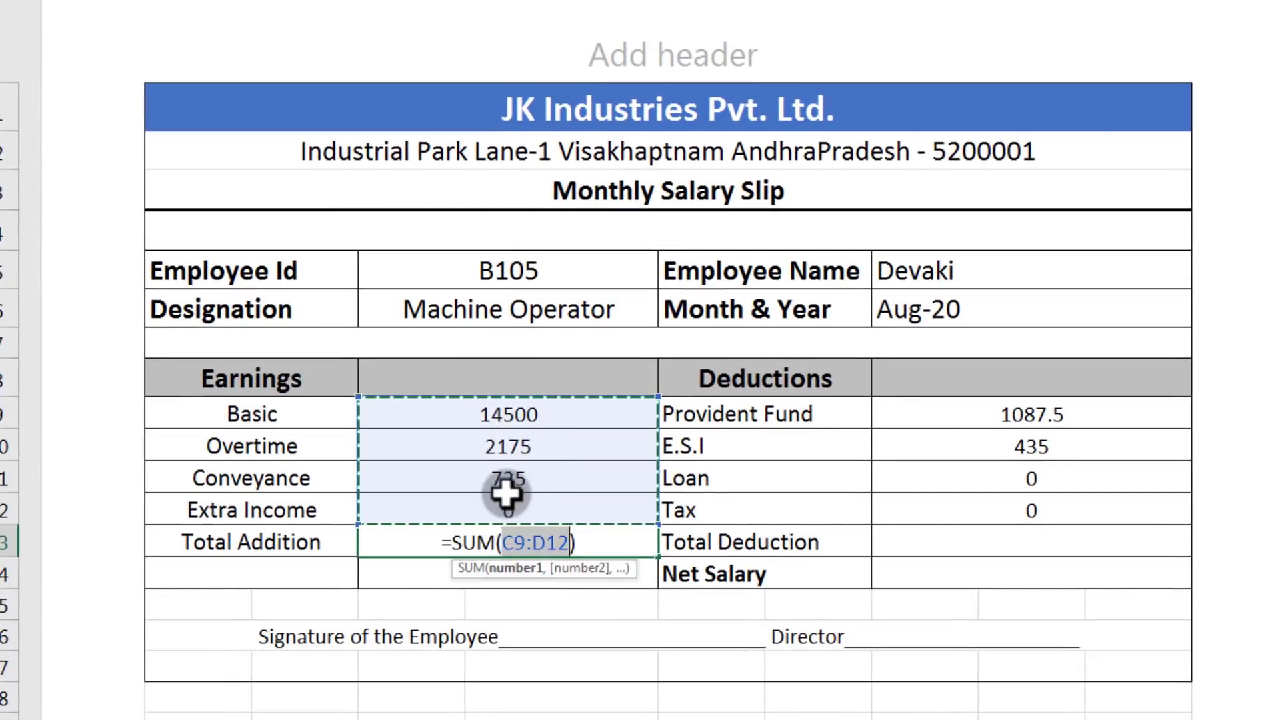
key(Return)
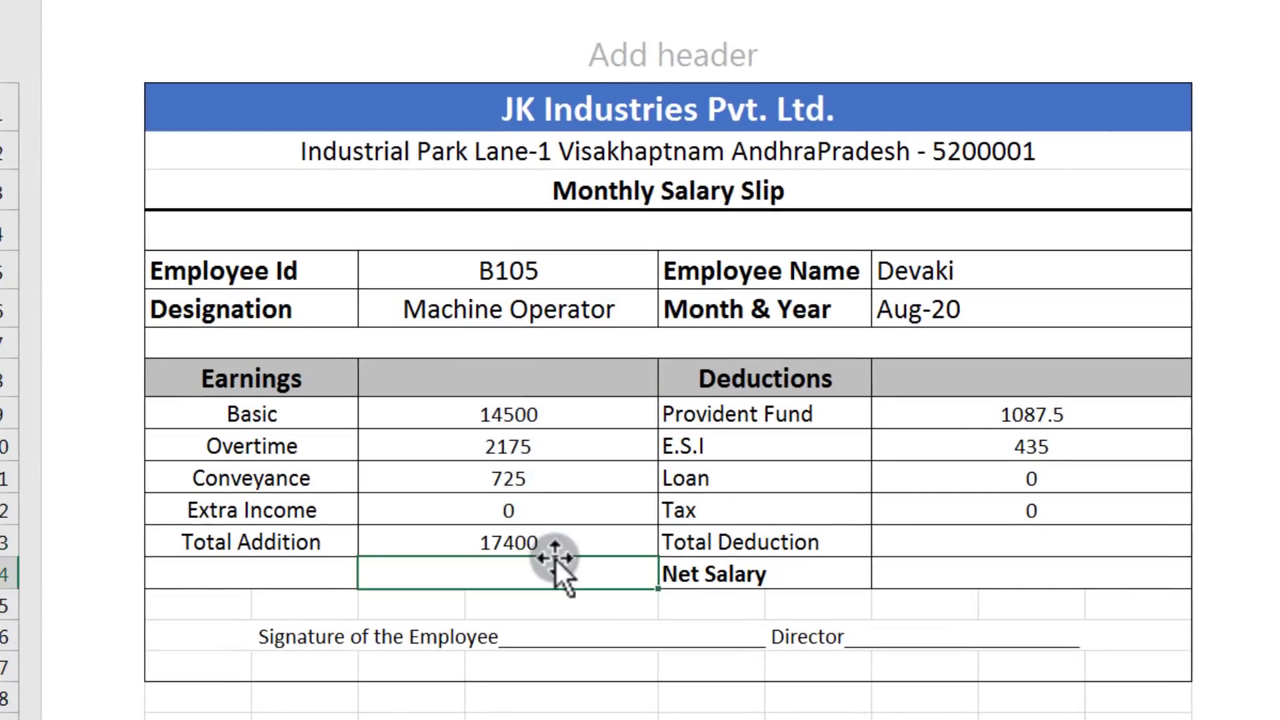
Step: Sum the four deductions in the Total Deduction cell G13 with =SUM(G9:I12)
click(524, 544)
click(928, 543)
click(929, 544)
key(alt+equal)
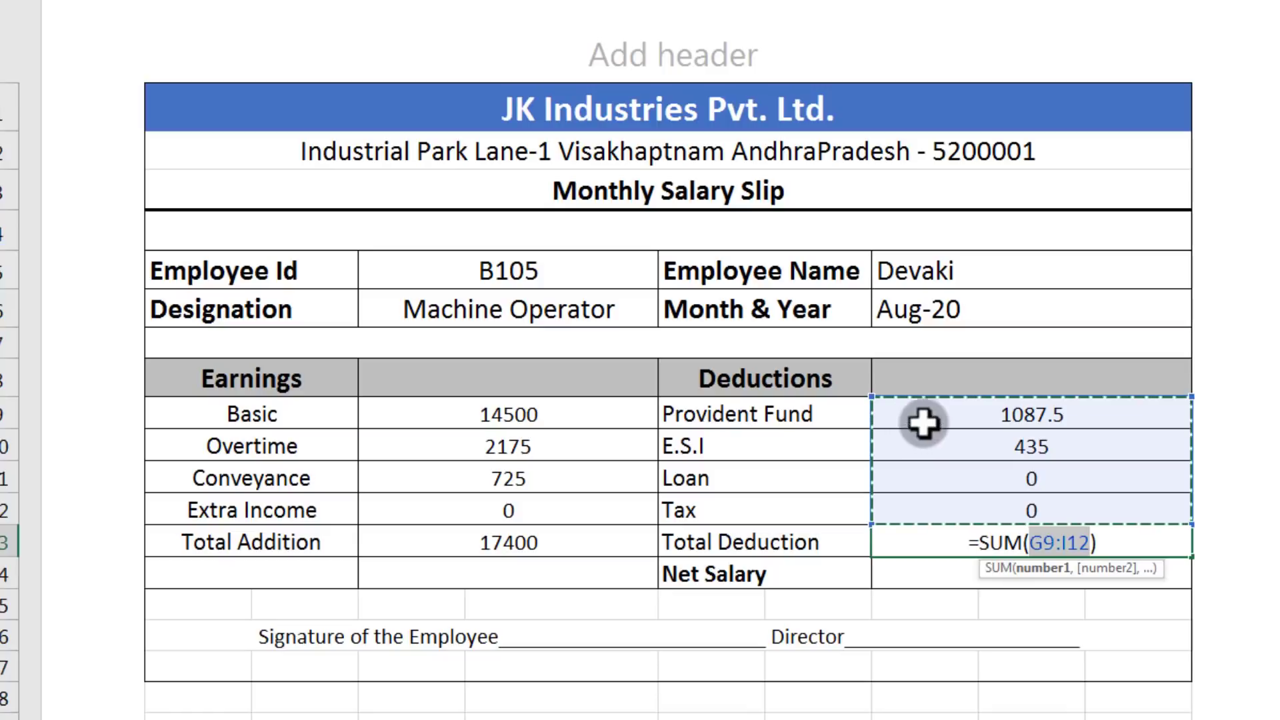
key(Return)
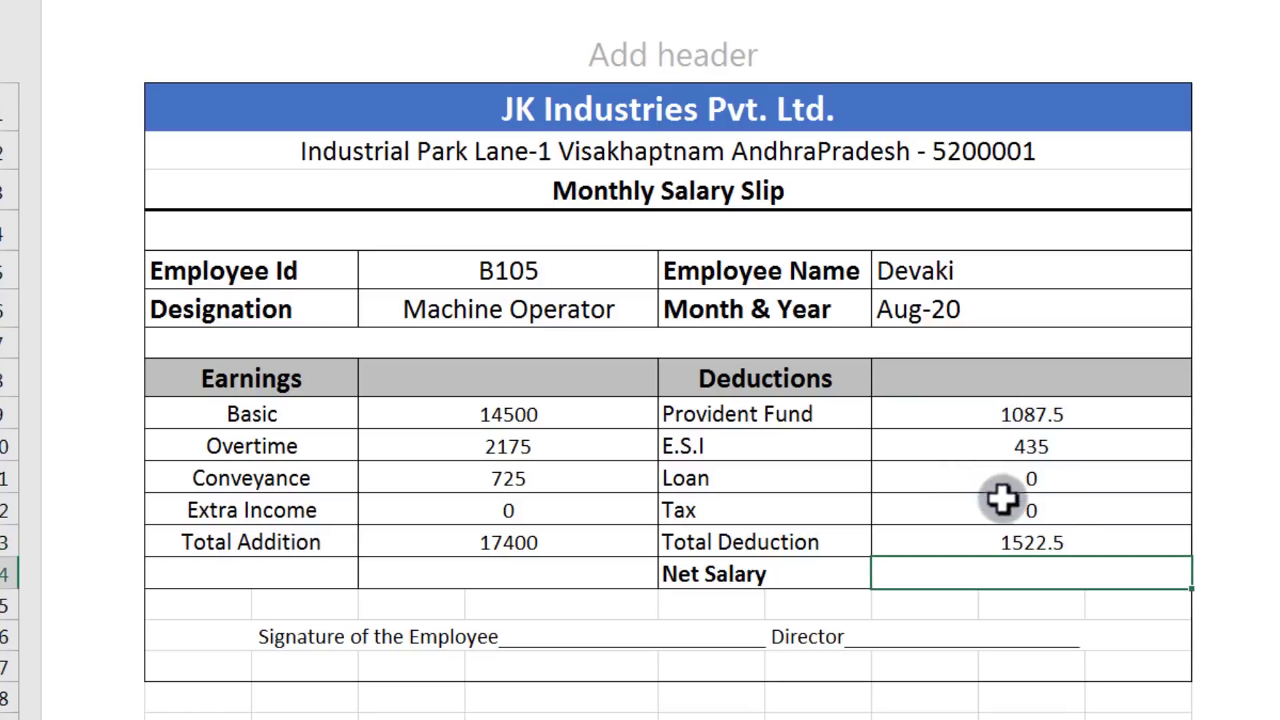
Step: Right-align the earnings amounts in C9:D13 and the deduction amounts in G9:I13
drag(505, 414, 526, 537)
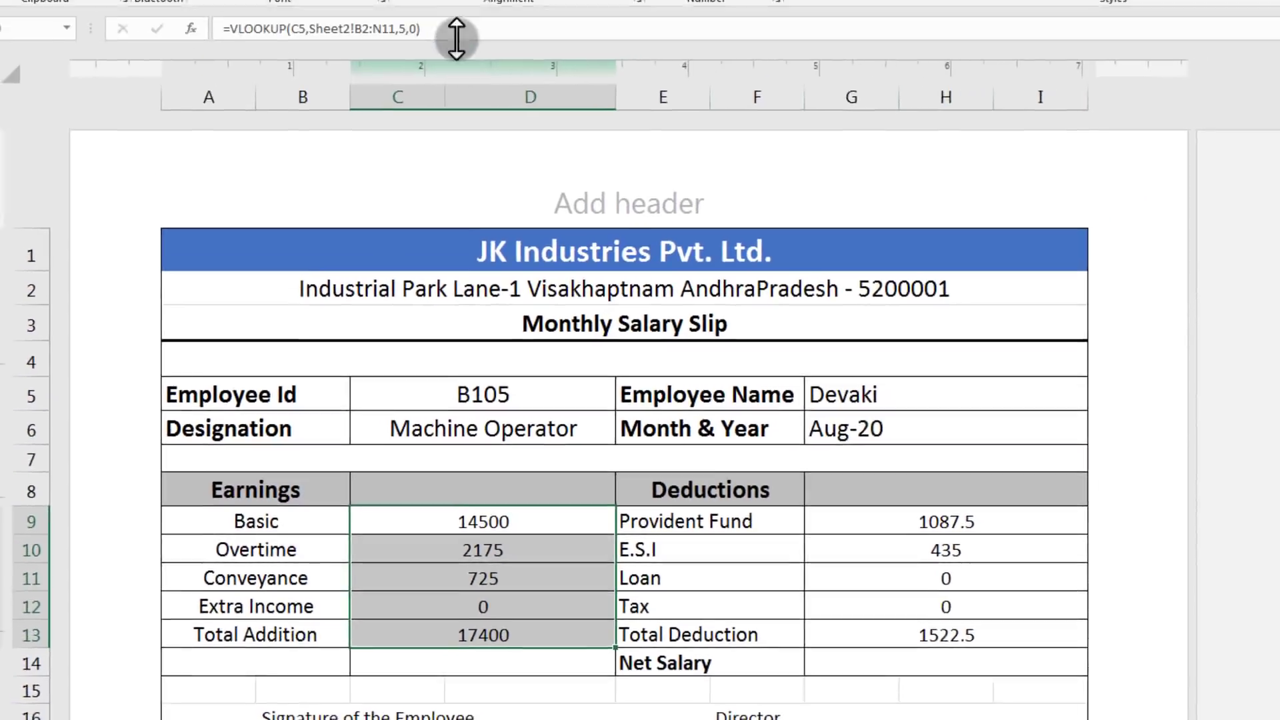
click(435, 75)
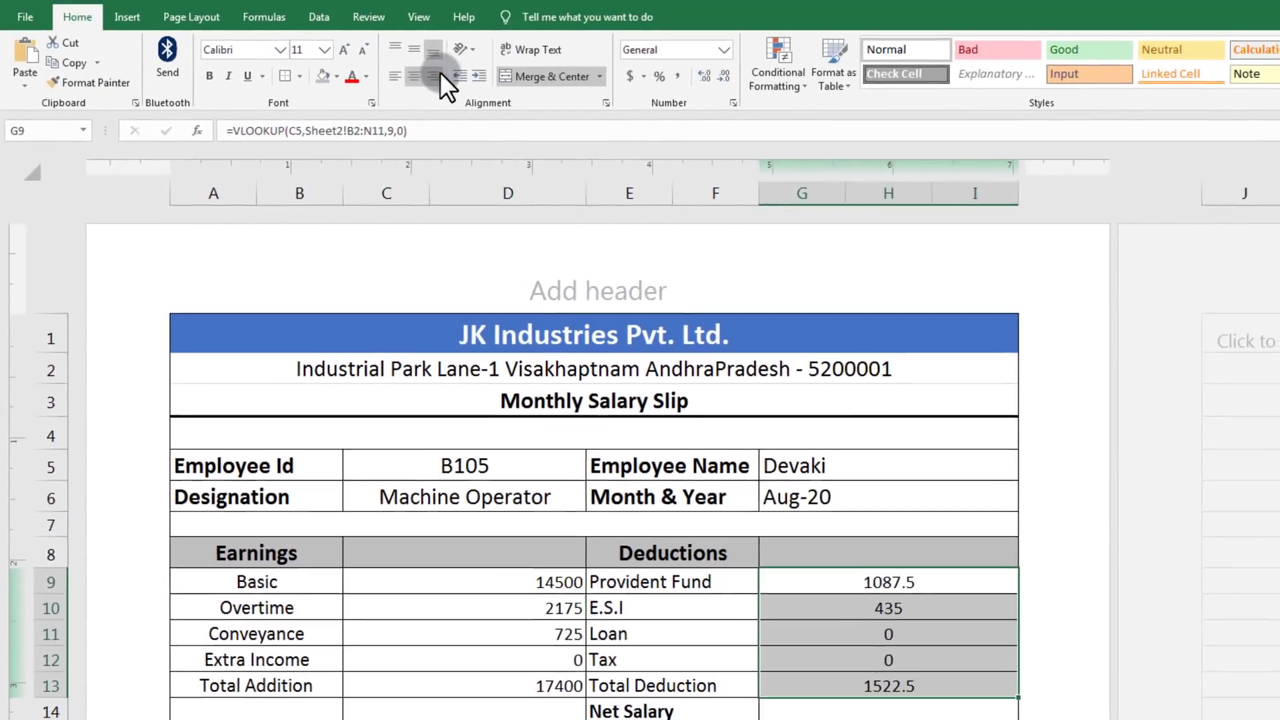
click(436, 74)
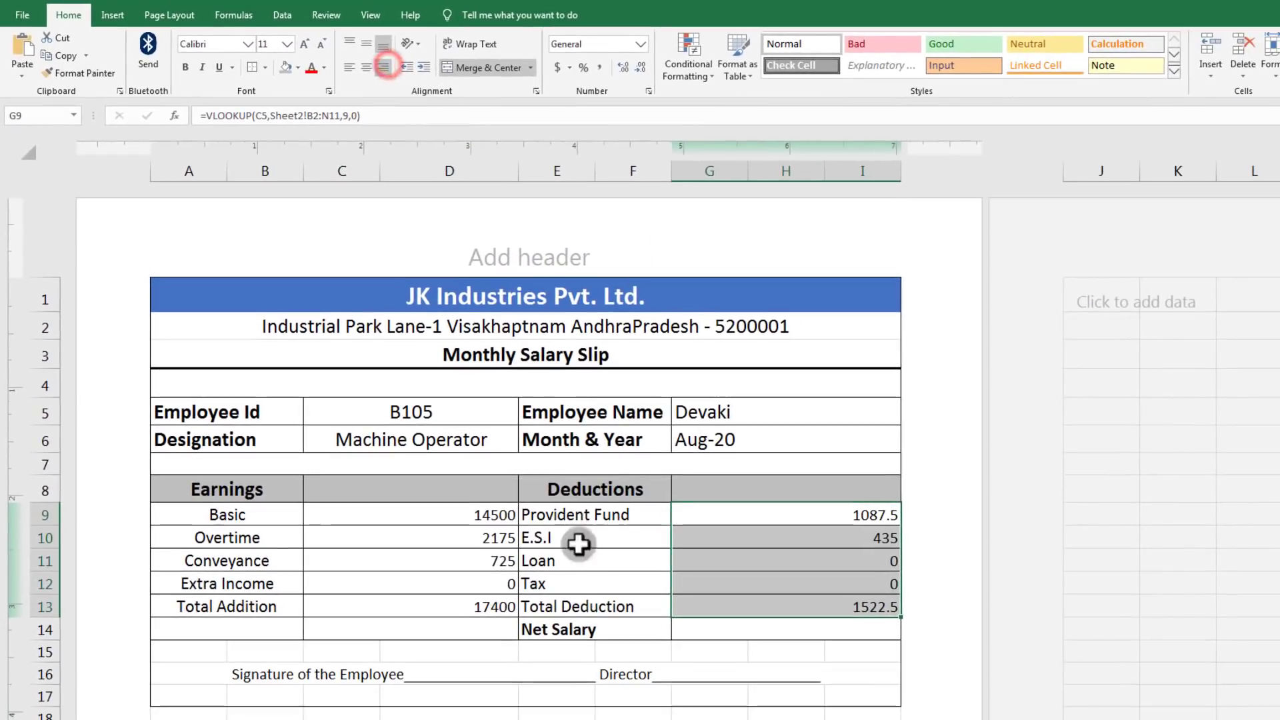
click(644, 662)
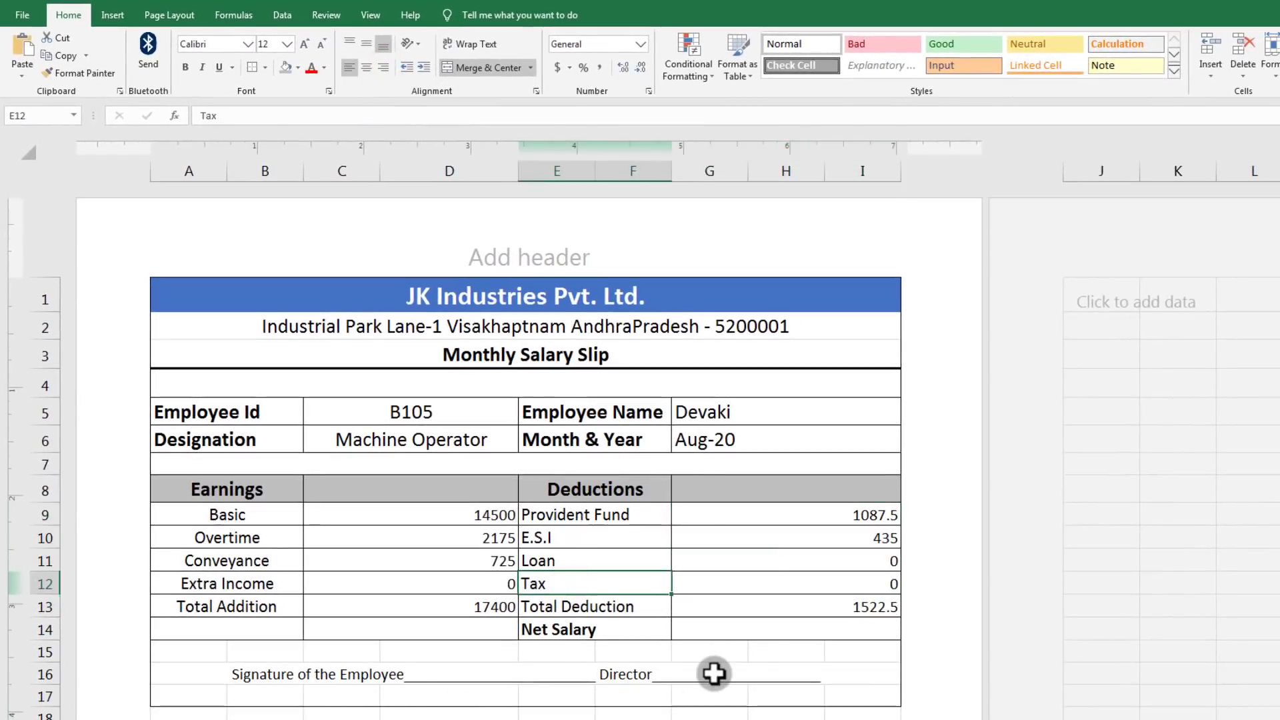
Step: Calculate the Net Salary in G14 as Total Addition minus Total Deduction with =C13-G13
click(764, 627)
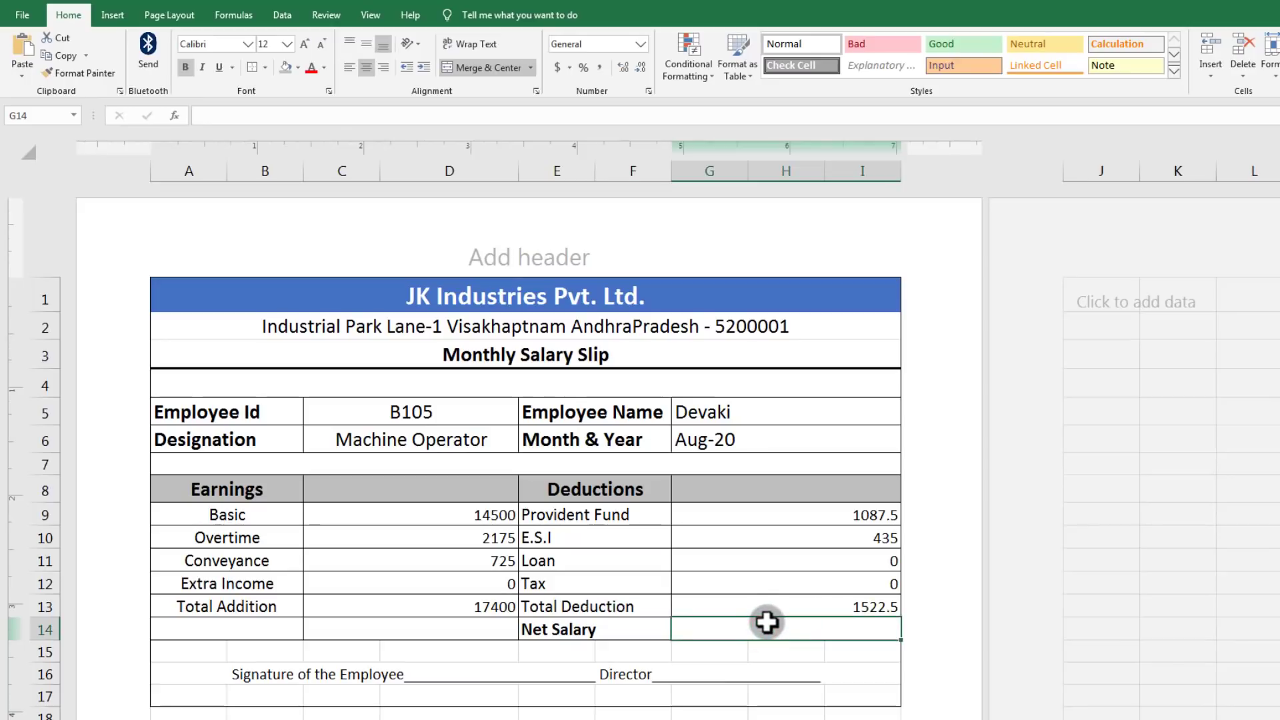
text(=)
click(451, 612)
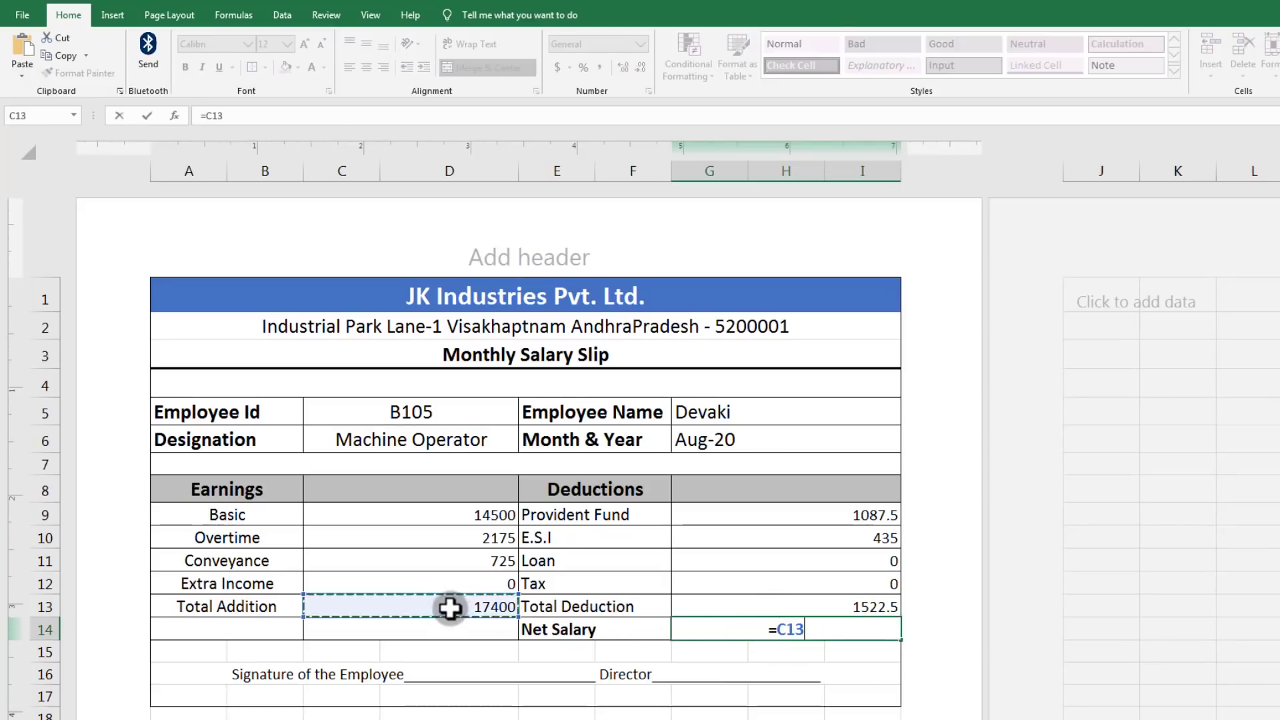
text(-)
click(860, 607)
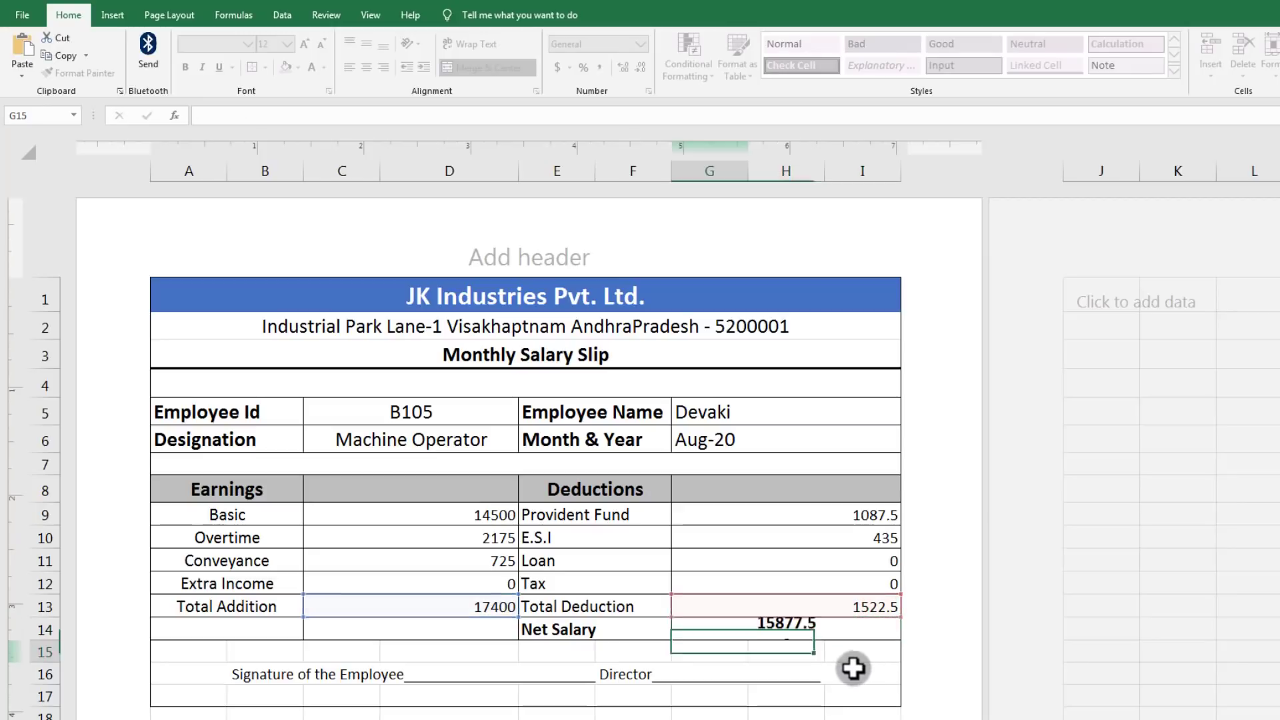
key(Return)
click(776, 631)
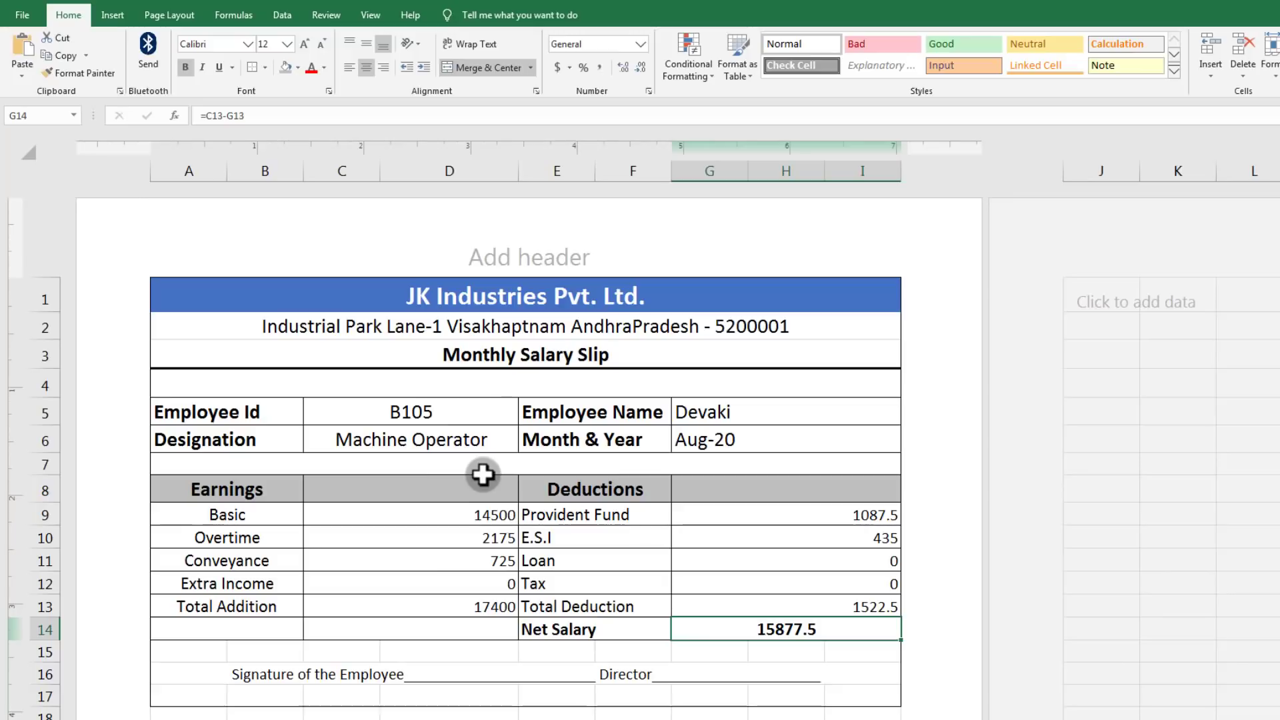
Step: Change the Employee Id in C5 to the second employee's Id, the one in row 3 of Sheet2
click(471, 415)
click(522, 415)
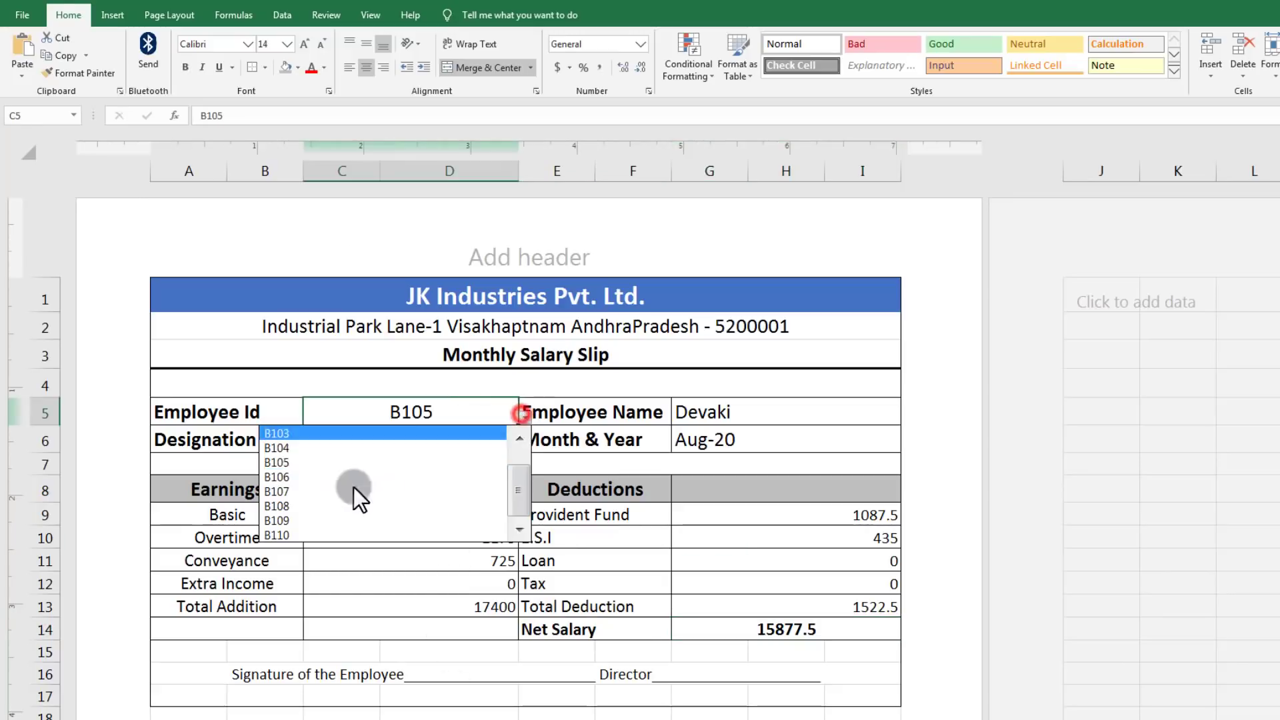
drag(520, 489, 519, 448)
click(278, 448)
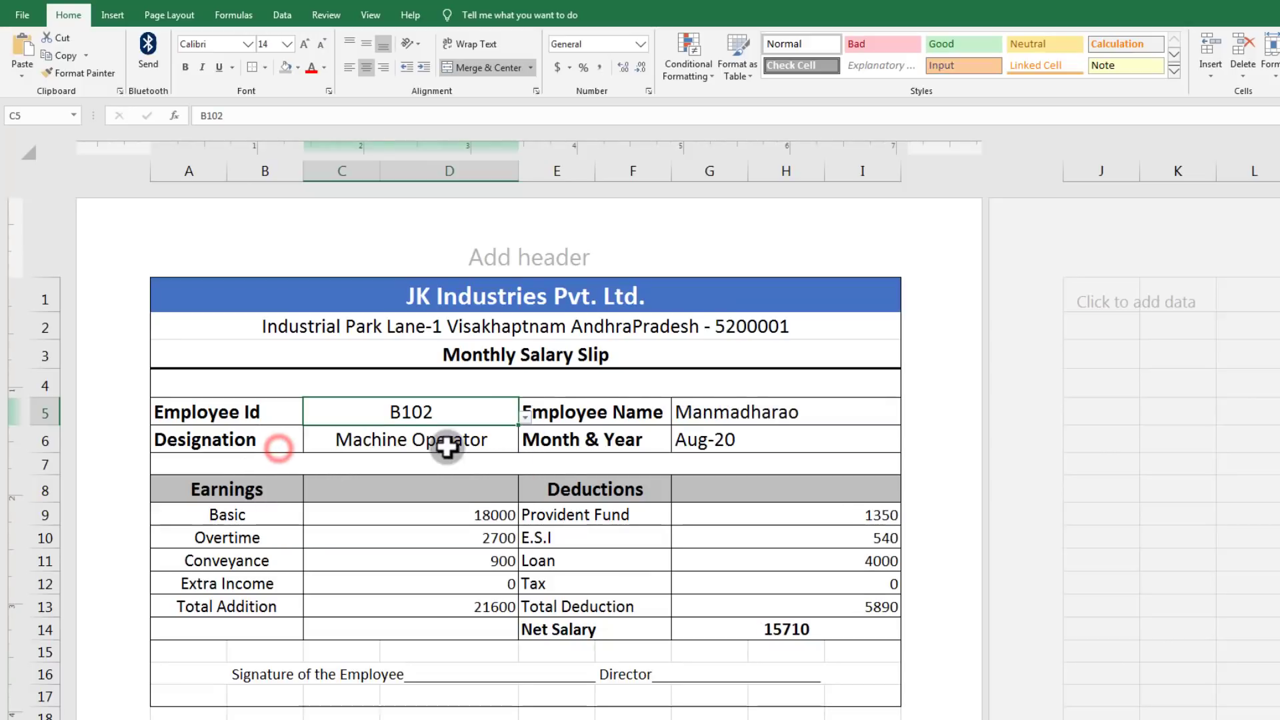
Step: Compare the slip's employee name, Basic and Provident Fund with the second employee's row in the Sheet2 salary table
click(745, 413)
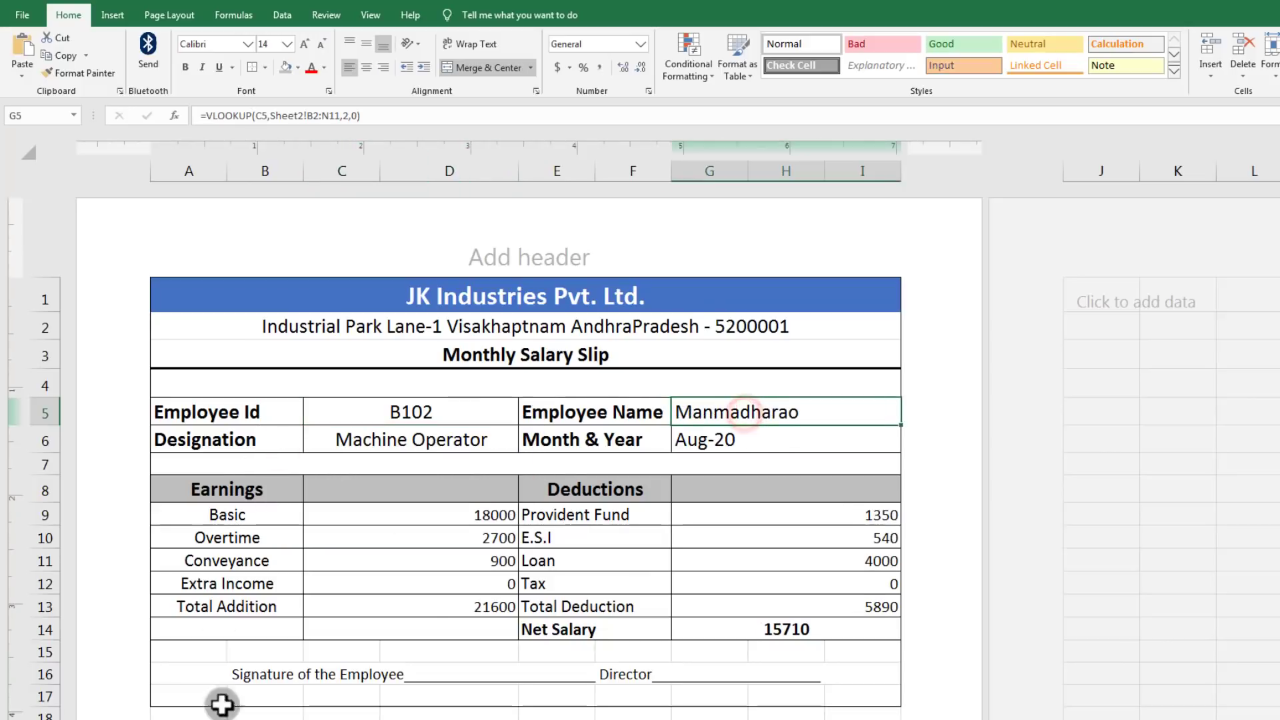
click(160, 719)
click(110, 210)
click(246, 211)
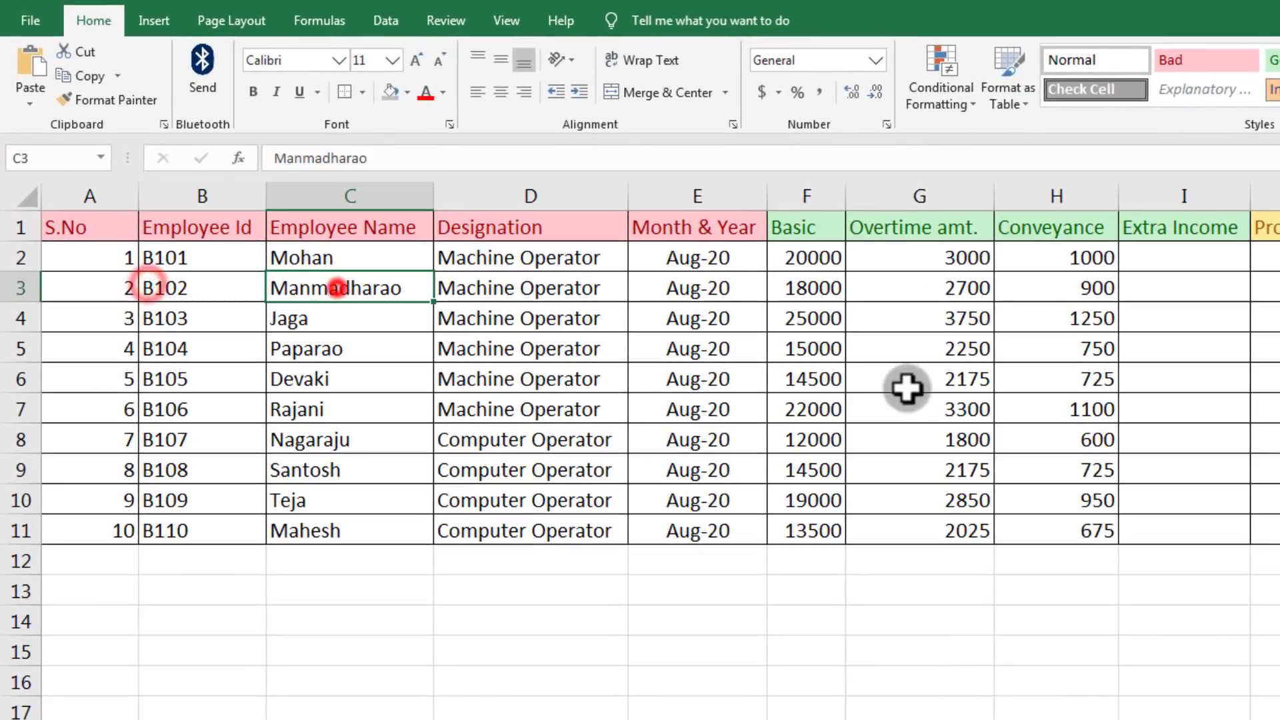
click(810, 290)
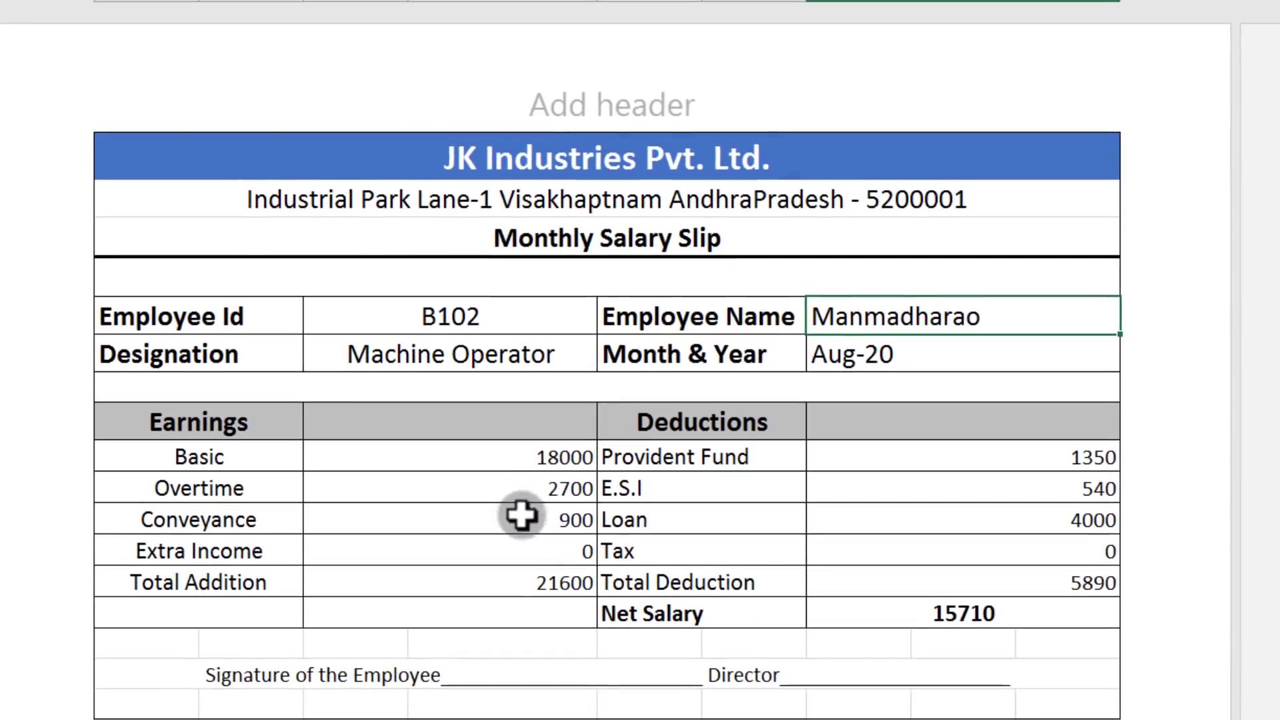
click(562, 462)
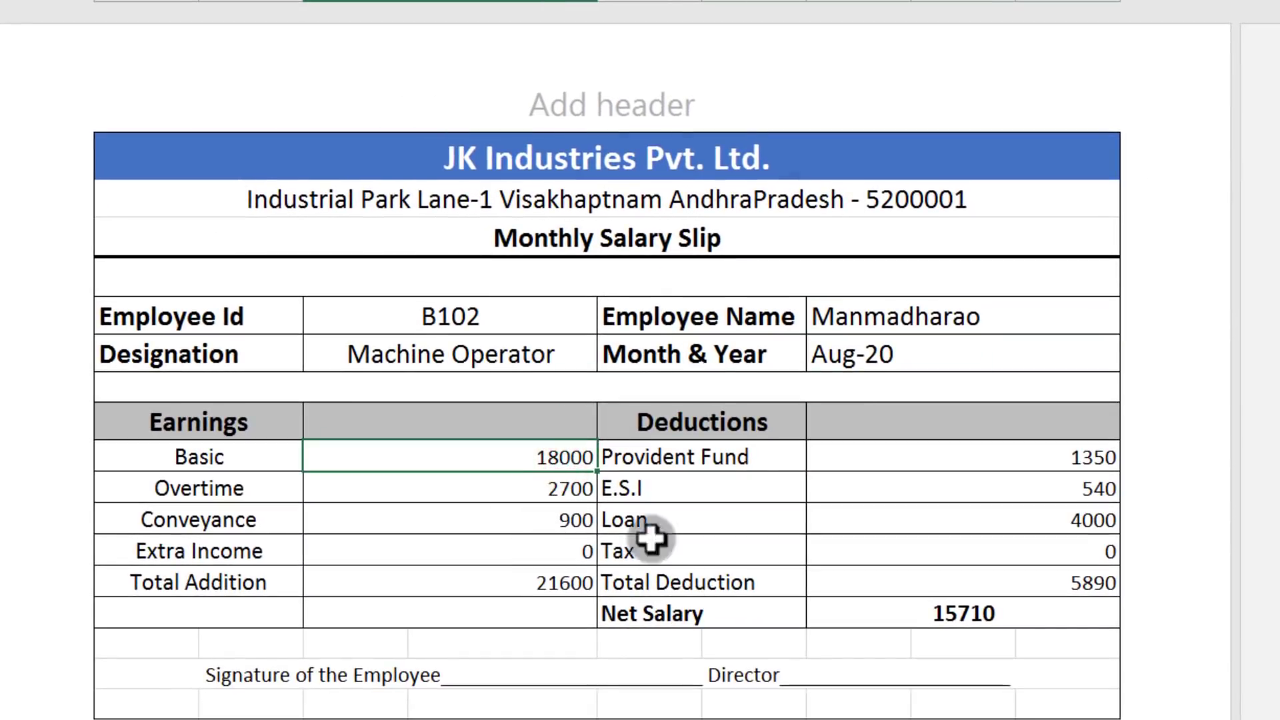
click(1110, 459)
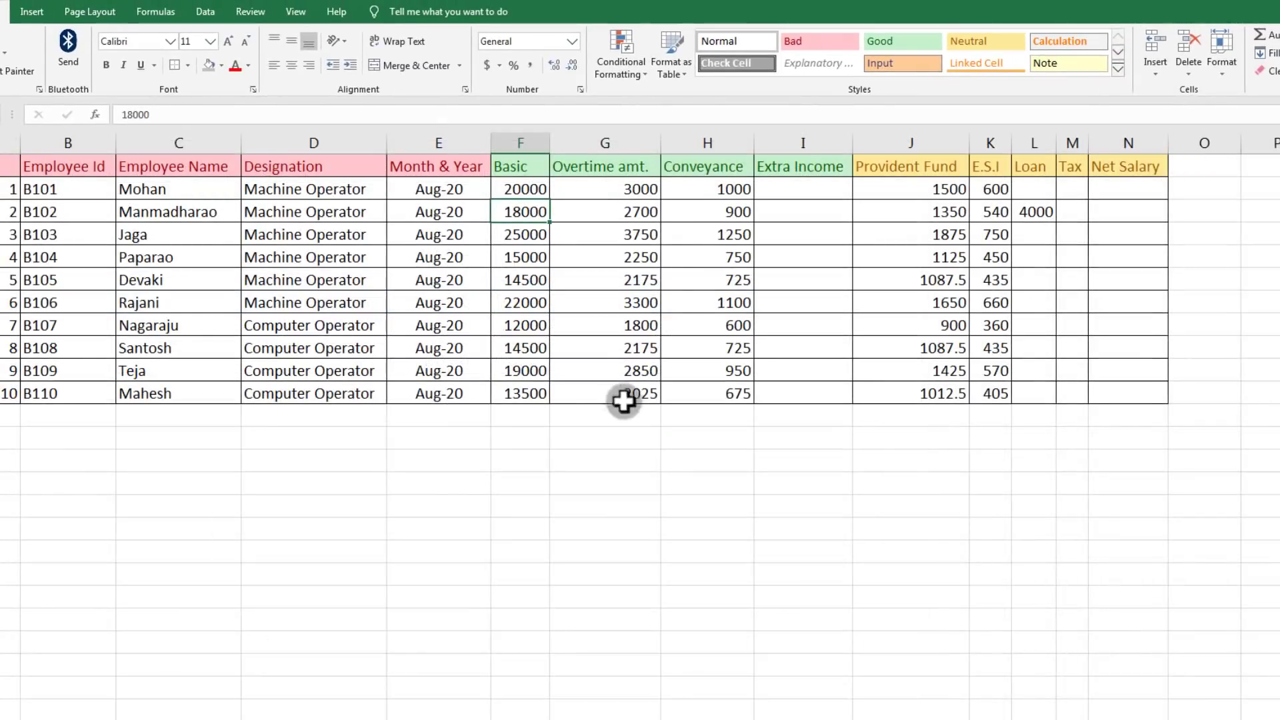
click(952, 212)
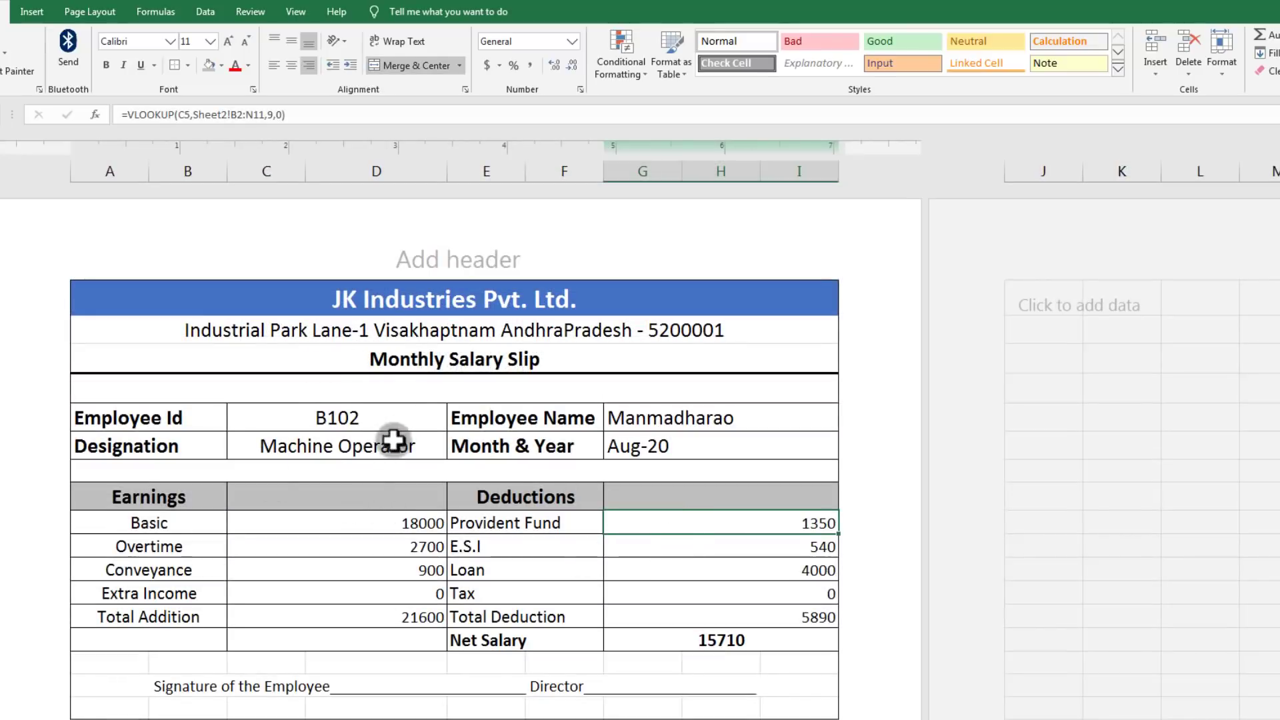
Step: Set the Employee Id in C5 to the seventh employee's Id and check the designation, month, Basic and Overtime fields
click(432, 422)
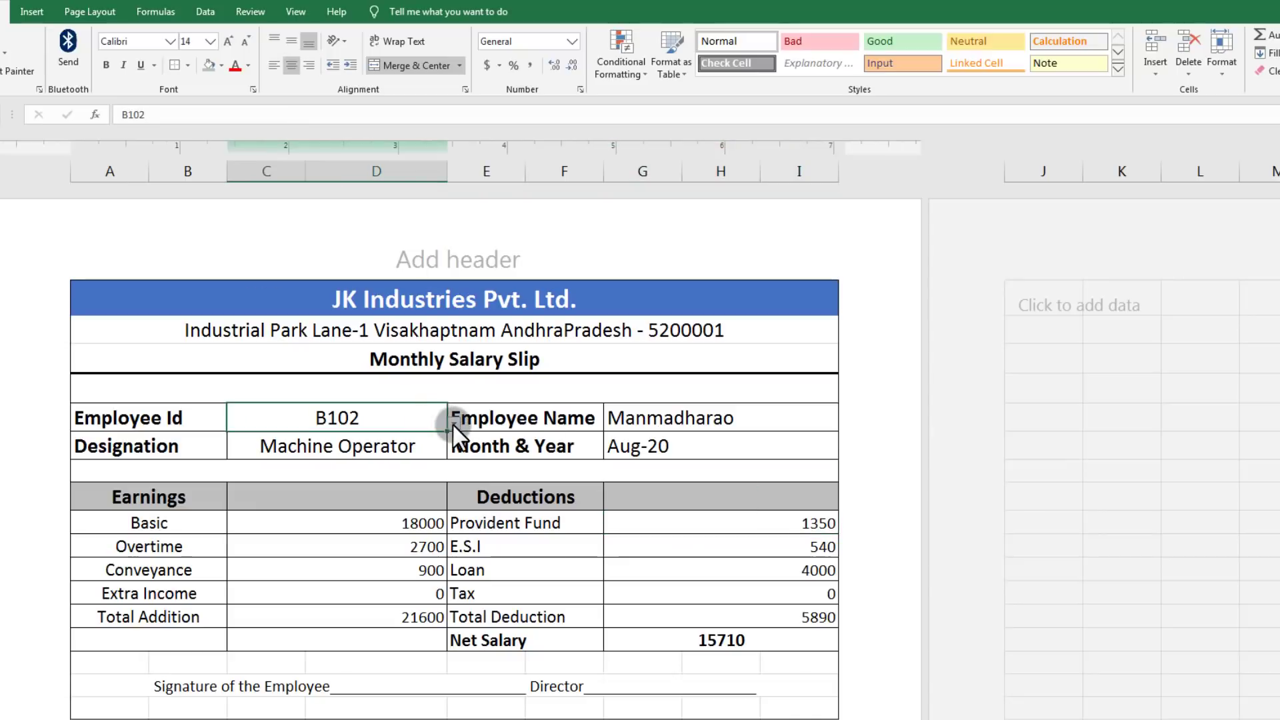
click(453, 423)
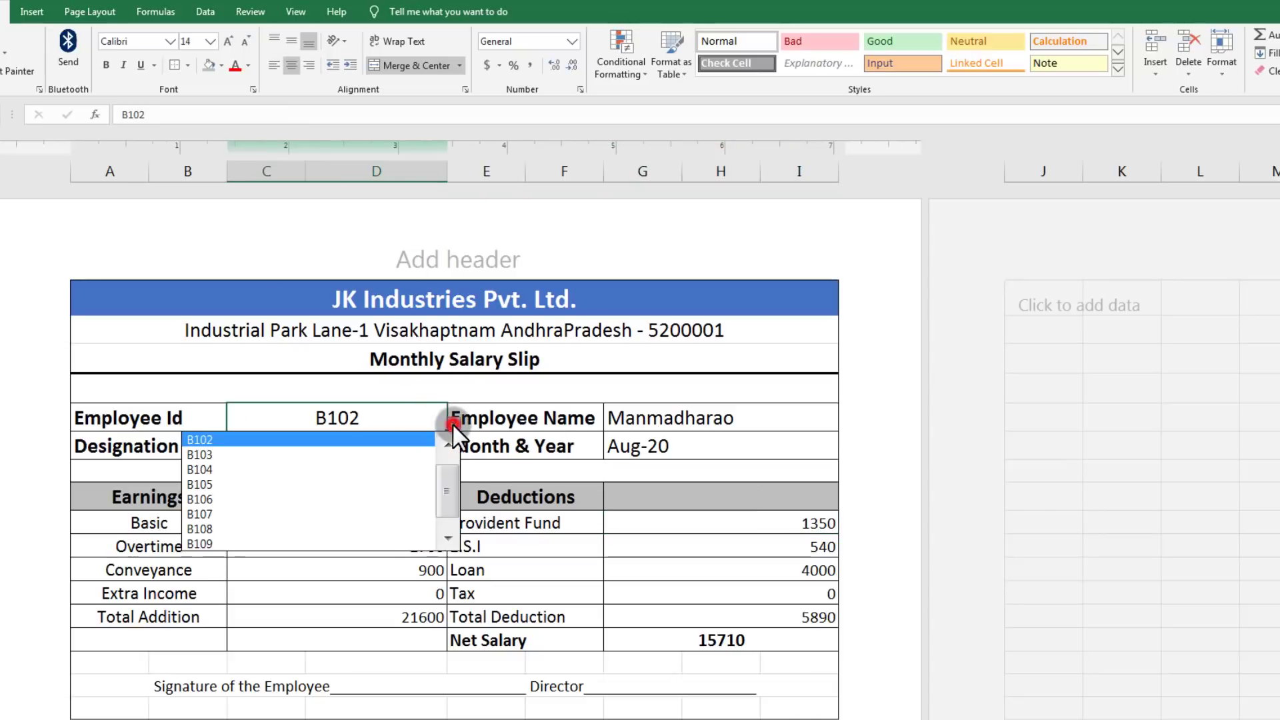
click(190, 515)
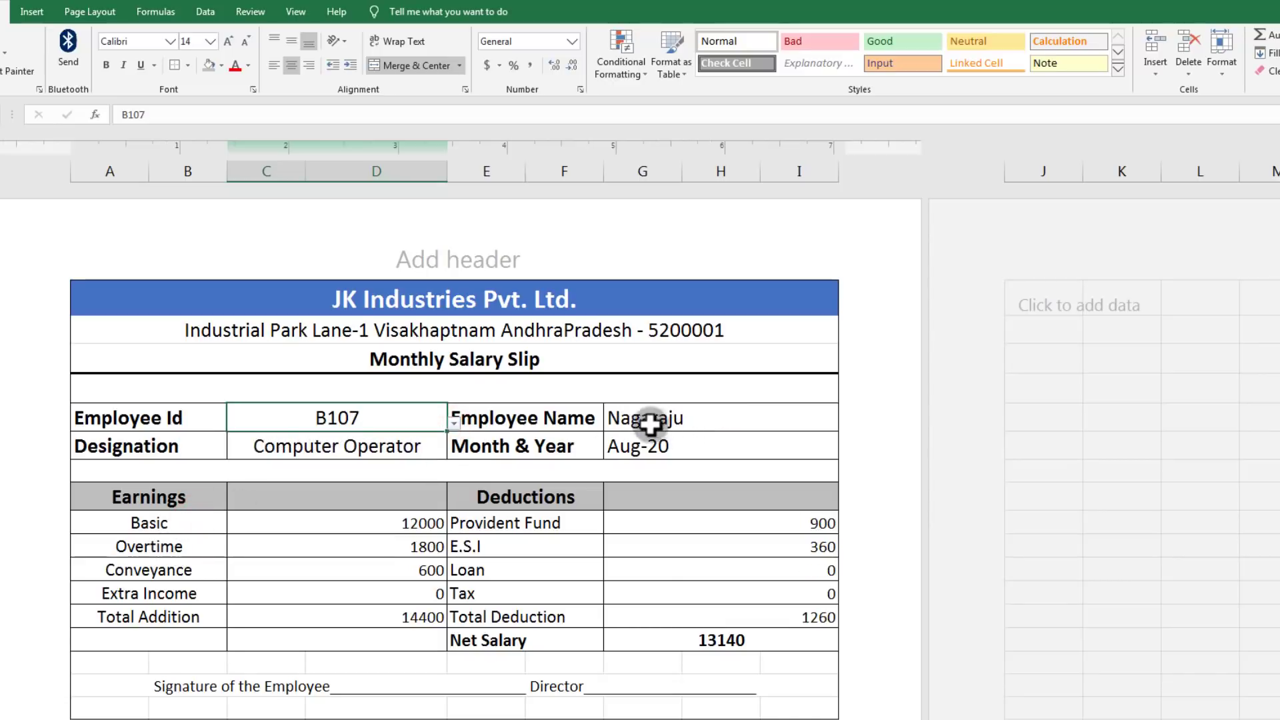
click(343, 444)
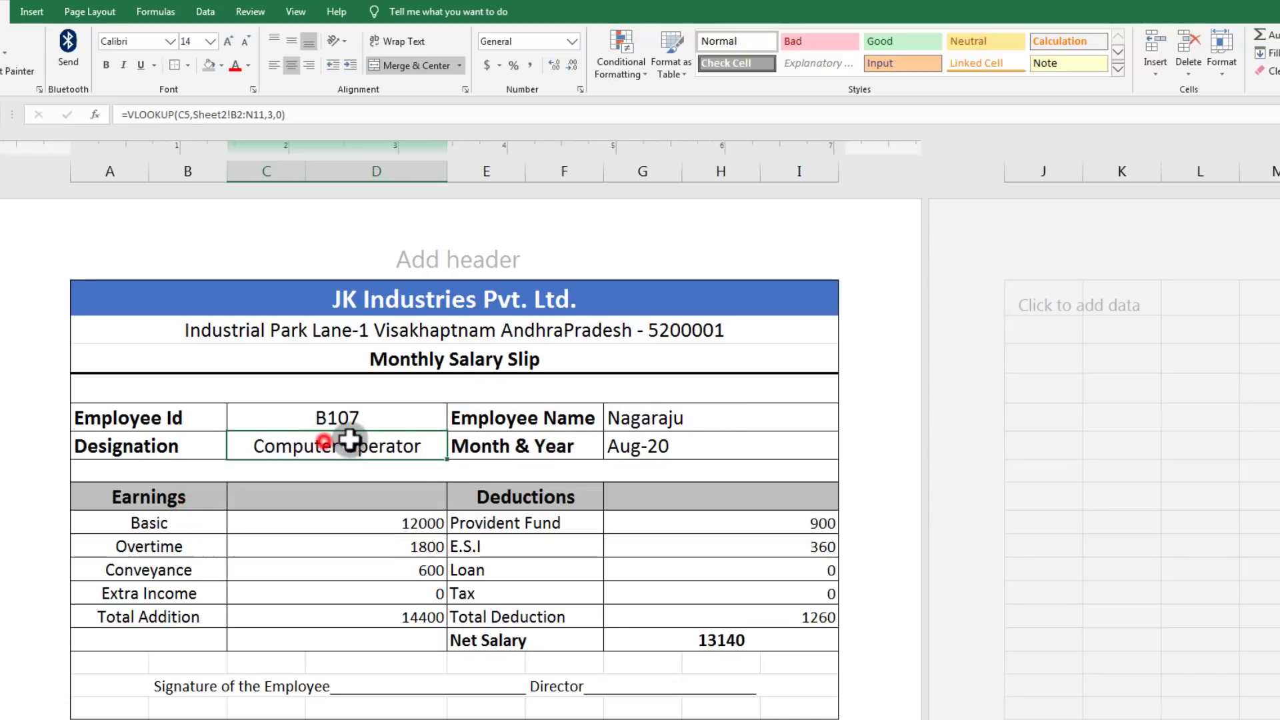
click(675, 448)
click(403, 522)
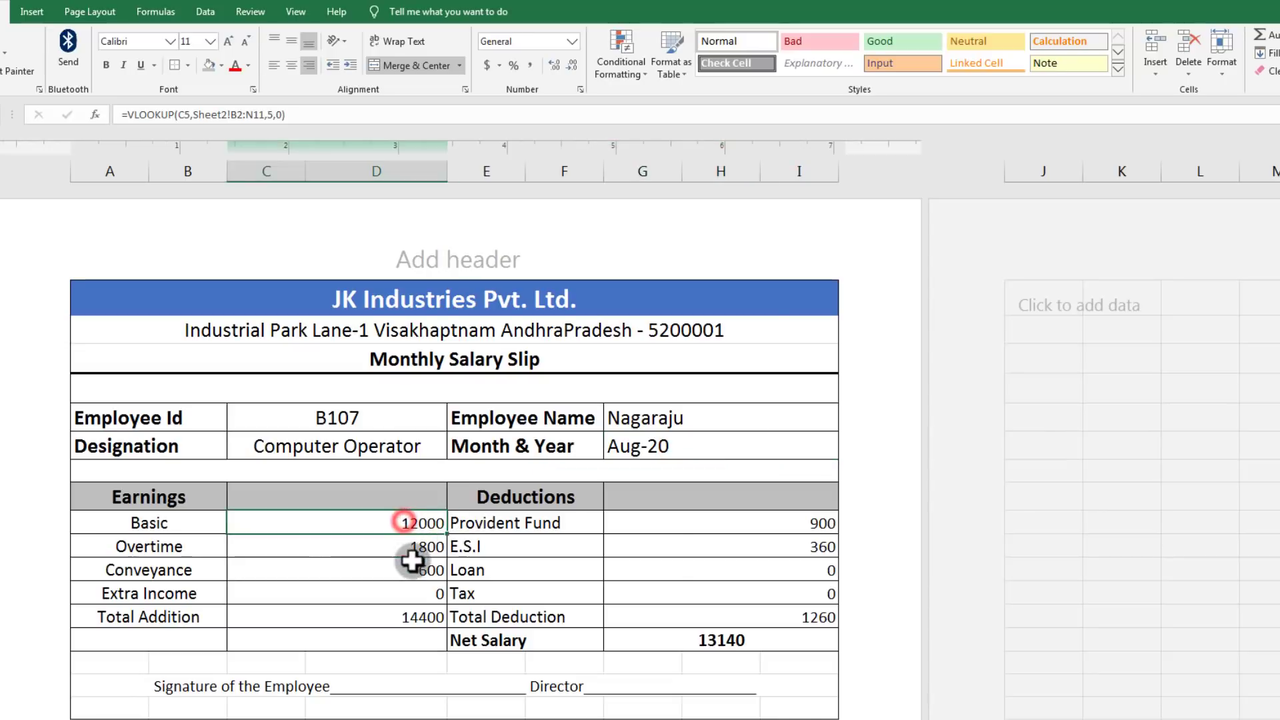
click(419, 548)
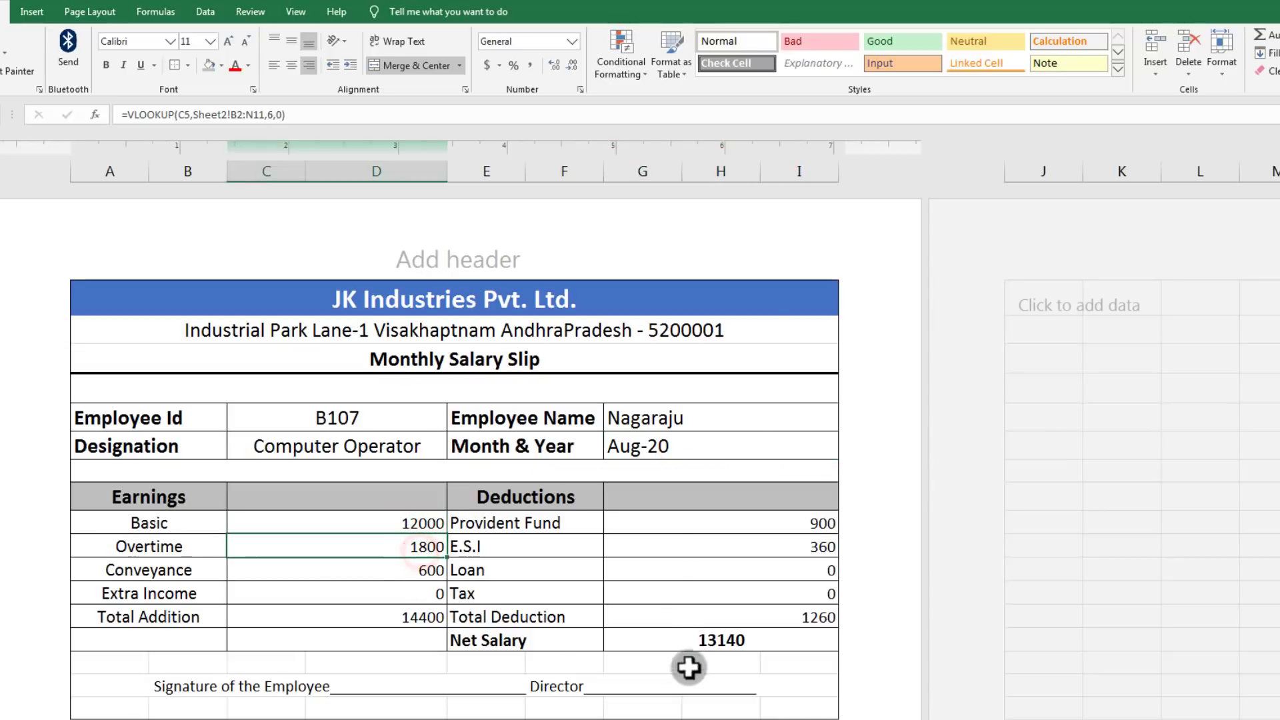
Step: Close the Windows color scheme prompt without choosing any of its options
scroll(667, 664, down, 3)
scroll(667, 664, up, 3)
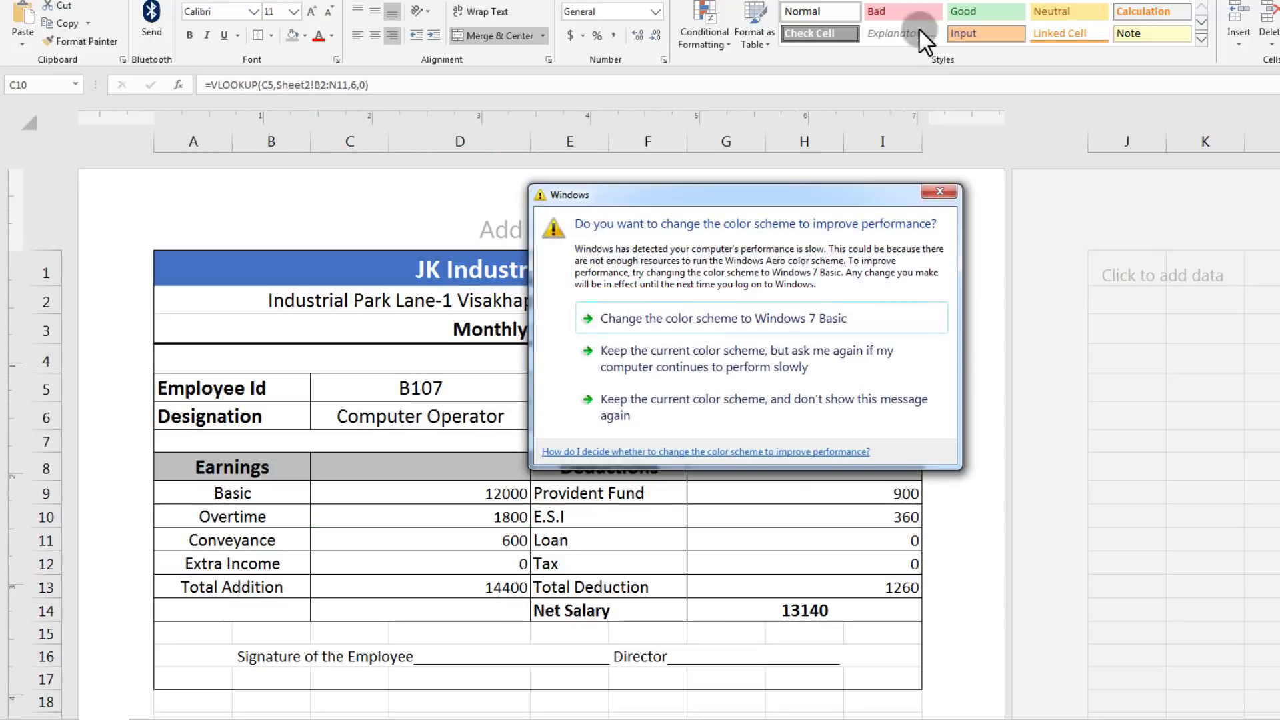
click(940, 193)
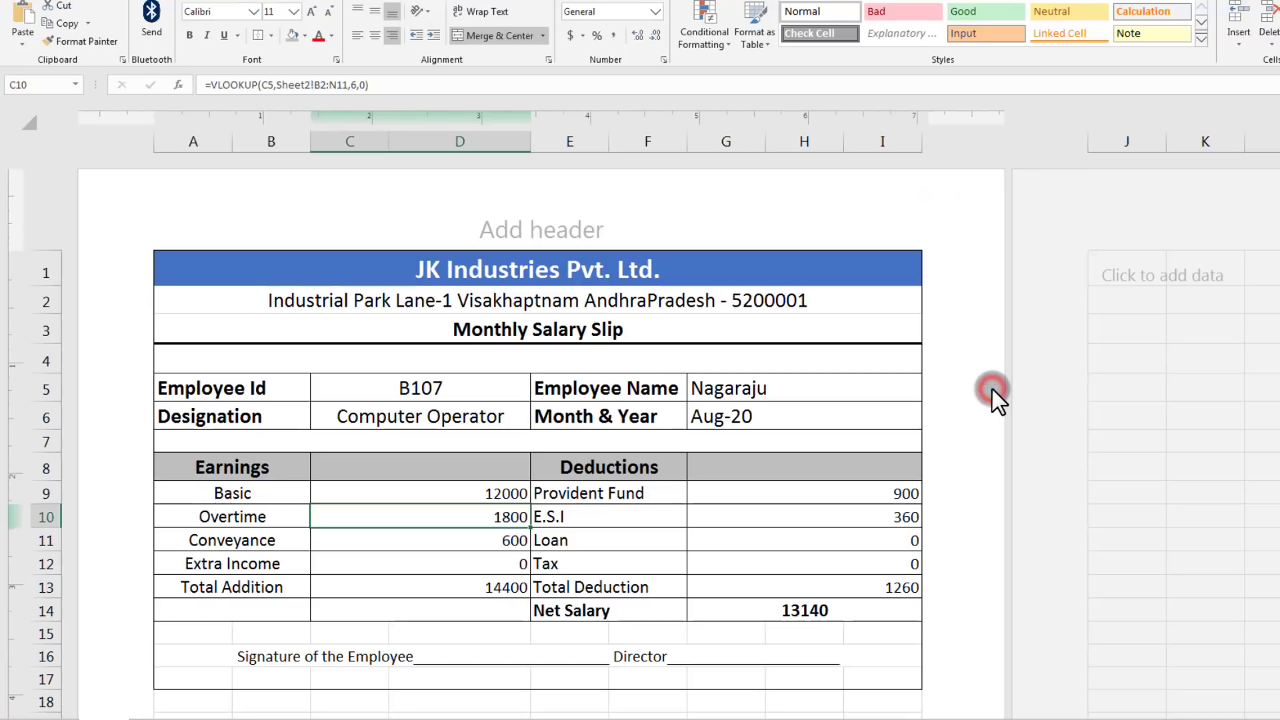